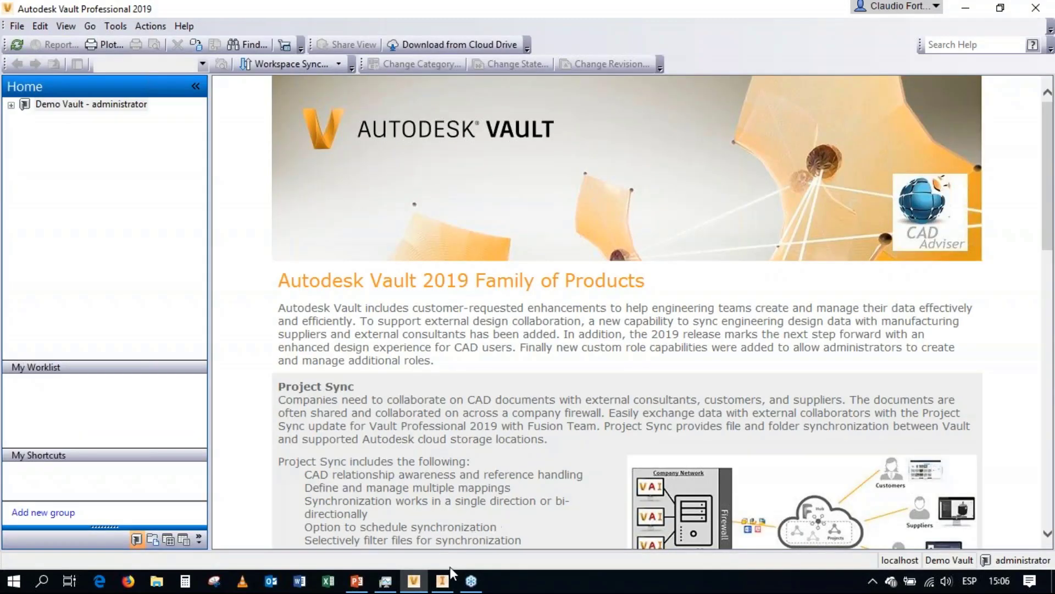
Switch to Inventor and open the zClamp.iam assembly from the Clamp folder
left_click(445, 580)
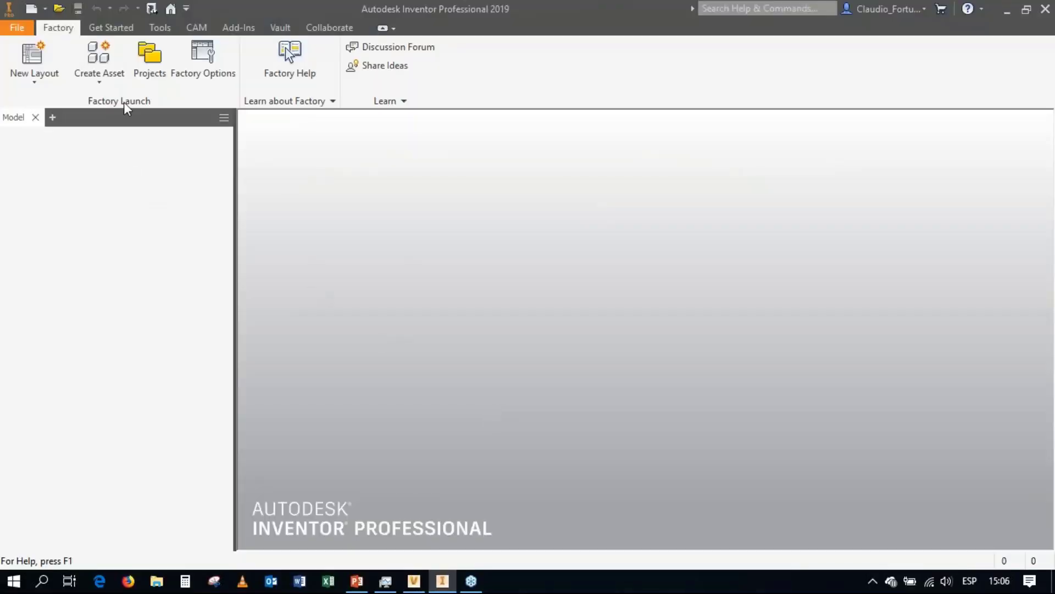
left_click(114, 29)
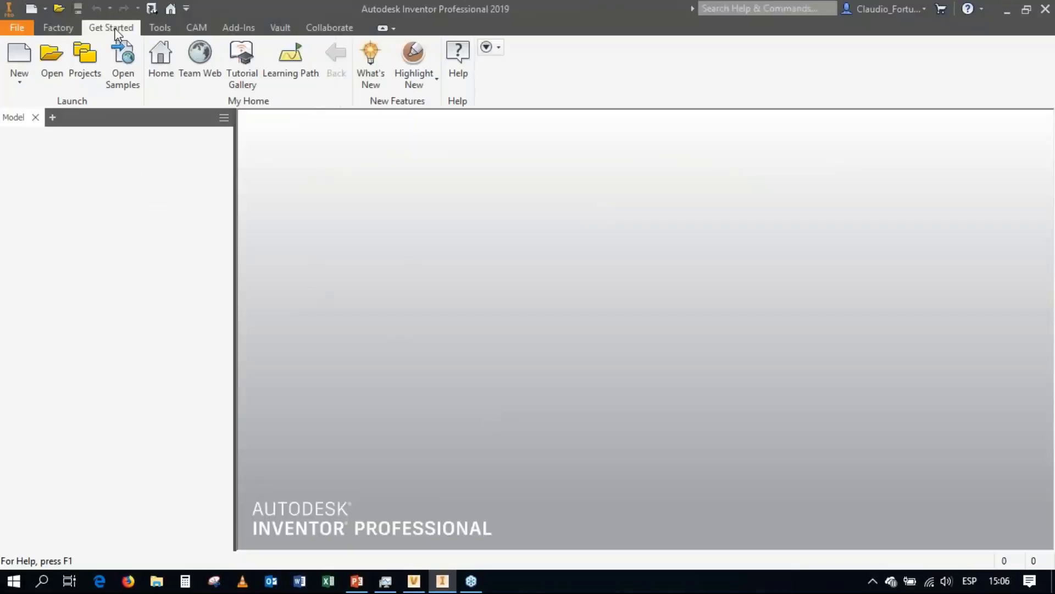
left_click(55, 69)
scroll(500, 306, "down", 3)
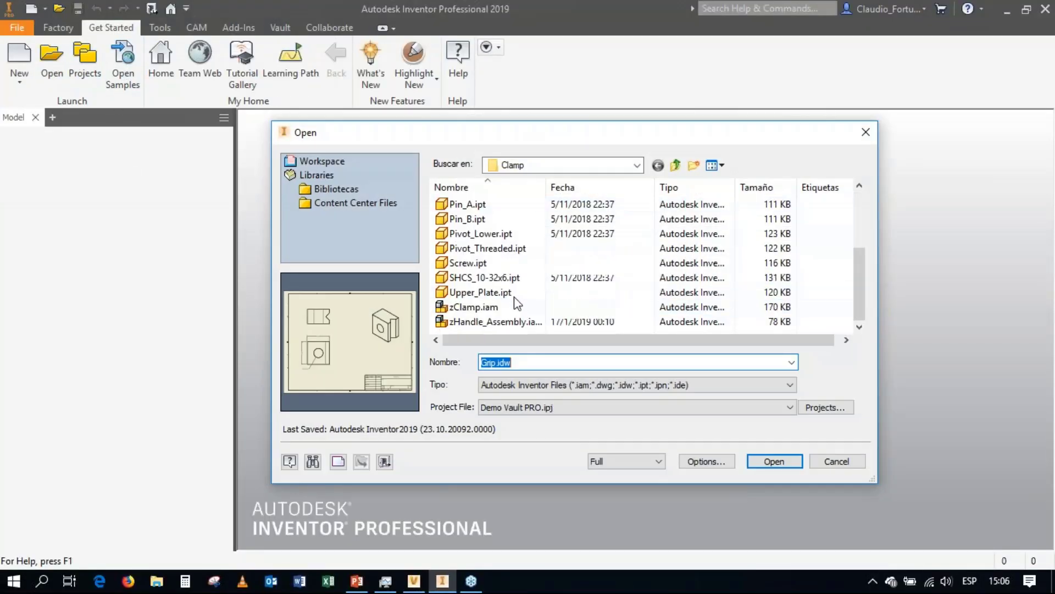
left_click(497, 307)
left_click(786, 463)
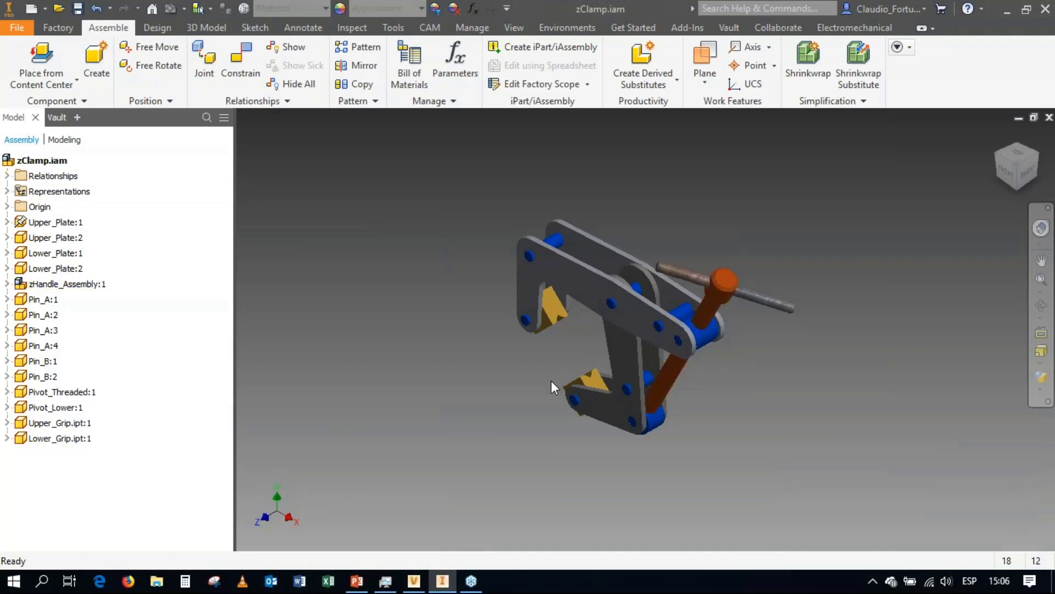
Log in to Demo Vault on localhost from Inventor with the administrator Vault account
left_click(733, 27)
left_click(67, 60)
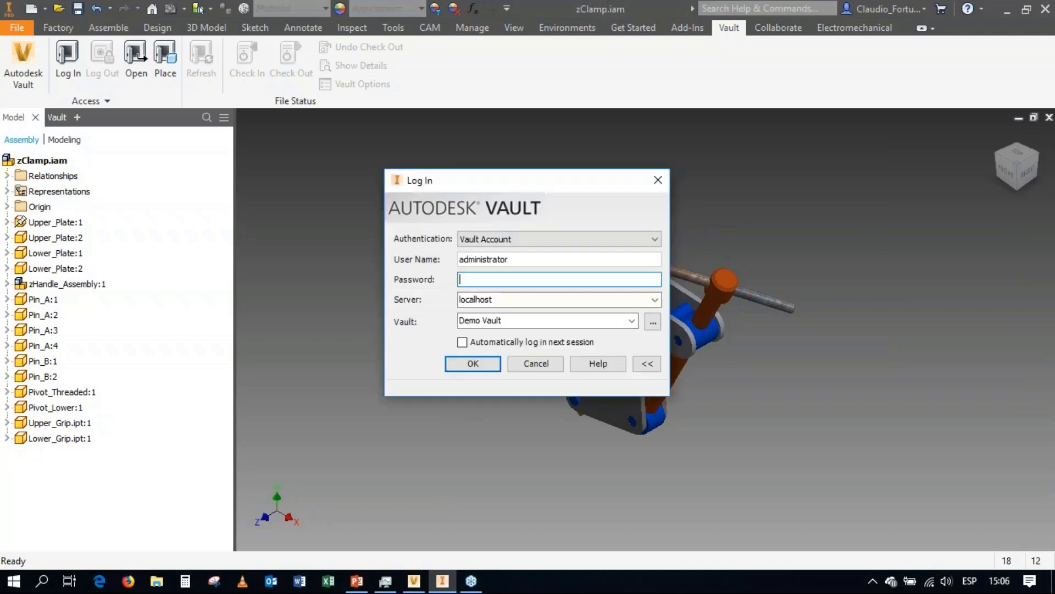
left_click(471, 364)
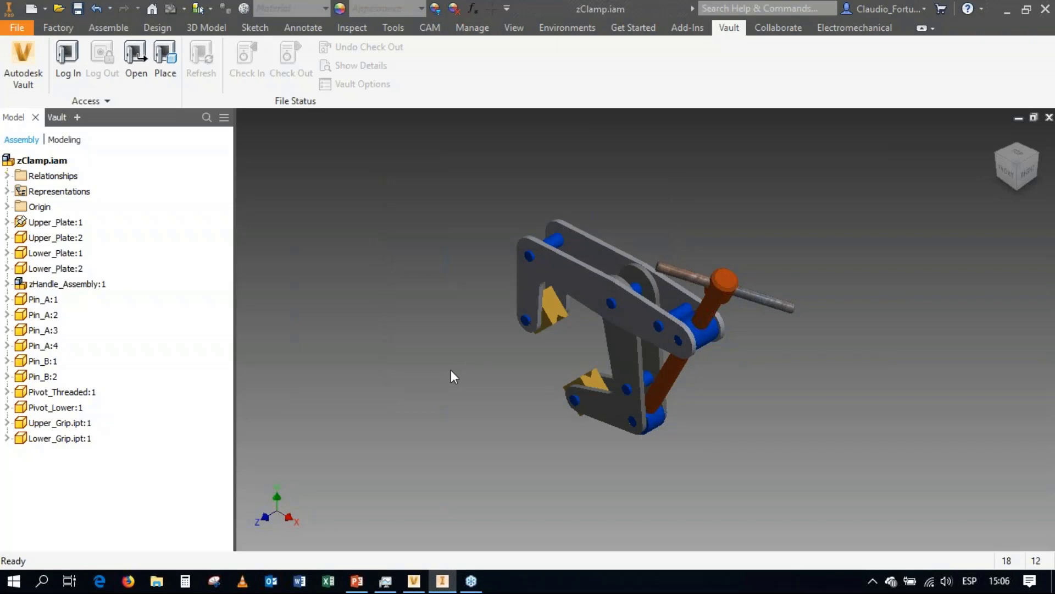
Check in zClamp.iam with its related files, creating visualization attachments during check-in, with the comment "Agregado al almacén"
left_click(55, 118)
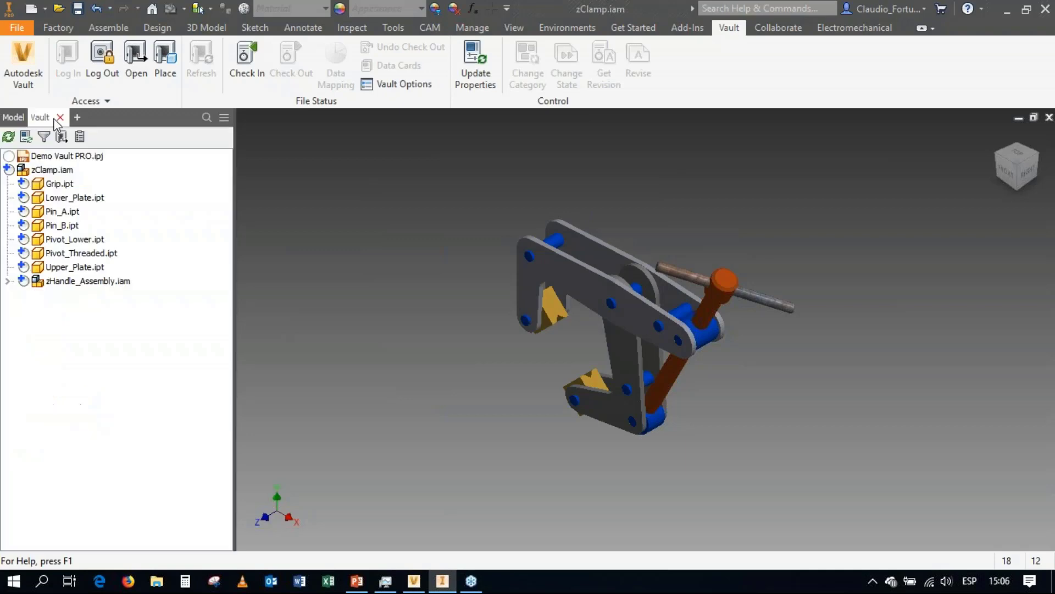
left_click(58, 174)
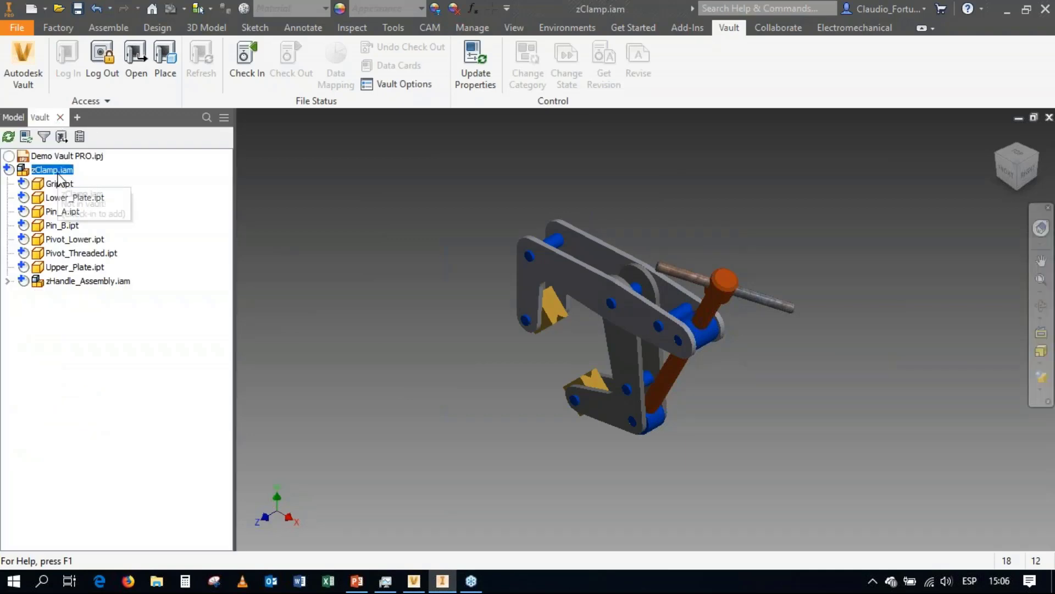
right_click(59, 171)
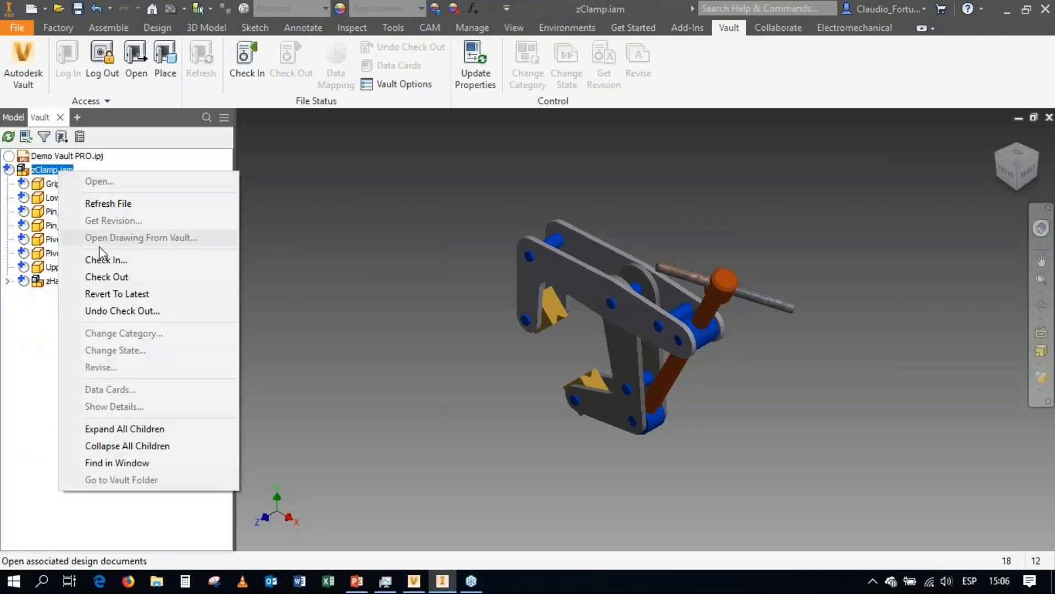
left_click(103, 259)
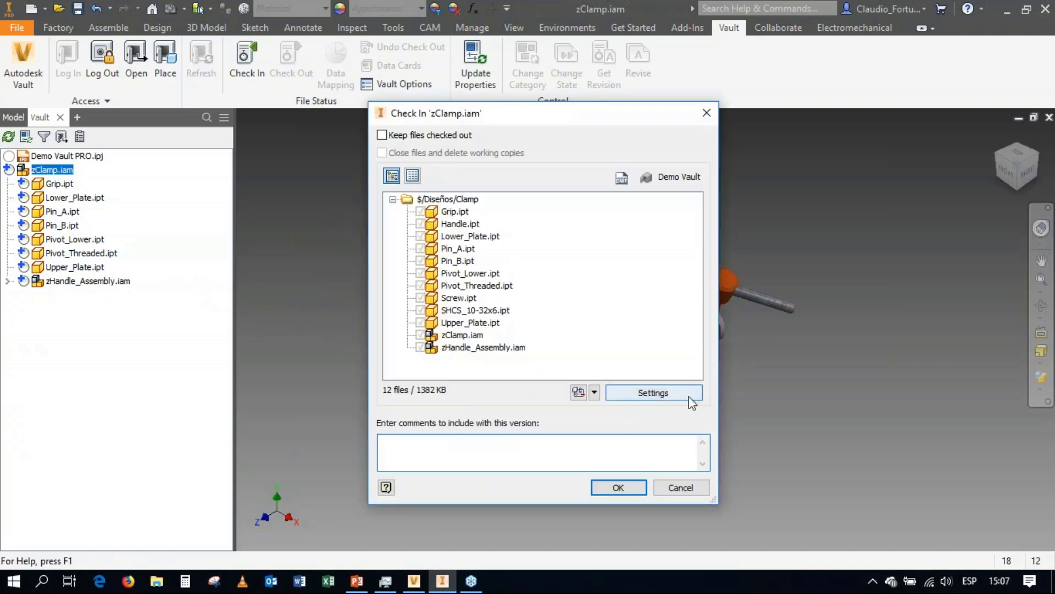
left_click(664, 394)
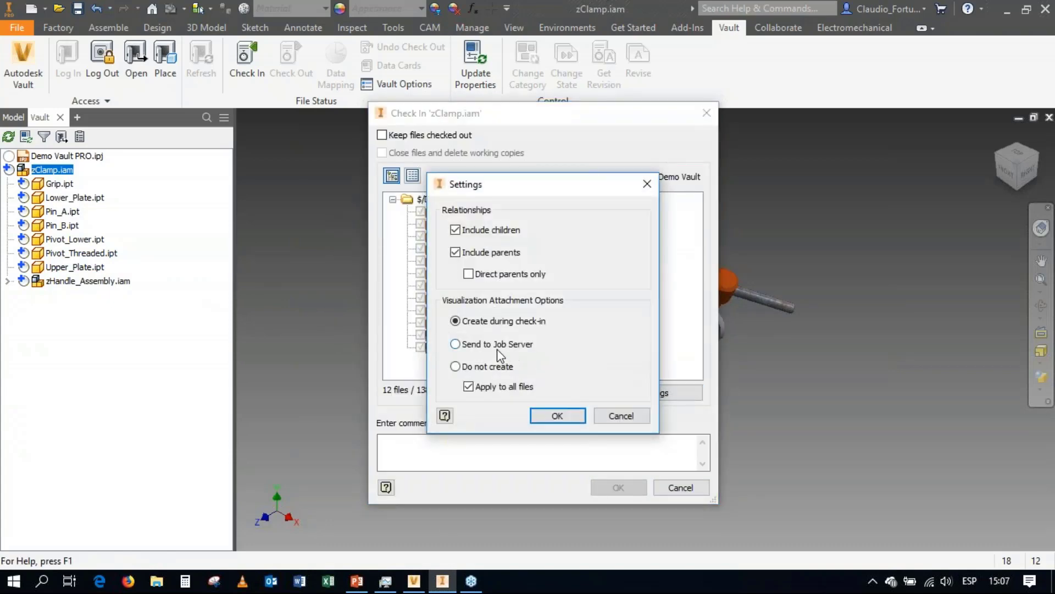
key("Return")
left_click(460, 445)
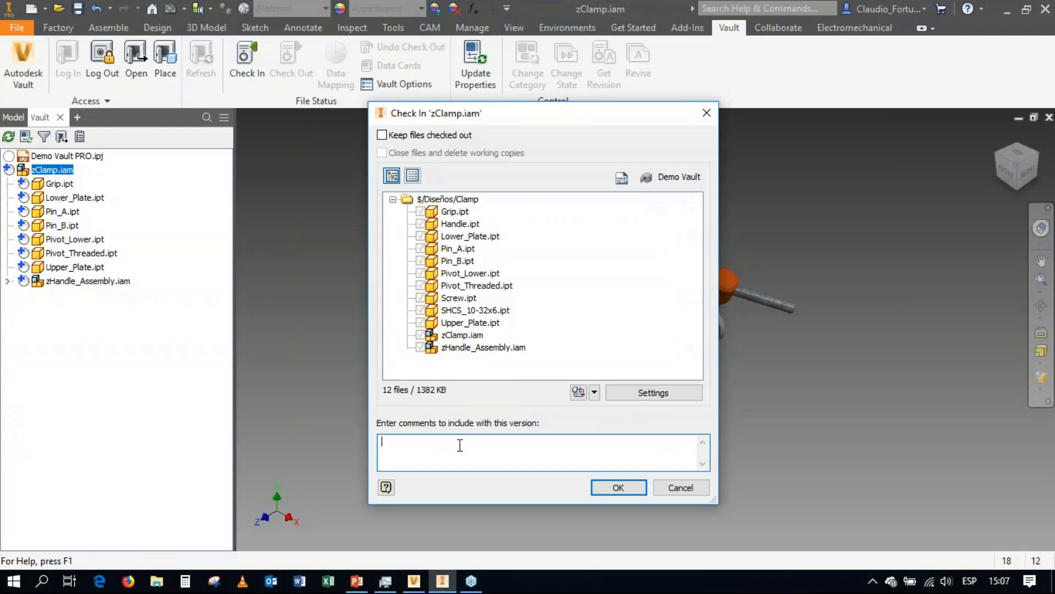
type("Agregado al almacén")
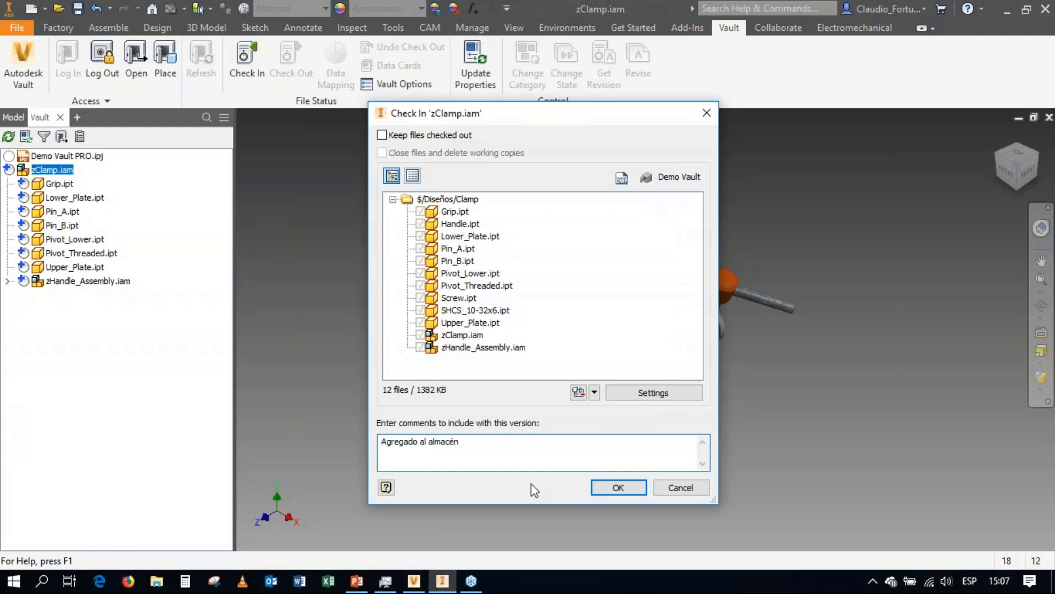
left_click(618, 487)
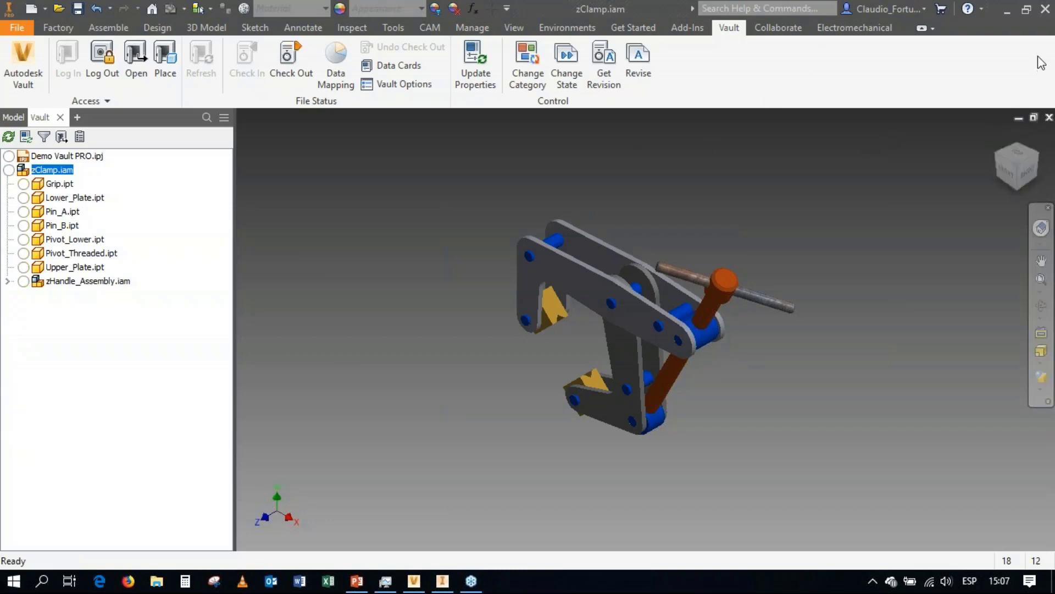
Close the assembly and, back in Vault Professional, show the contents of the Diseños > Clamp folder under Project Explorer
left_click(1045, 9)
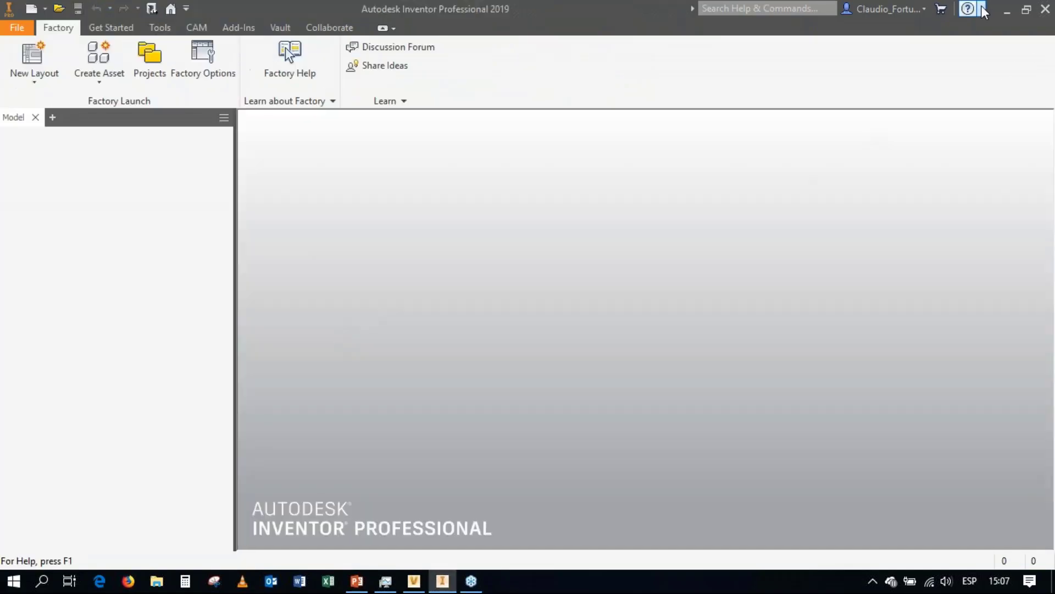
left_click(1007, 9)
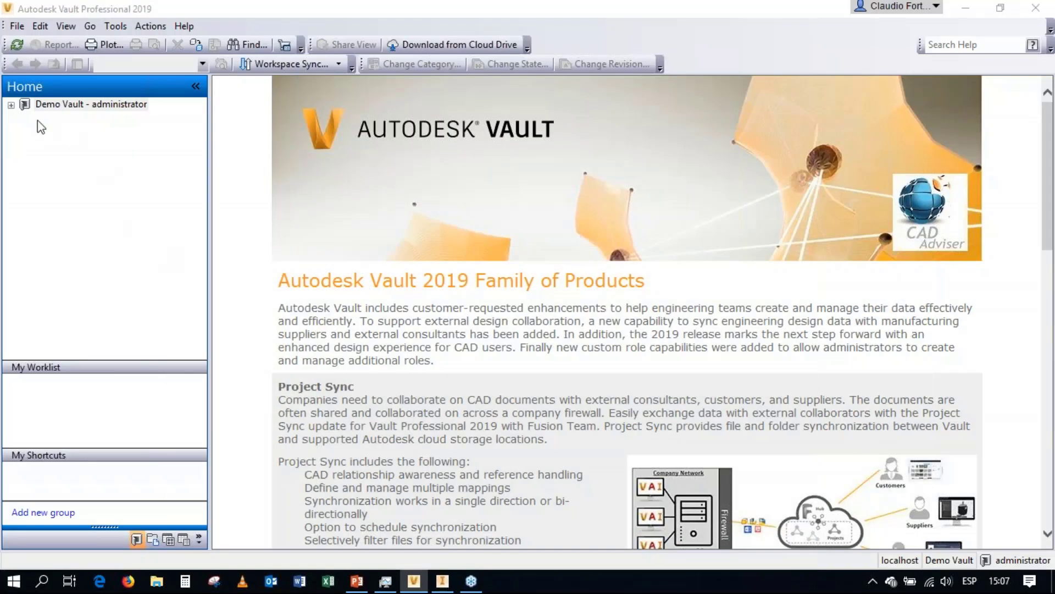
left_click(11, 105)
left_click(26, 148)
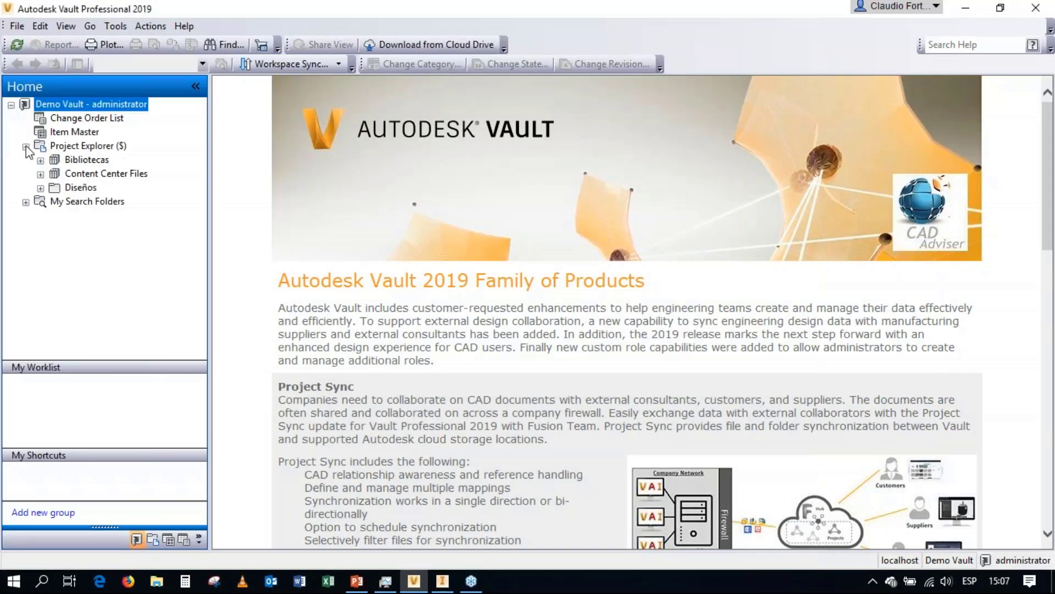
left_click(65, 188)
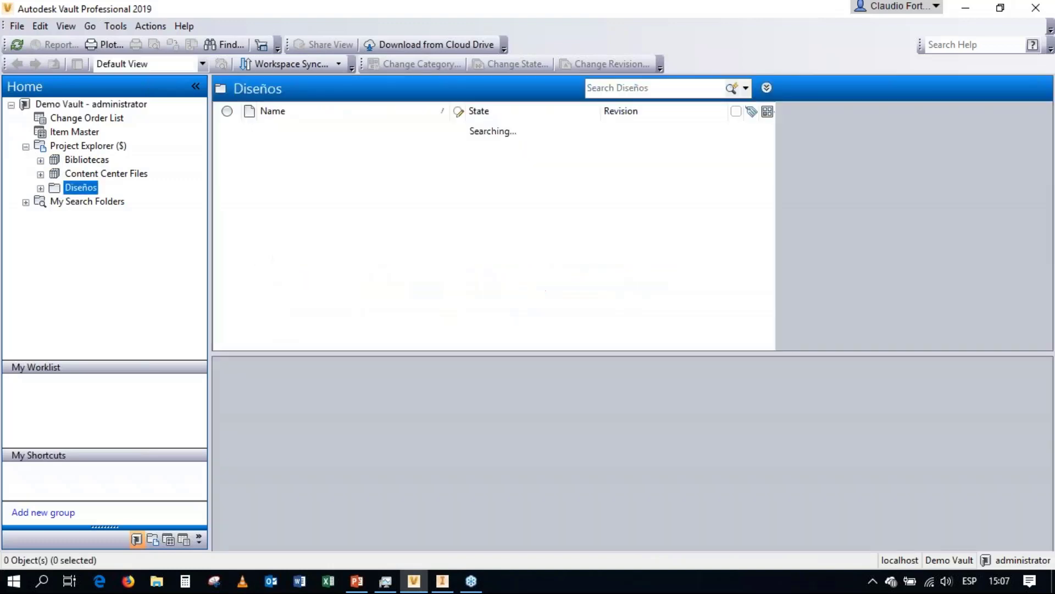
left_click(40, 188)
left_click(82, 230)
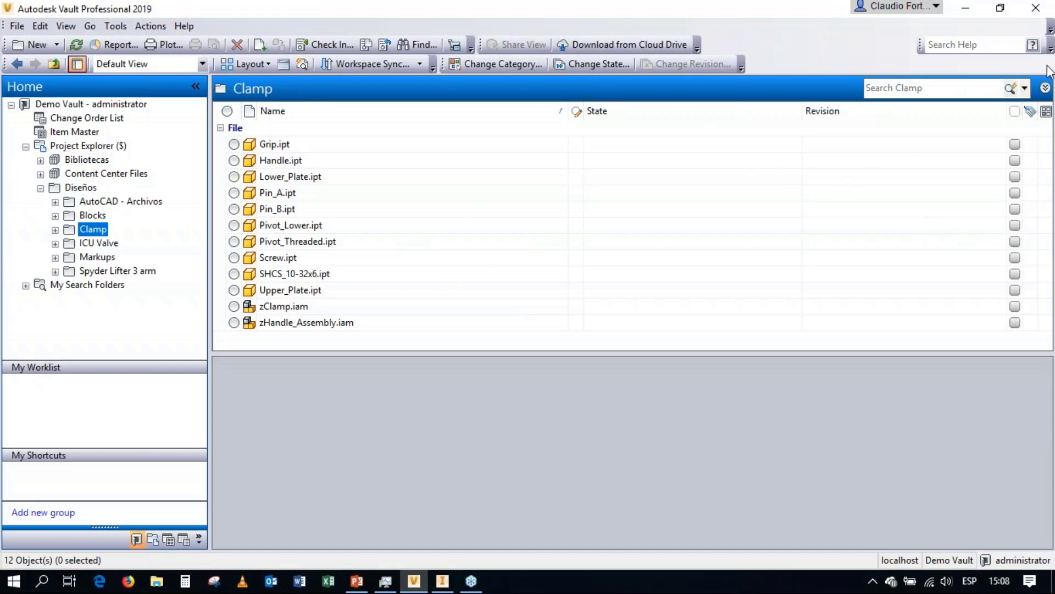
View the local Clamp working folder in File Explorer and return to Vault Professional
left_click(1039, 50)
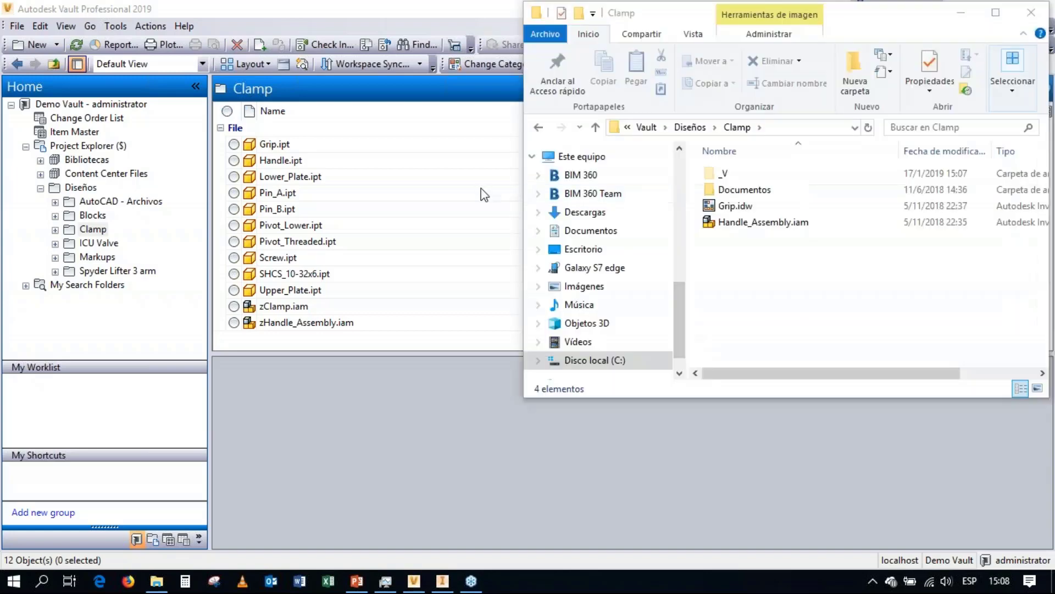
left_click(475, 186)
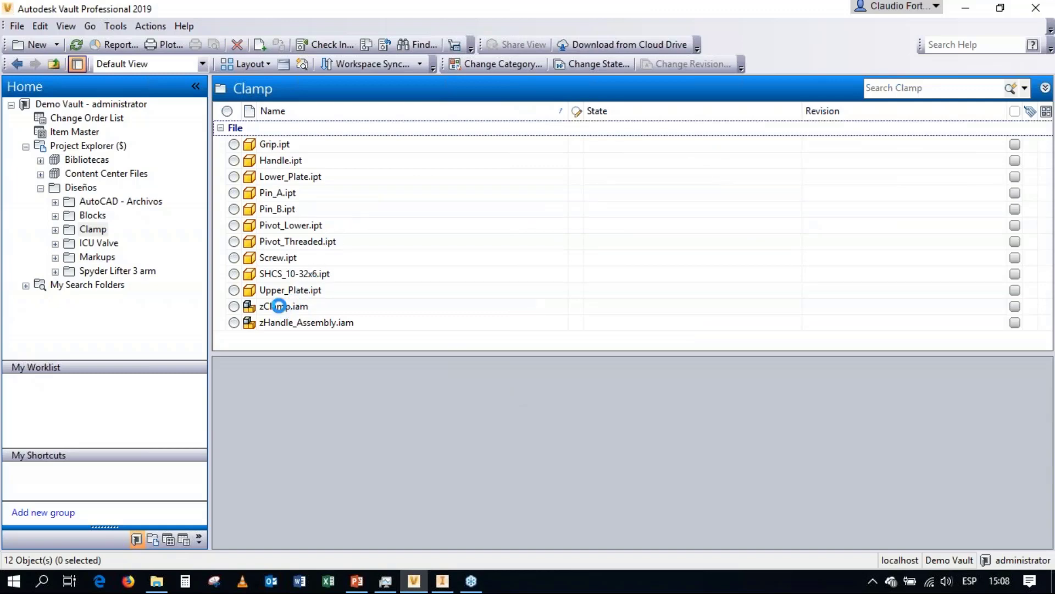
Change the category of zClamp.iam and all its child files to Engineering, keeping the comment "Change Category"
left_click(279, 306)
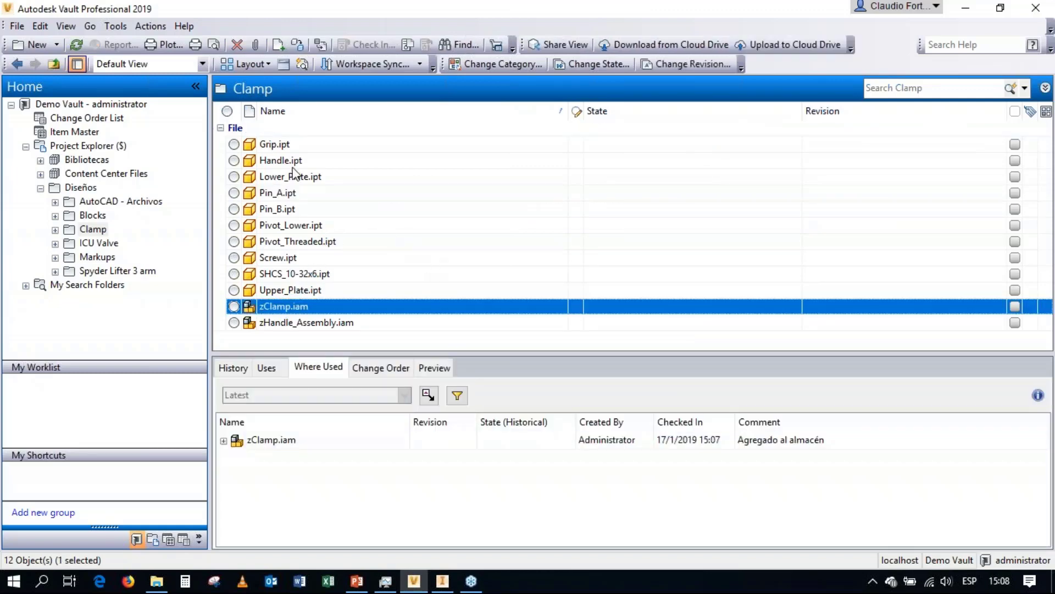
left_click(495, 64)
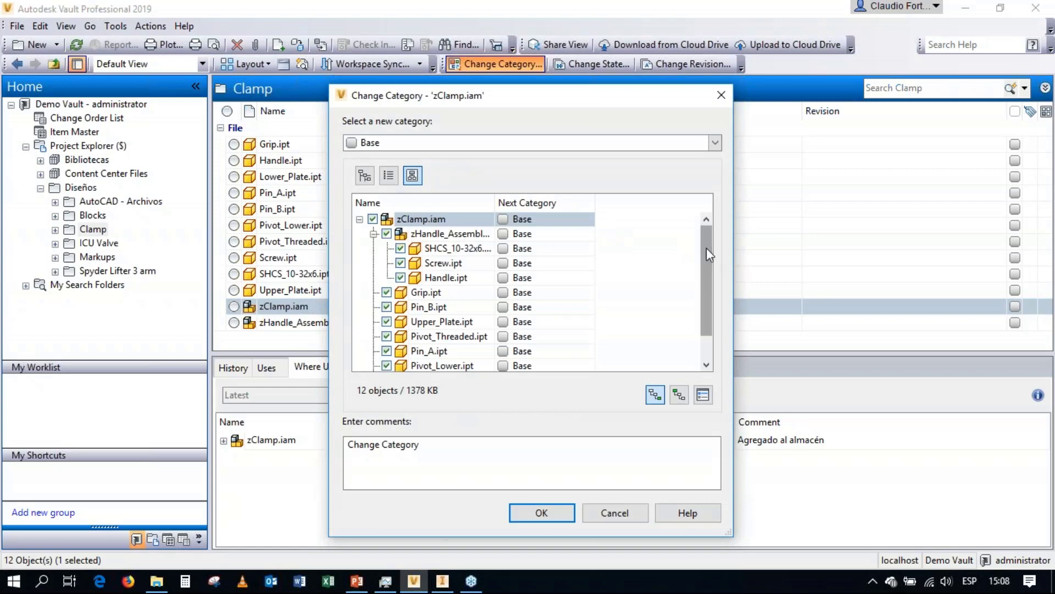
left_click_drag(707, 248, 727, 214)
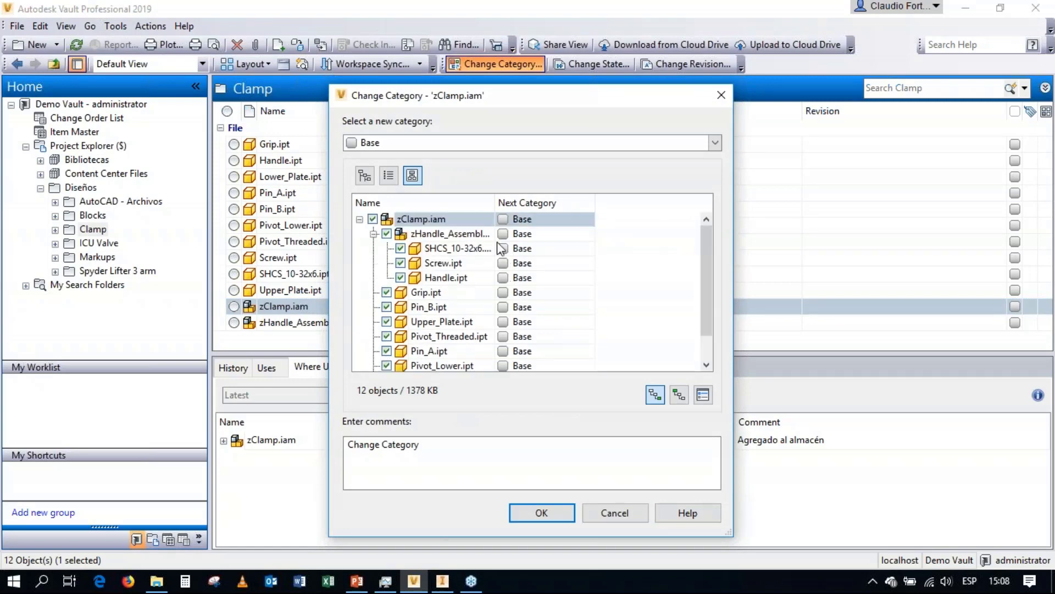
left_click_drag(495, 202, 512, 202)
scroll(491, 244, "down", 1)
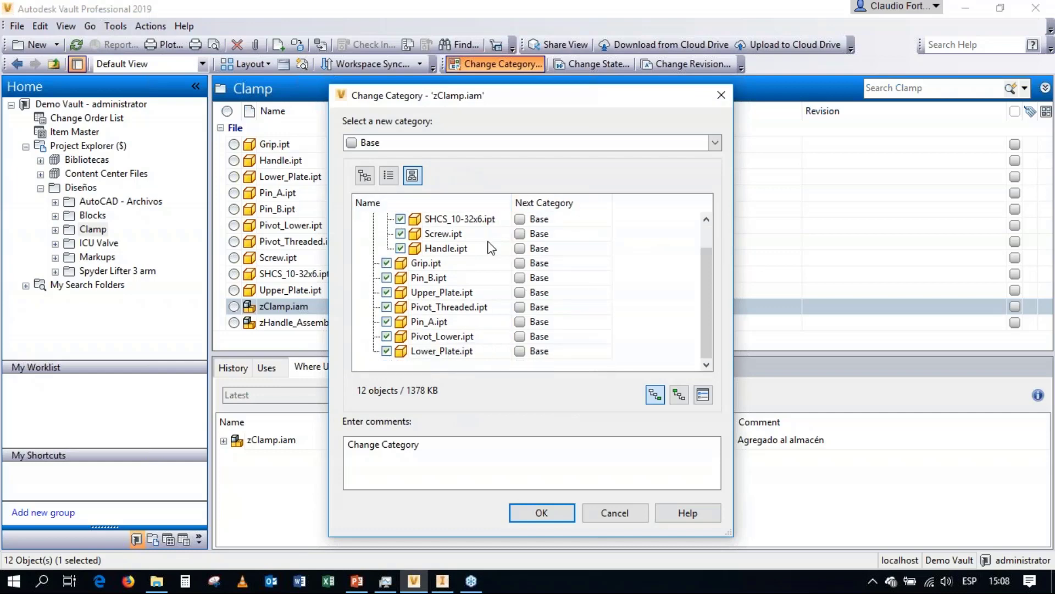
scroll(489, 256, "up", 1)
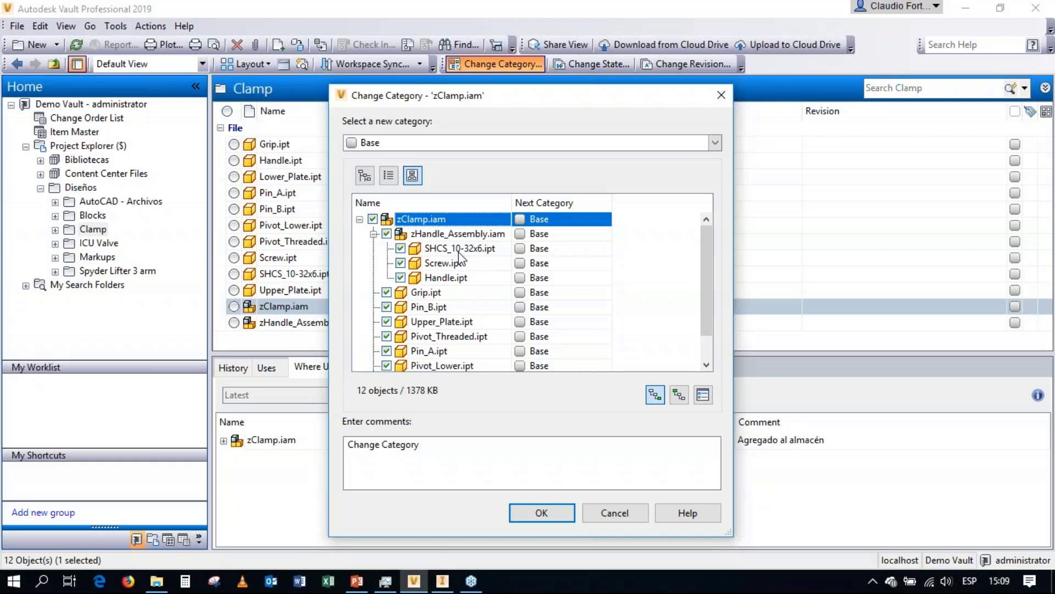
left_click(713, 144)
scroll(536, 225, "down", 1)
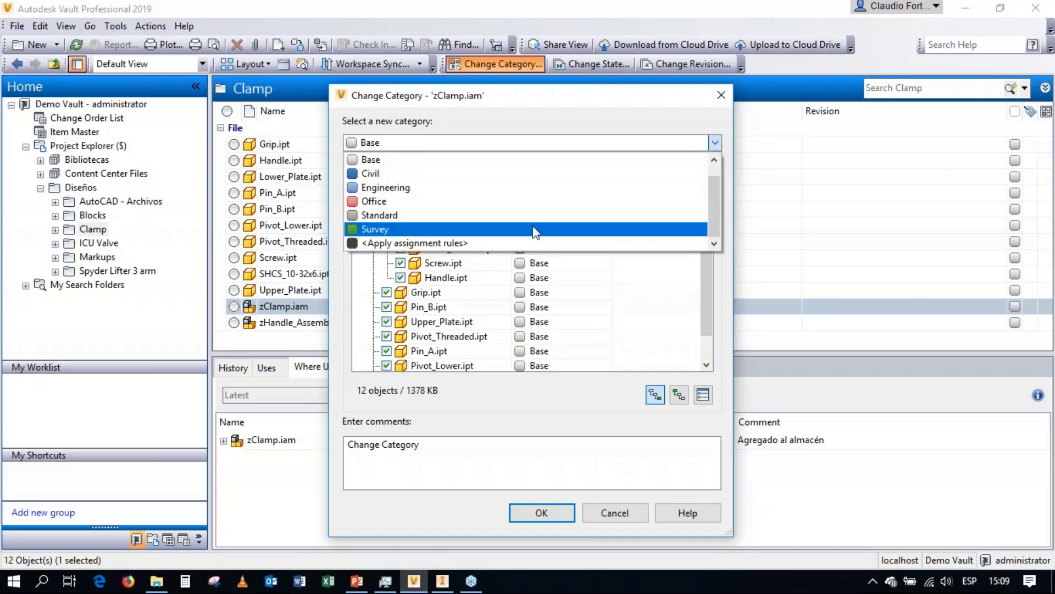
scroll(489, 205, "up", 1)
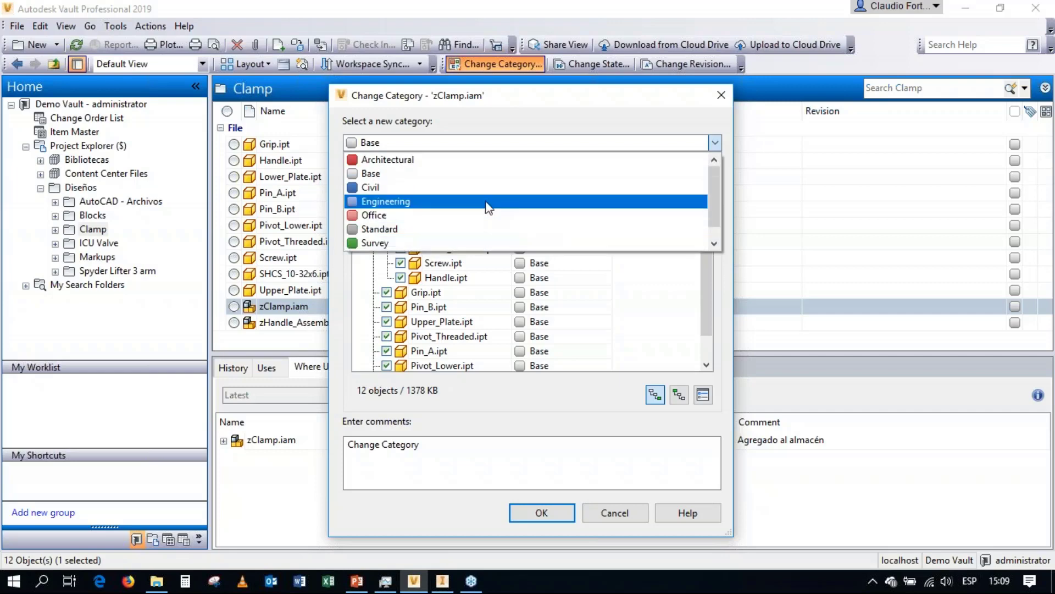
left_click(488, 203)
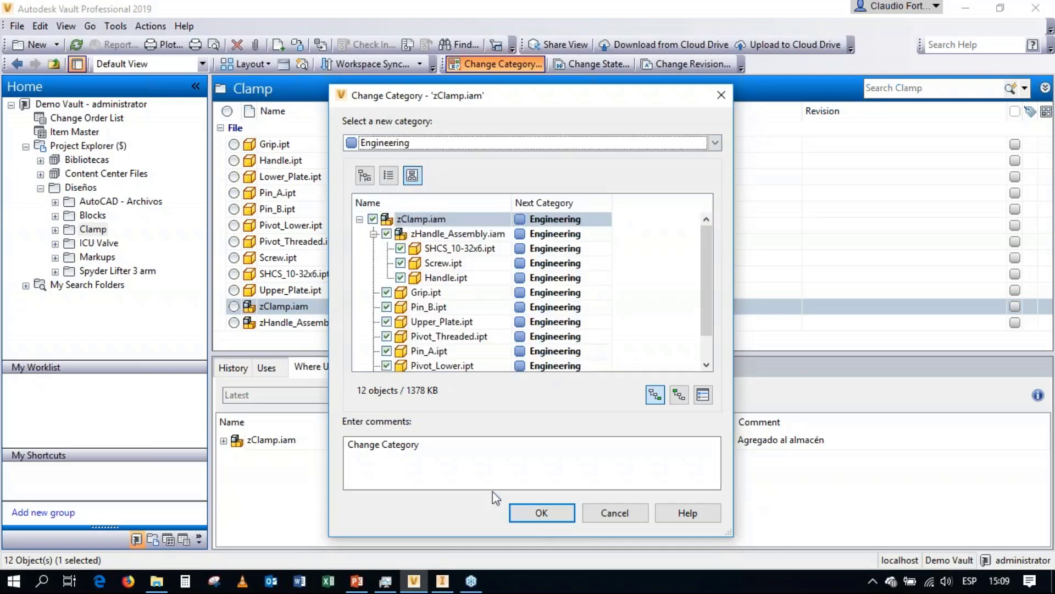
left_click_drag(422, 444, 316, 444)
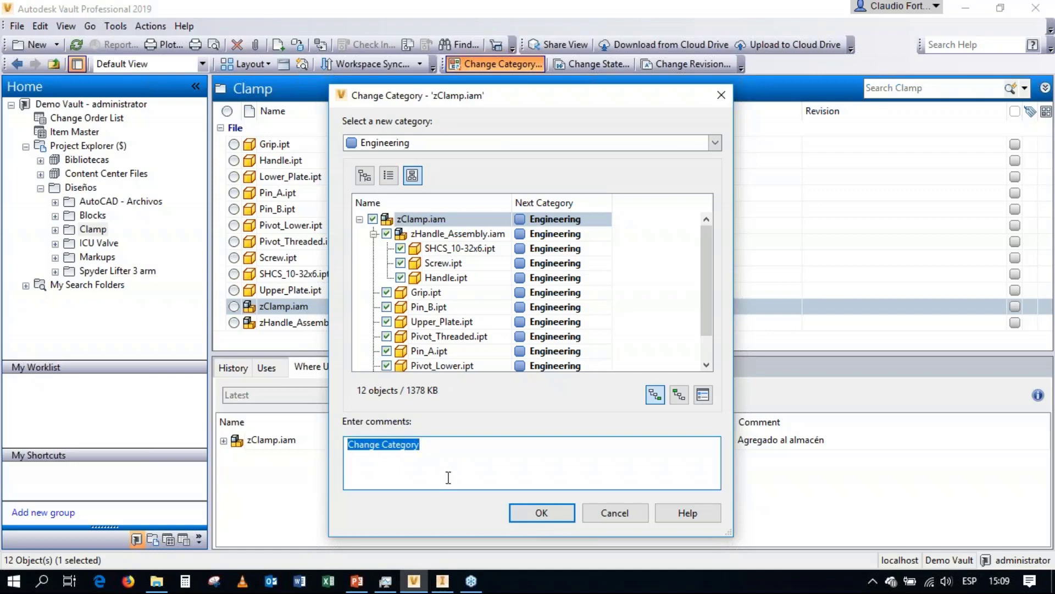
left_click(517, 515)
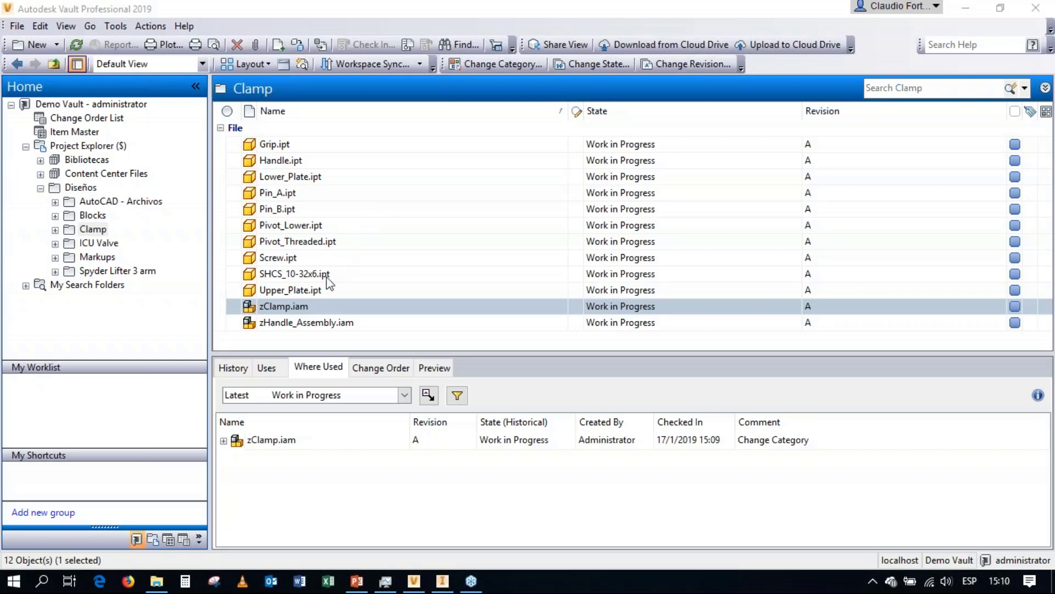
Change the lifecycle state of zClamp.iam and all its child files to Released, with the comment "RELEASED FOR PRODUCTION"
right_click(308, 309)
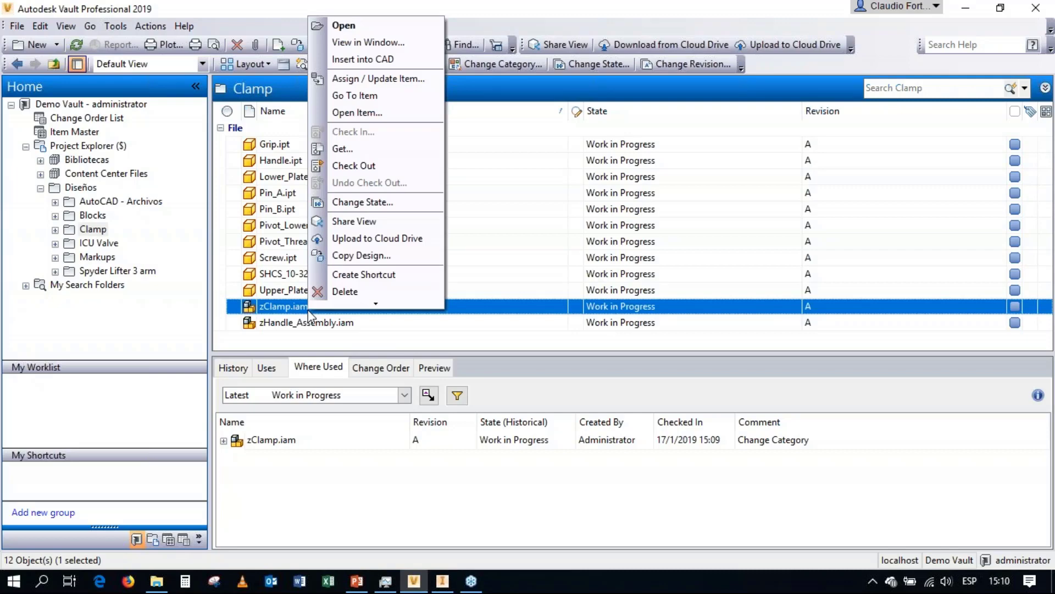
left_click(364, 203)
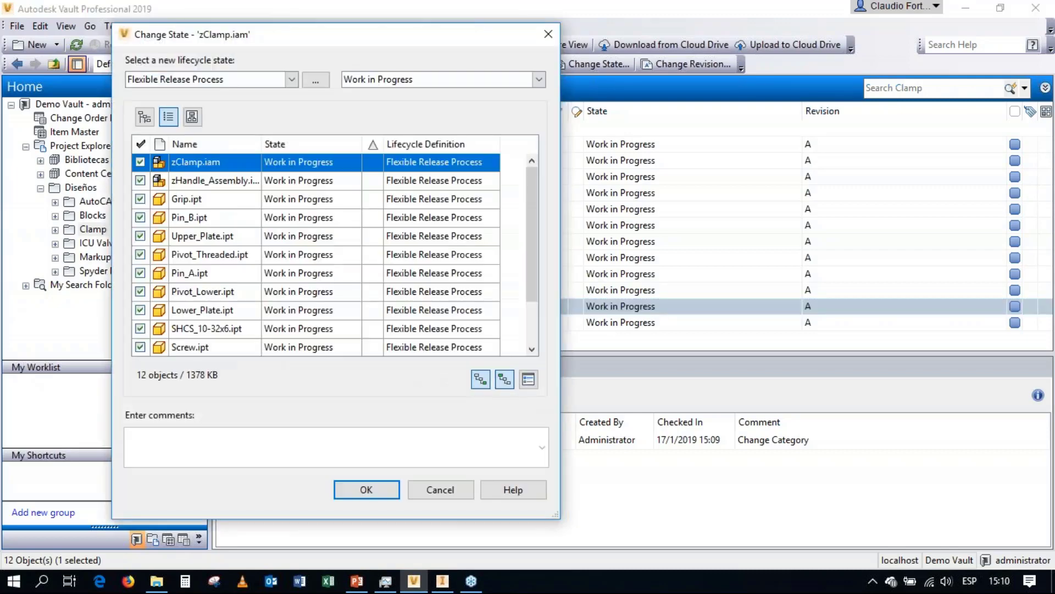
scroll(531, 220, "down", 1)
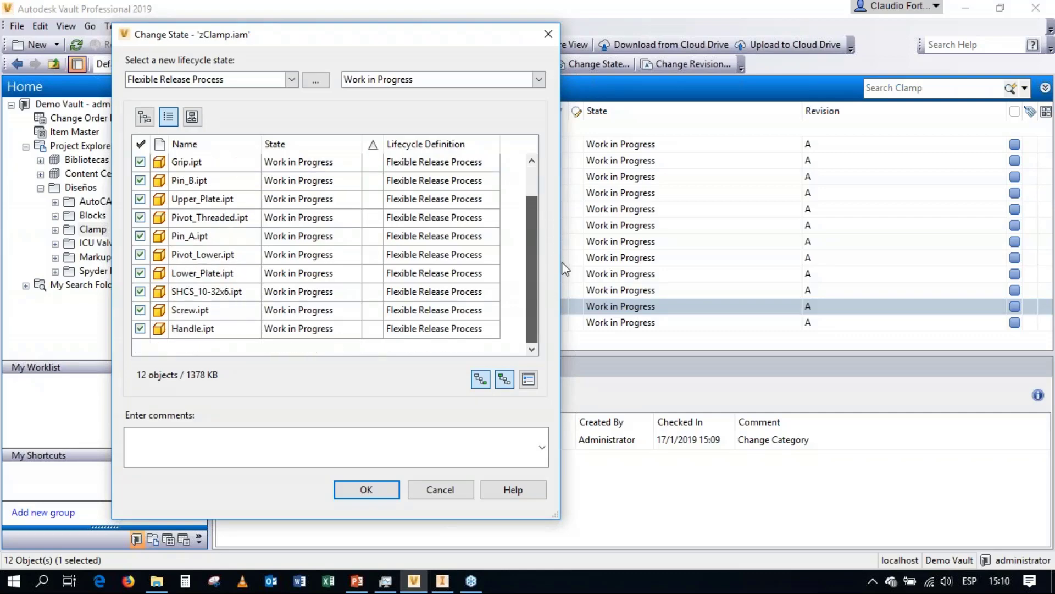
scroll(531, 220, "up", 1)
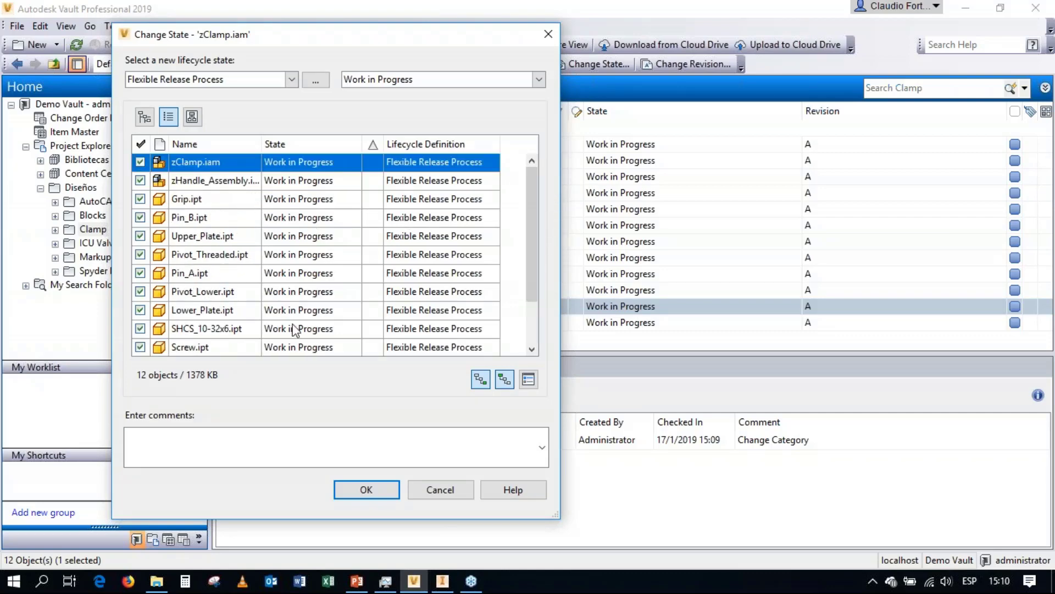
scroll(294, 325, "down", 1)
scroll(294, 326, "up", 1)
left_click(539, 80)
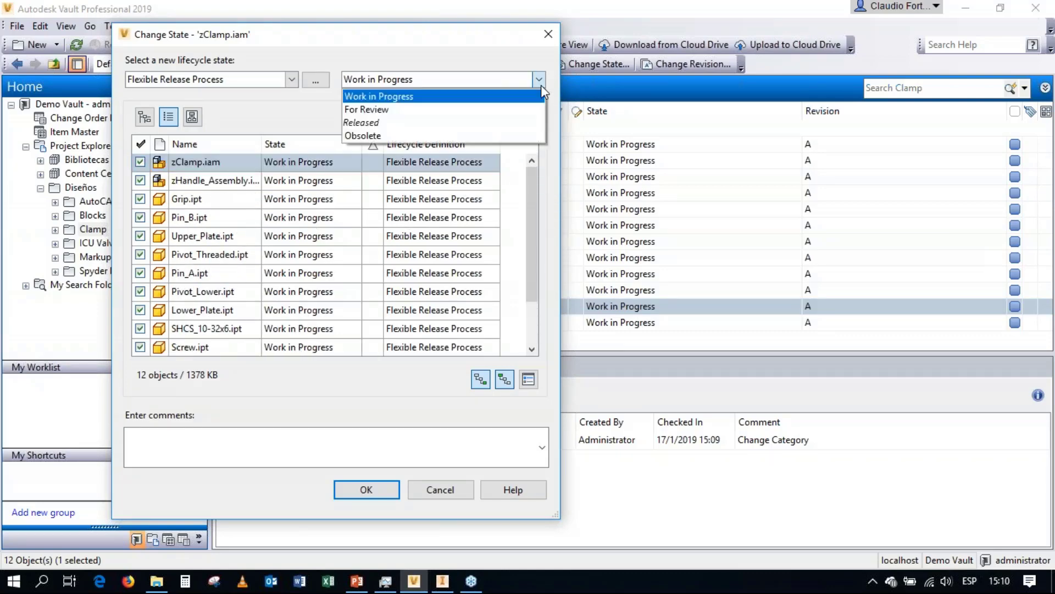
left_click(458, 123)
type("RELEASED FOR PRODUCTION")
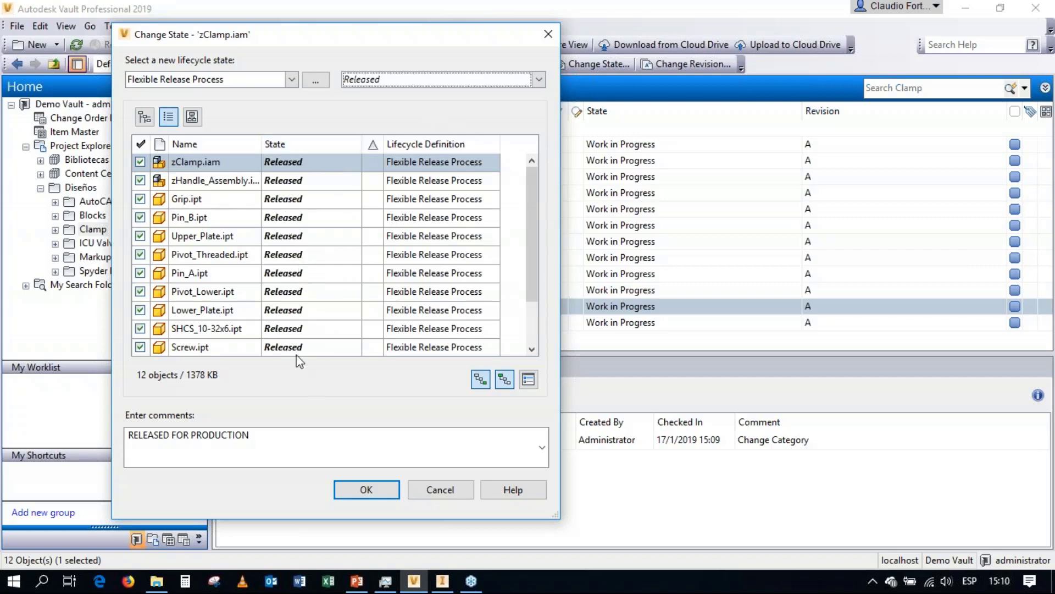
left_click(365, 490)
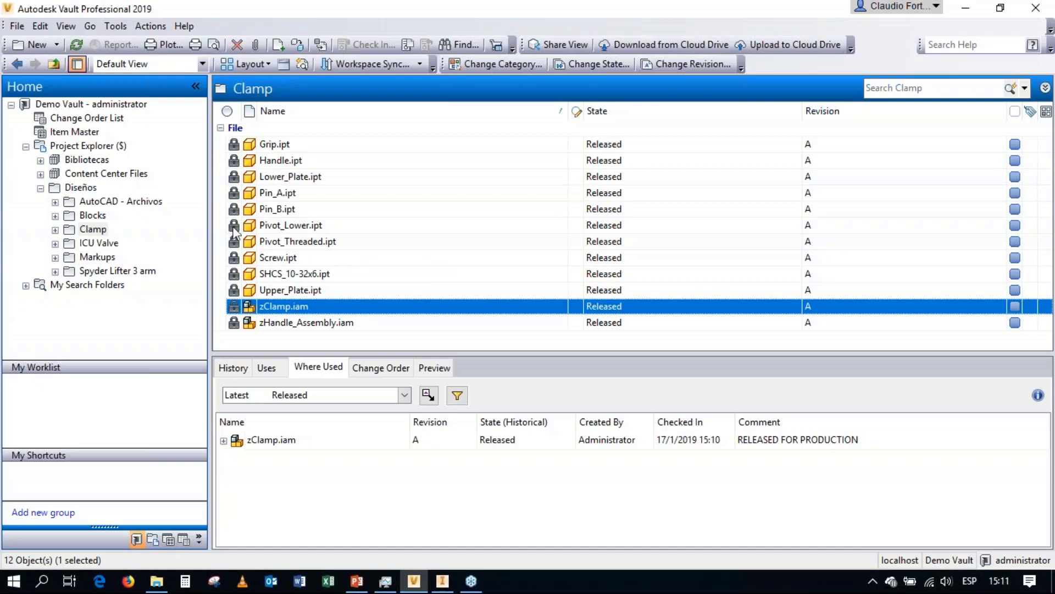
Change the state of zClamp.iam alone, excluding its child files, to Work in Progress, keeping the comment "Available for editing"
right_click(351, 312)
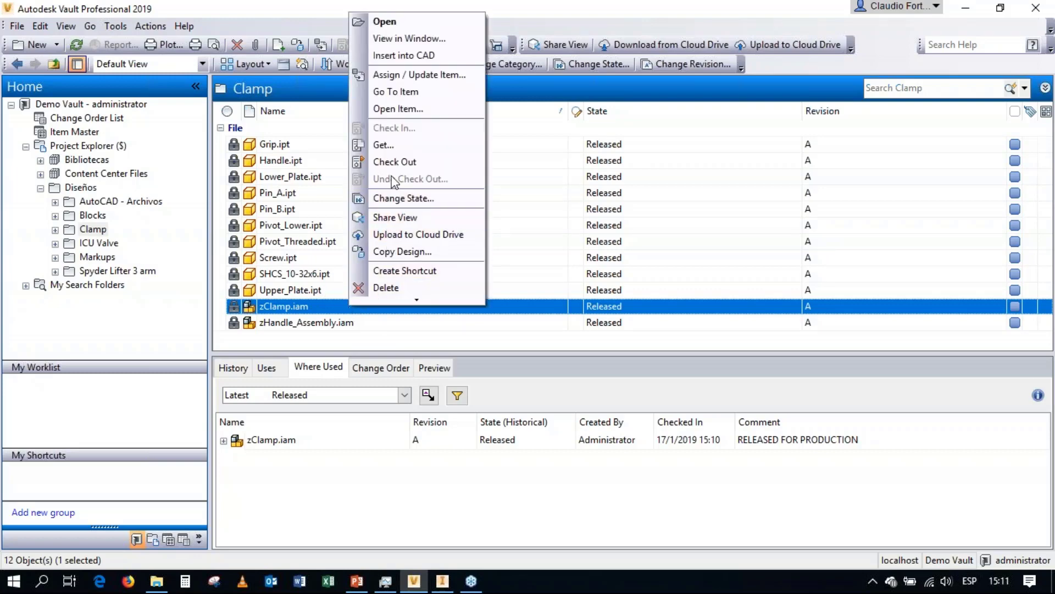
left_click(397, 199)
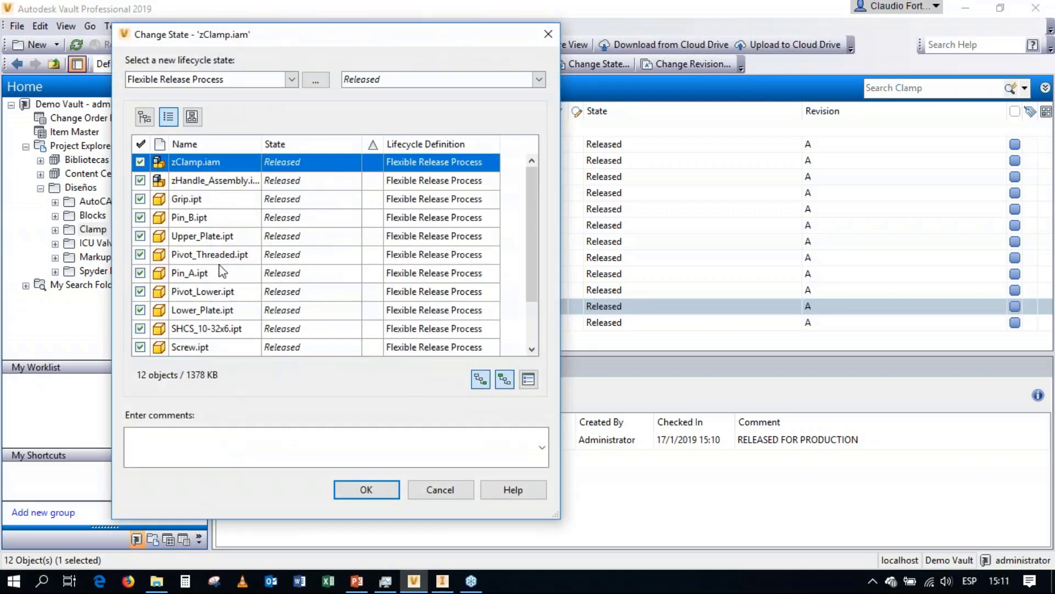
left_click(480, 379)
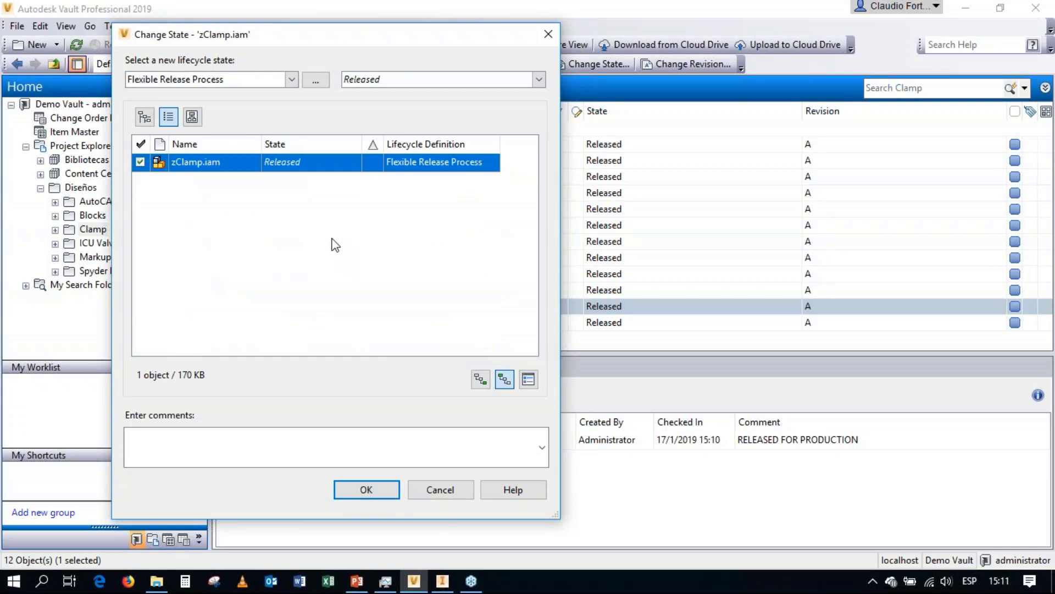
left_click(539, 84)
left_click(455, 99)
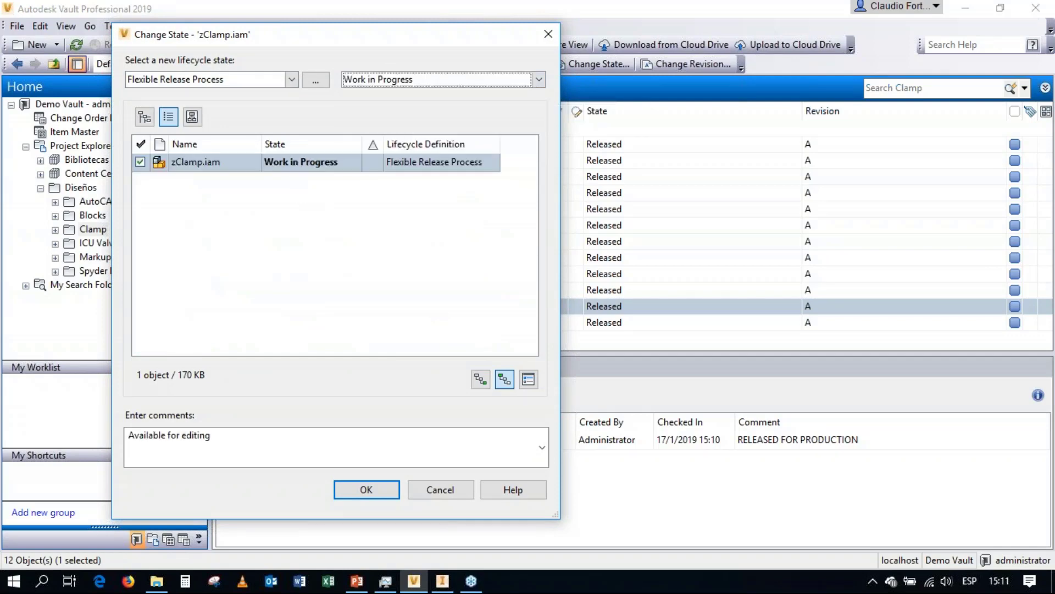
left_click(376, 489)
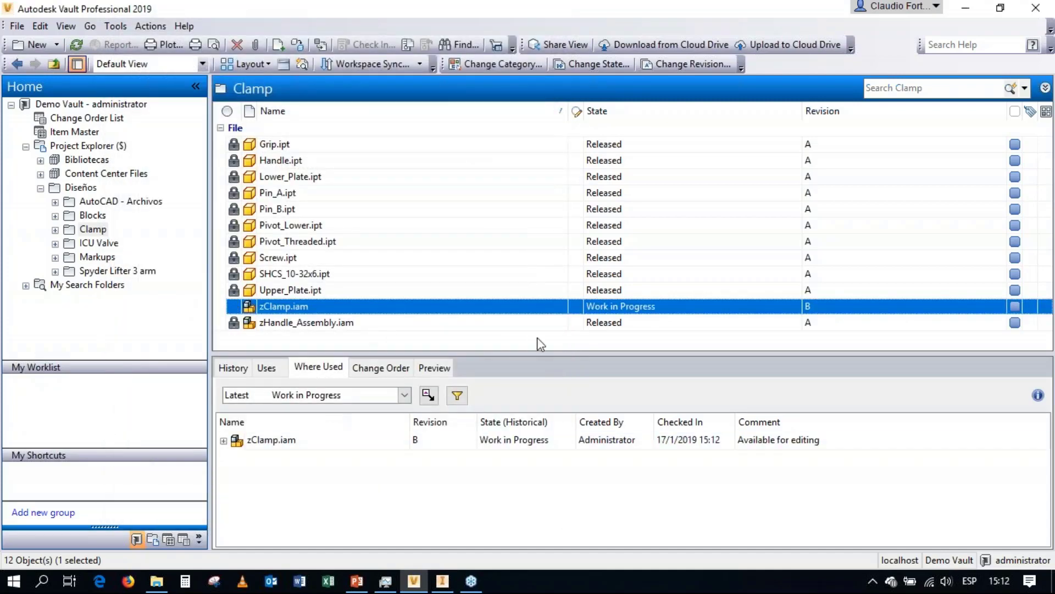
left_click(1037, 226)
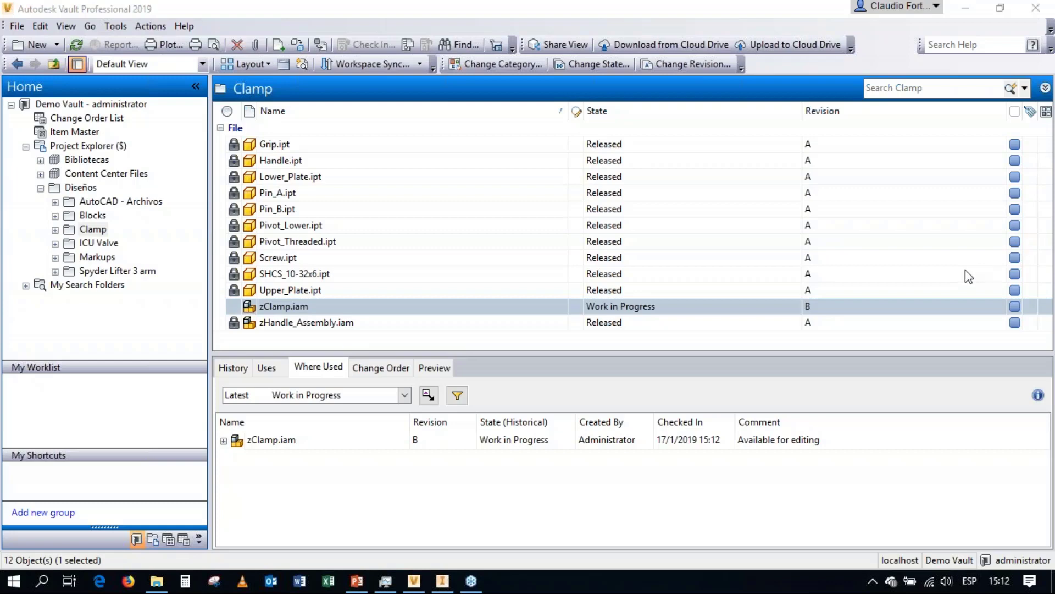
mouse_move(812, 296)
left_mouse_down()
mouse_move(793, 306)
mouse_move(822, 311)
mouse_move(812, 294)
left_mouse_up()
mouse_move(225, 301)
left_mouse_down()
mouse_move(242, 301)
mouse_move(222, 300)
mouse_move(228, 311)
mouse_move(244, 307)
left_mouse_up()
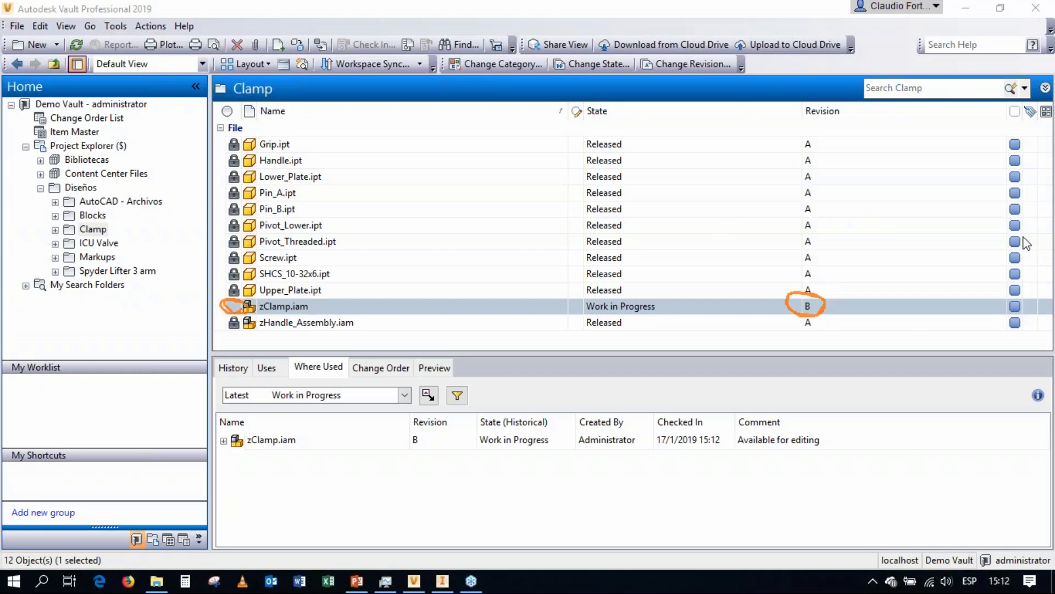
left_click(991, 338)
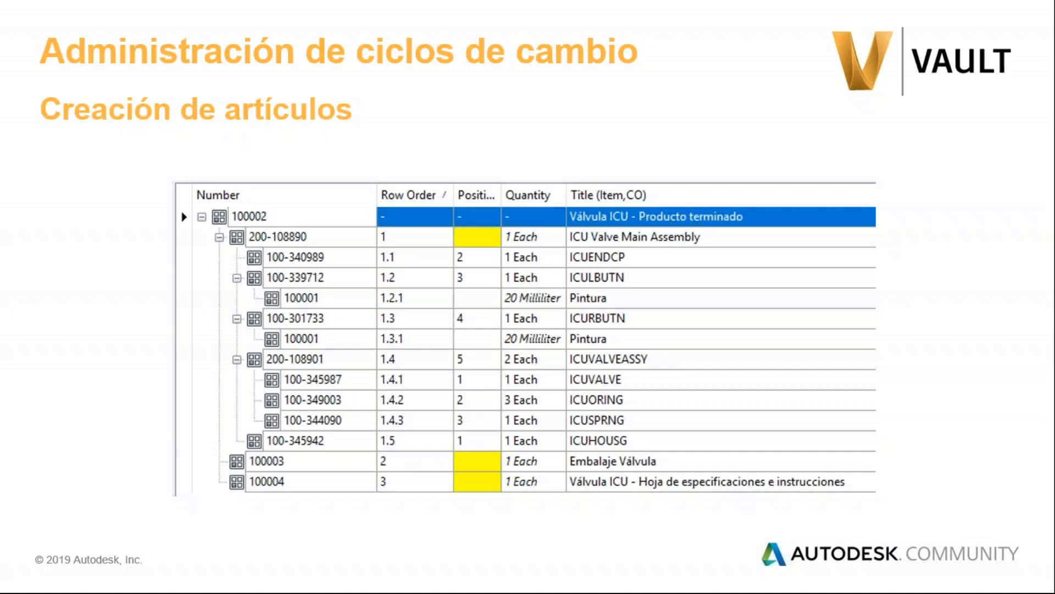
Switch back to Vault Professional and assign an item to ICU Valve Main Assembly.iam in the Diseños > ICU Valve folder
key("alt+Tab")
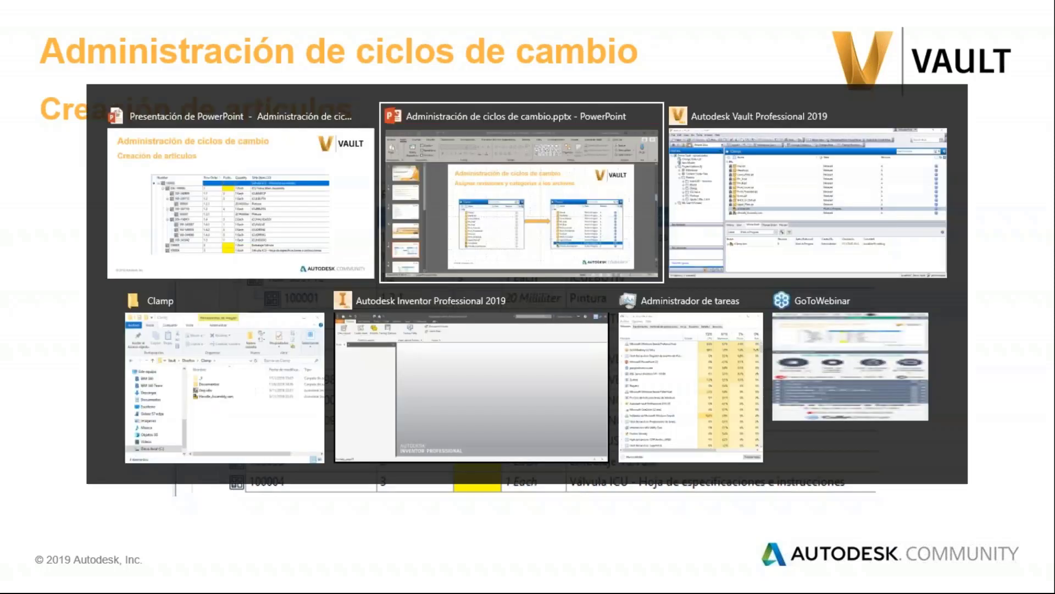
key("Tab")
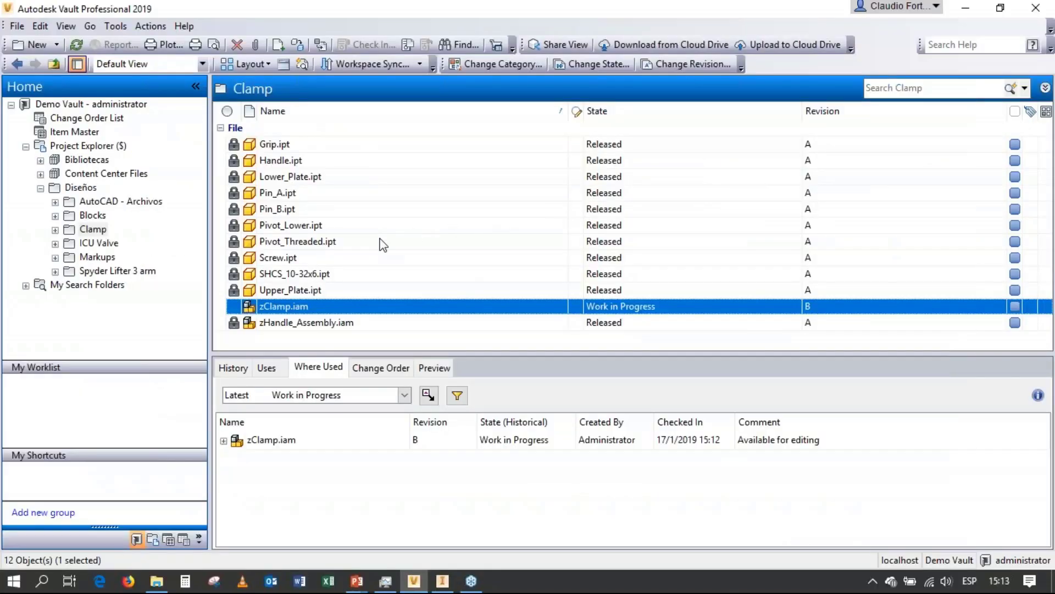
left_click(107, 244)
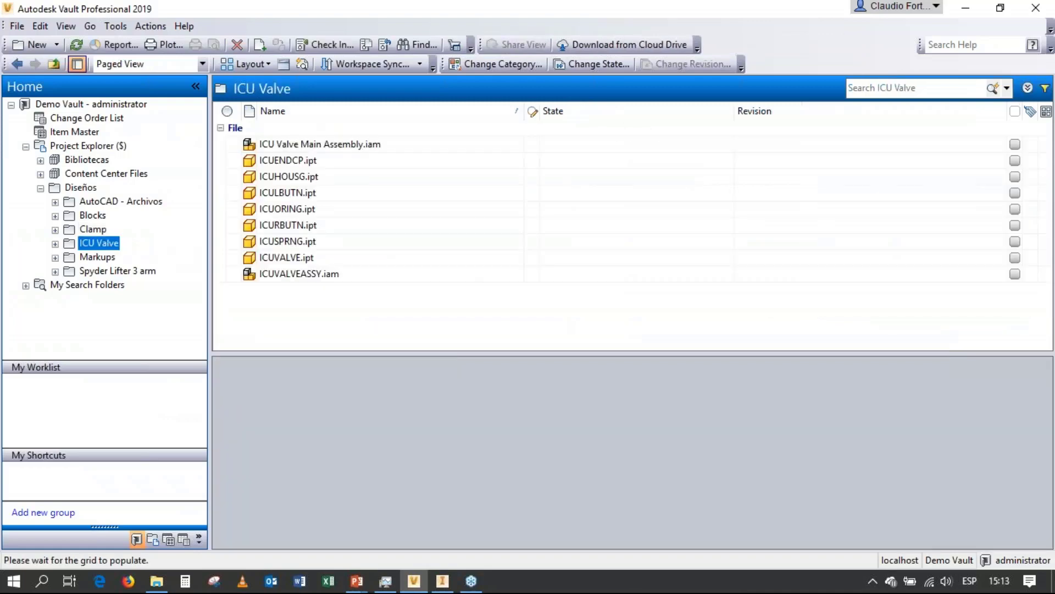
left_click(314, 147)
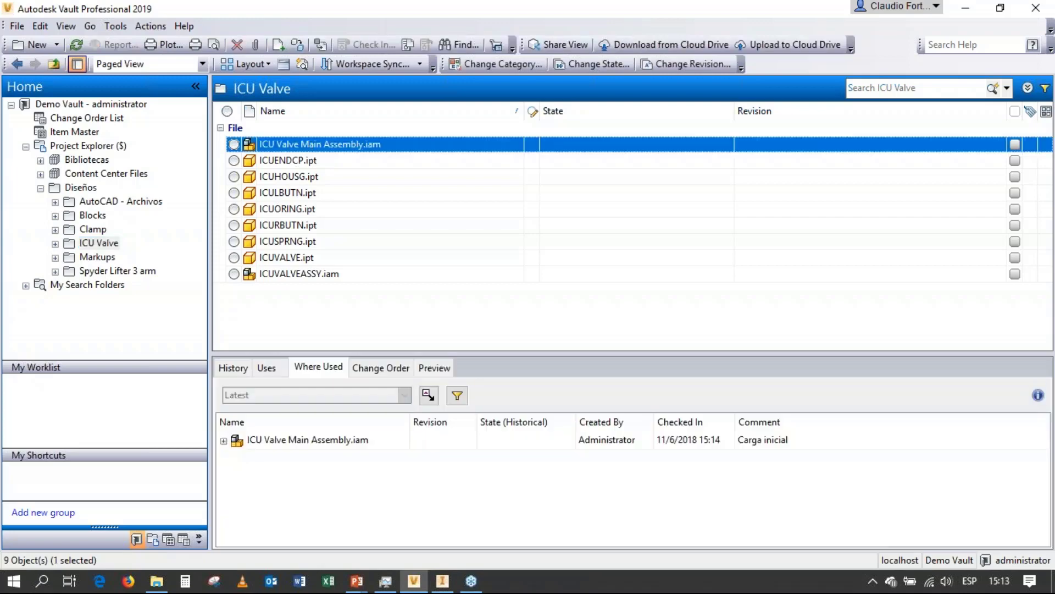
right_click(318, 144)
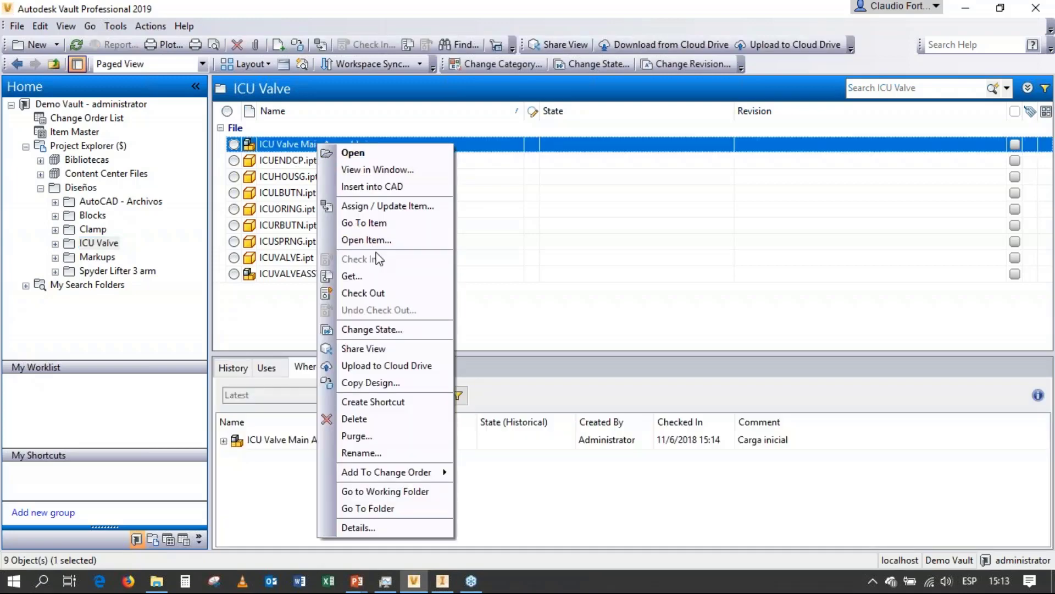
left_click(393, 212)
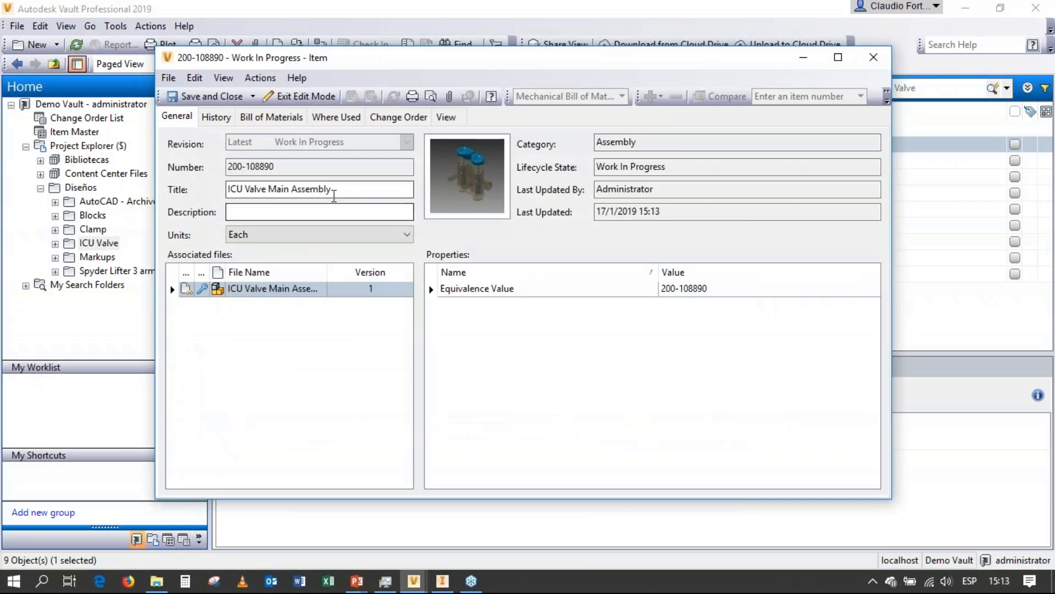
In the new item's bill of materials, turn on the five first-level component rows from ICUHOUSG to ICUVALVEASSY
left_click(253, 166)
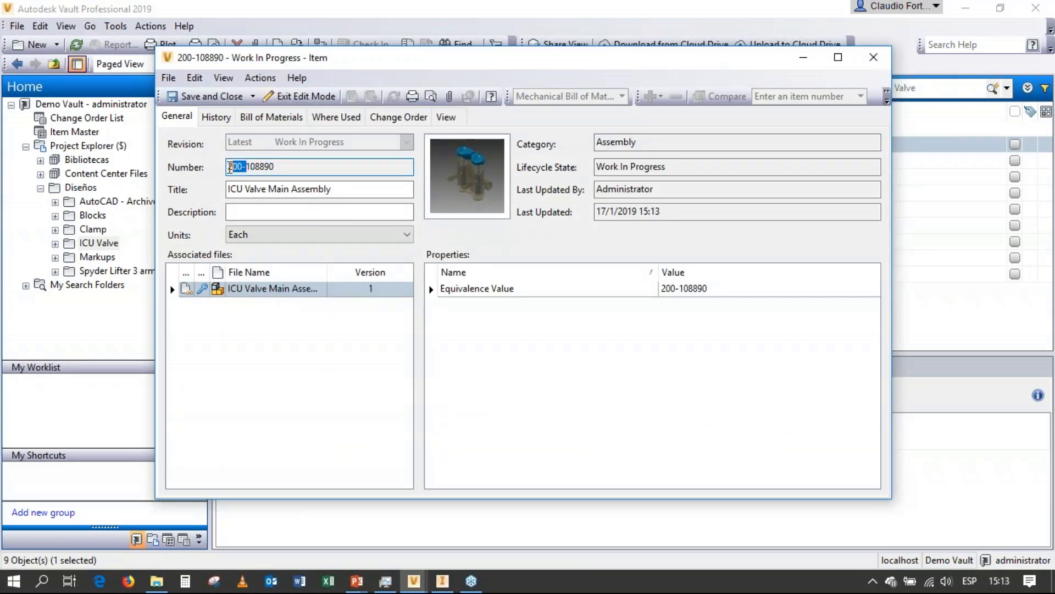
left_click_drag(245, 166, 226, 166)
left_click(263, 120)
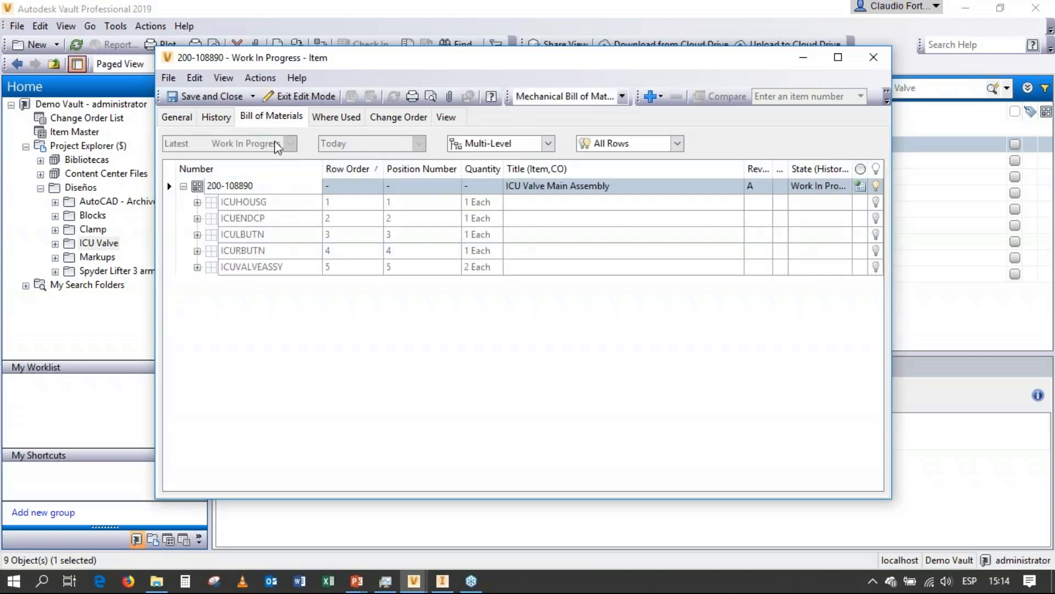
left_click(283, 207)
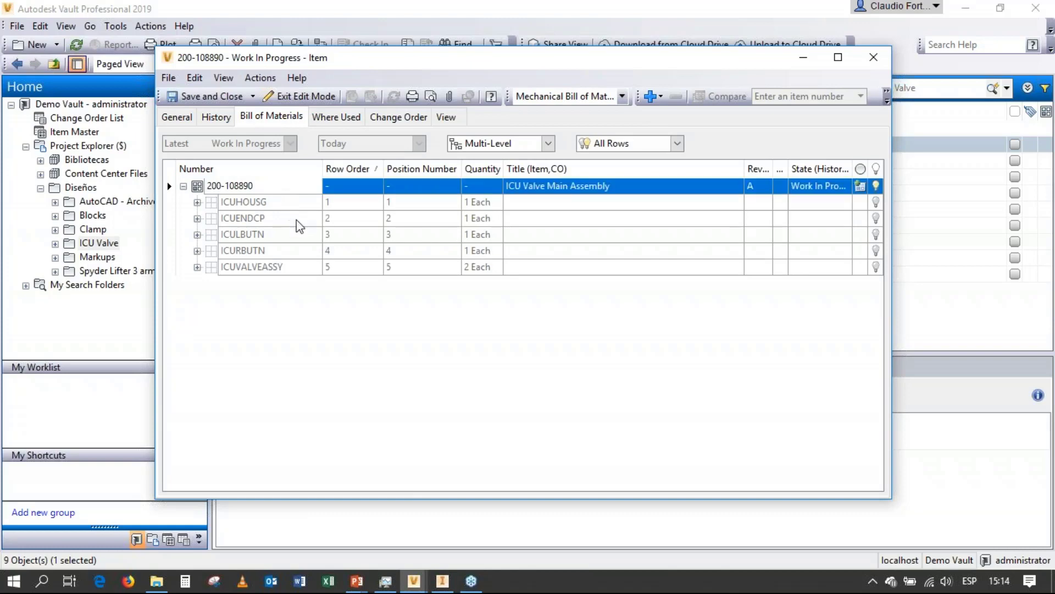
left_click(302, 269, "shift")
right_click(301, 269)
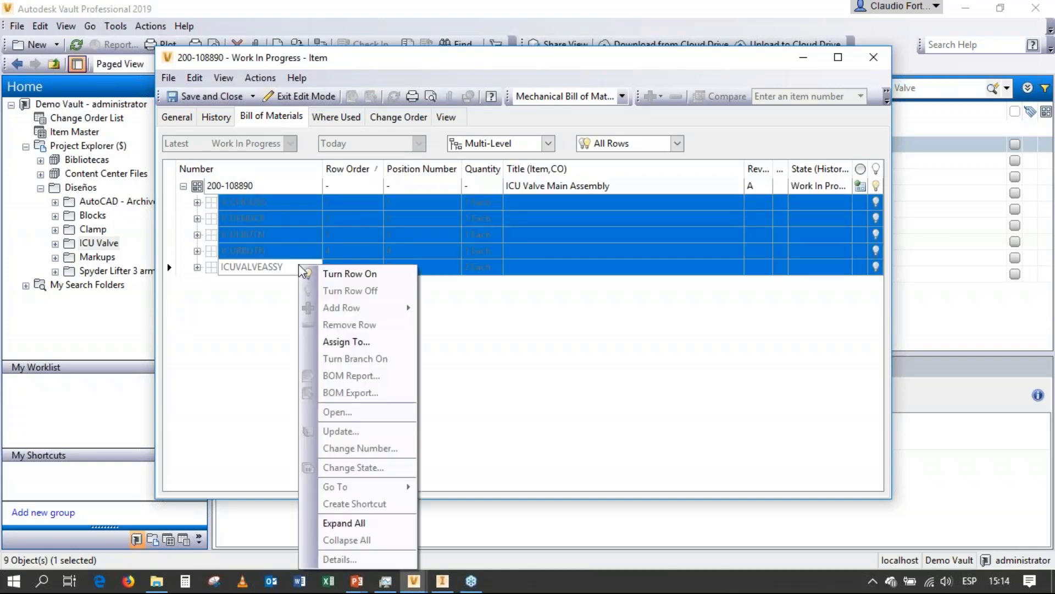
left_click(325, 274)
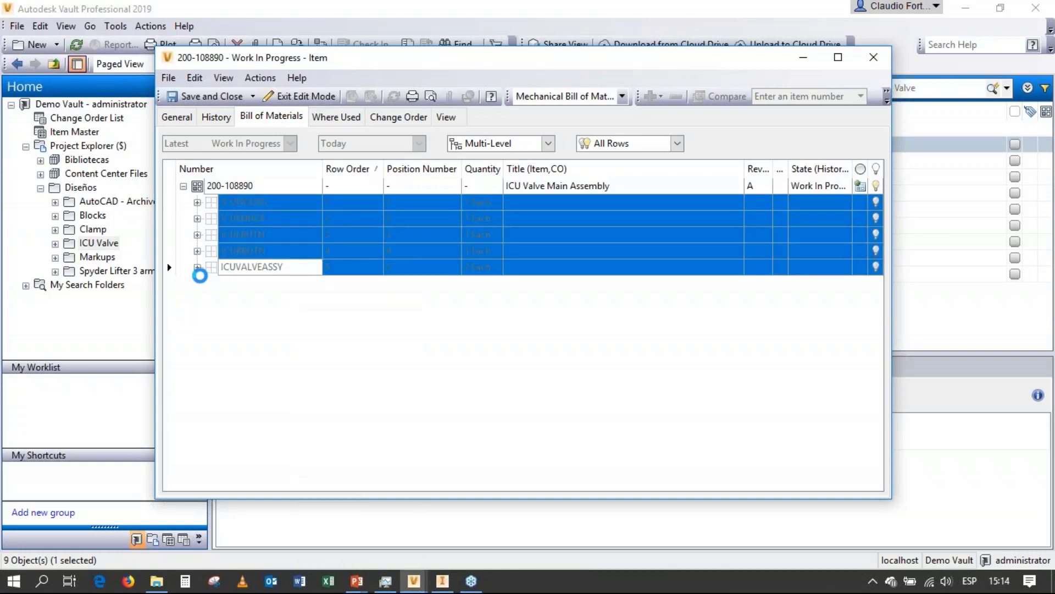
Expand the ICUVALVEASSY subassembly in the bill of materials and turn on its ICUVALVE, ICUORING and ICUSPRNG rows
left_click(196, 266)
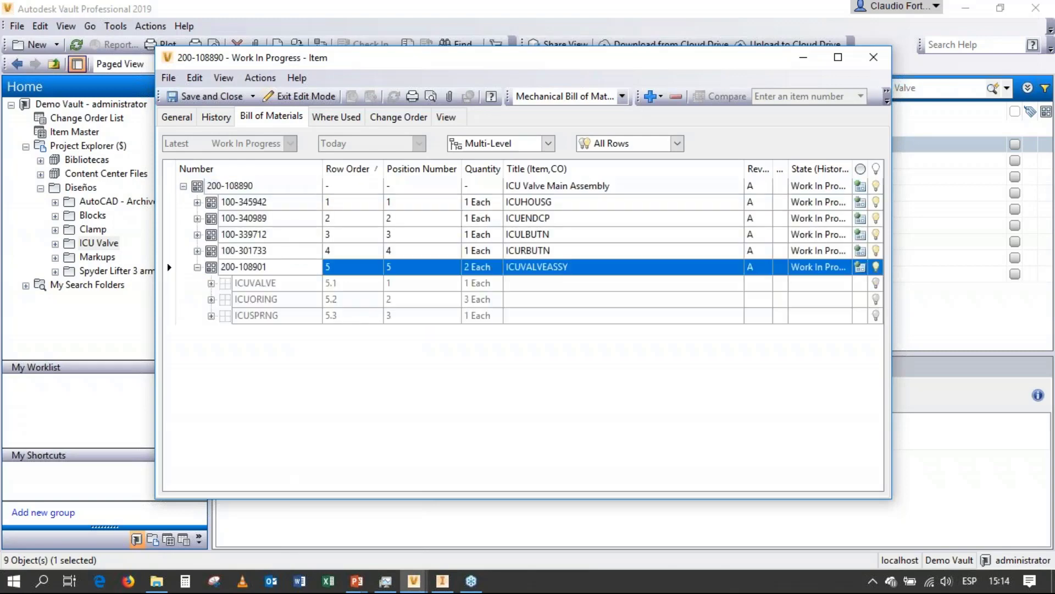
left_click(263, 287)
left_click(271, 316, "shift")
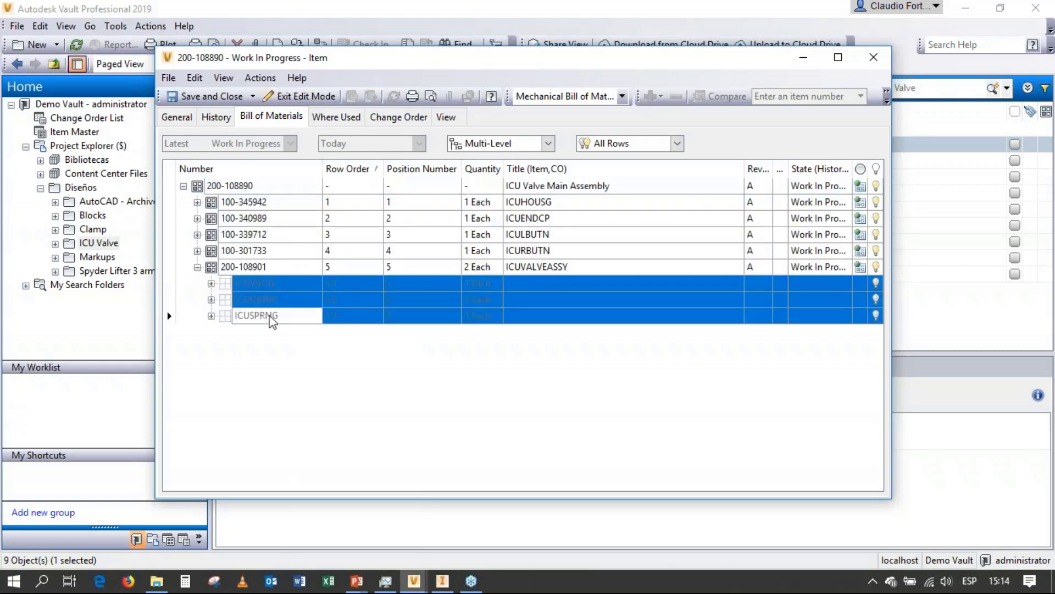
right_click(271, 319)
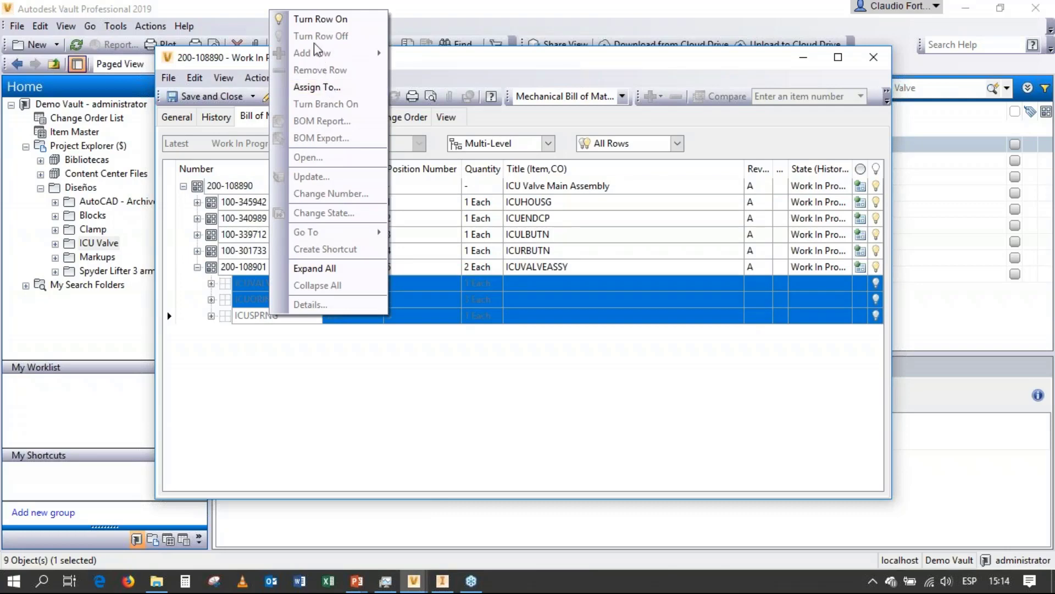
left_click(319, 19)
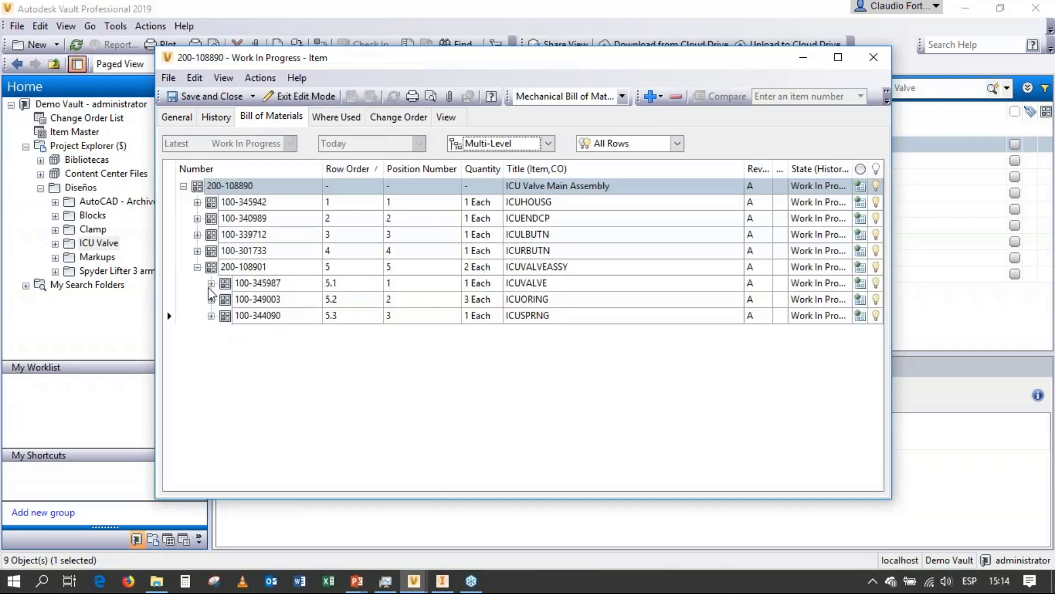
Review the item numbers assigned to the parts and the ICUVALVEASSY subassembly, and save and close the item
left_click(240, 203)
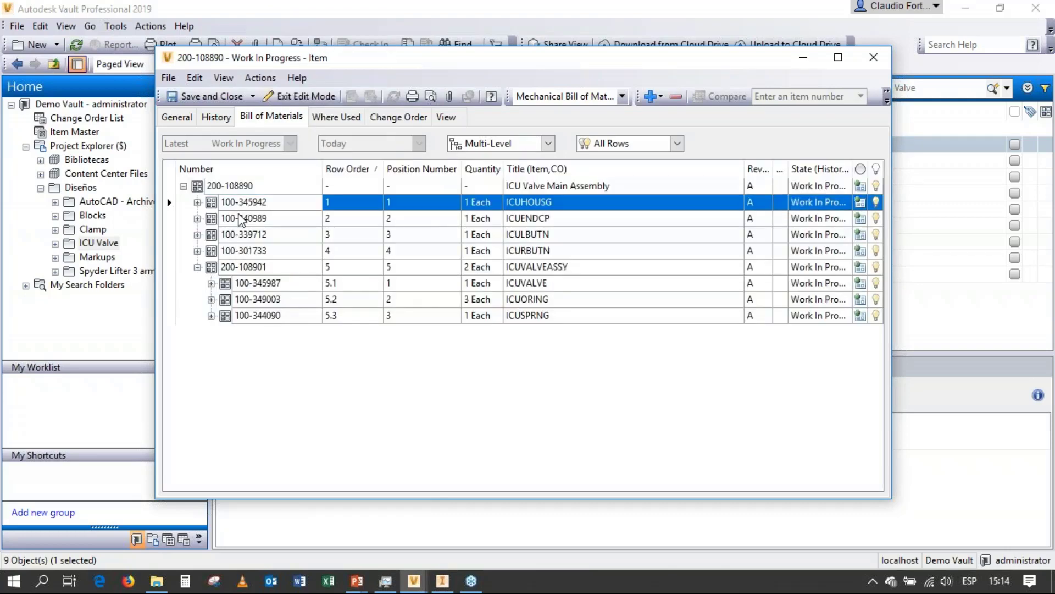
left_click(242, 219)
left_click(245, 235)
left_click(254, 250)
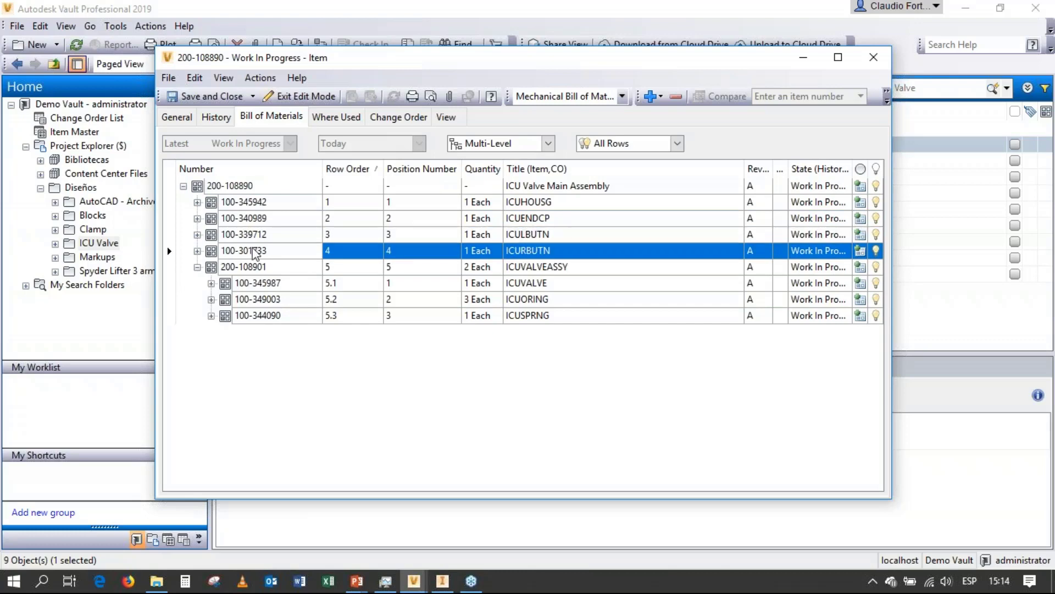
left_click(229, 203)
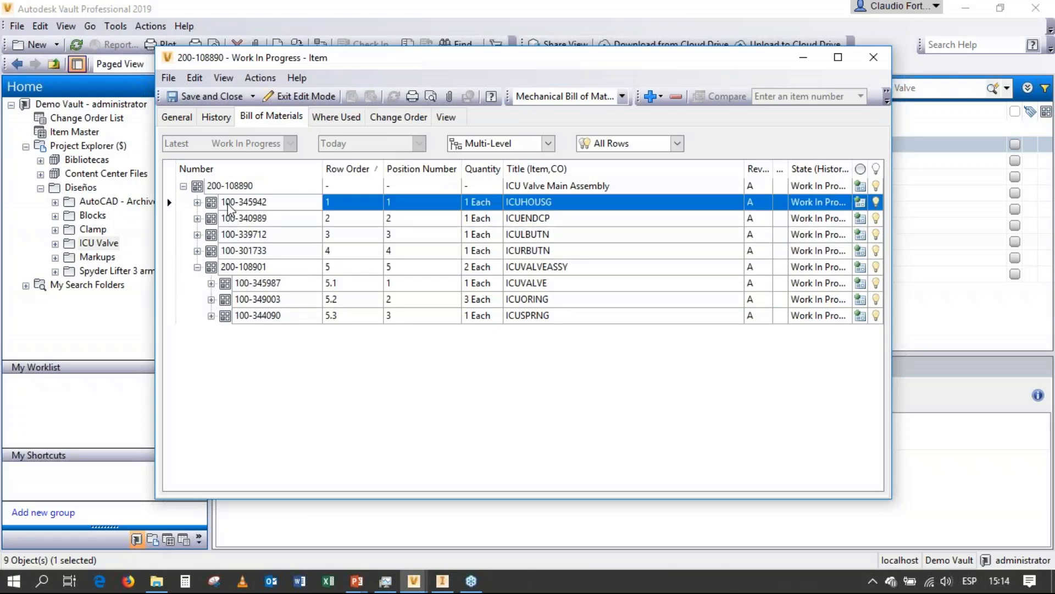
left_click(232, 269)
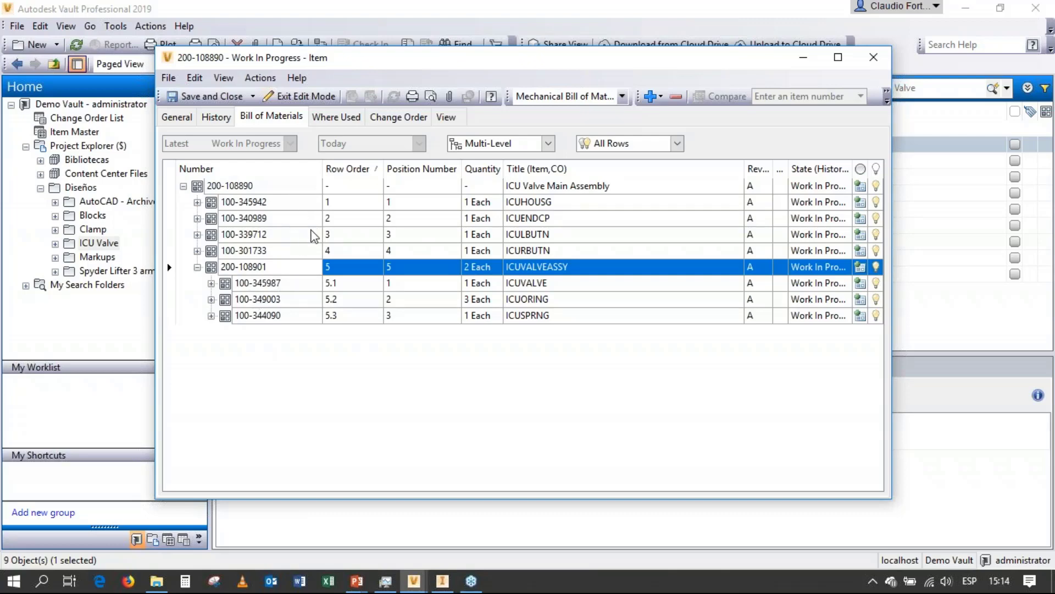
left_click(208, 102)
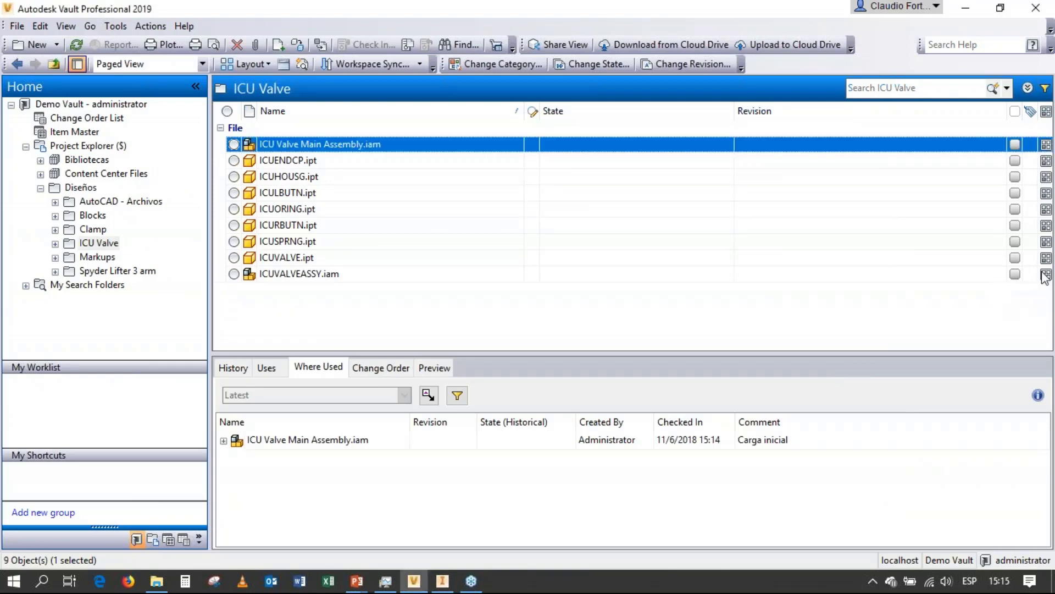
Show the bill of materials of the ICU Valve Main Assembly item in the Item Master and enlarge its display area
mouse_move(1046, 277)
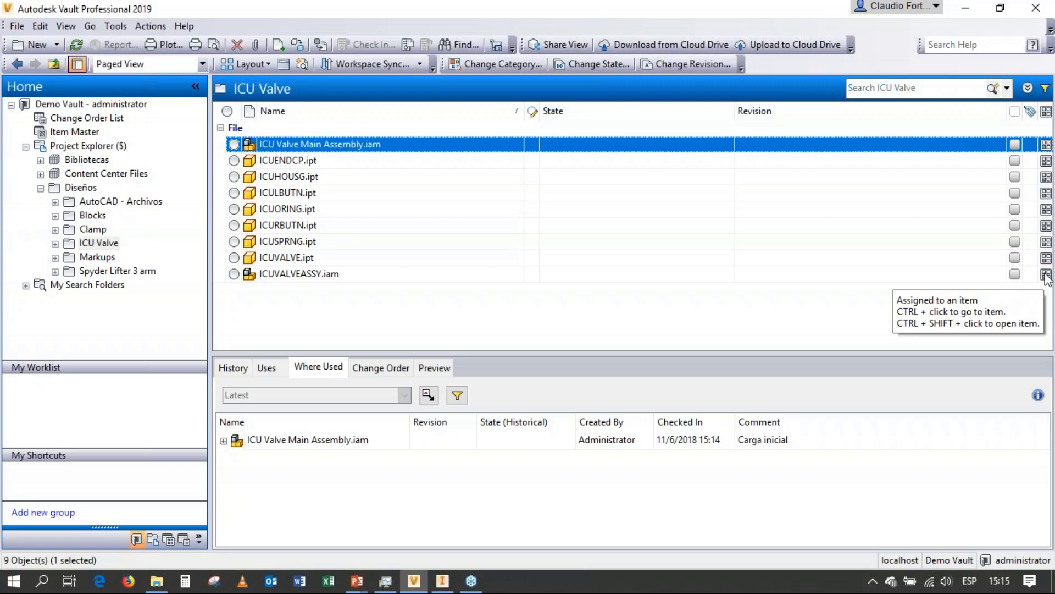
left_click(72, 133)
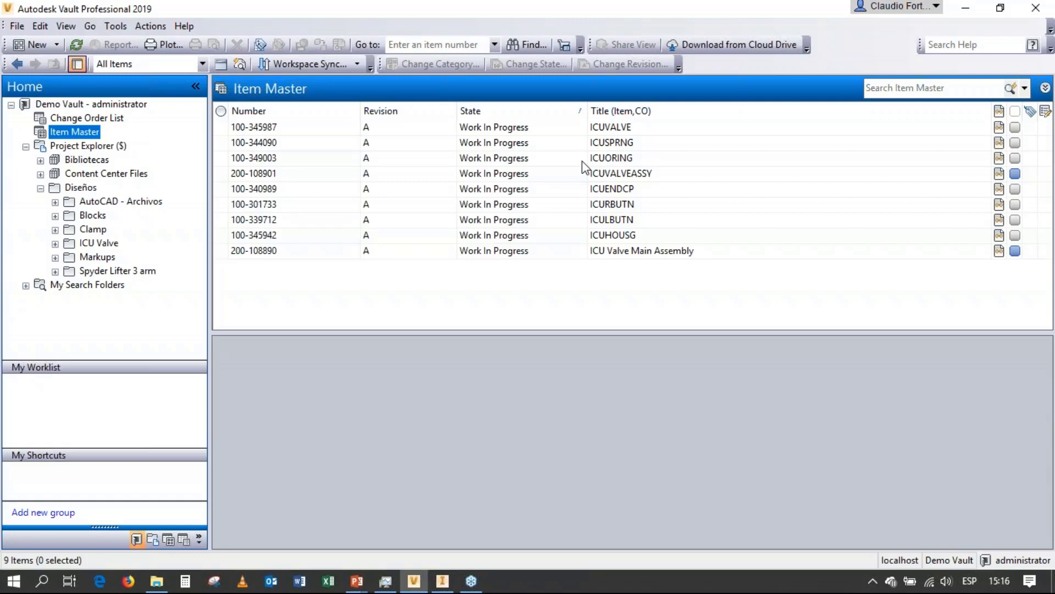
left_click(512, 252)
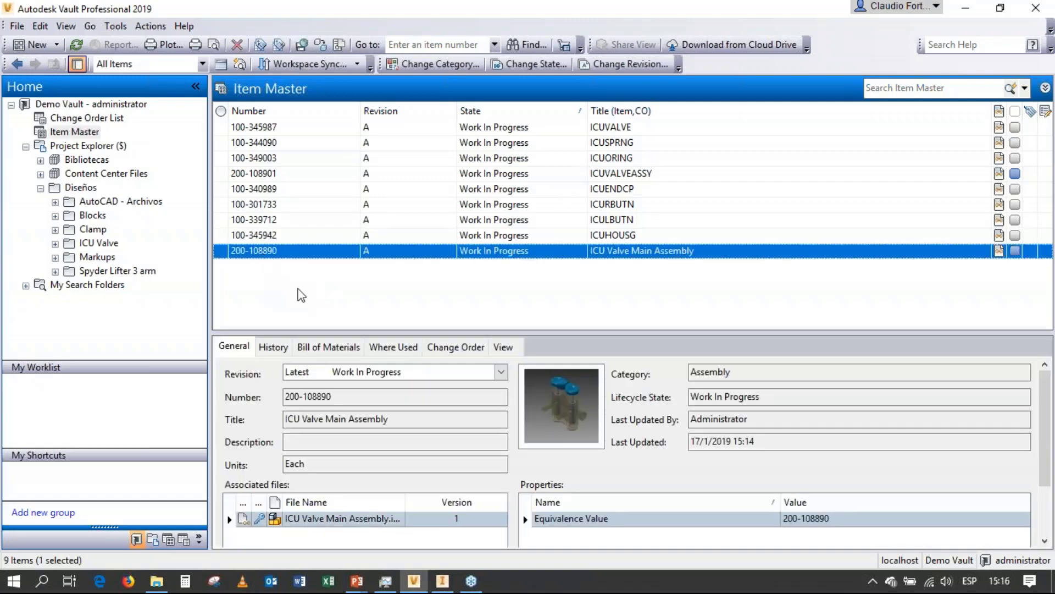
left_click(336, 346)
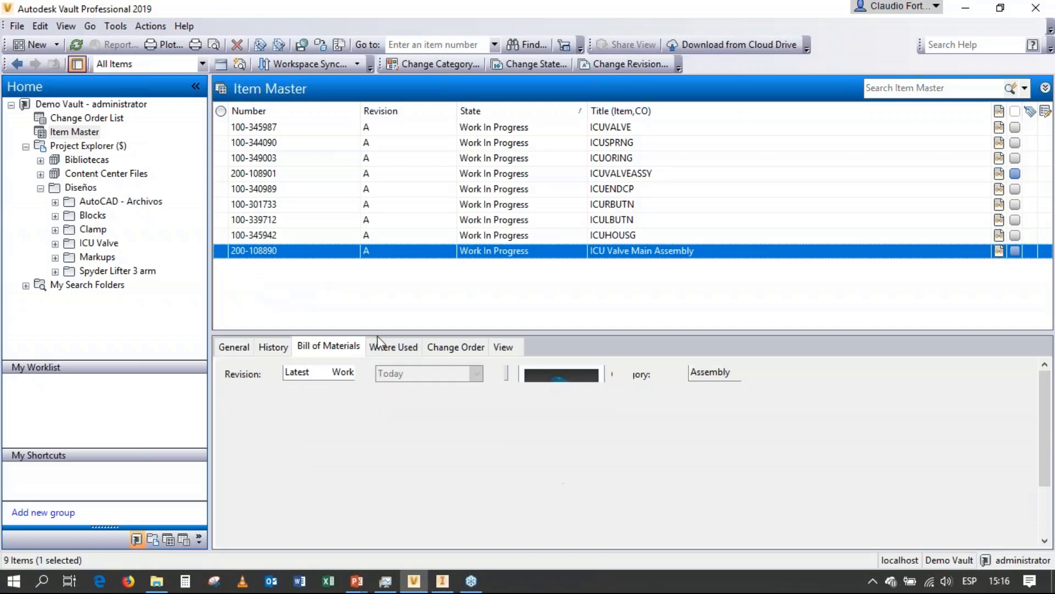
left_click_drag(378, 331, 367, 282)
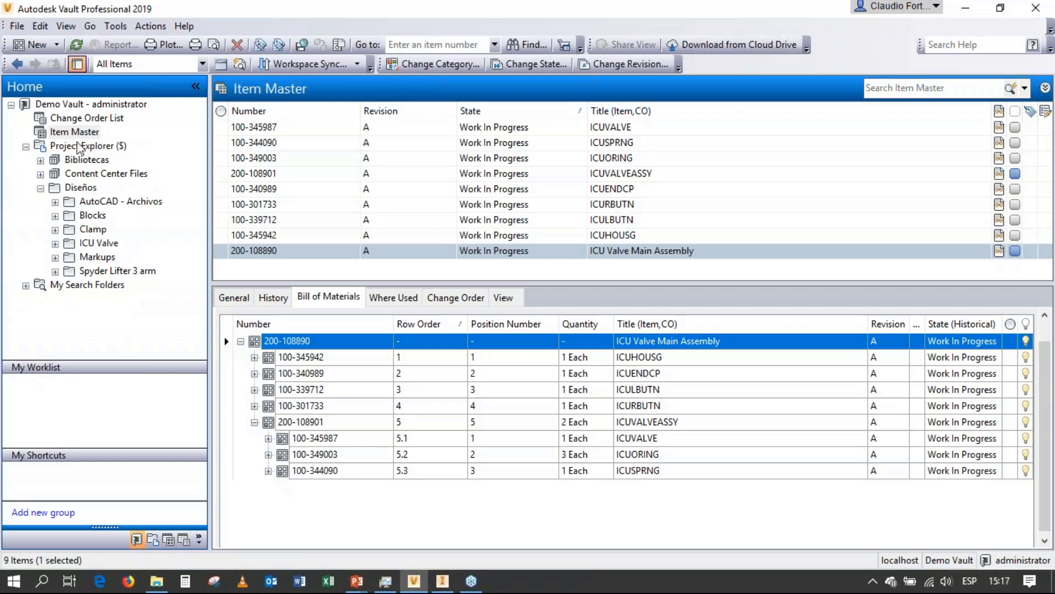
Create a new item in the Item Master with the category Purchased
right_click(77, 139)
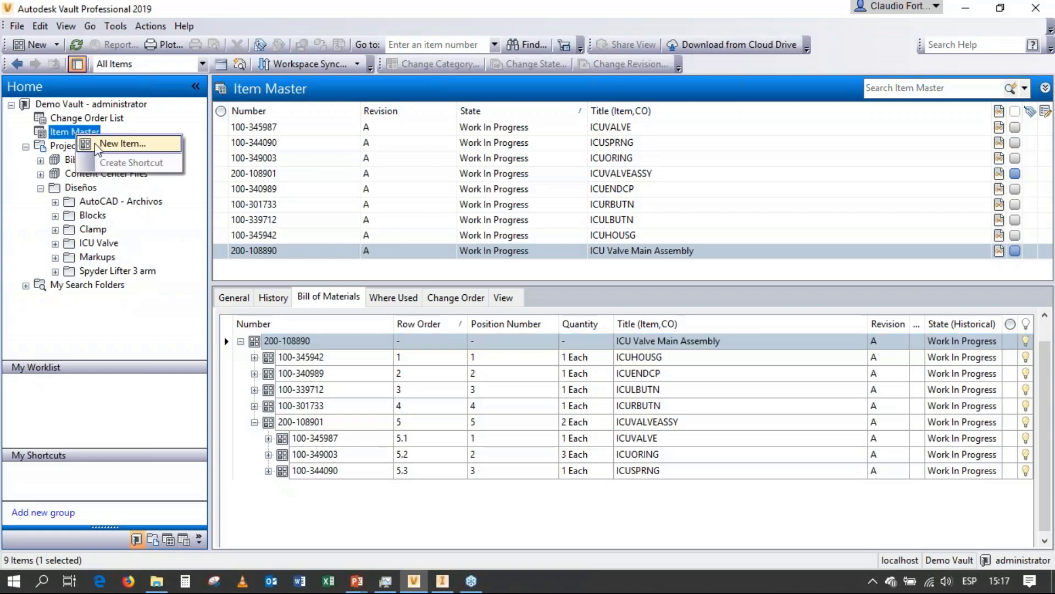
left_click(96, 142)
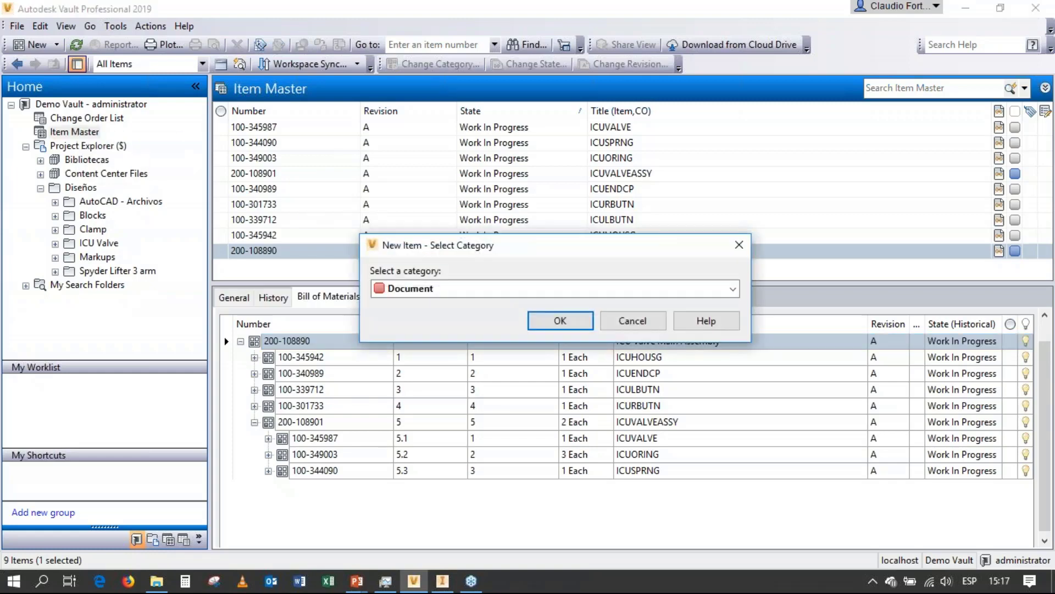
left_click(731, 289)
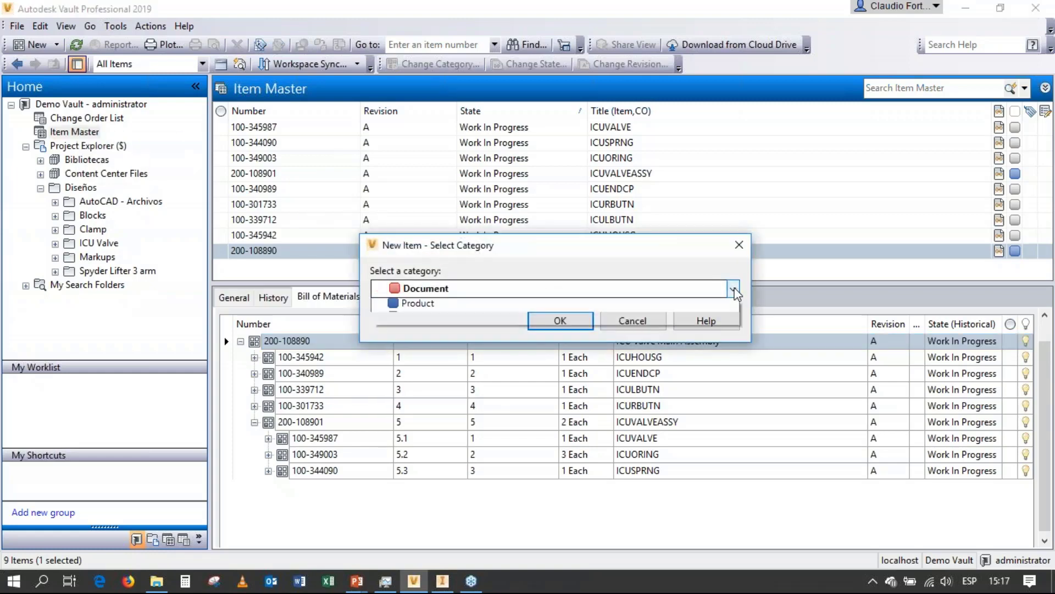
left_click(443, 430)
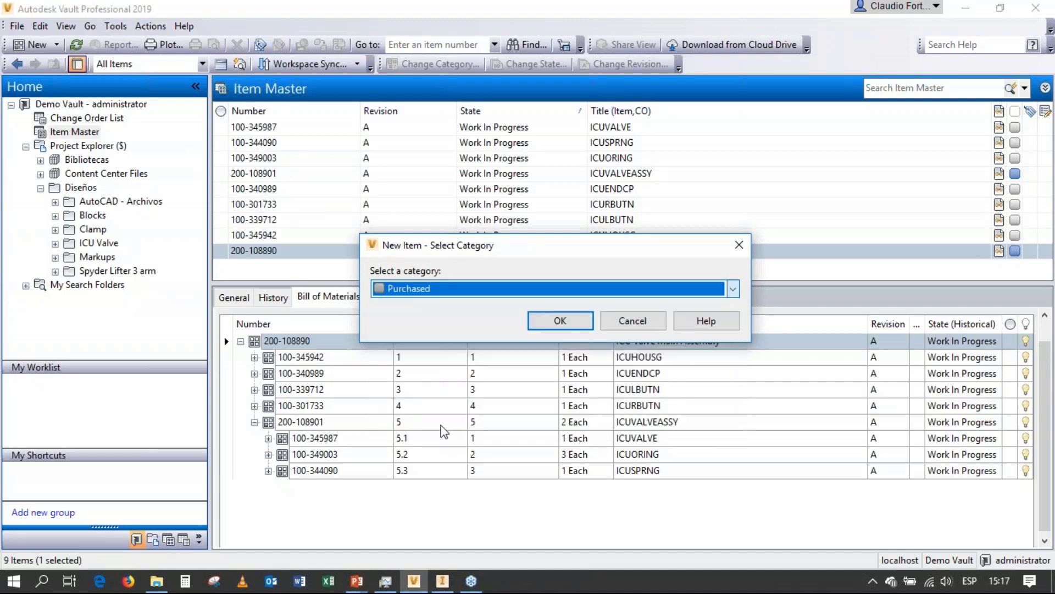
left_click(544, 325)
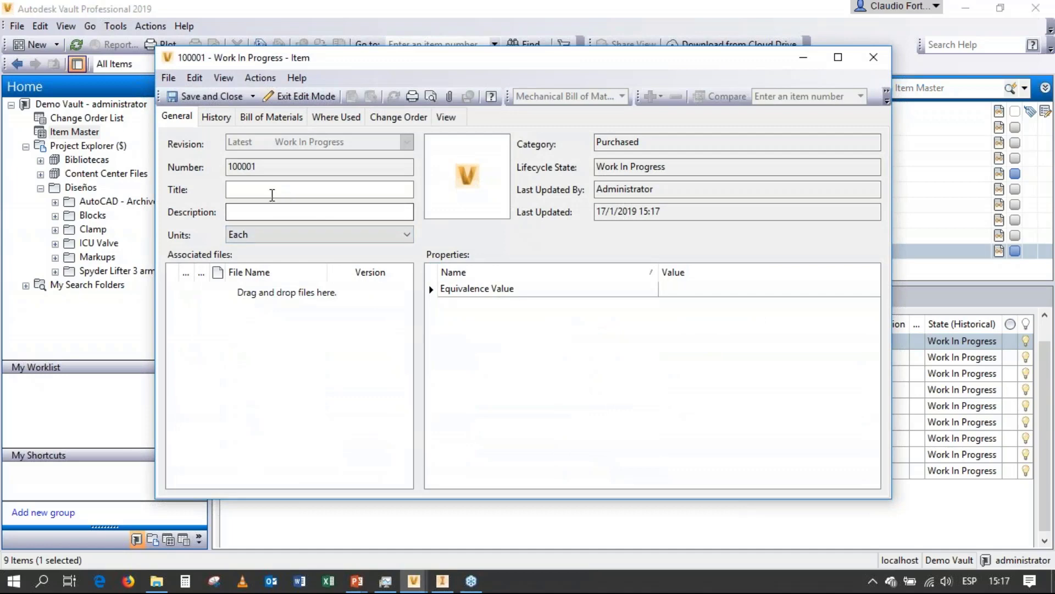
Title the new item "Pintura" and describe it as "Pintura para el botón de la Válvula"
left_click(266, 191)
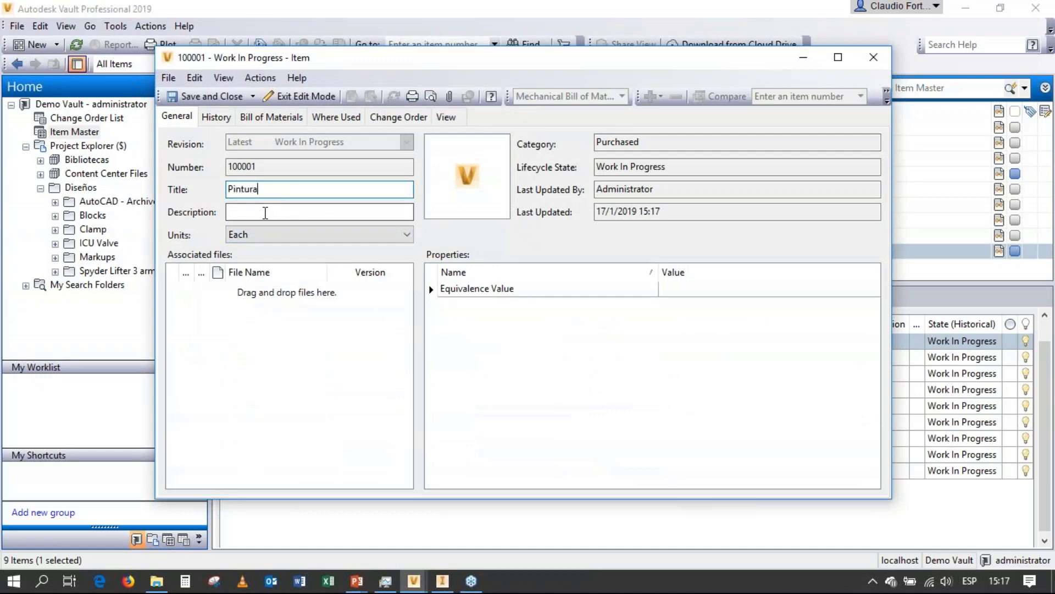
left_click(265, 212)
type("Pintura para el botón de la Vp")
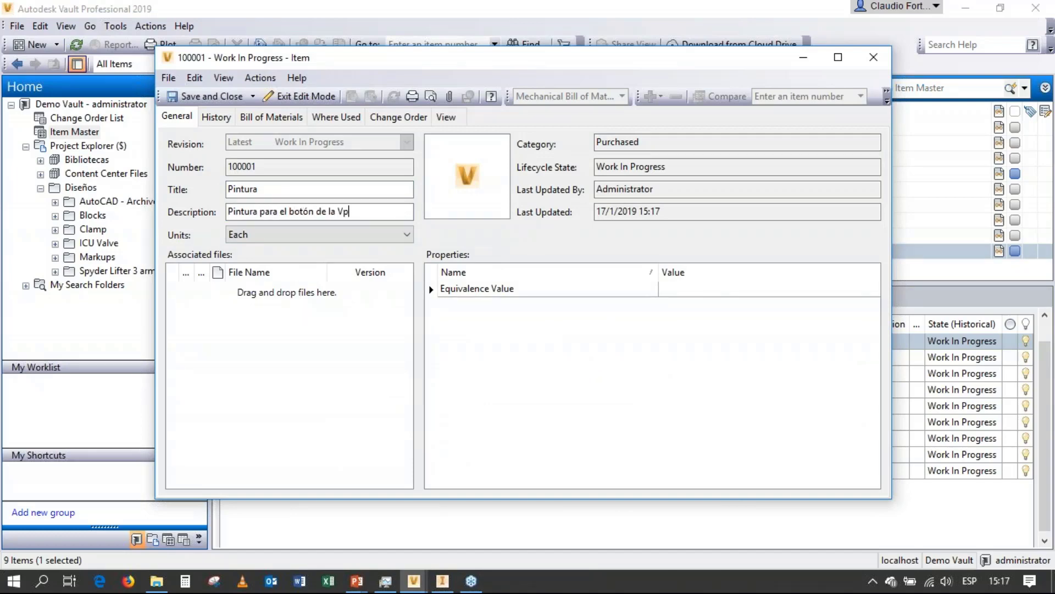
Check the Pintura item's history and bill of materials, and save and close the item
left_click(216, 117)
left_click(255, 119)
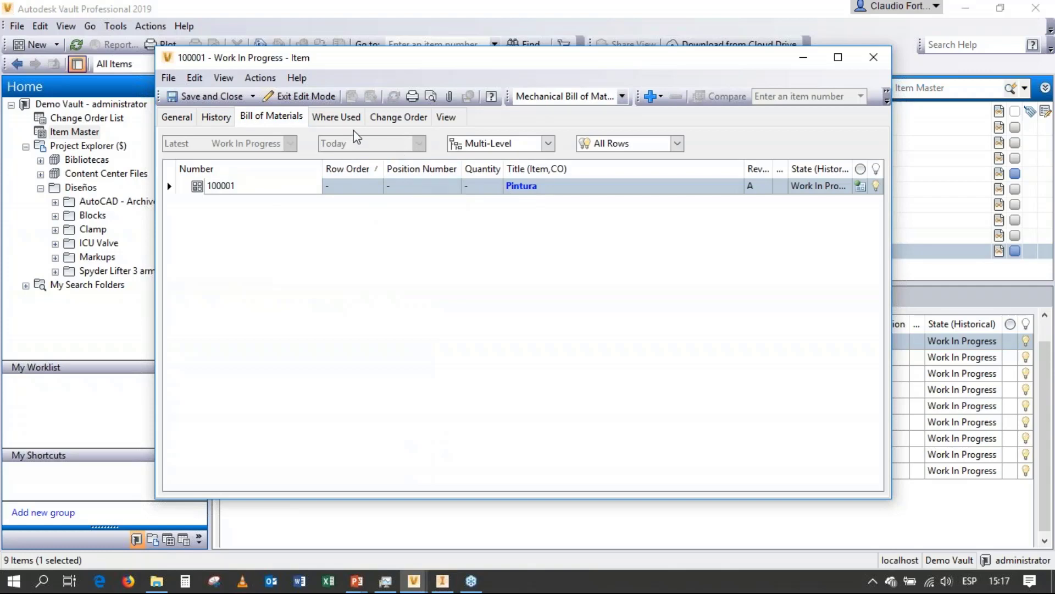
left_click(176, 116)
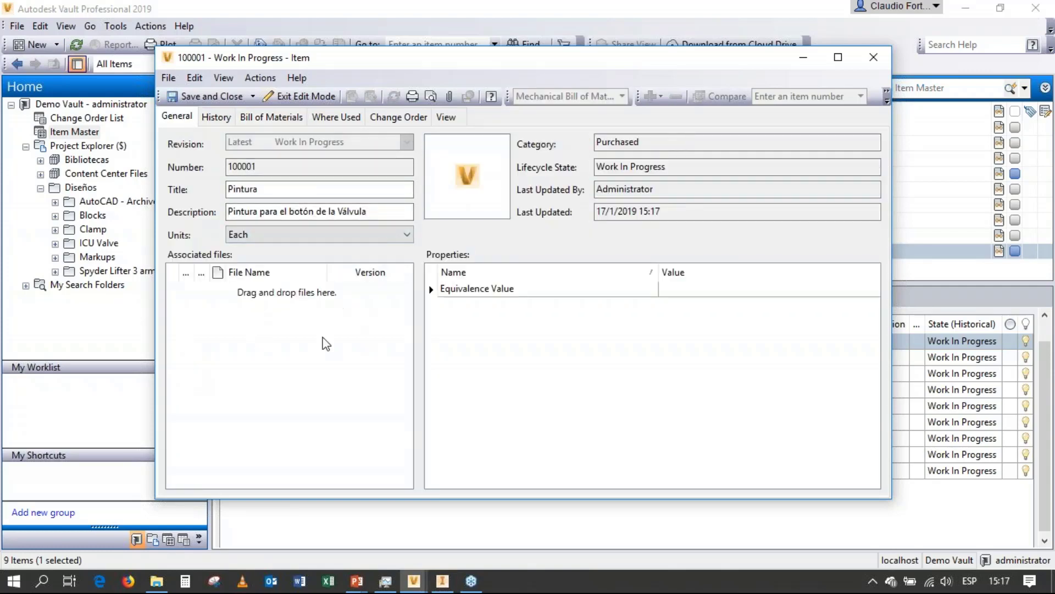
left_click(204, 96)
left_click(472, 266)
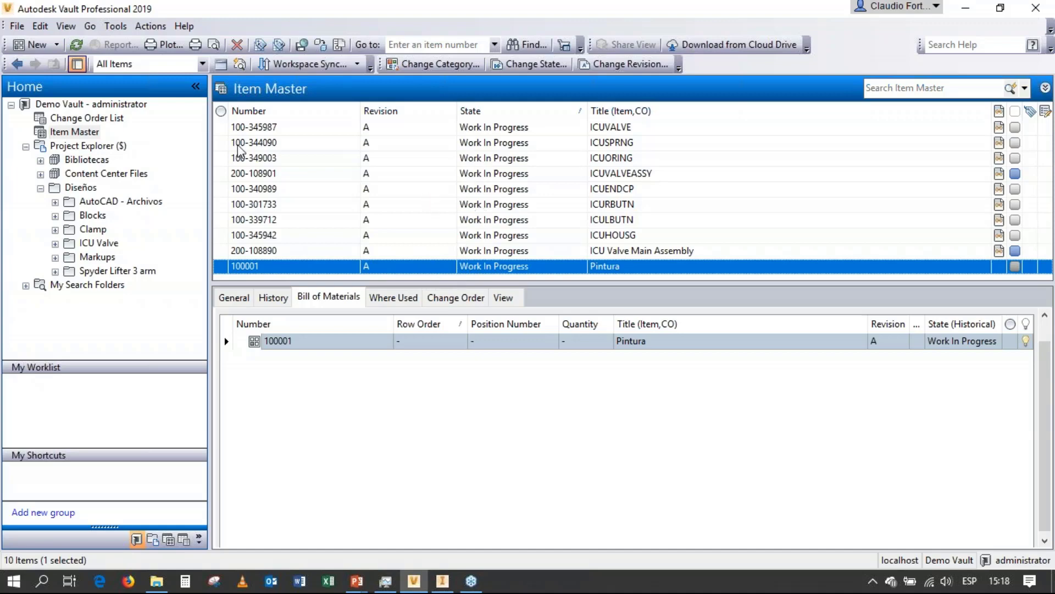
Search the Item Master for items matching "ICU*BUTN" with a basic search
left_click(115, 26)
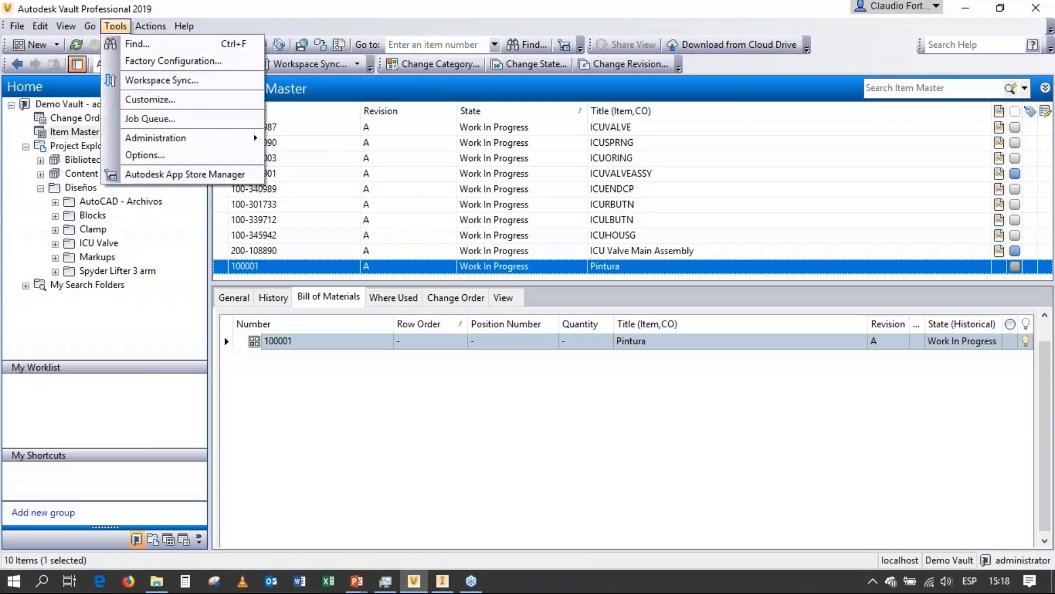
left_click(139, 44)
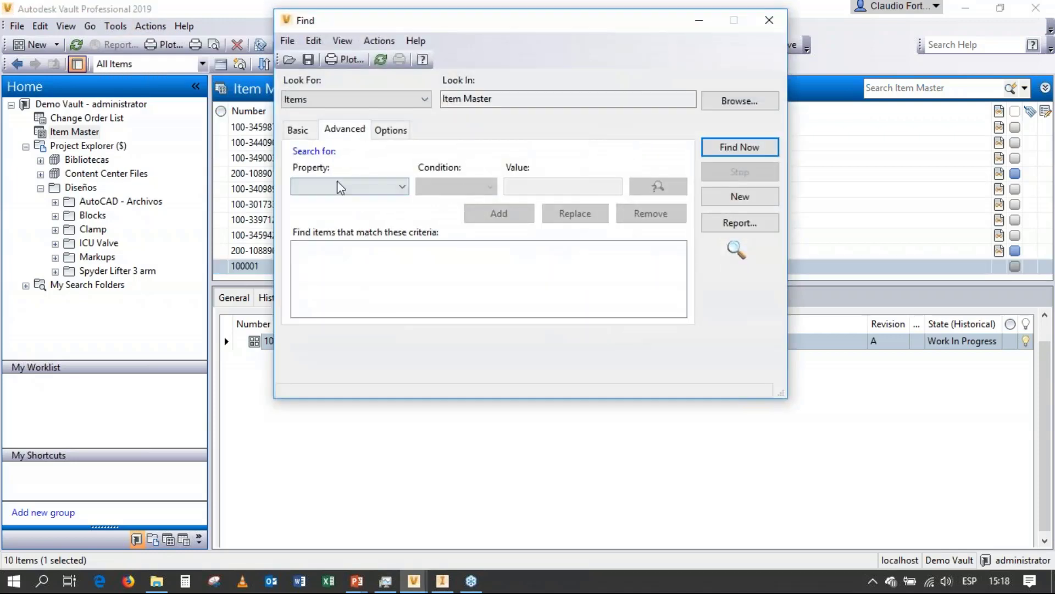
left_click(297, 129)
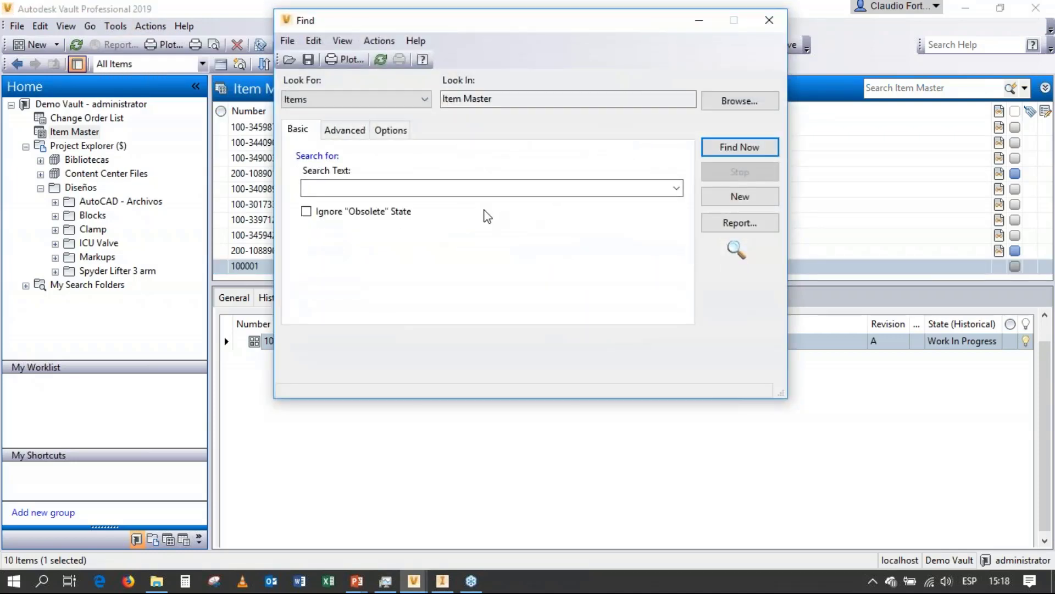
left_click(676, 188)
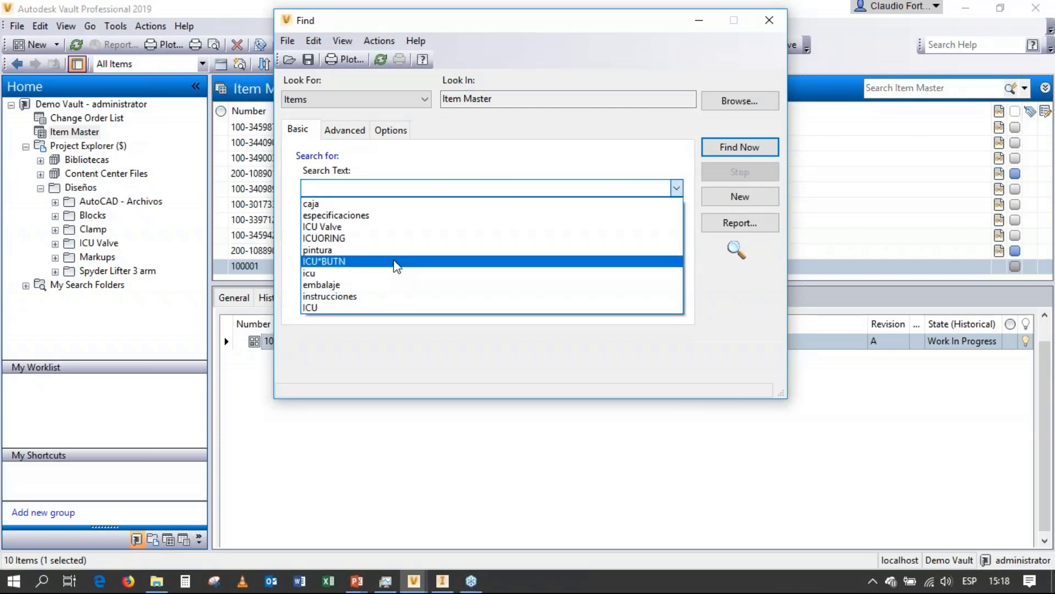
left_click(396, 261)
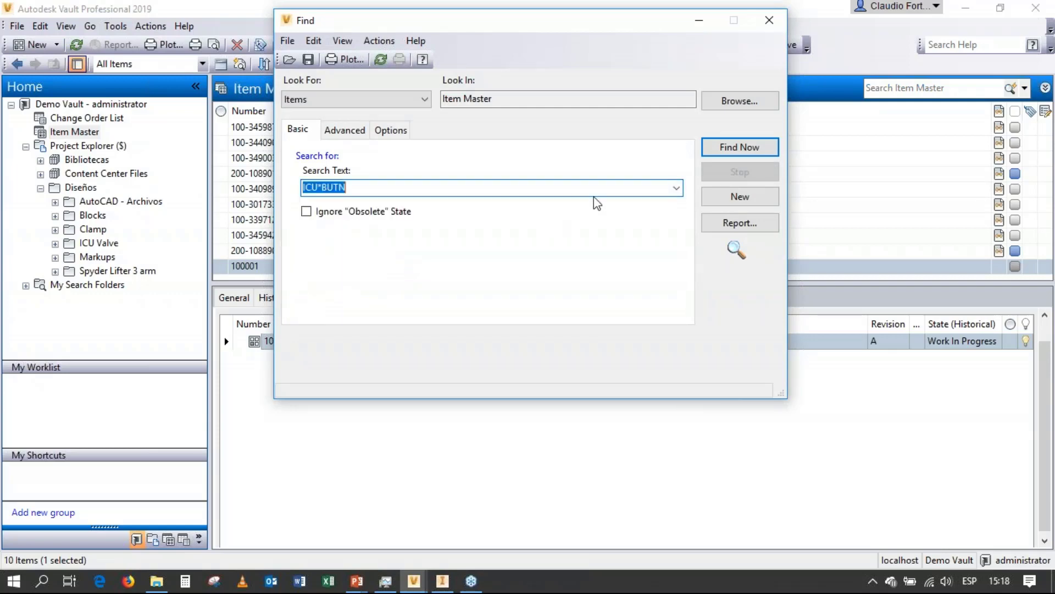
left_click(713, 147)
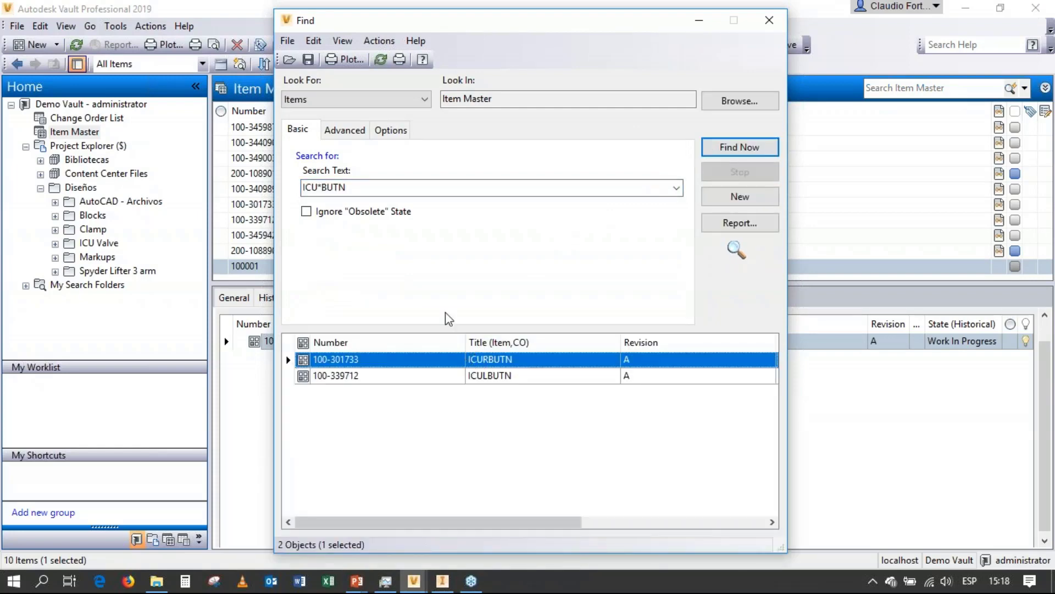
Review the wildcard search text and the matching button items, and open ICURBUTN by updating it
double_click(318, 188)
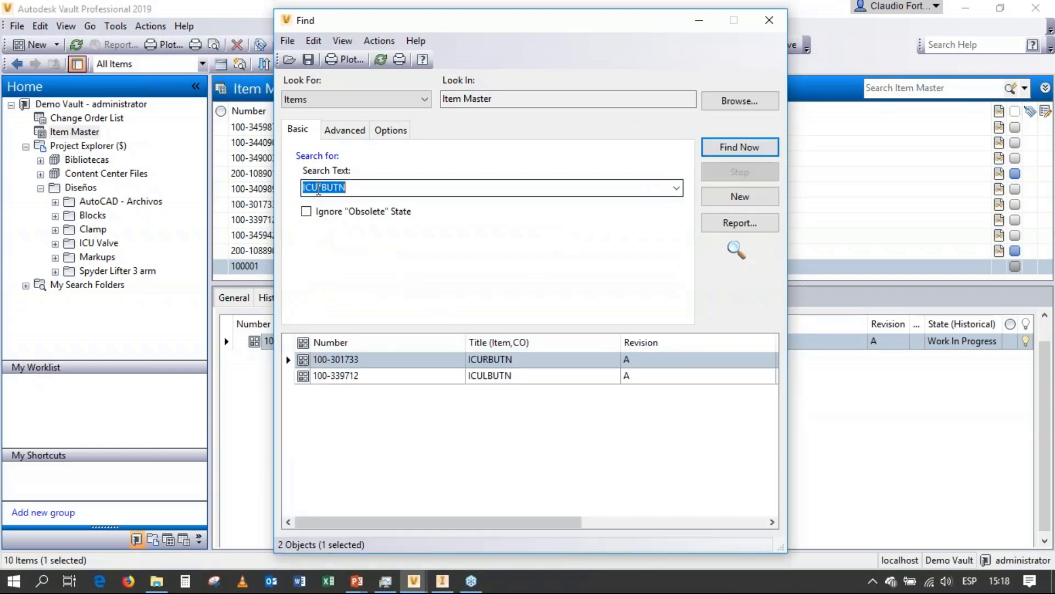
left_click(318, 188)
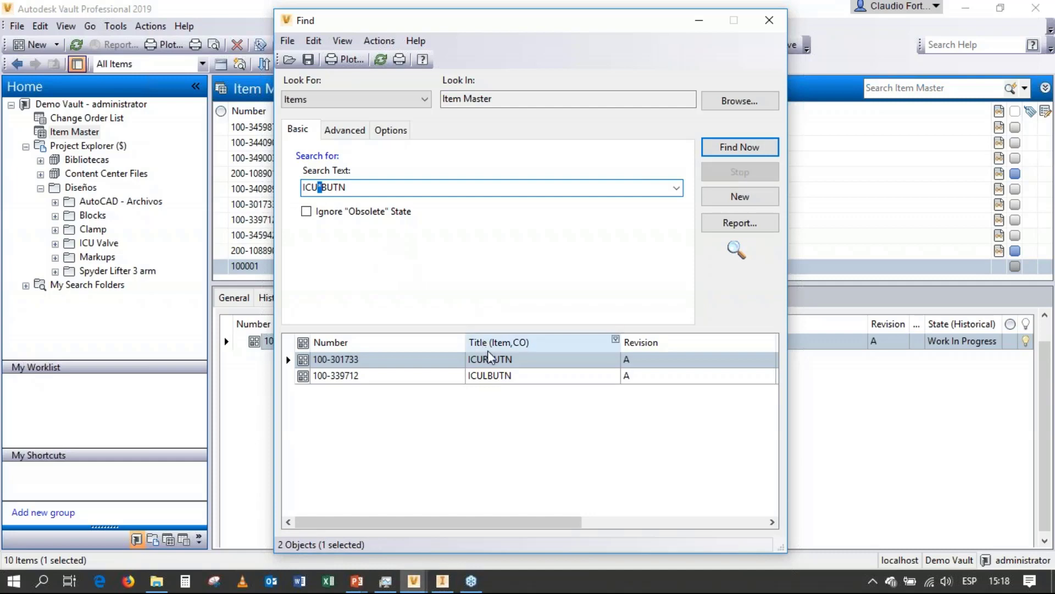
left_click(495, 376)
left_click(494, 360)
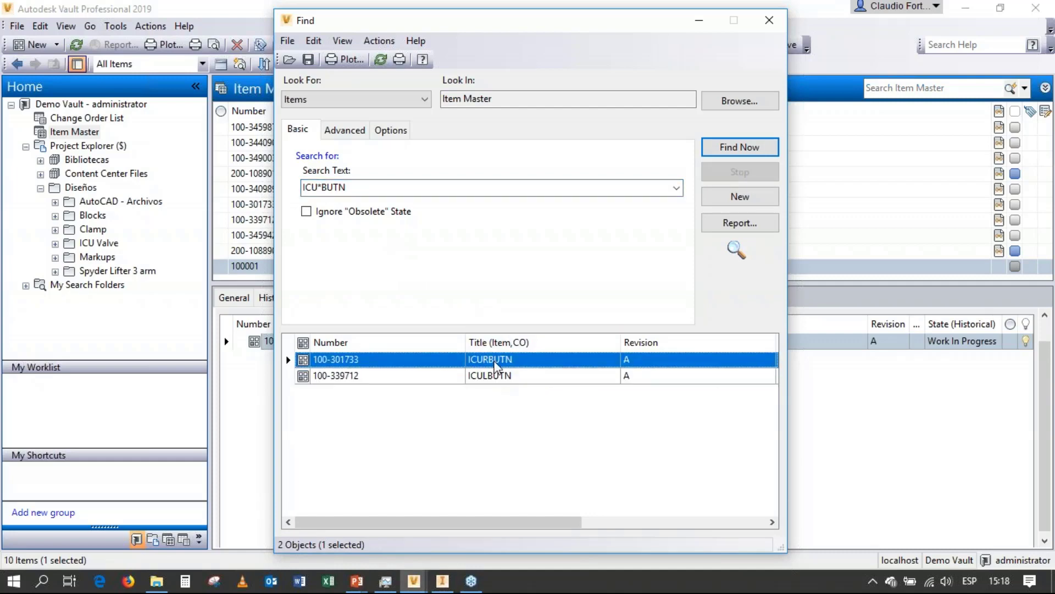
right_click(496, 366)
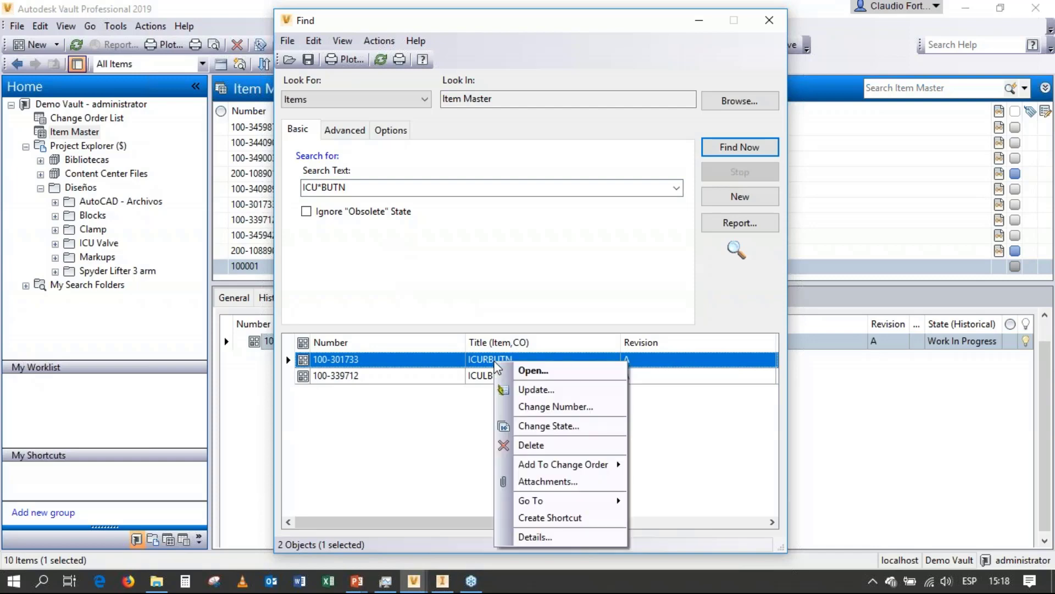
left_click(528, 390)
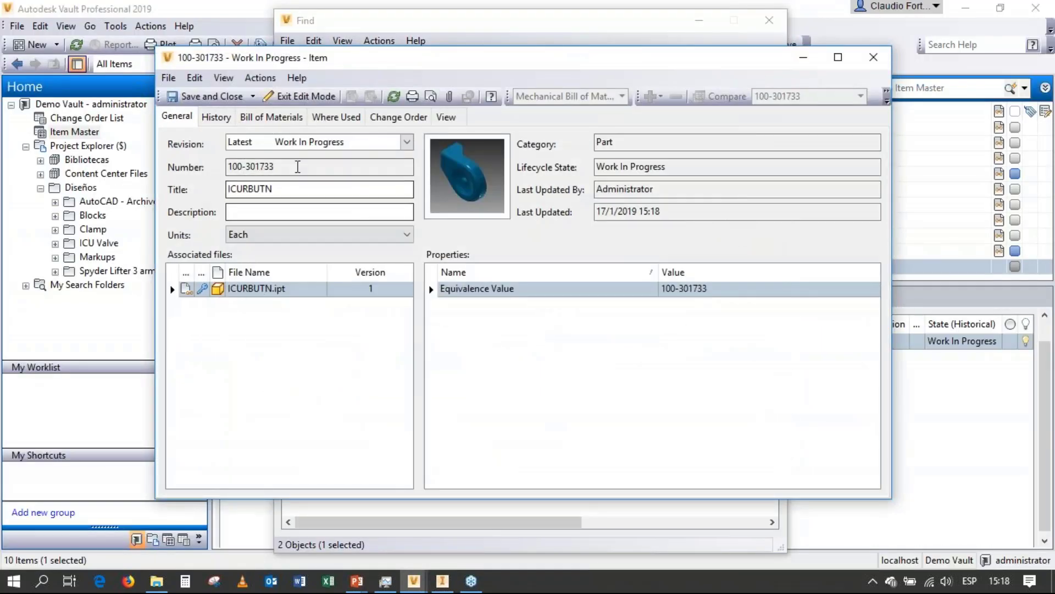
Add the existing Pintura item as a row in ICURBUTN's bill of materials, finding it with the search text "pintura"
left_click(282, 116)
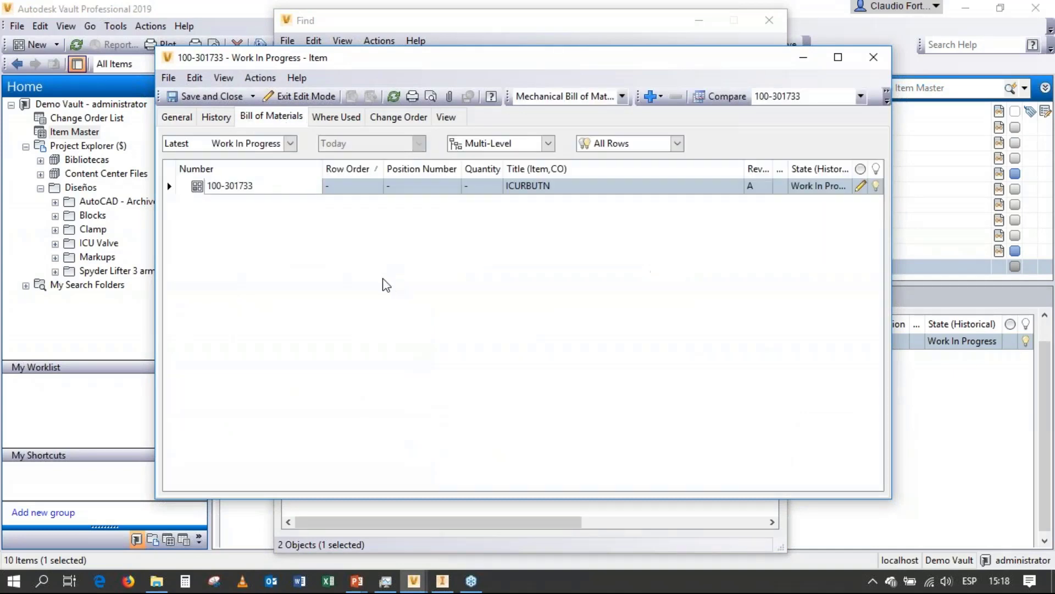
right_click(253, 188)
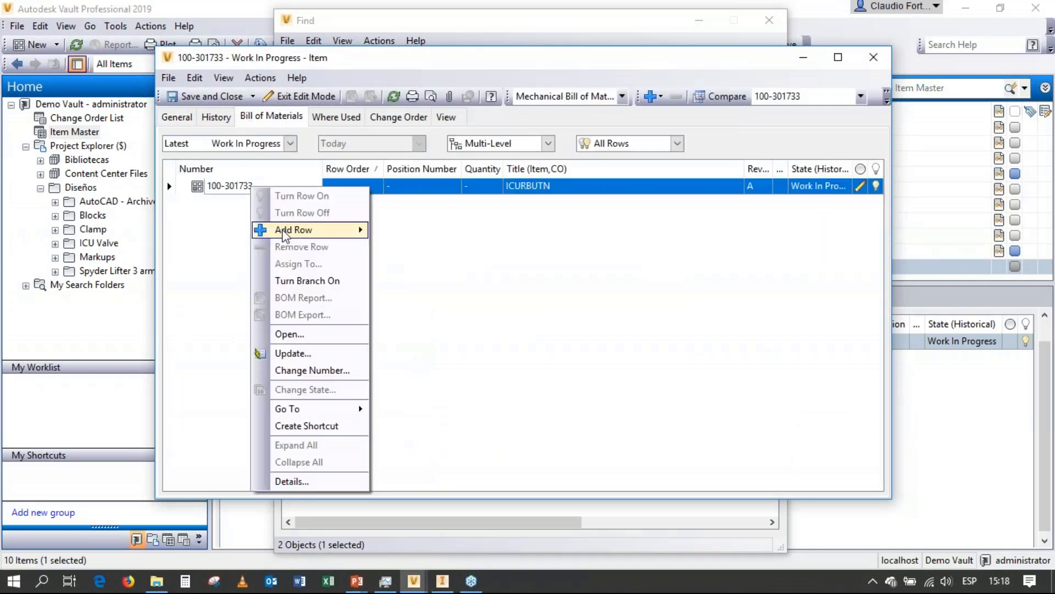
mouse_move(284, 231)
left_click(404, 231)
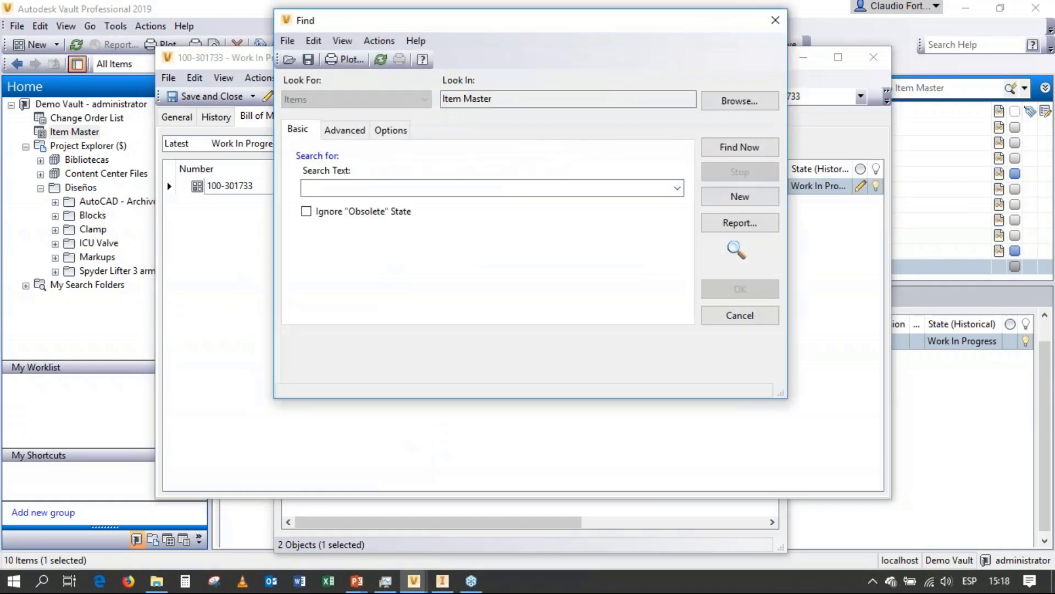
left_click(358, 189)
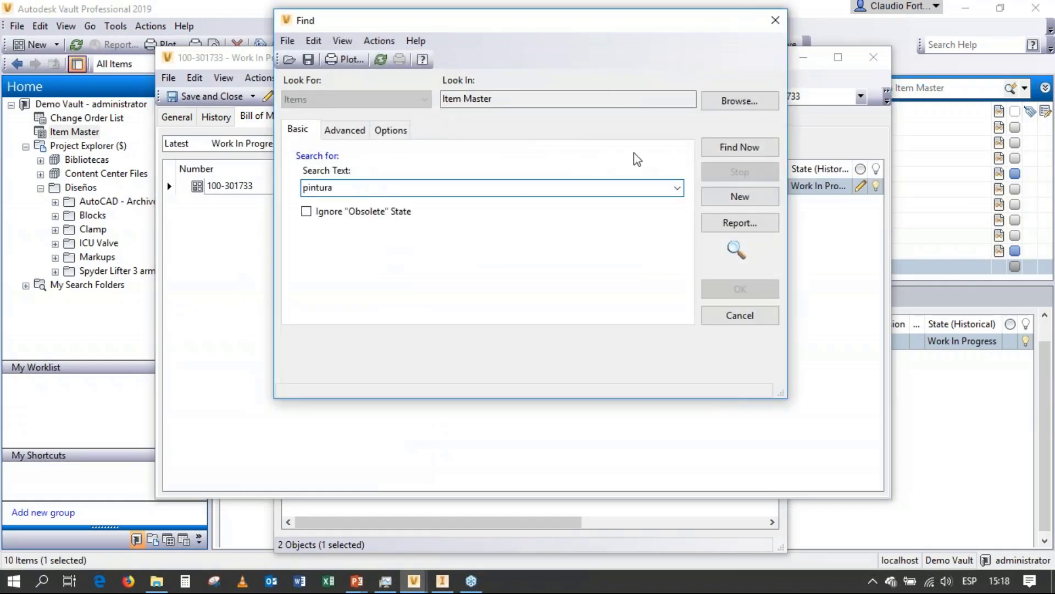
left_click(723, 148)
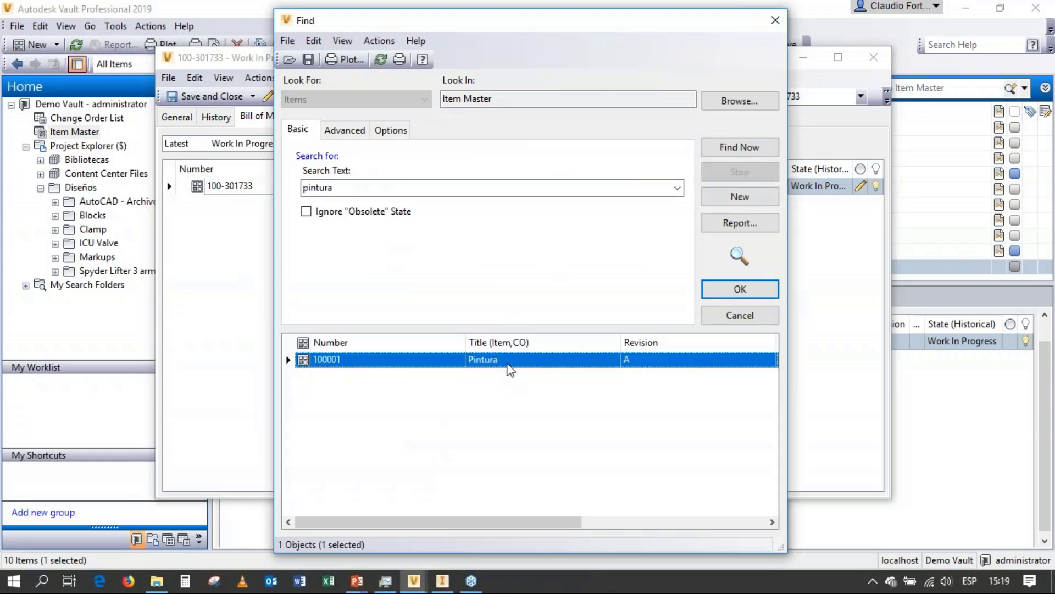
left_click(739, 289)
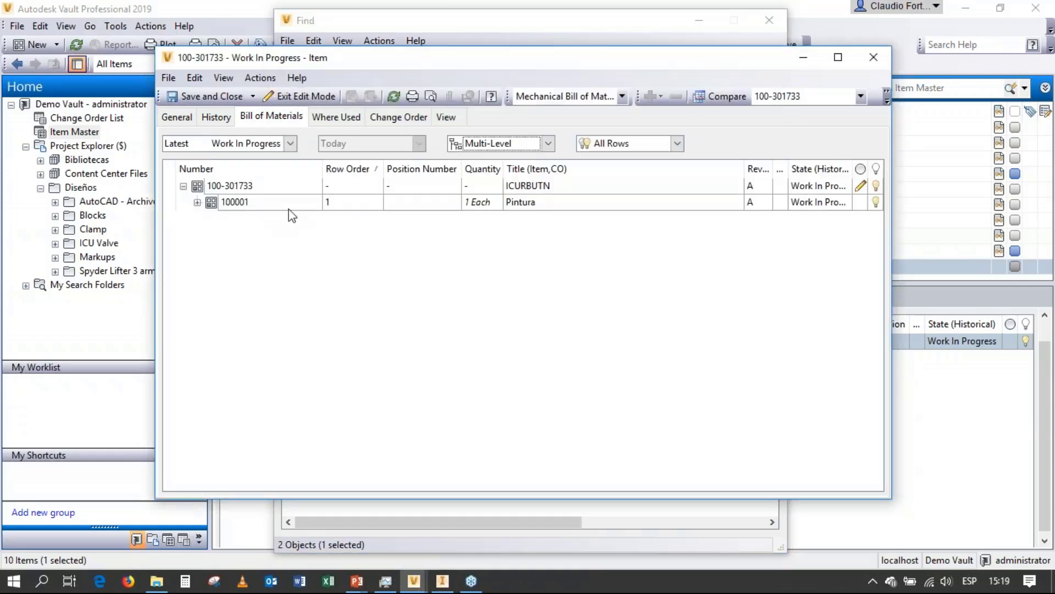
Set the quantity of the Pintura row to 20 in ICURBUTN's bill of materials
double_click(476, 202)
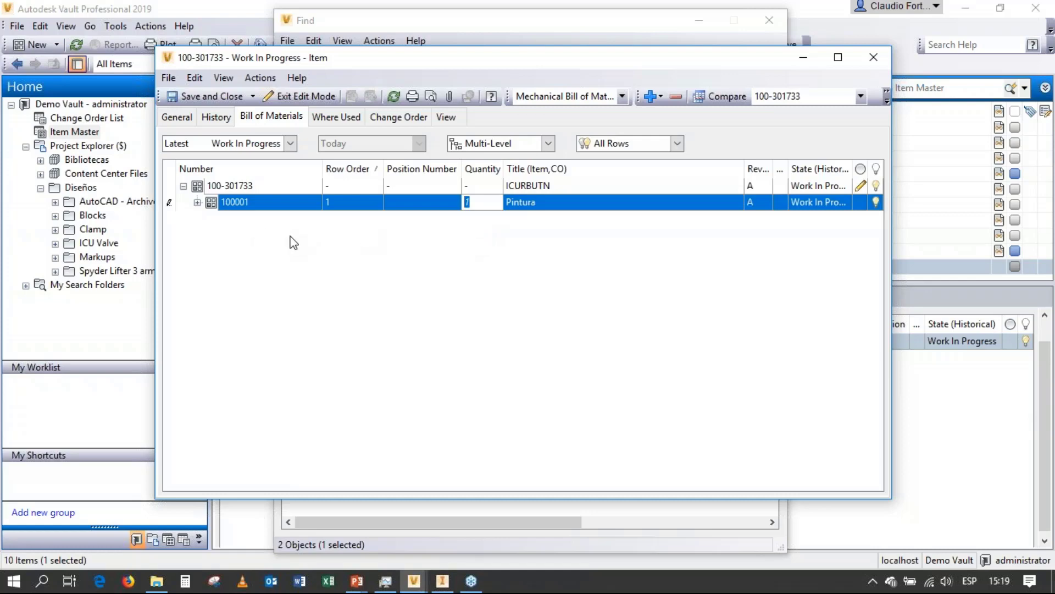
type("20")
key("Return")
Remove the Pintura row from ICURBUTN's bill of materials, and close the item without saving along with the item search
right_click(253, 211)
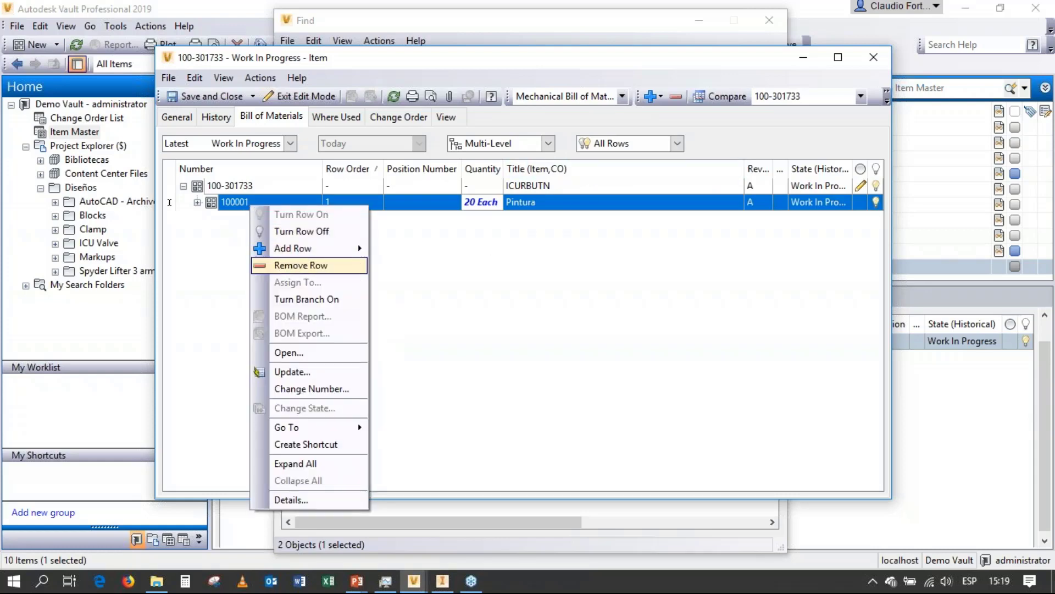
left_click(286, 264)
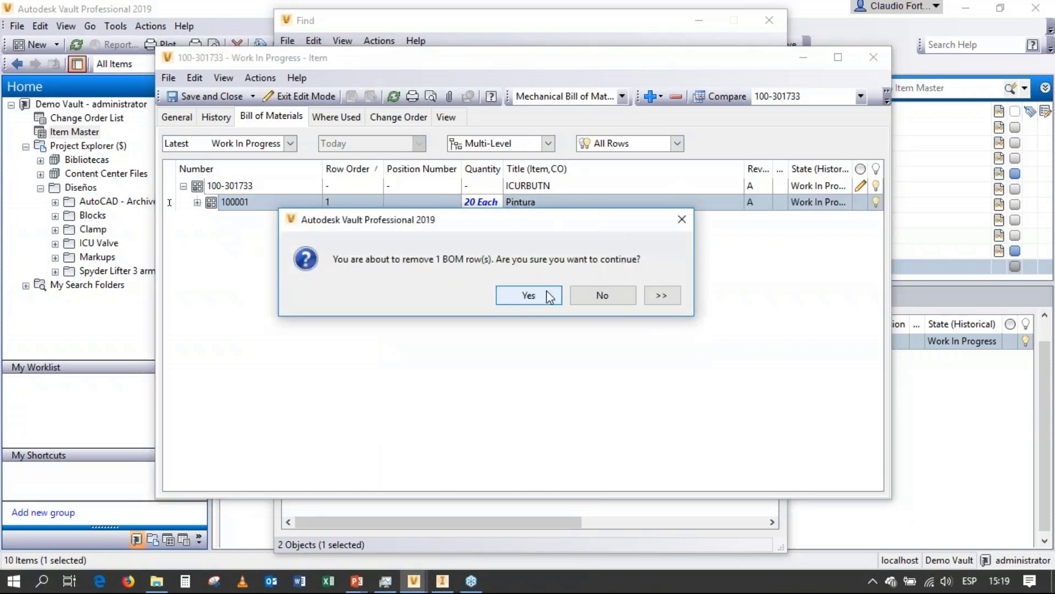
left_click(549, 295)
left_click(873, 57)
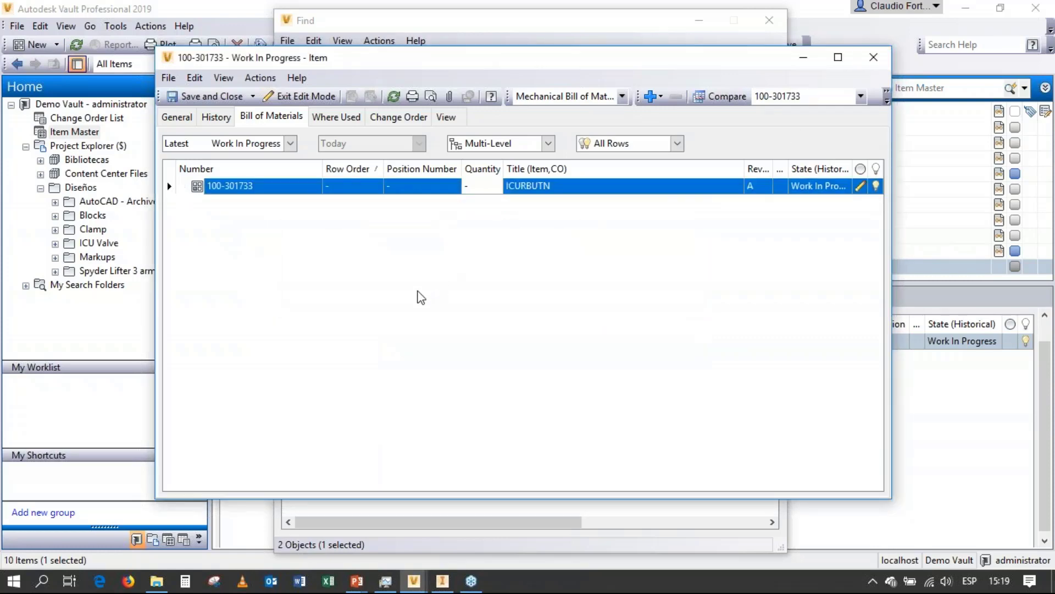
left_click(605, 295)
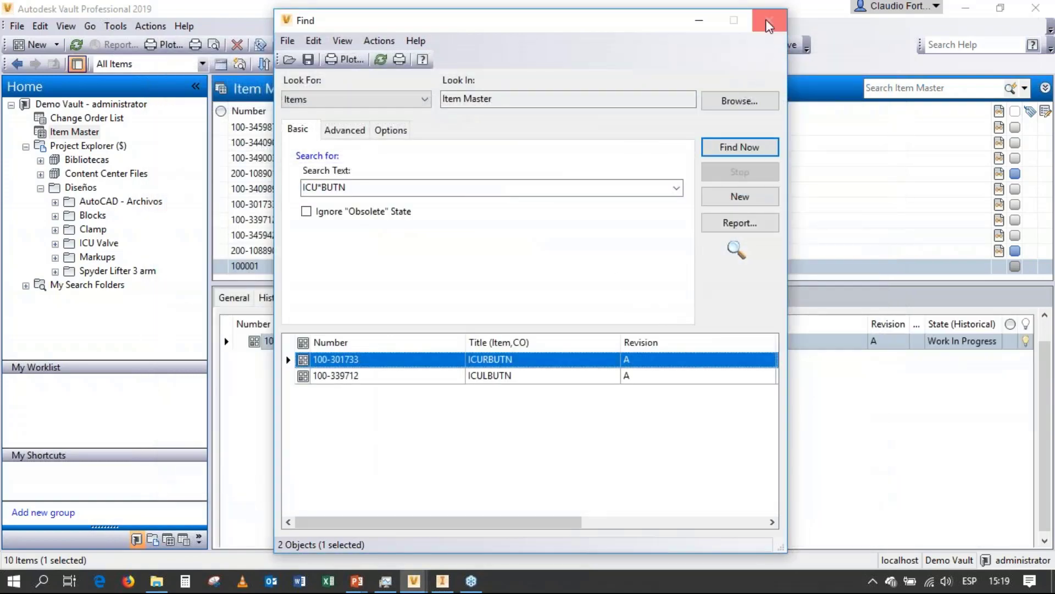
left_click(766, 19)
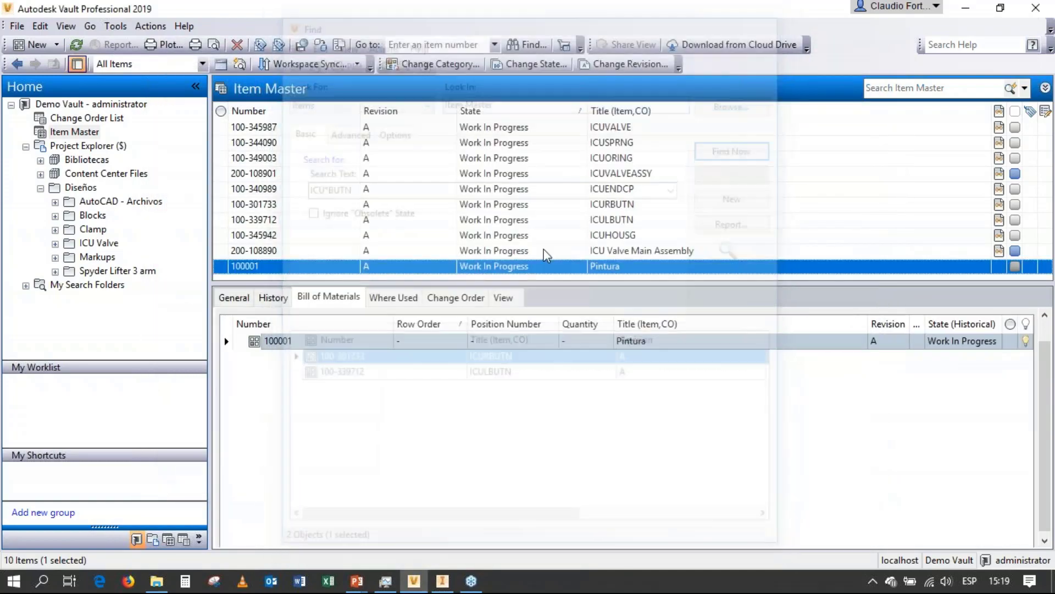
Edit the Pintura item in the Item Master to use Milliliter as its units, and save it
double_click(498, 267)
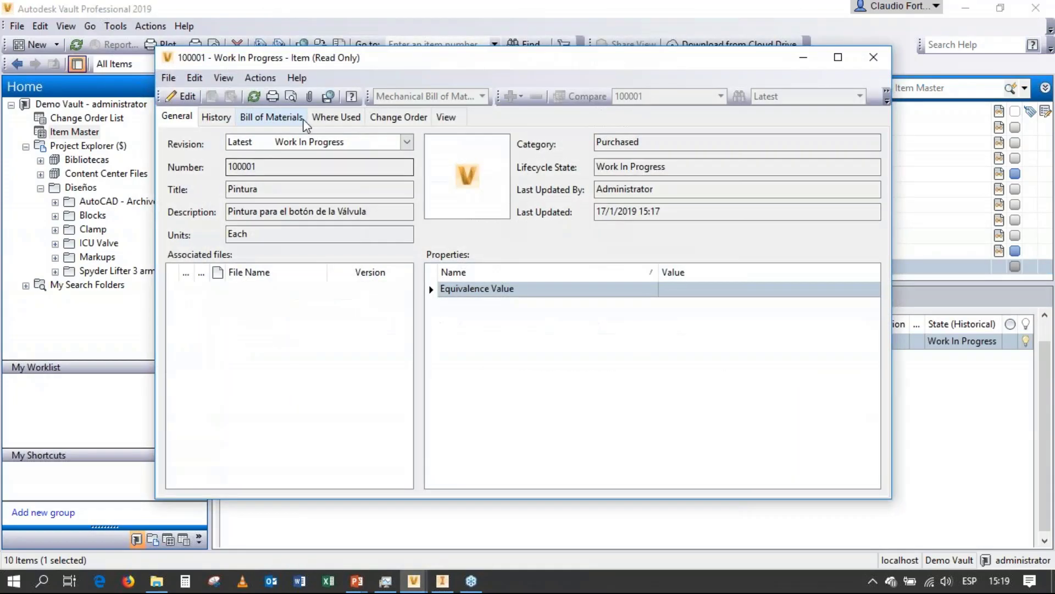
left_click(182, 97)
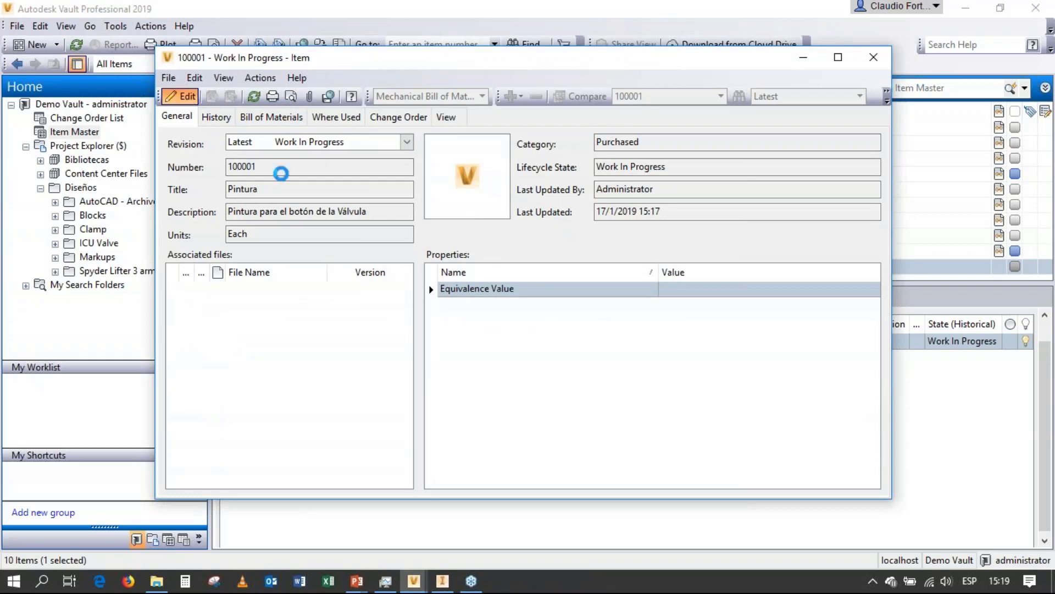
left_click(371, 236)
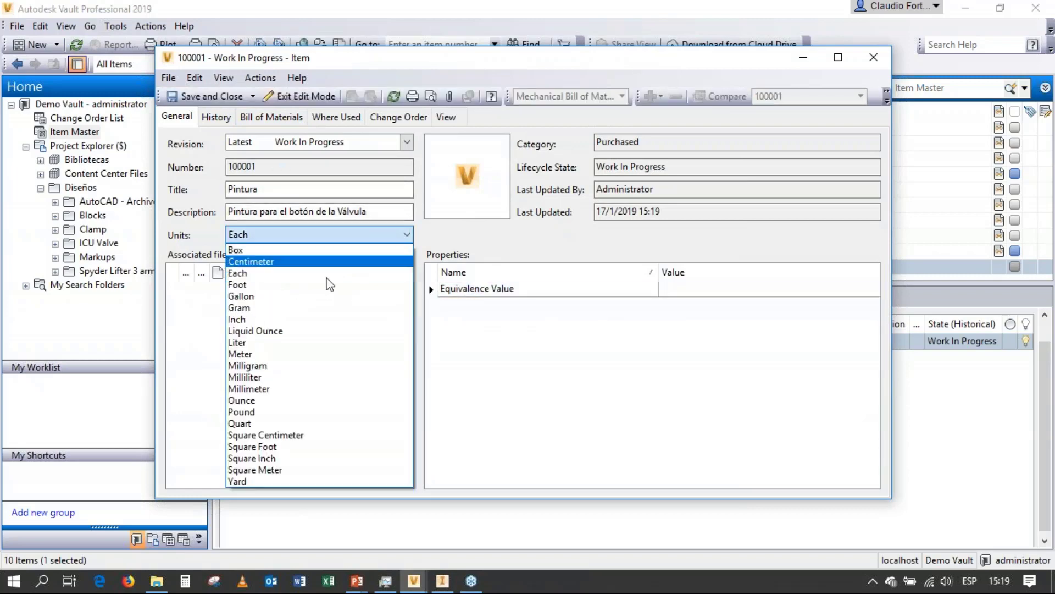
left_click(274, 378)
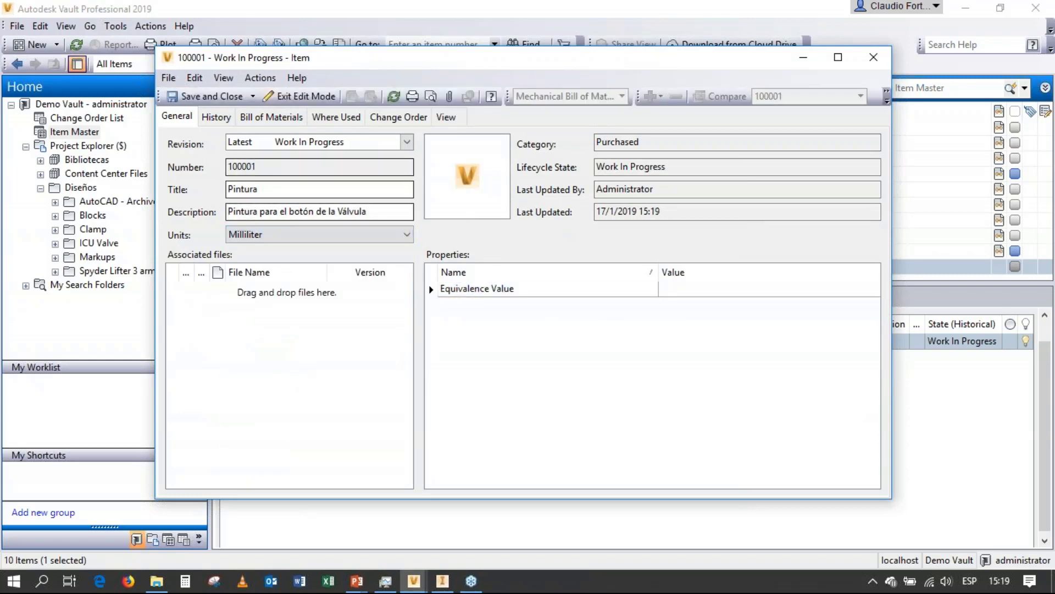
left_click(204, 97)
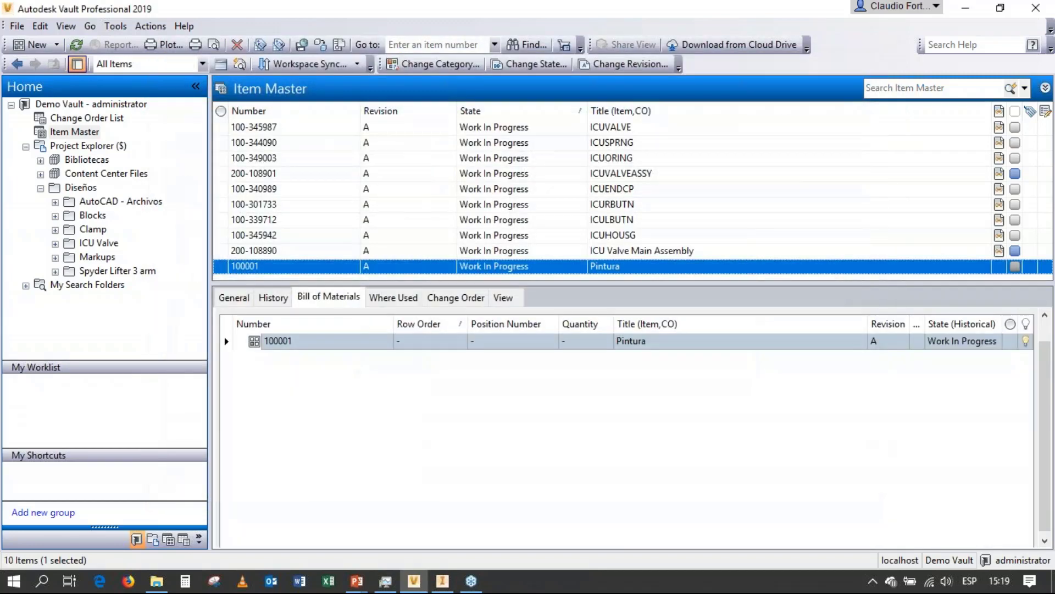
Search the Item Master for the button items with a basic search, reusing the recent search text "ICU*BUTN"
left_click(114, 26)
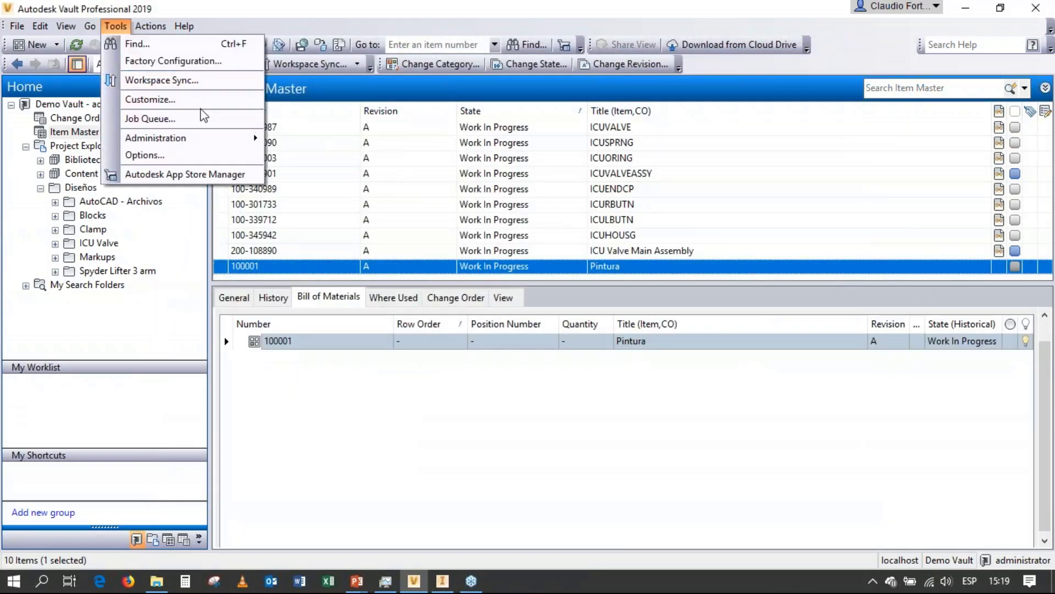
left_click(138, 43)
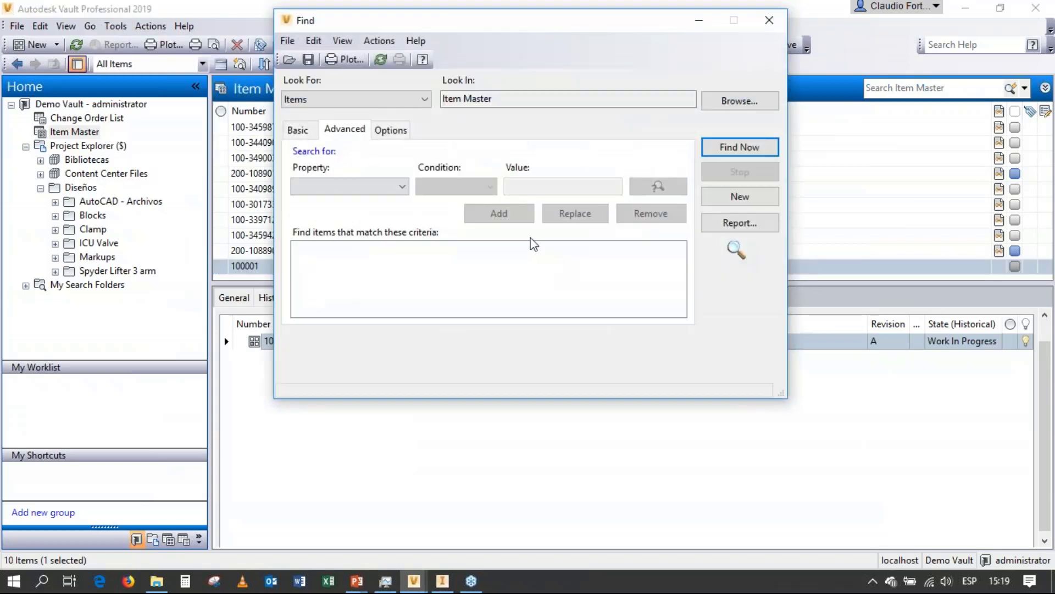
left_click(305, 131)
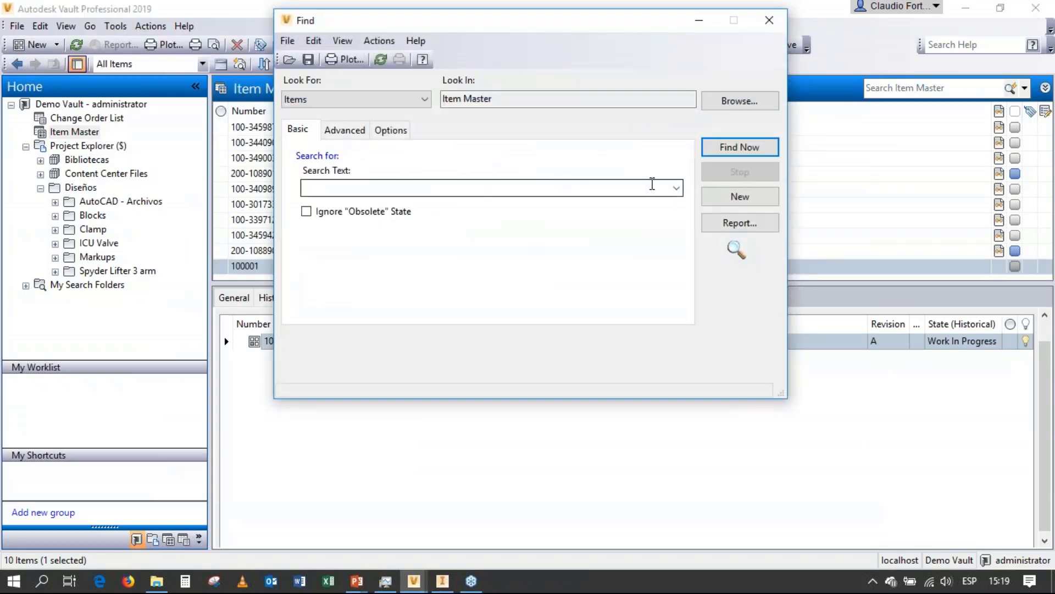
left_click(676, 187)
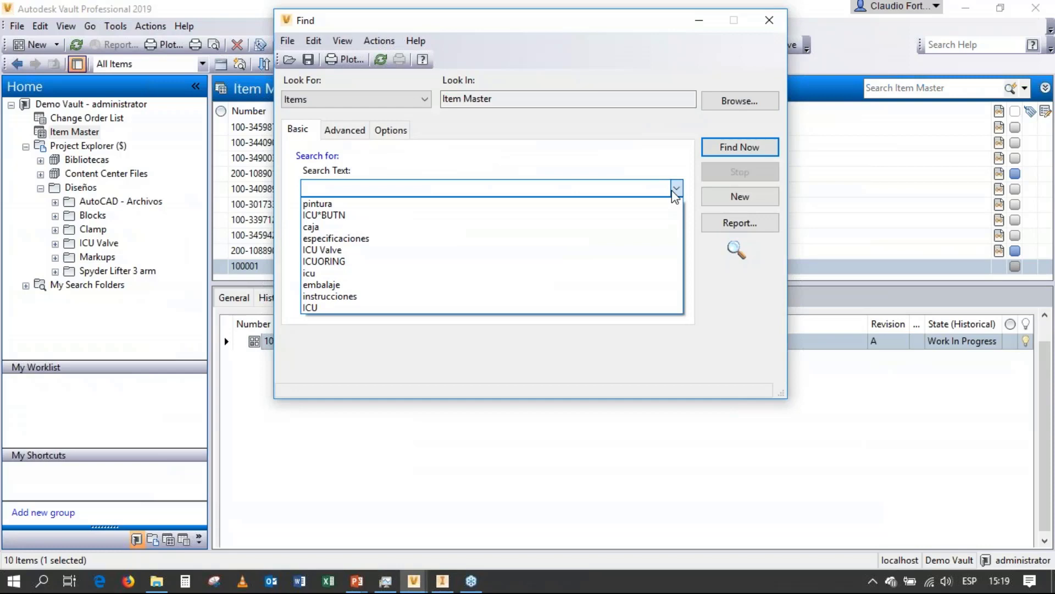
left_click(571, 215)
key("Return")
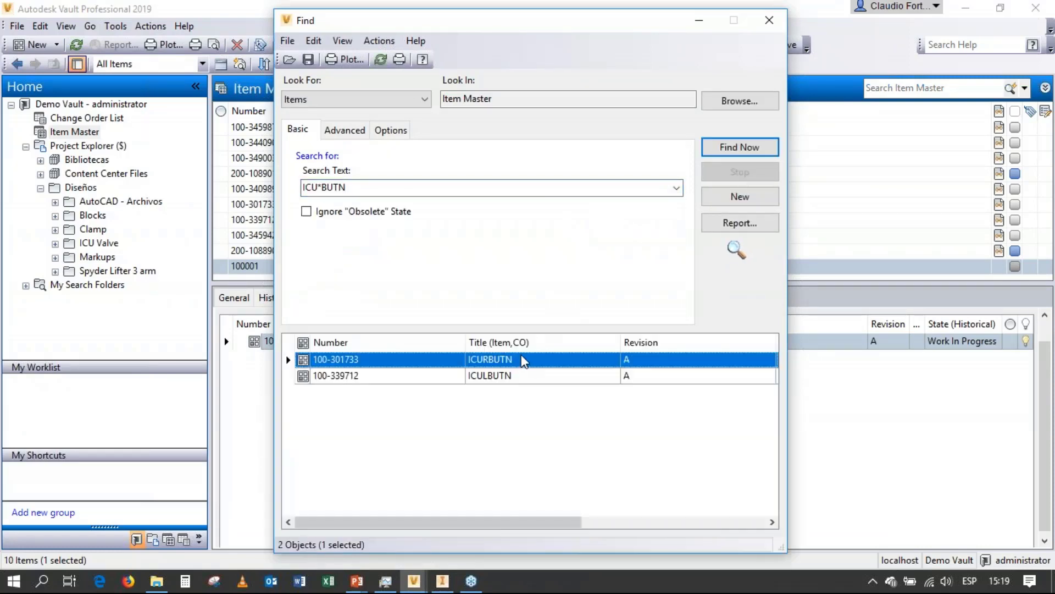
Open ICURBUTN for editing and add the existing Pintura item to its bill of materials, finding it with the search text "pintura"
double_click(524, 361)
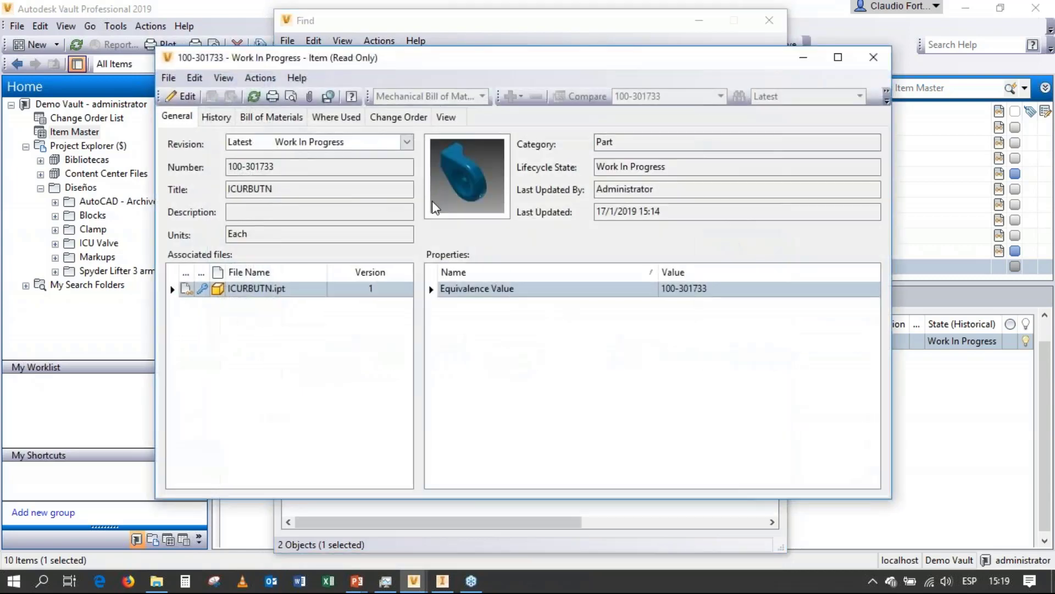
left_click(186, 99)
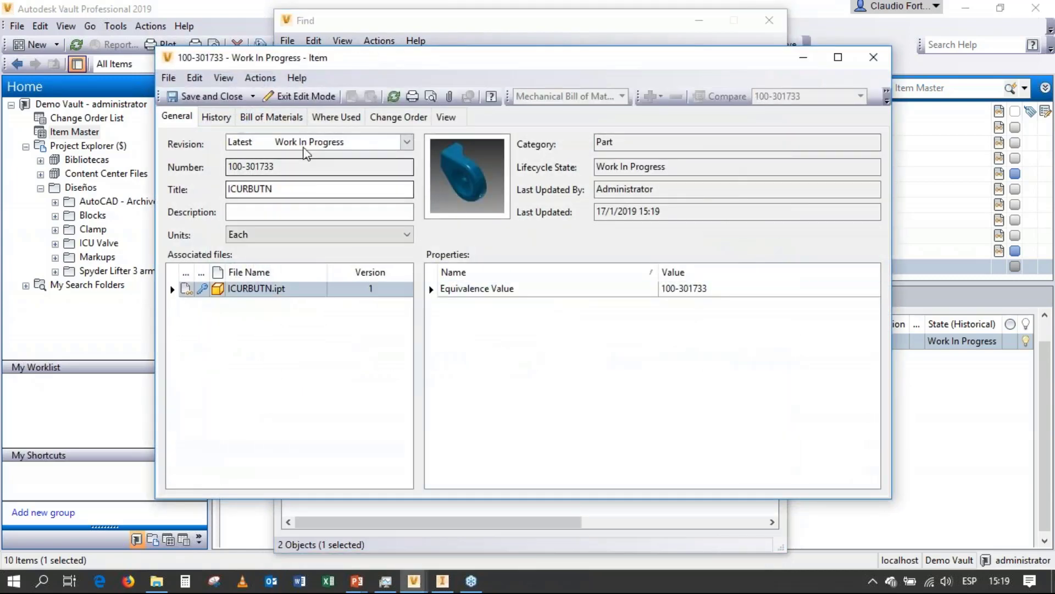
left_click(271, 116)
right_click(214, 188)
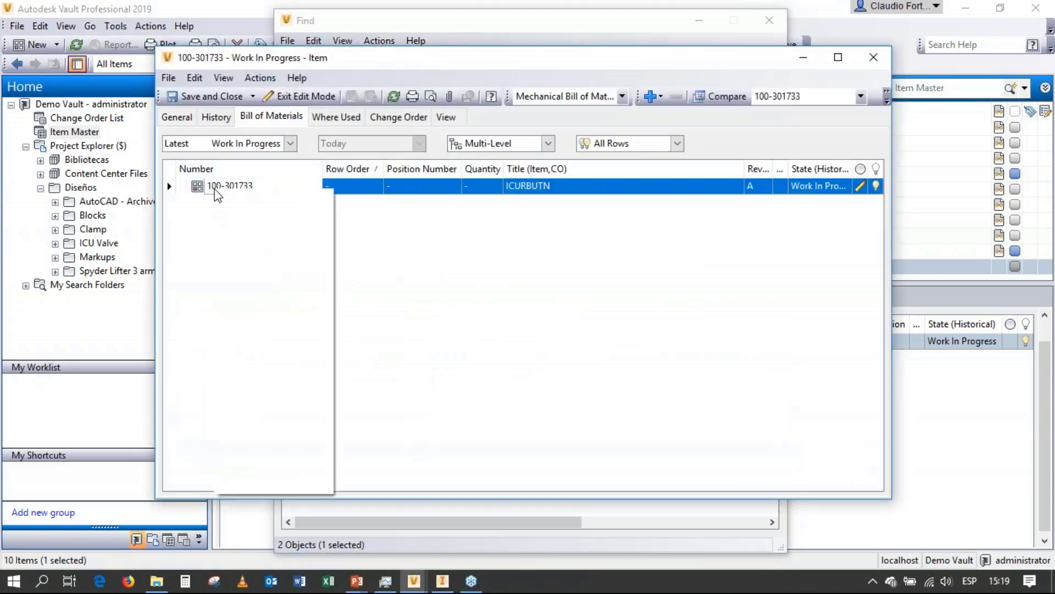
mouse_move(301, 232)
left_click(400, 234)
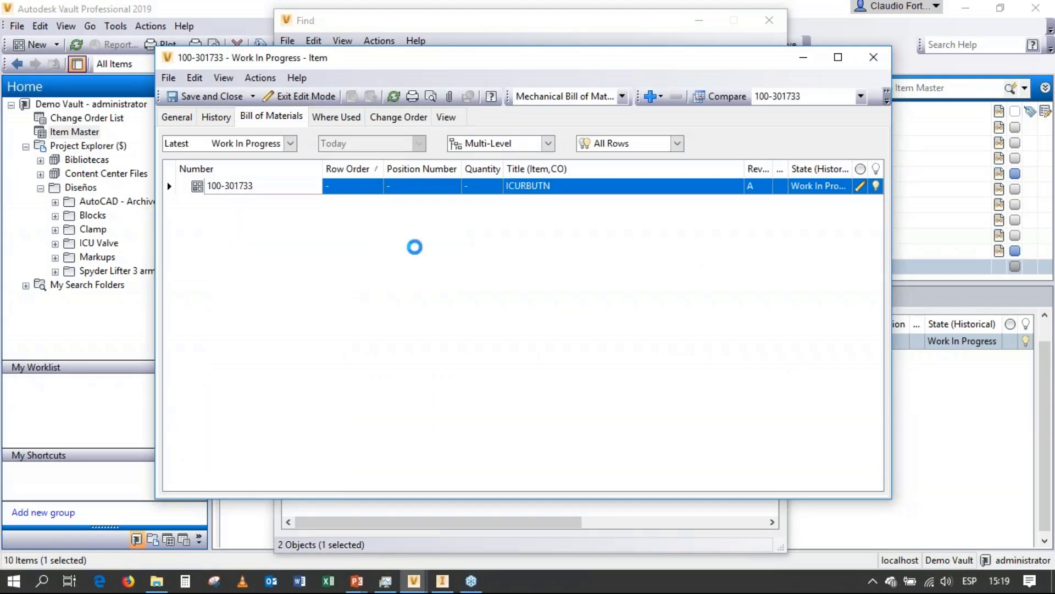
left_click(677, 188)
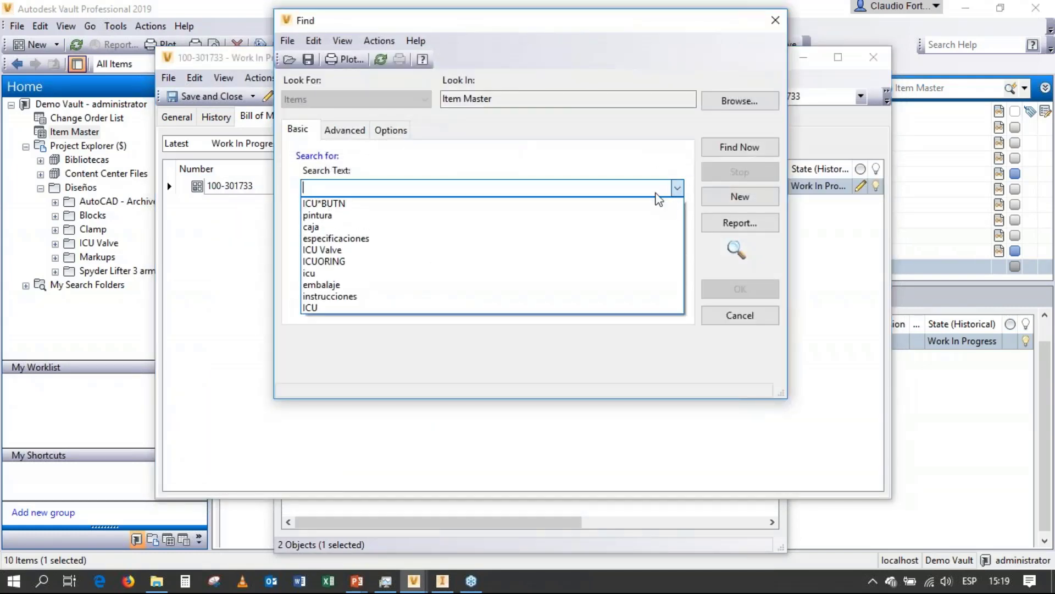
left_click(636, 213)
left_click(739, 147)
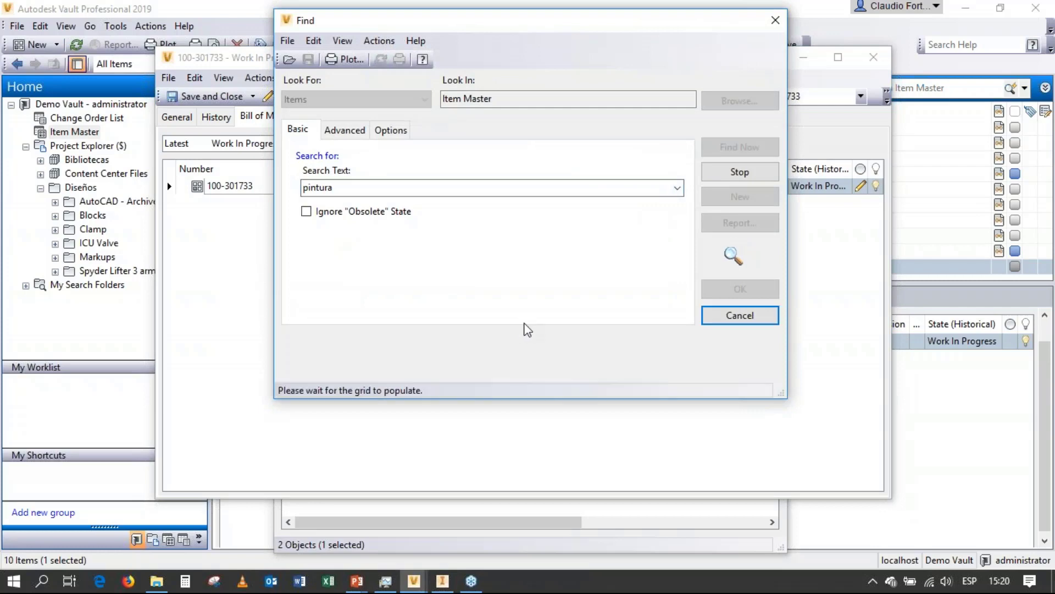
left_click(740, 288)
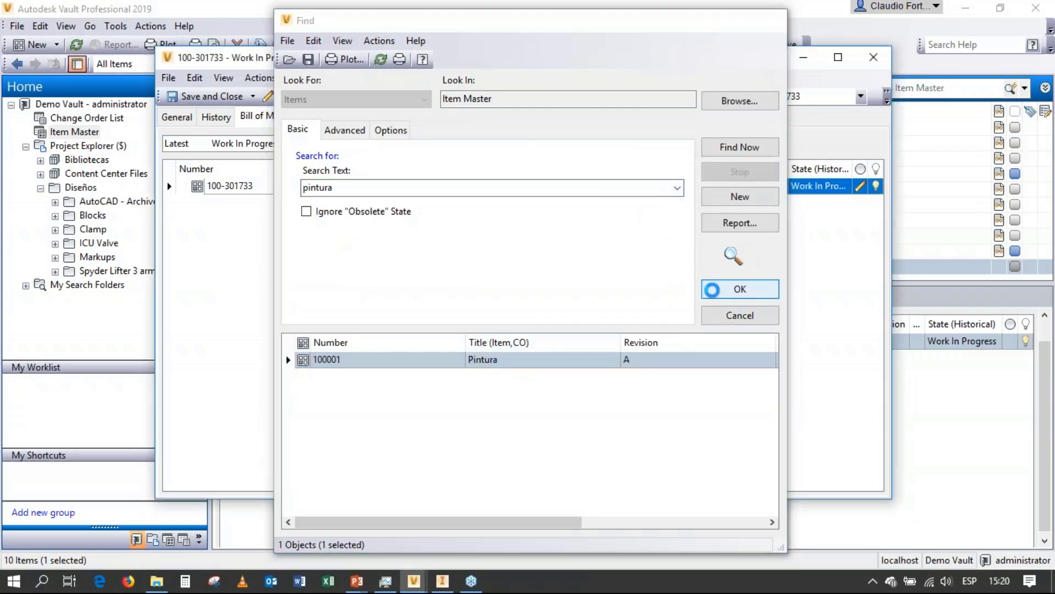
Set the Pintura row's quantity to 20 in ICURBUTN's bill of materials, widen the Quantity column, and save and close the item
left_click(481, 202)
type("20")
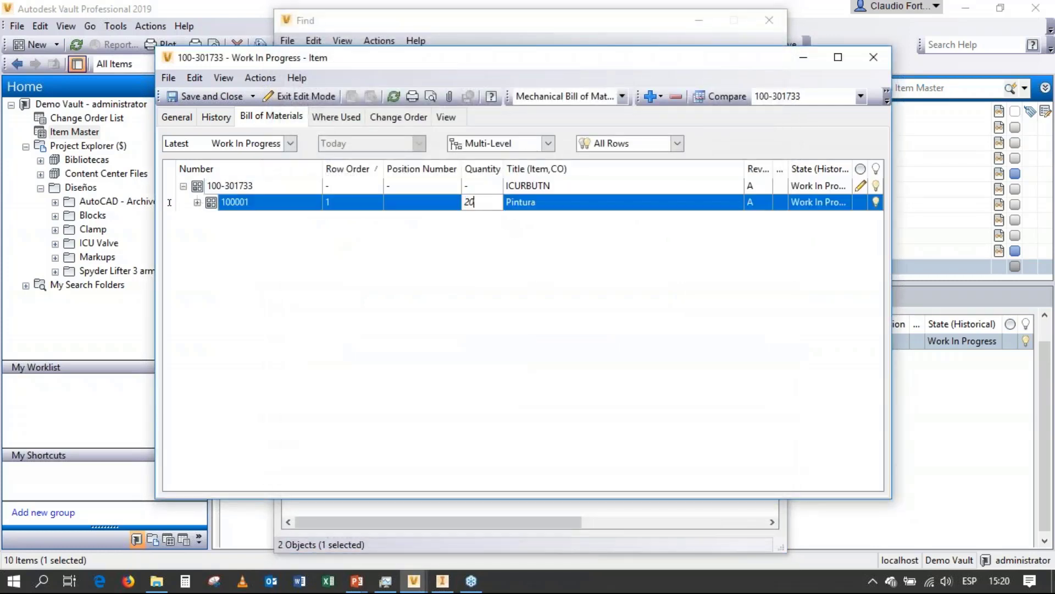
key("Return")
left_click_drag(501, 169, 524, 170)
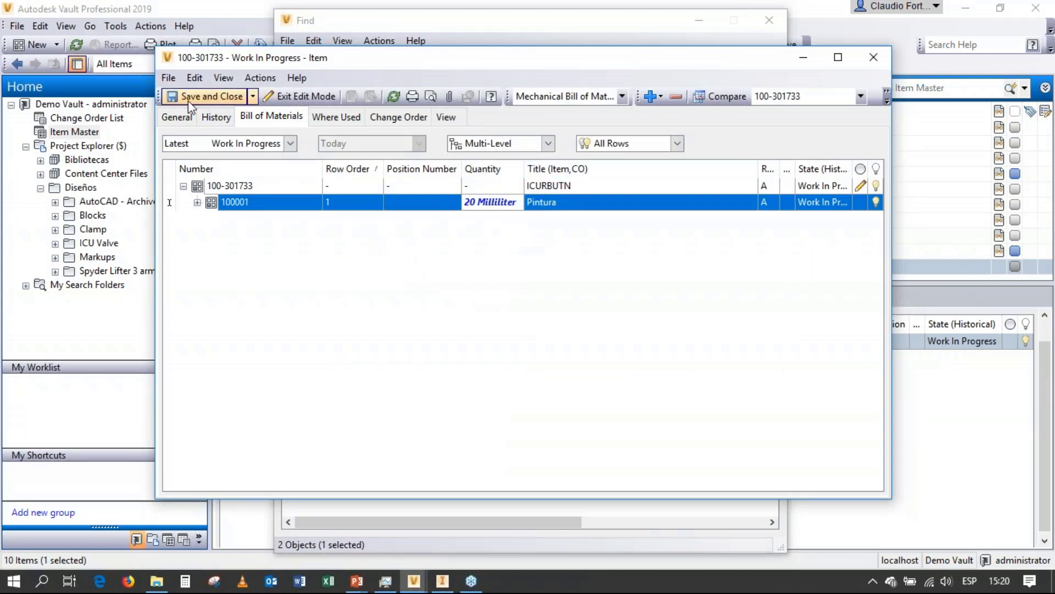
left_click(204, 96)
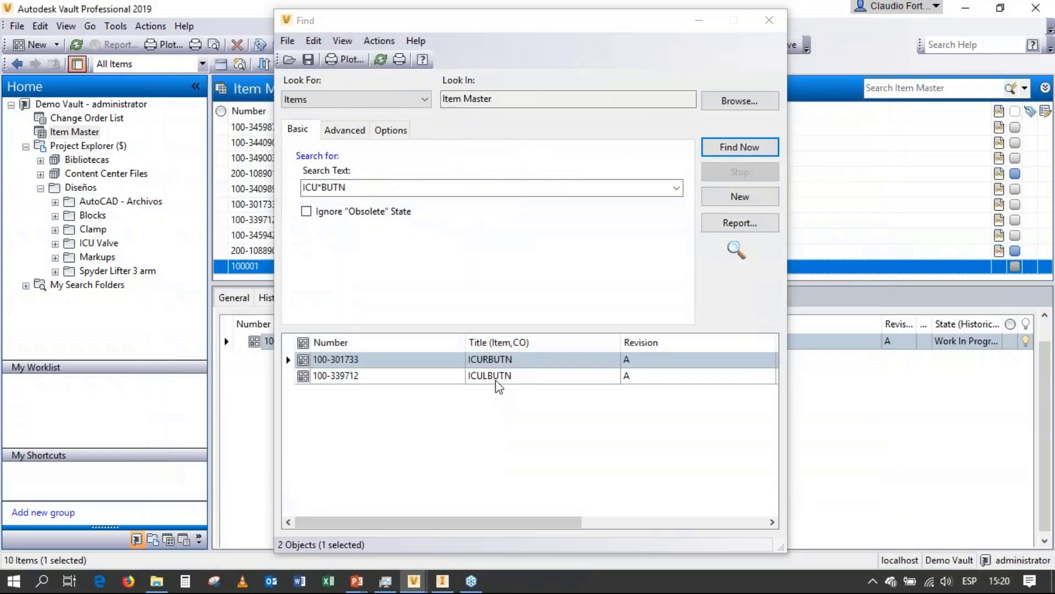
Open ICULBUTN by updating it and add the existing Pintura item to its bill of materials, using the search text "pintura"
left_click(496, 377)
right_click(497, 378)
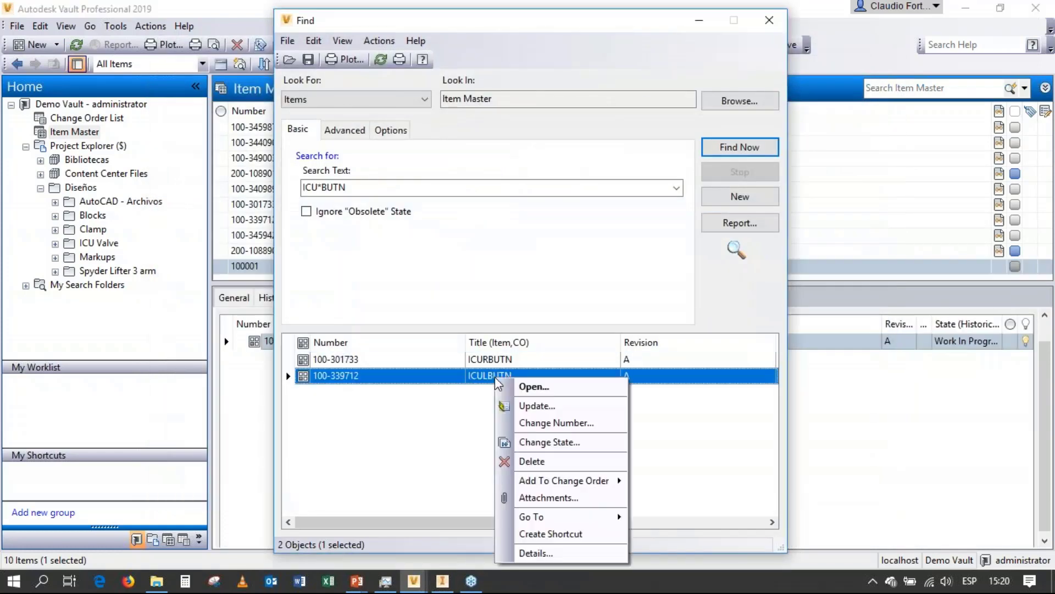
left_click(533, 403)
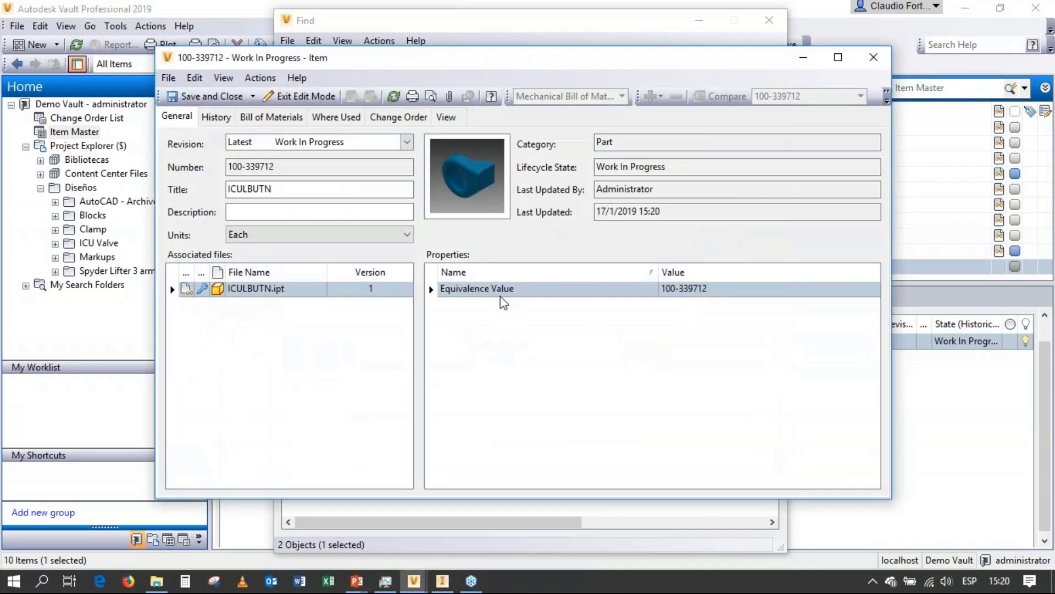
left_click(263, 116)
right_click(235, 191)
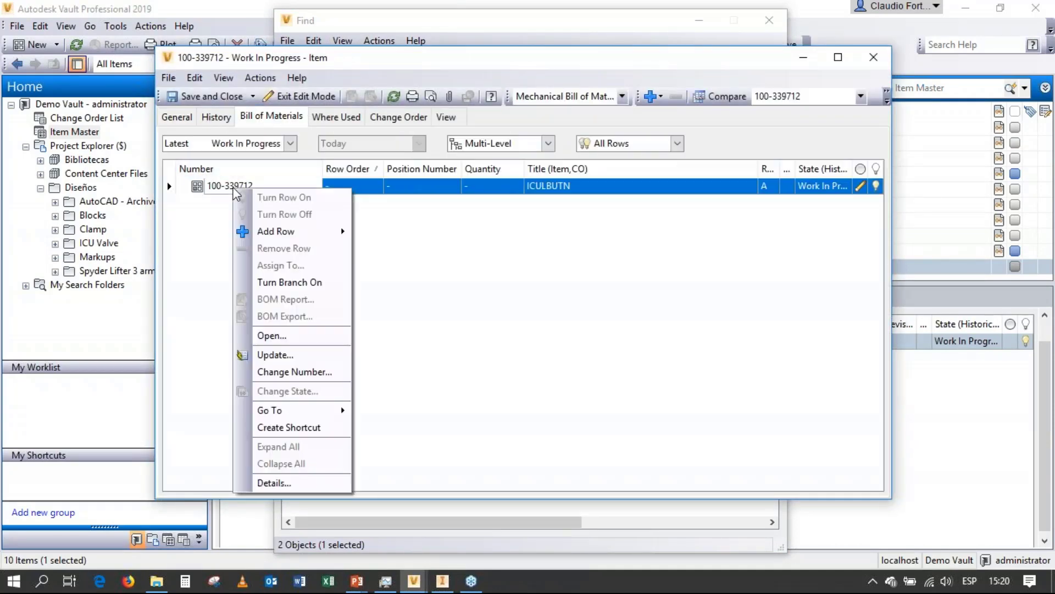
mouse_move(282, 235)
left_click(392, 235)
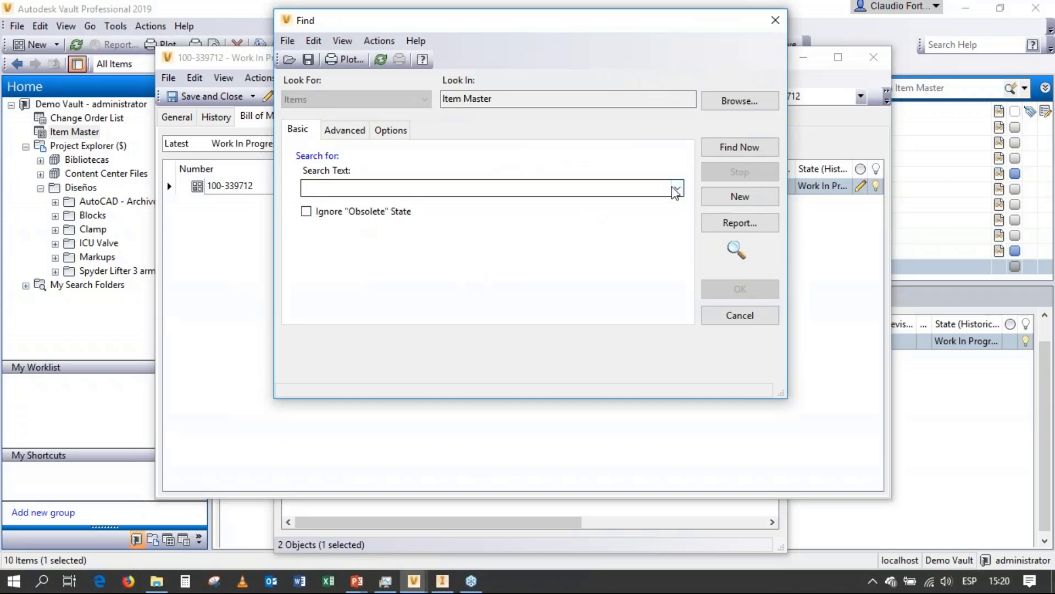
left_click(678, 188)
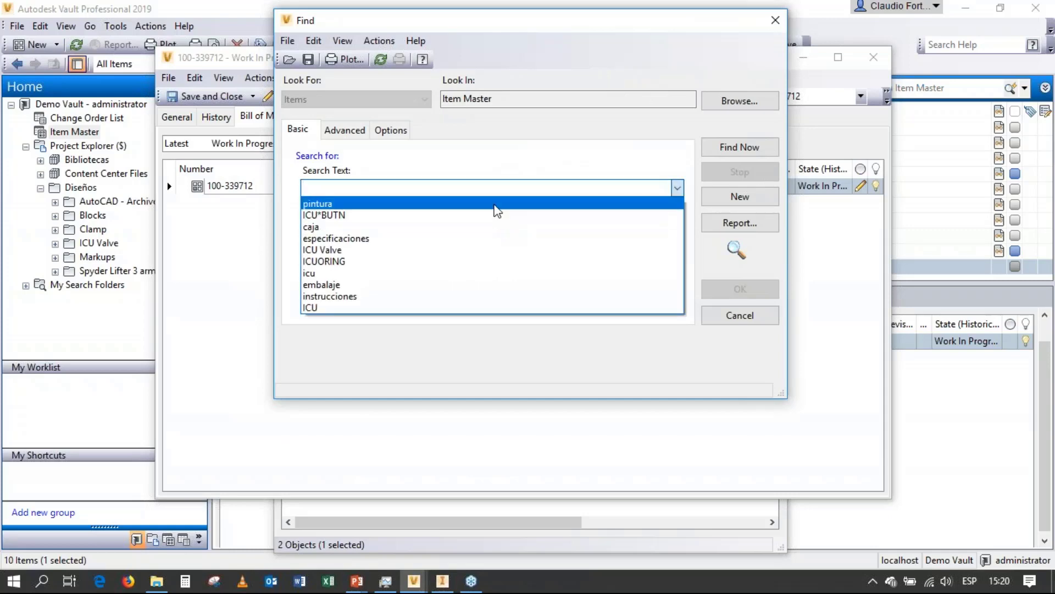
left_click(495, 204)
left_click(739, 147)
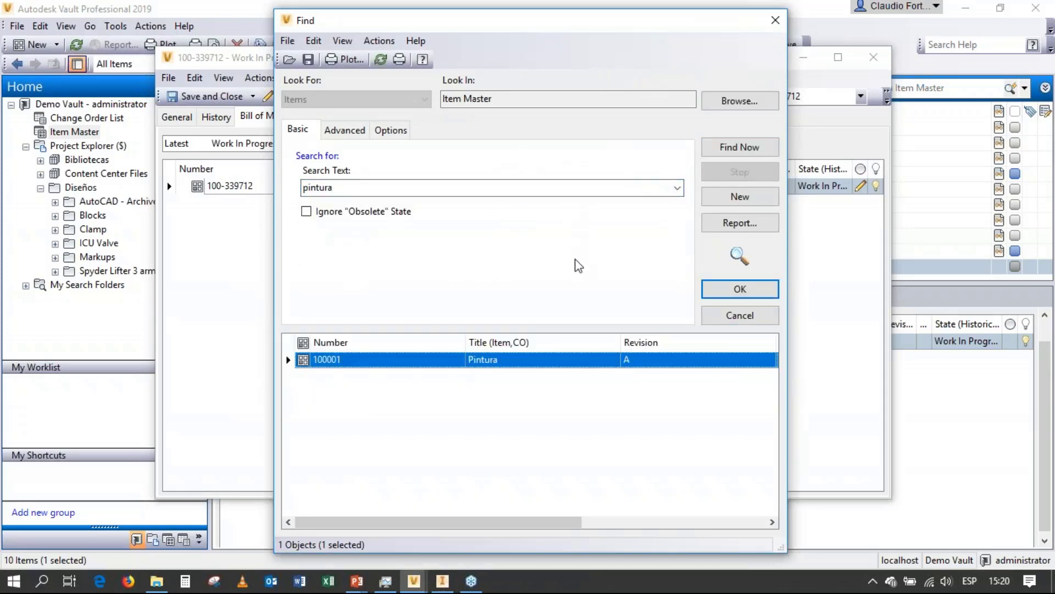
left_click(747, 290)
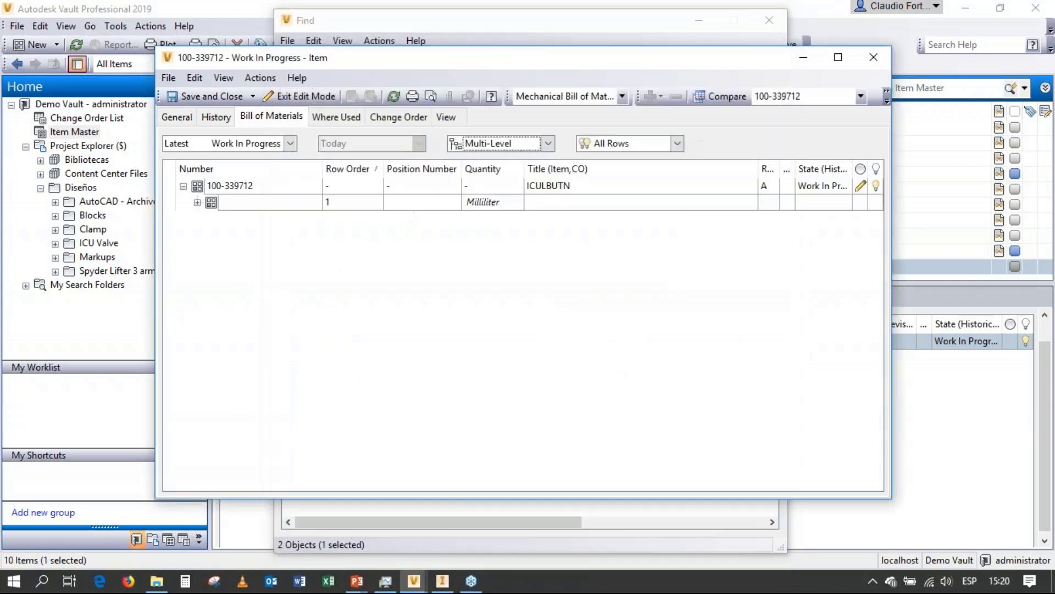
Set the Pintura row's quantity to 20 in ICULBUTN's bill of materials, save and close the item, and close the search
left_click(472, 204)
type("20")
key("Return")
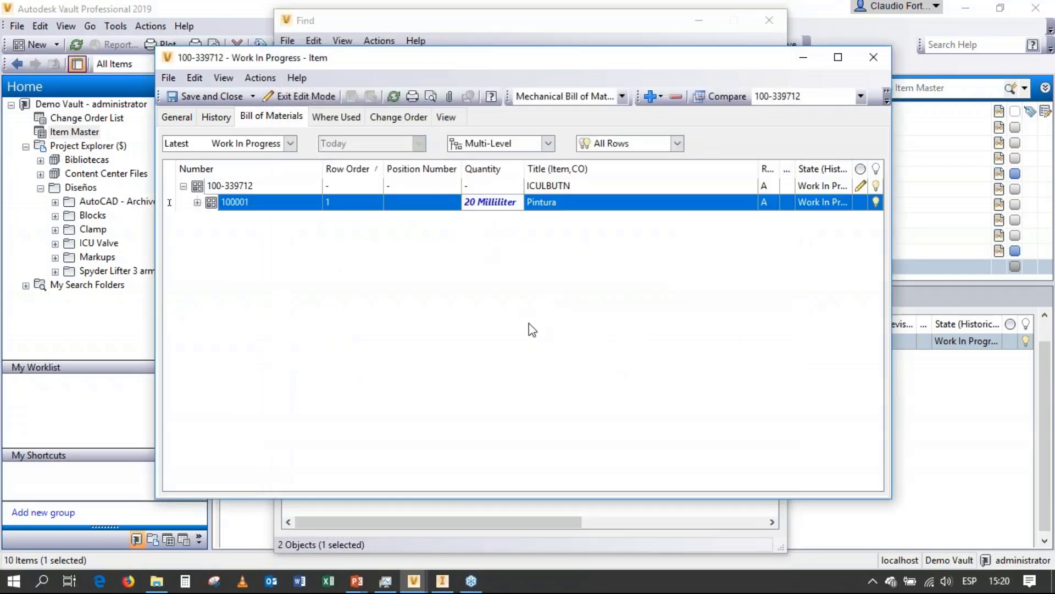
left_click(203, 96)
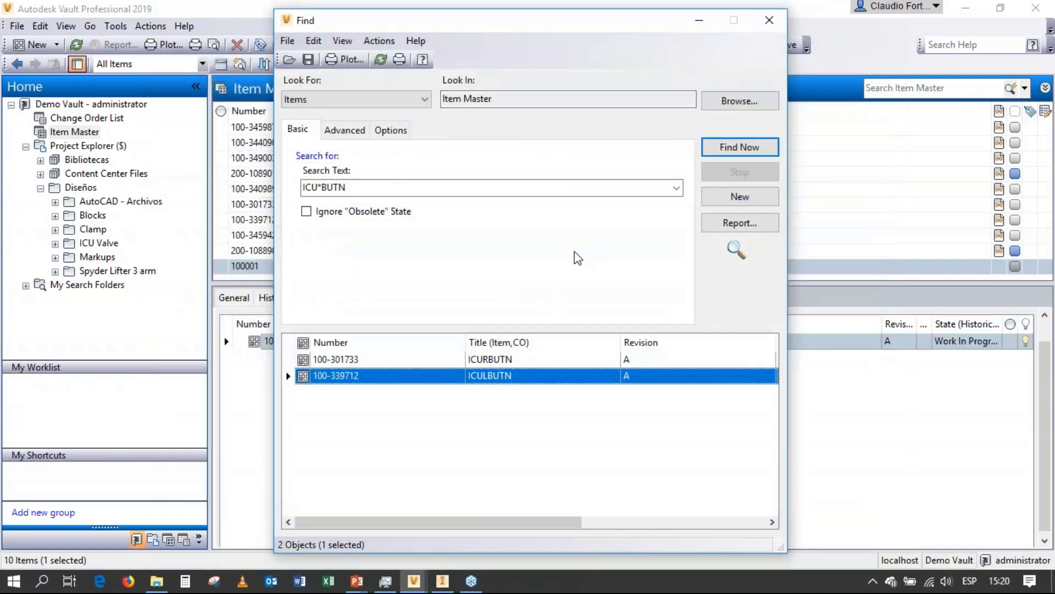
left_click(769, 21)
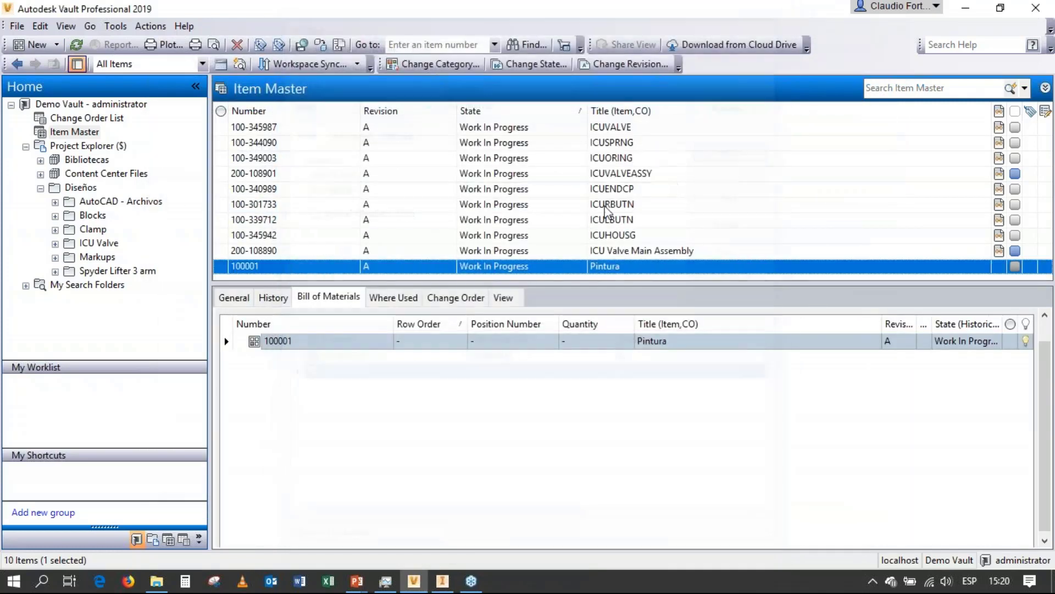
Open ICU Valve Main Assembly, check the Pintura rows under ICULBUTN and ICURBUTN in its bill of materials, and close the item
left_click(593, 251)
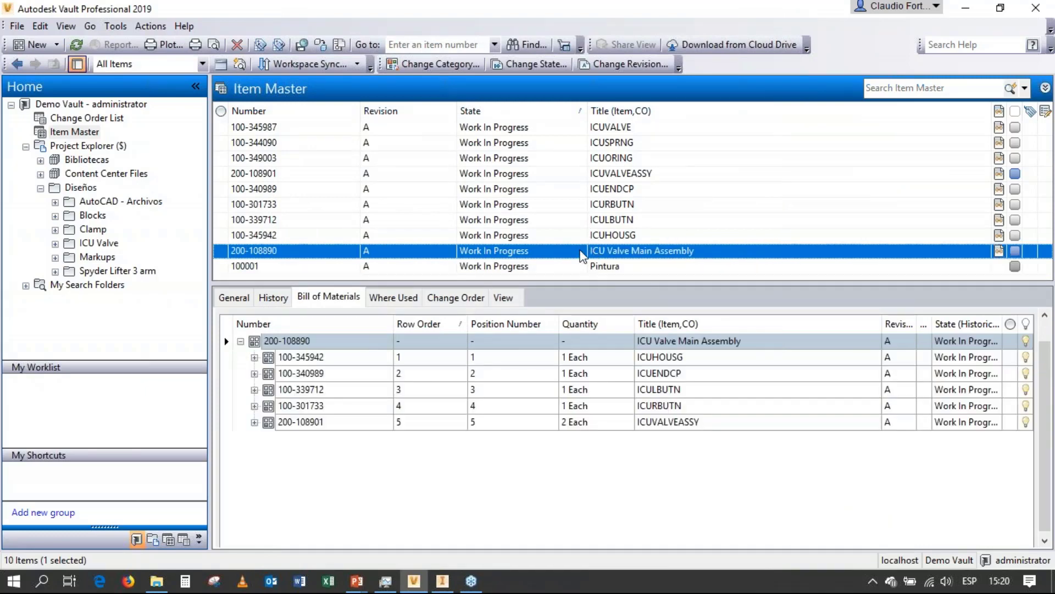
double_click(591, 251)
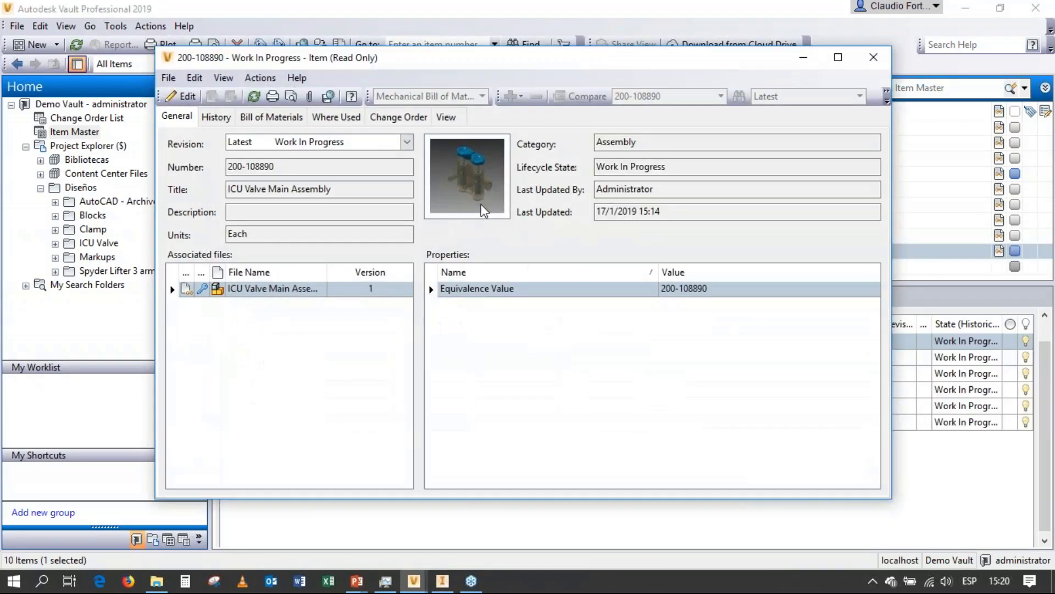
left_click(271, 116)
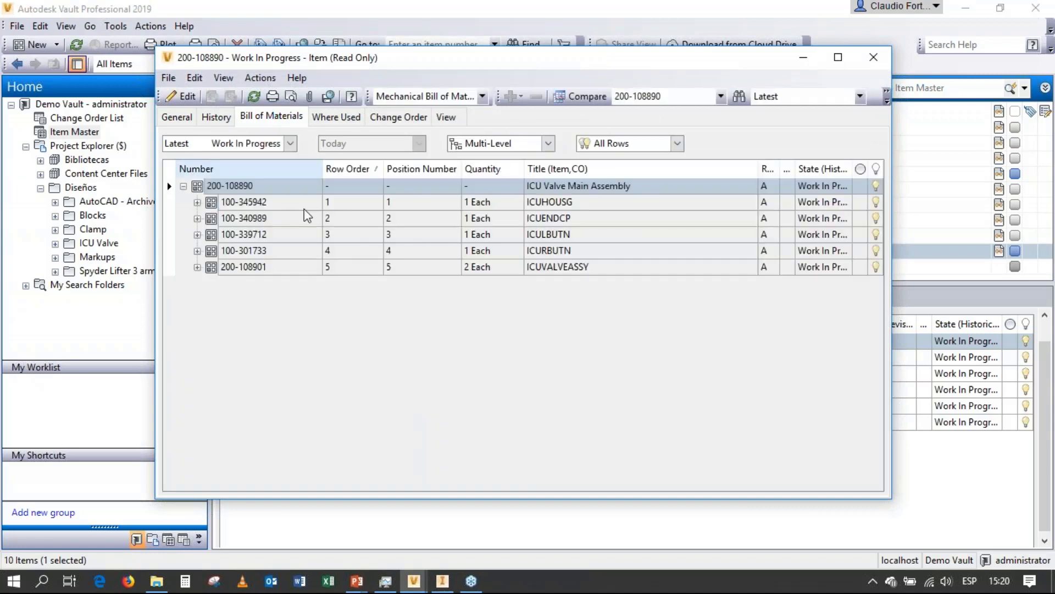
left_click(197, 234)
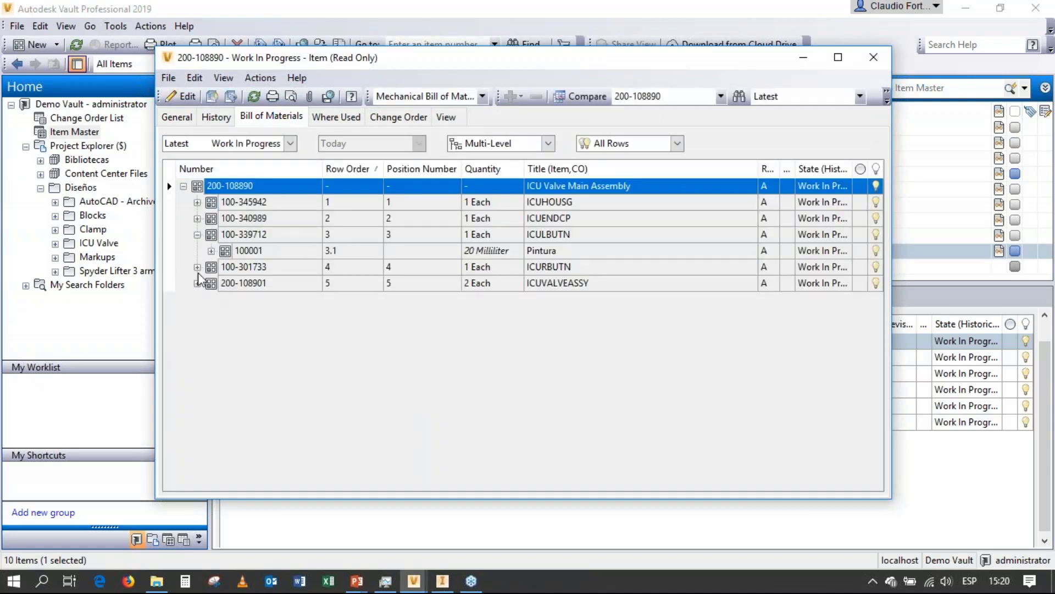
left_click(197, 267)
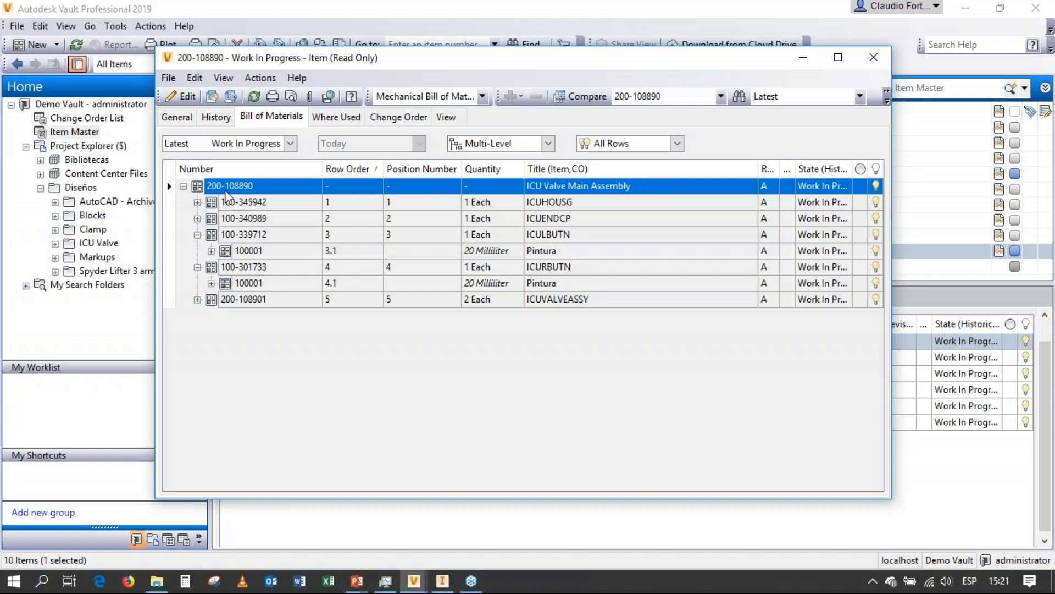
left_click(873, 57)
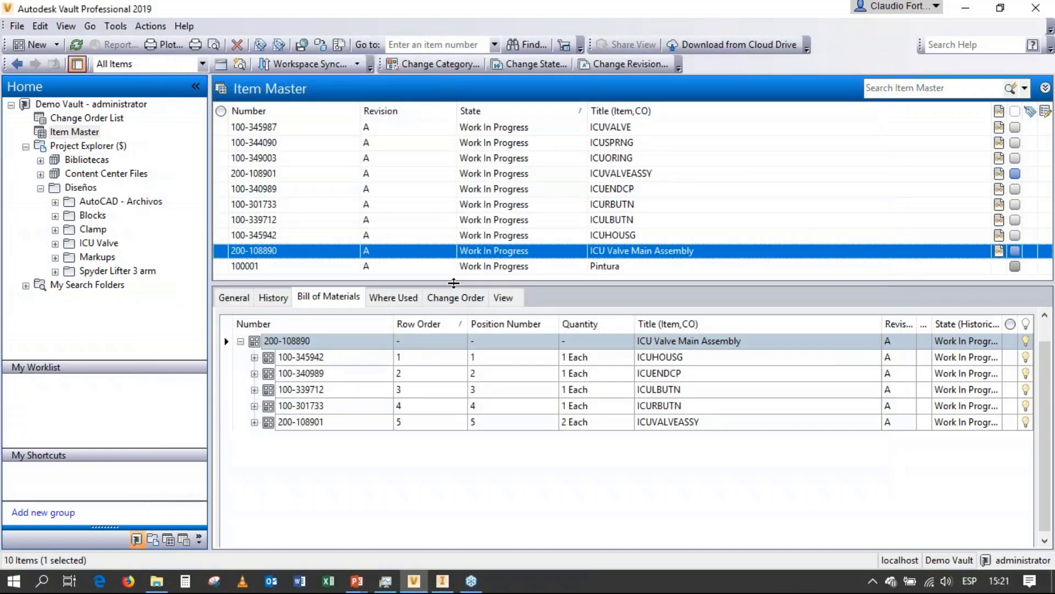
Enlarge the item list area and start a new item in the Product category
left_click_drag(458, 281, 459, 340)
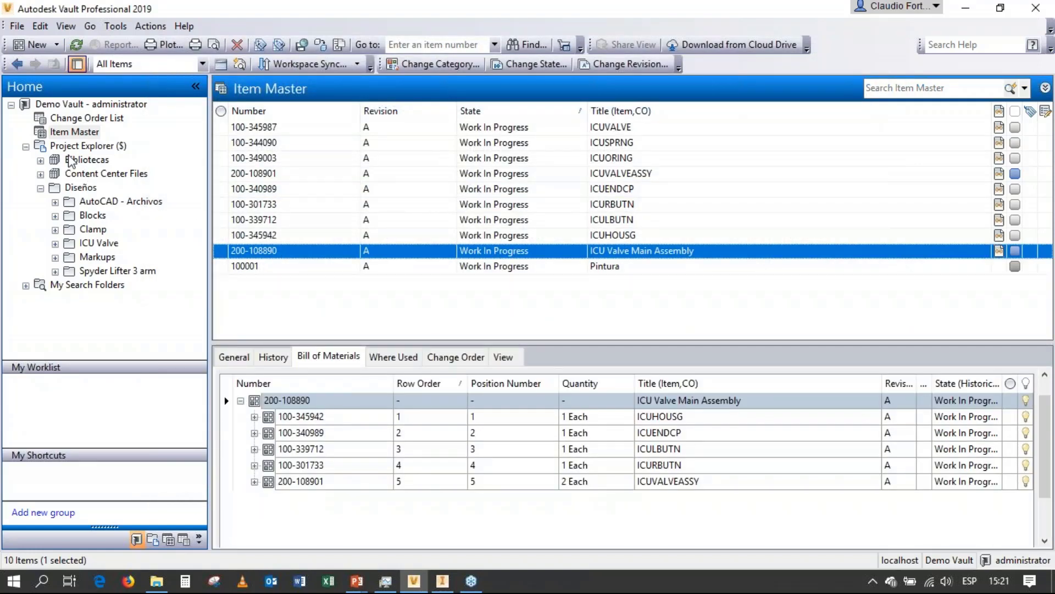
right_click(65, 135)
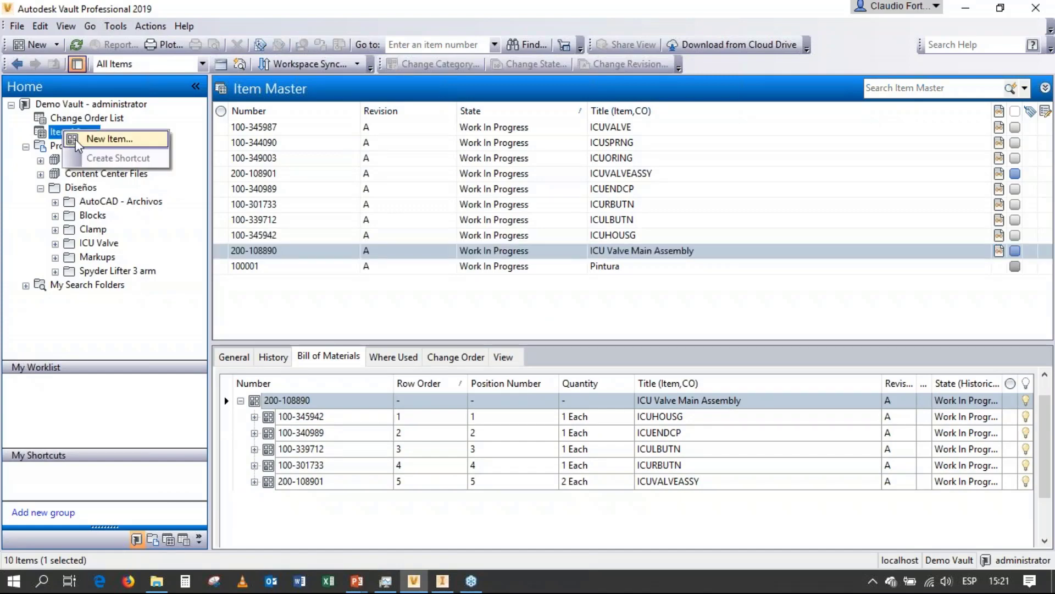
left_click(91, 138)
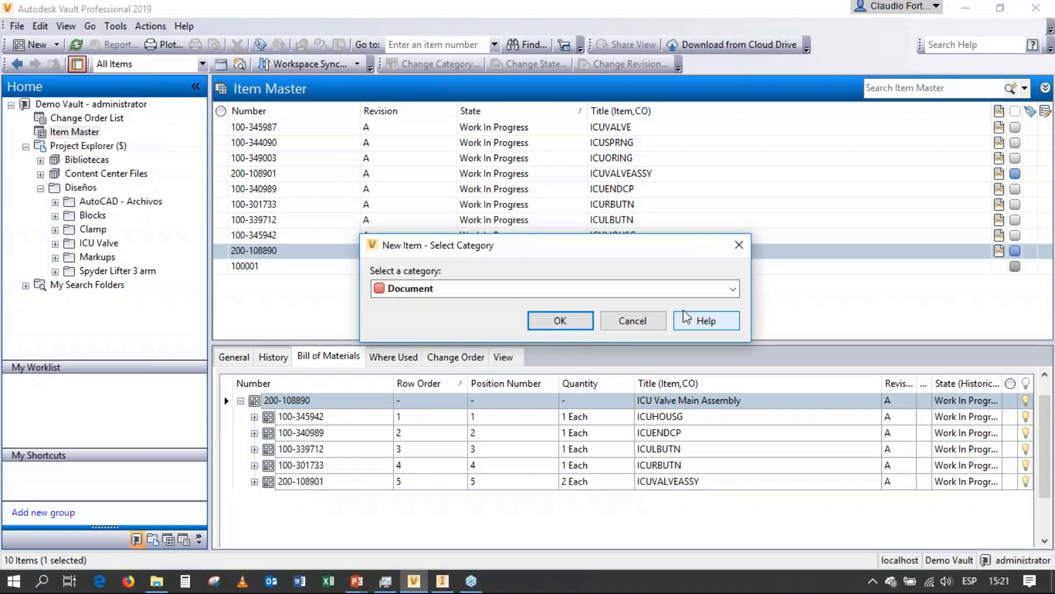
left_click(704, 298)
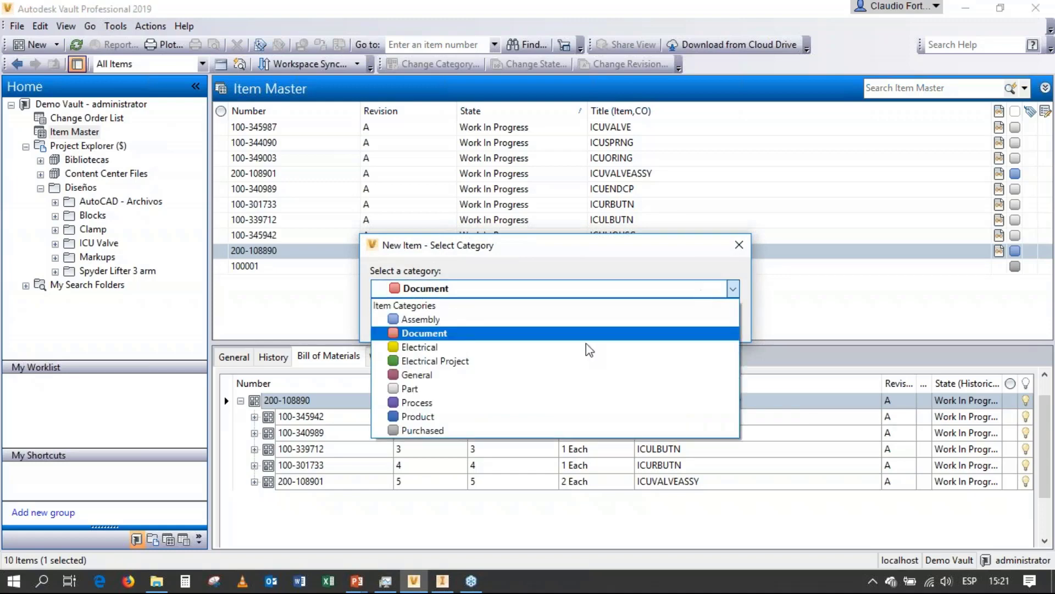
left_click(485, 418)
left_click(549, 322)
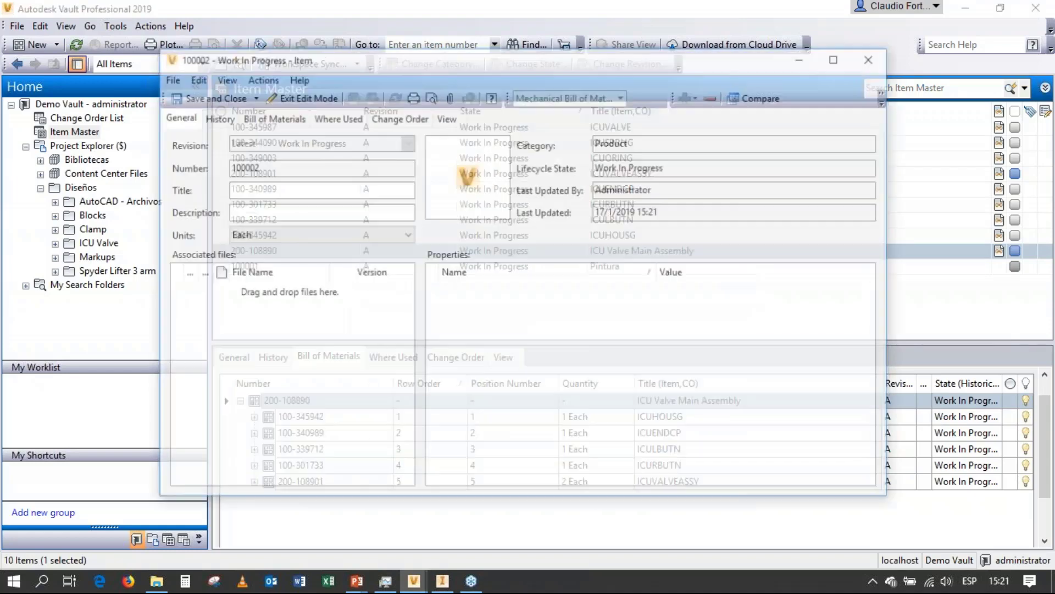
Title the new product item "Válvula ICU - Producto terminado", save and close it, and select it in the item list
left_click(270, 190)
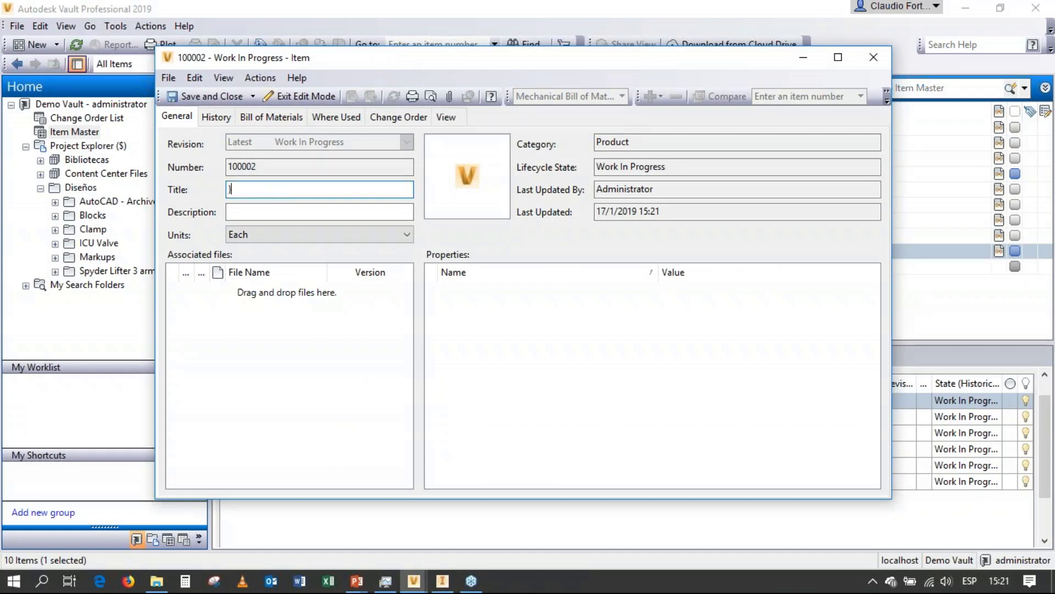
type("Válvula")
type("ICU - Producto te")
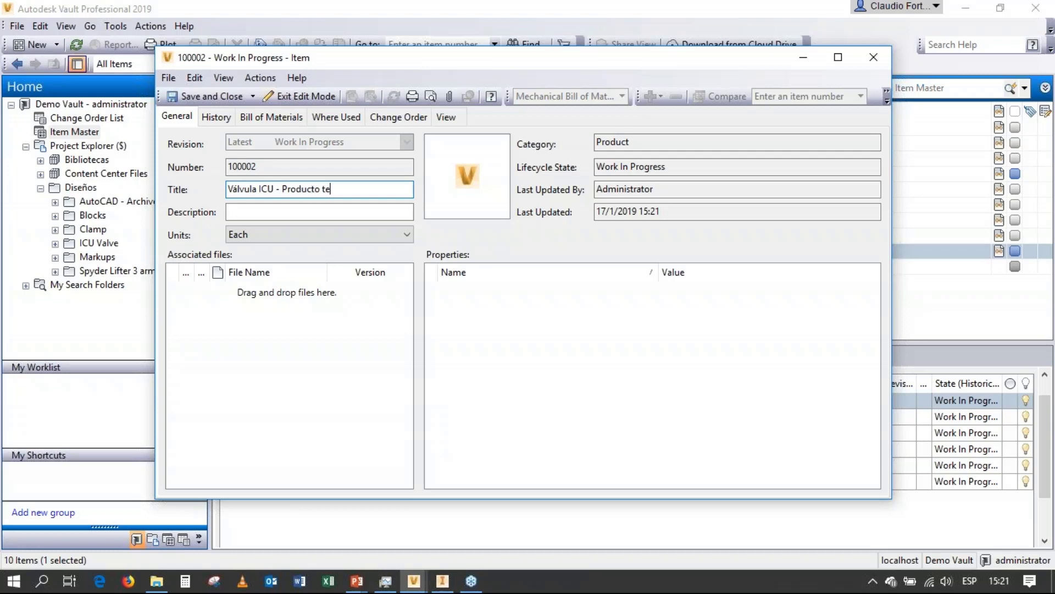
type("rminado")
left_click(204, 97)
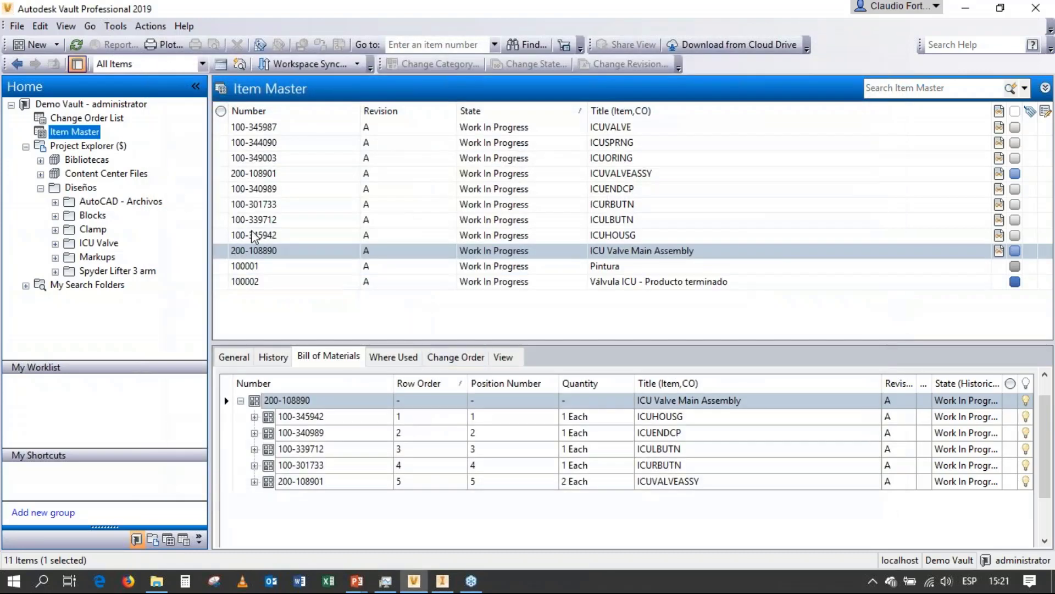
left_click(268, 282)
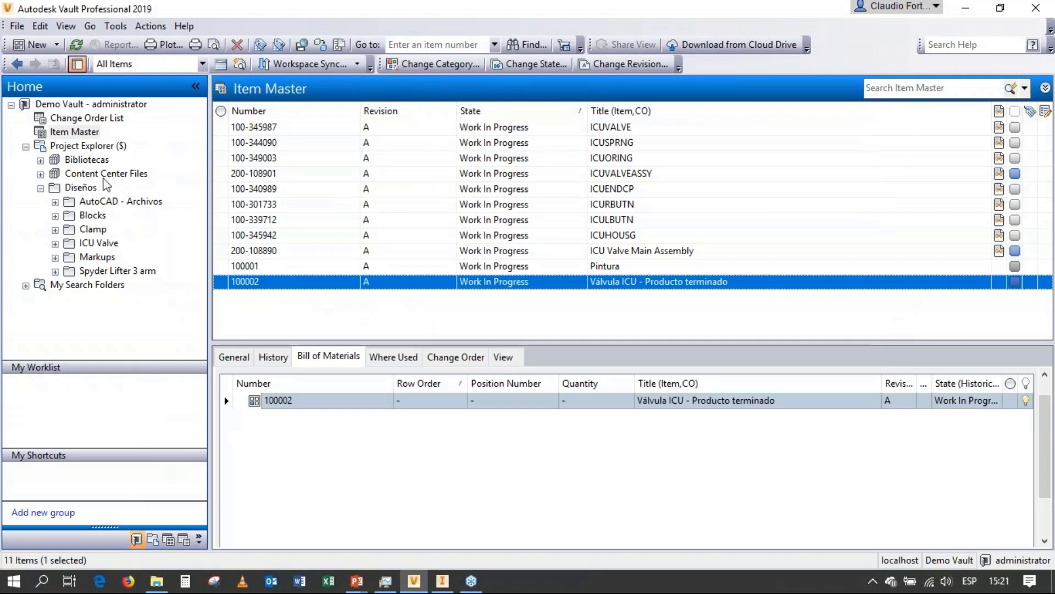
Start a new item in the Purchased category from the Item Master
right_click(77, 131)
left_click(115, 140)
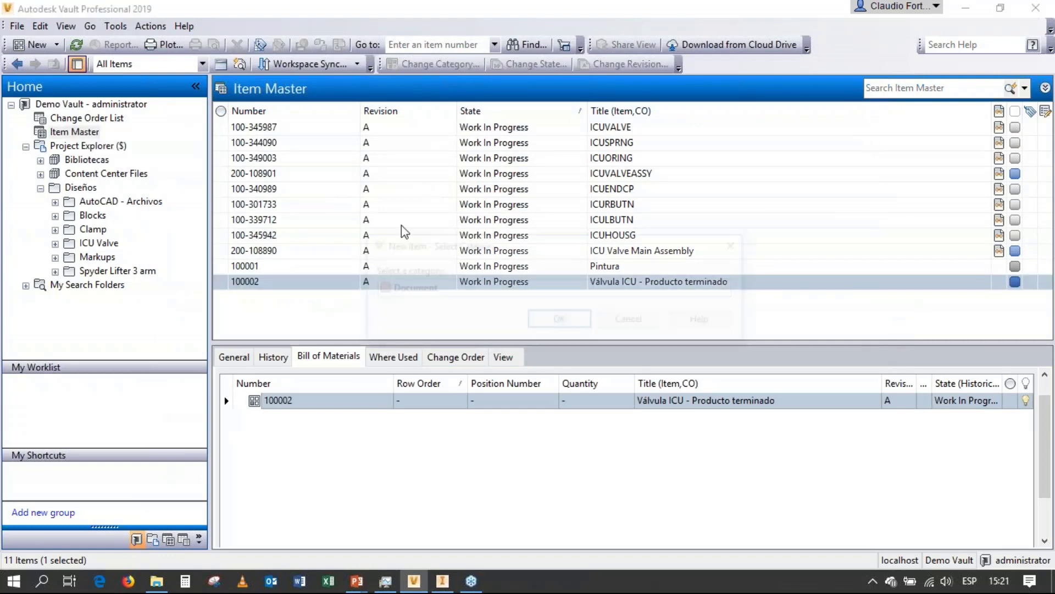
left_click(464, 288)
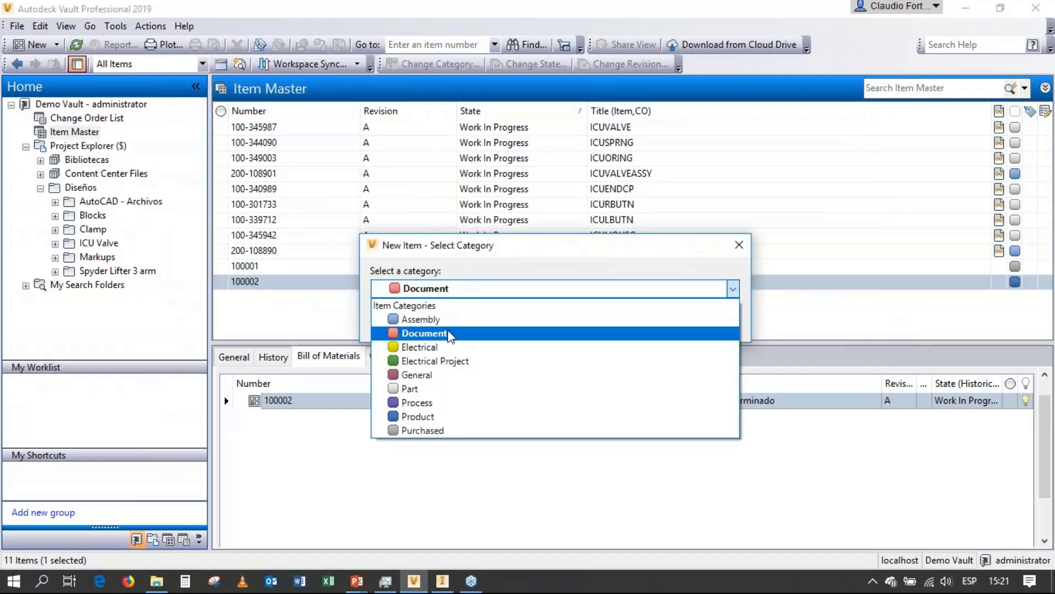
left_click(454, 429)
left_click(544, 323)
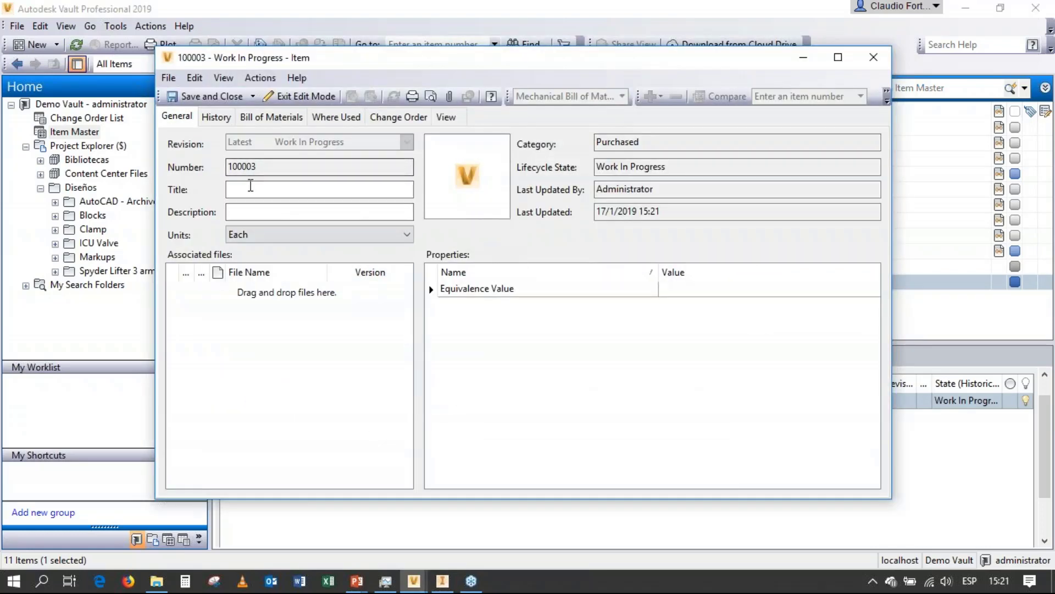
Title the purchased item "Embalaje válvula", describe it as "Caja para el producto", and save and close it
left_click(250, 189)
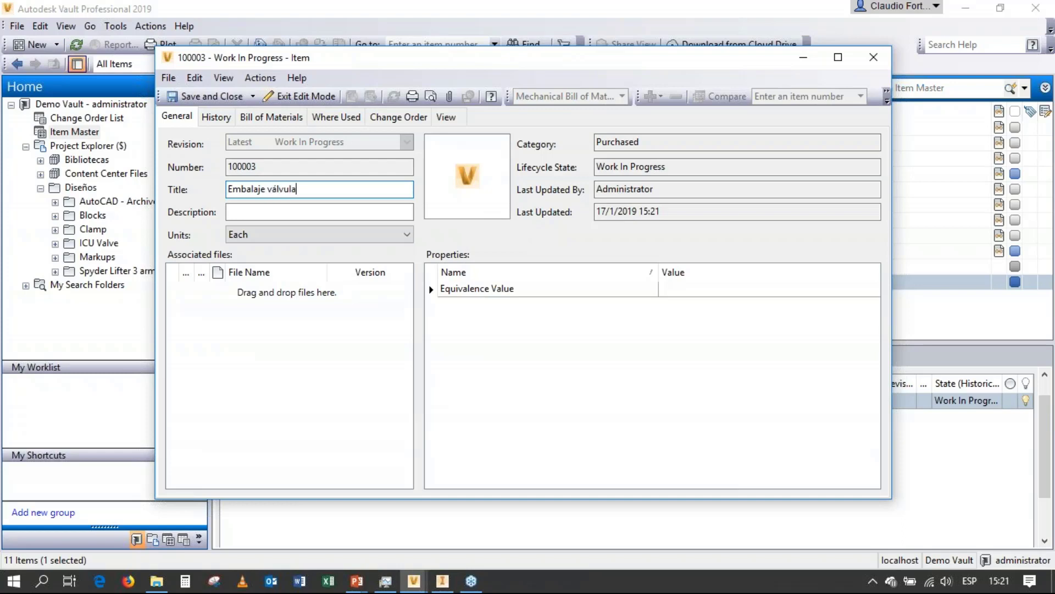
left_click(271, 213)
type("Caja para")
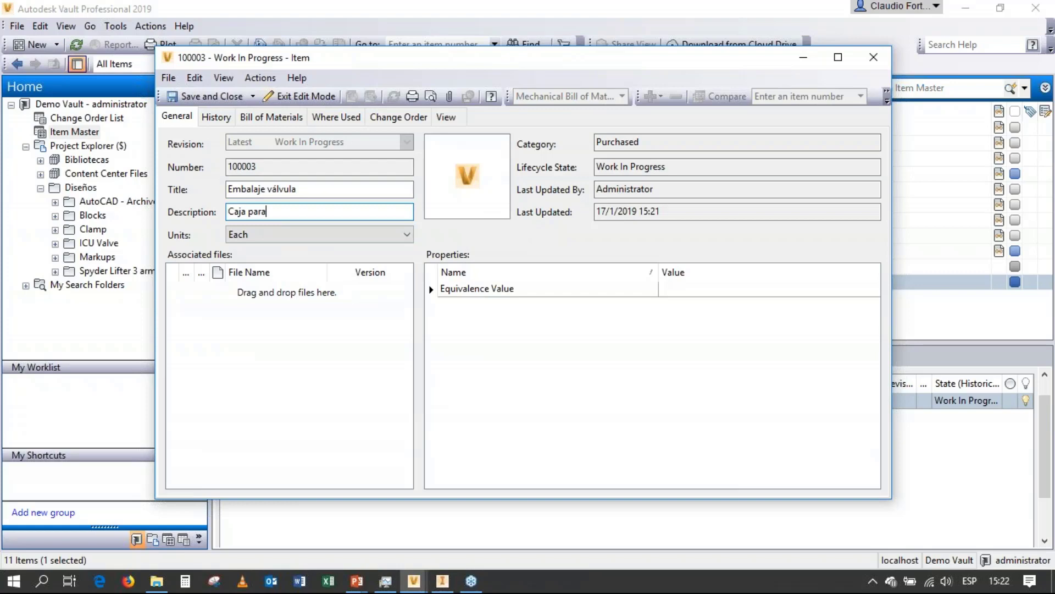
type(" el producto")
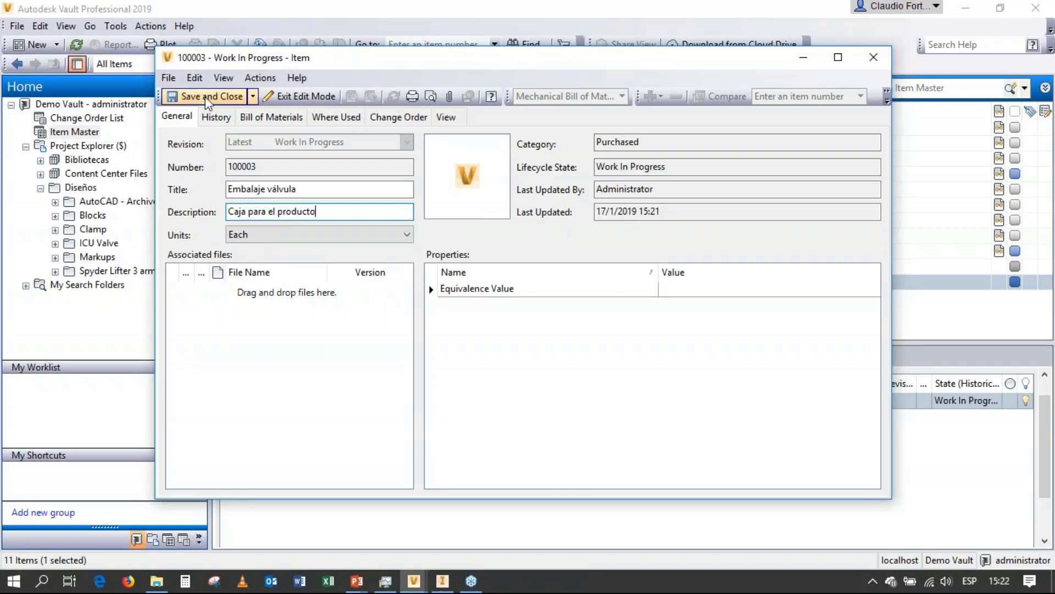
left_click(205, 96)
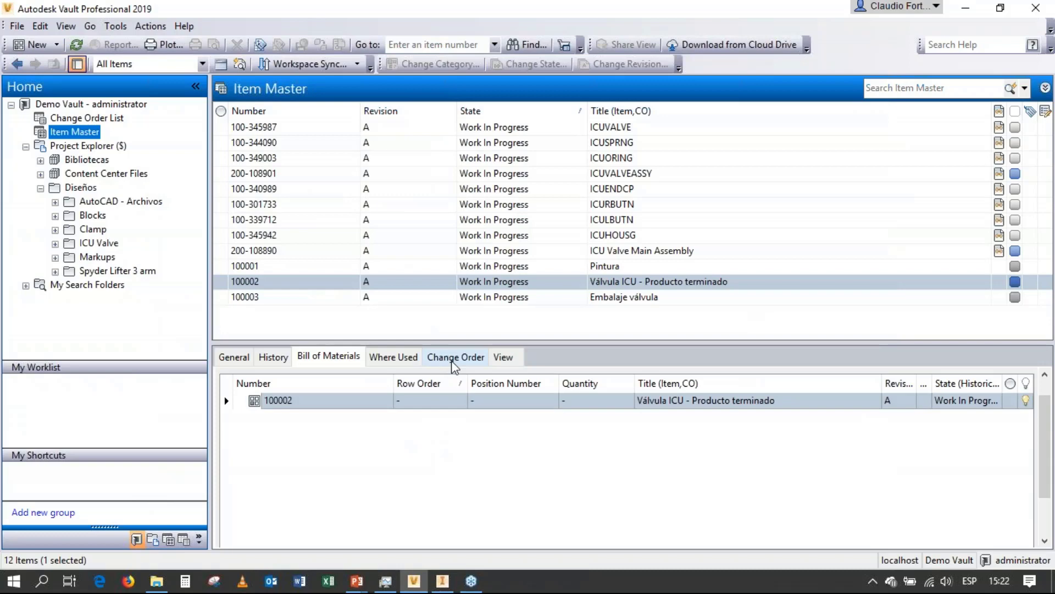
Create a new item in the Document category titled "Válvula ICU - Hoja de especificaciones", and save and close it
right_click(65, 137)
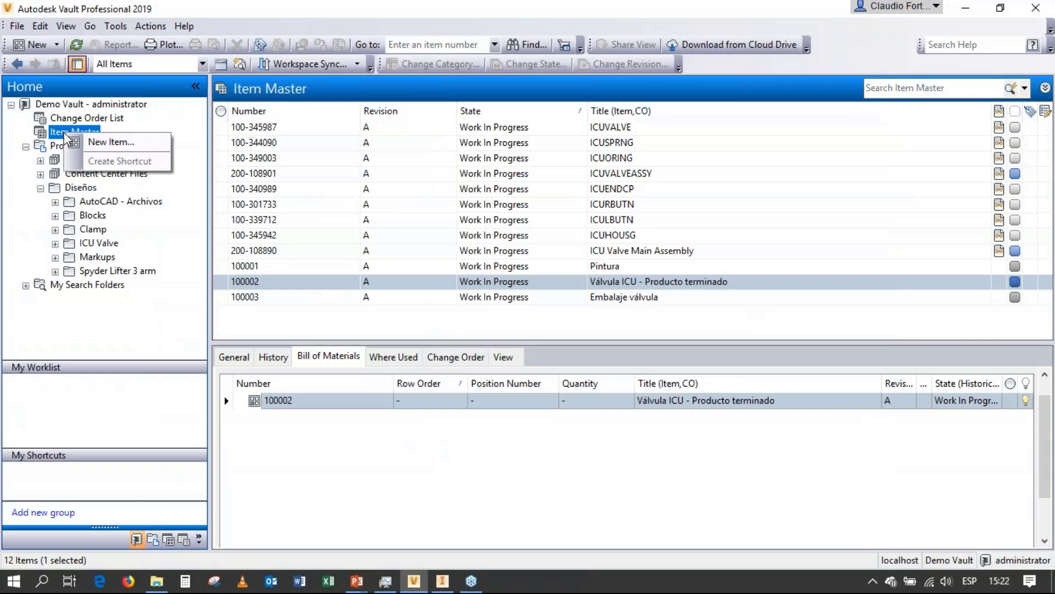
left_click(82, 143)
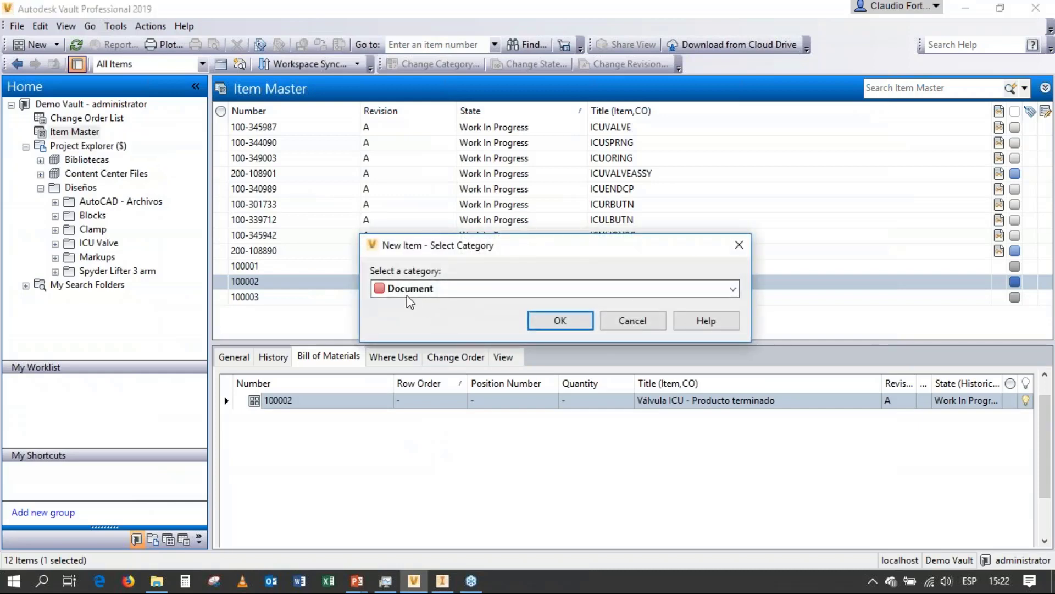
left_click(560, 321)
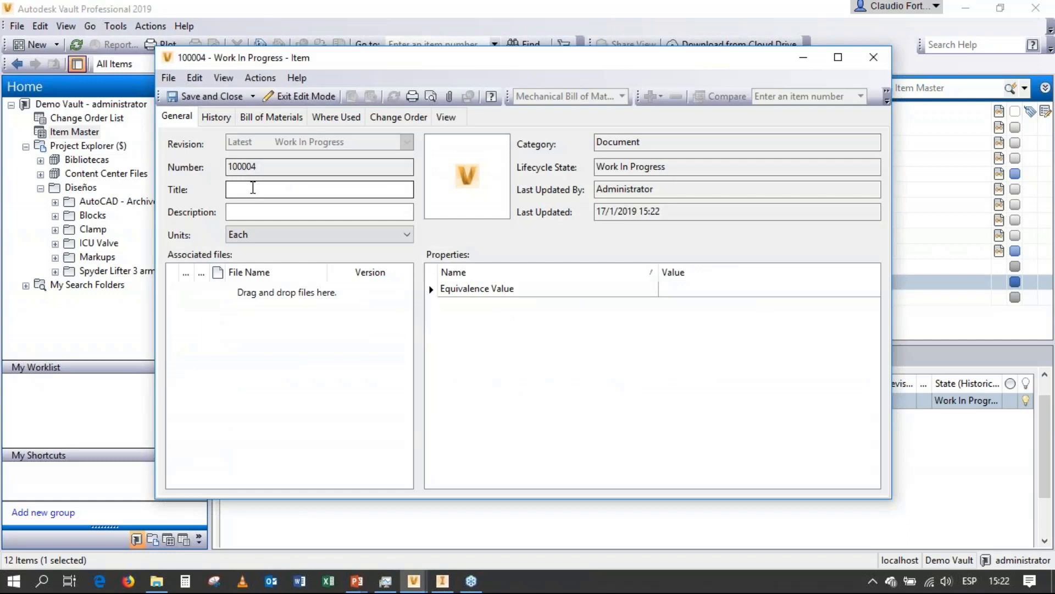
left_click(253, 188)
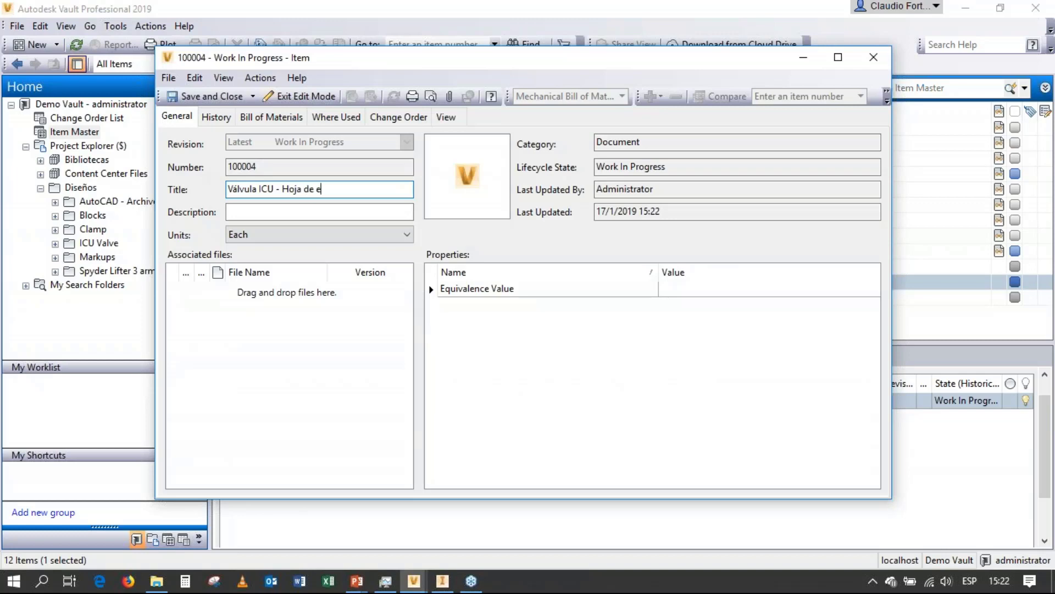
type("ciones")
left_click(182, 97)
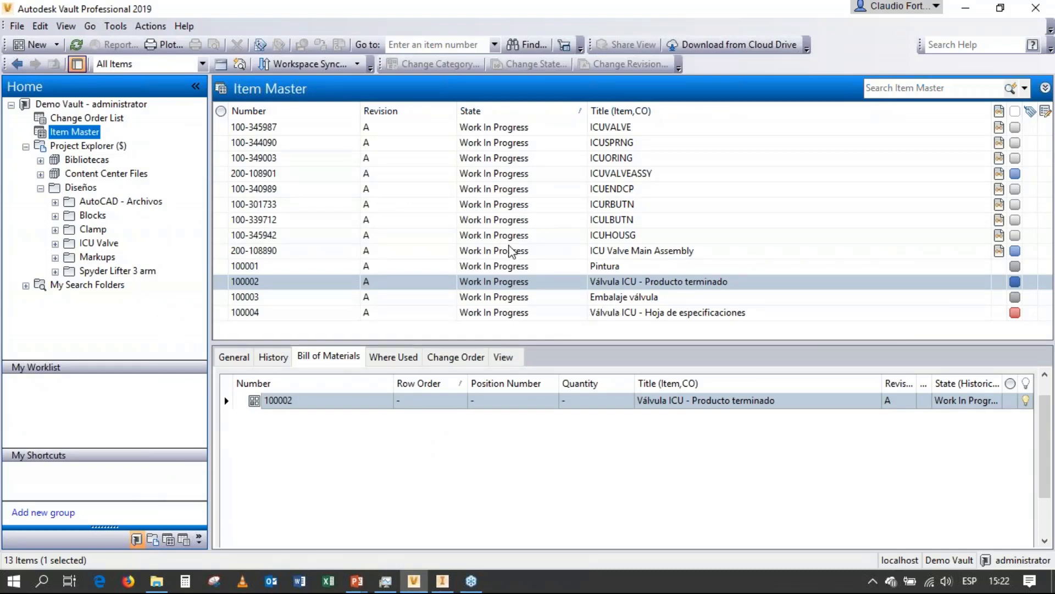
Open Válvula ICU - Producto terminado by updating it and add the existing ICU Valve Main Assembly to its bill of materials, using the search text "ICU Valve"
right_click(486, 285)
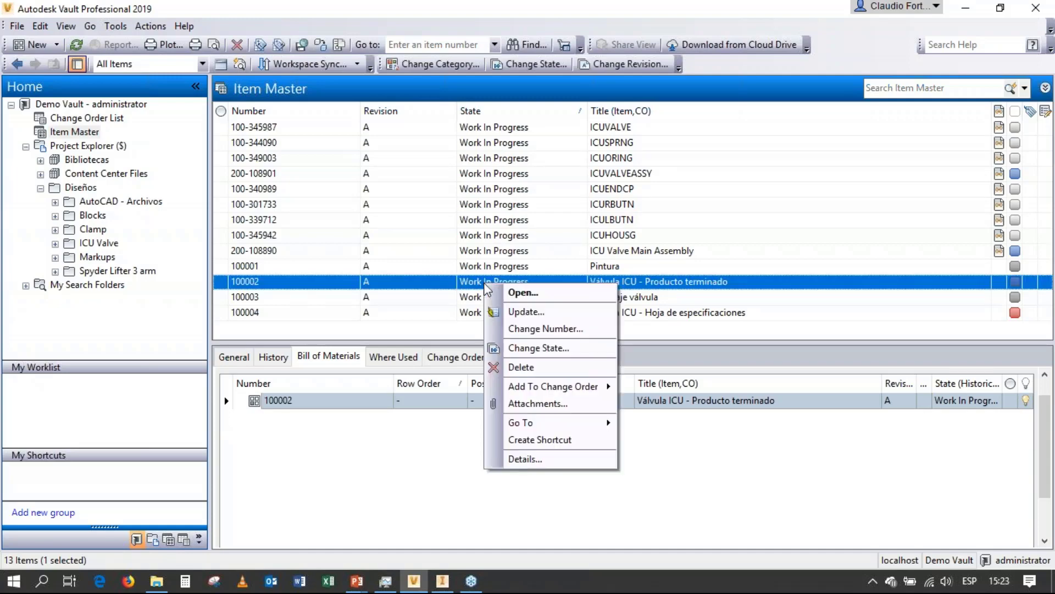
left_click(526, 311)
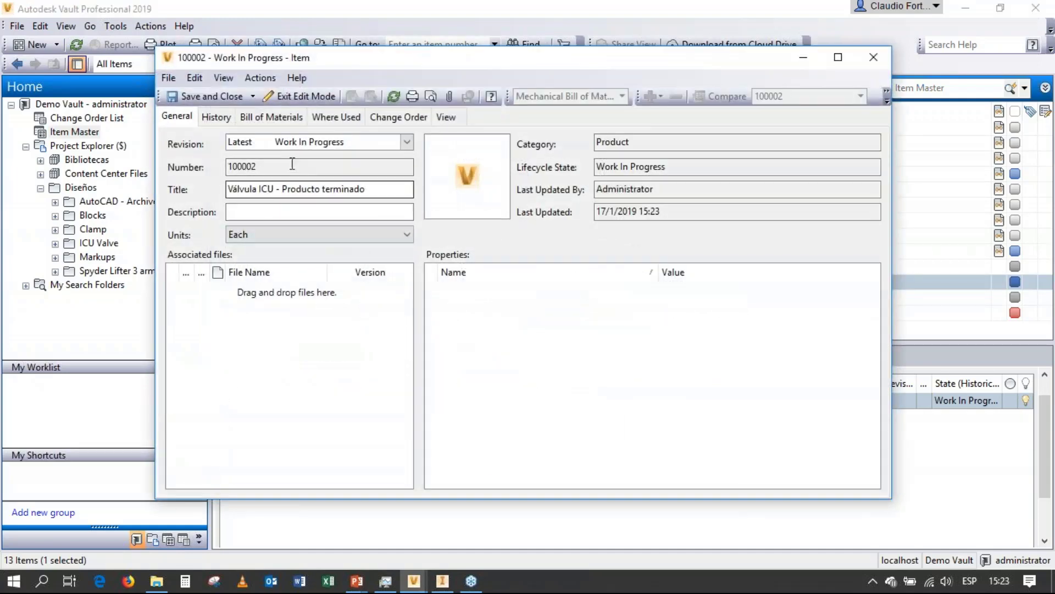
left_click(271, 117)
right_click(285, 188)
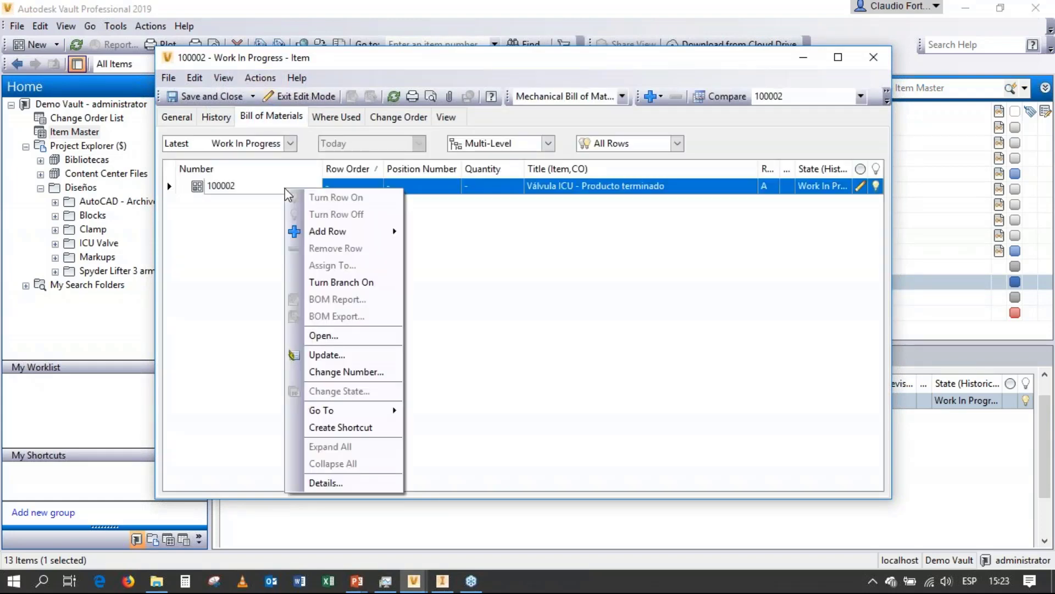
mouse_move(326, 233)
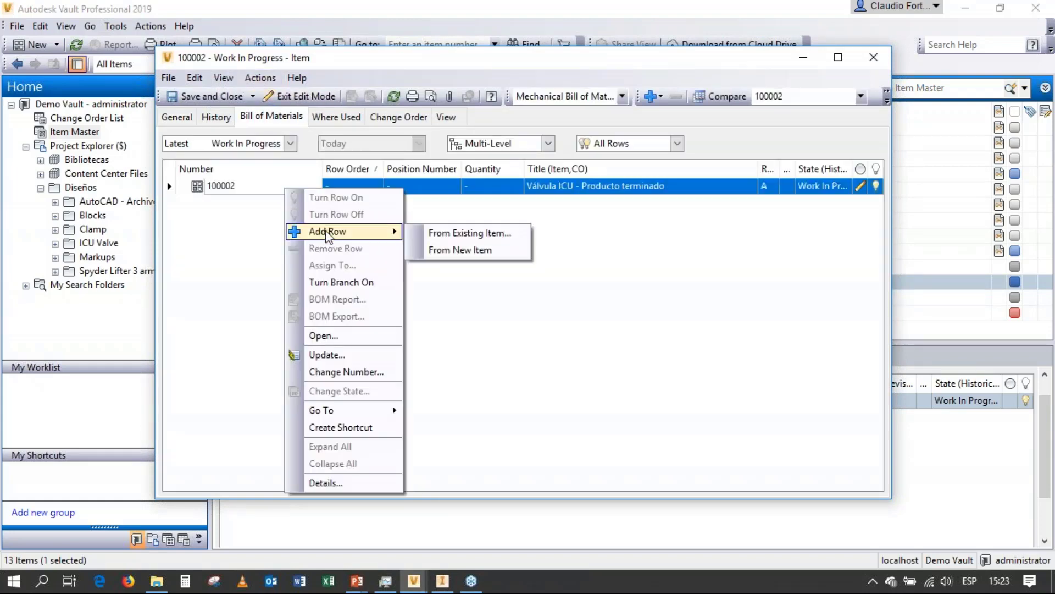
left_click(444, 233)
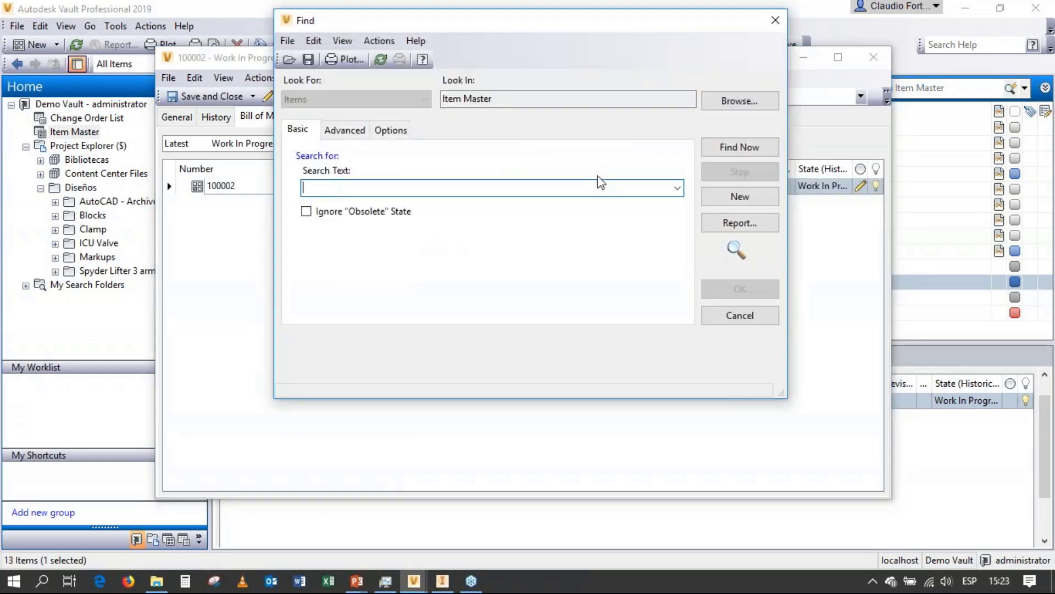
left_click(677, 188)
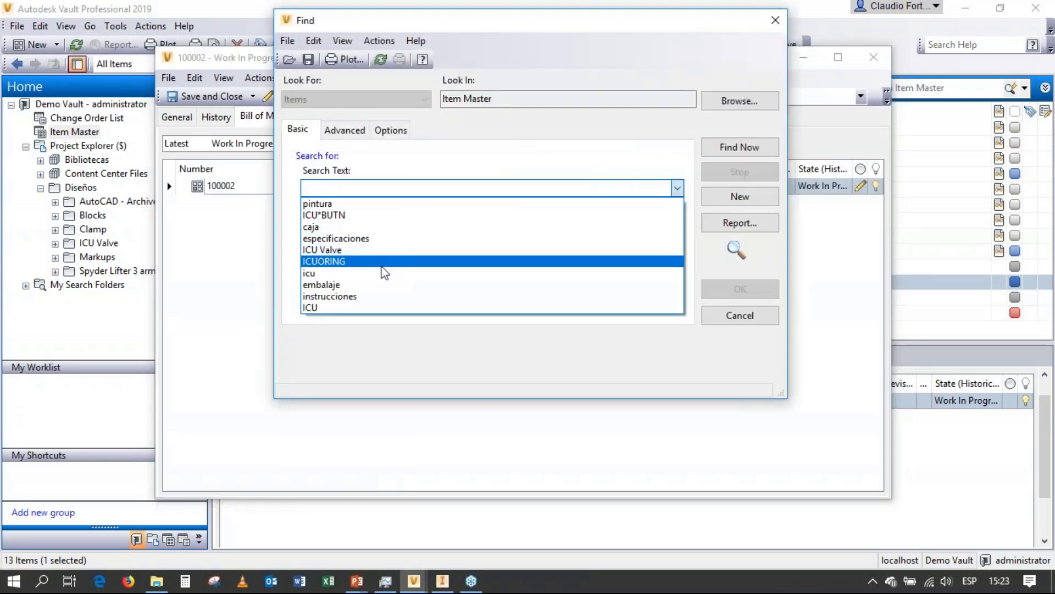
left_click(379, 250)
key("Return")
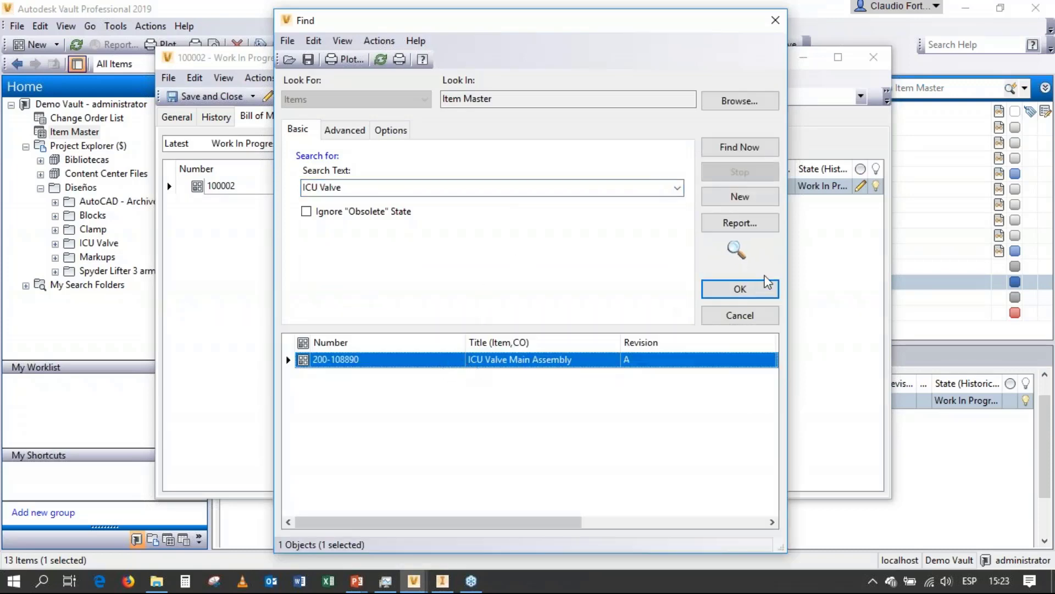
left_click(739, 288)
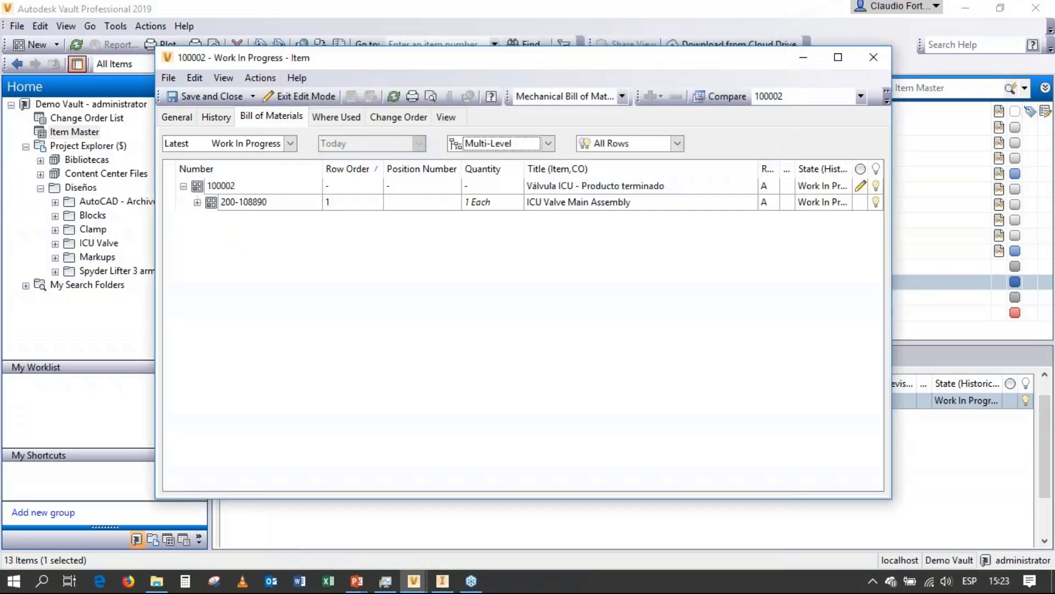
Add the existing Válvula ICU - Hoja de especificaciones item to the finished product's bill of materials, using the search text "especificaciones"
right_click(233, 188)
mouse_move(349, 231)
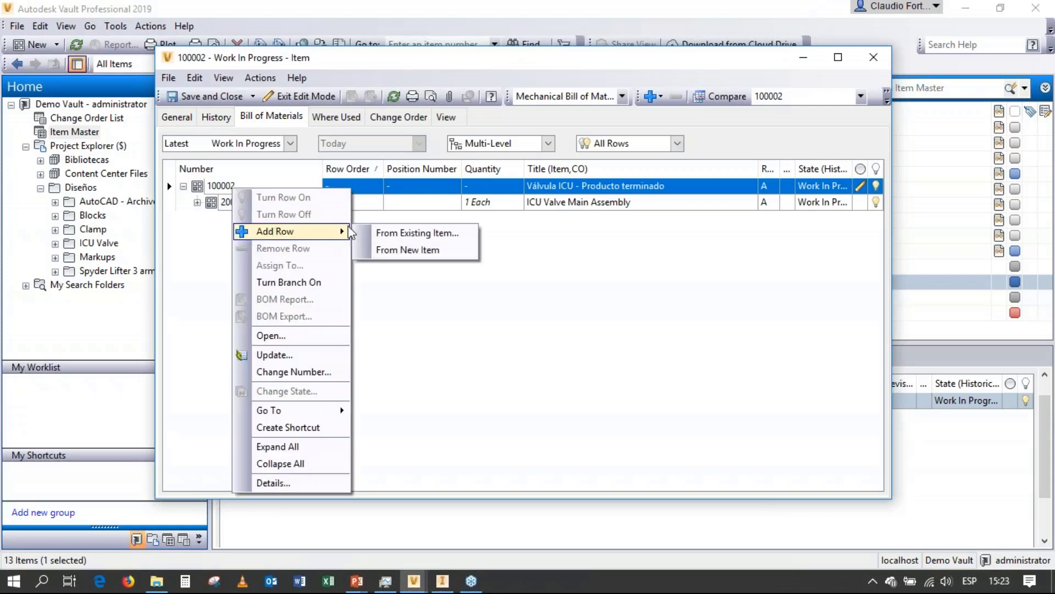
left_click(394, 233)
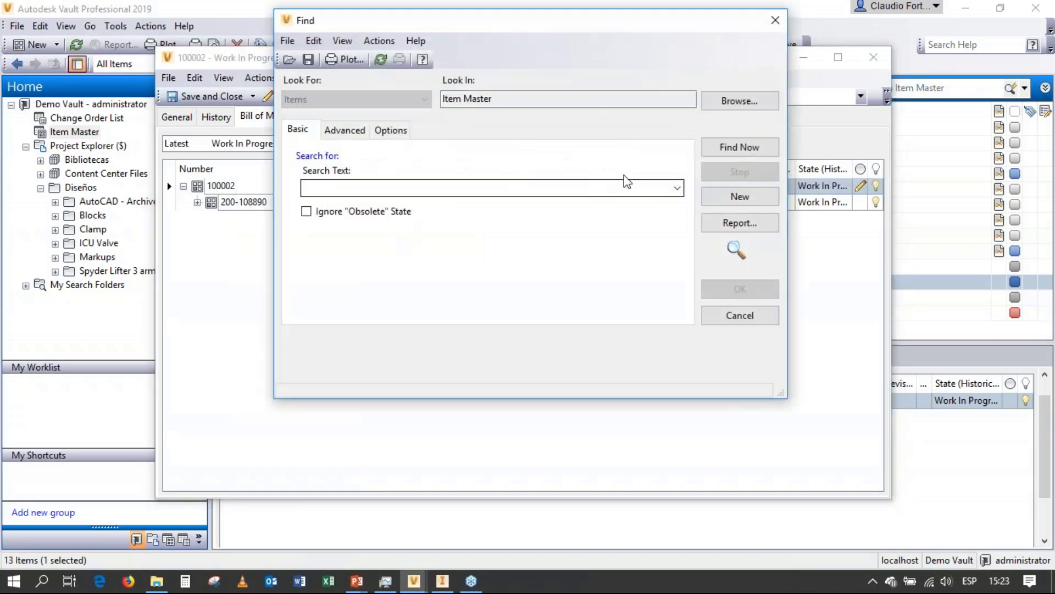
left_click(678, 188)
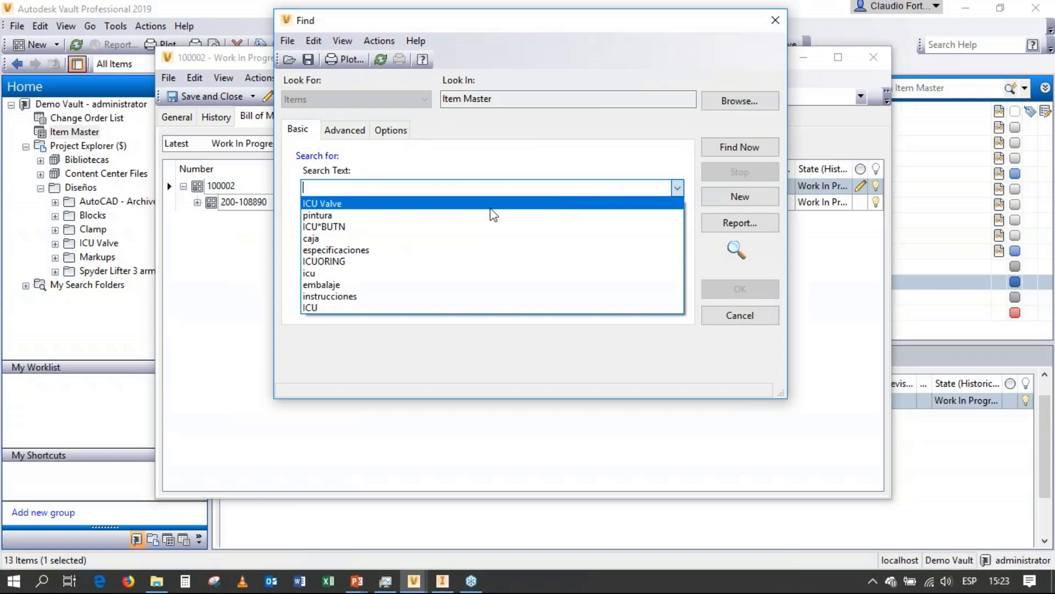
left_click(436, 250)
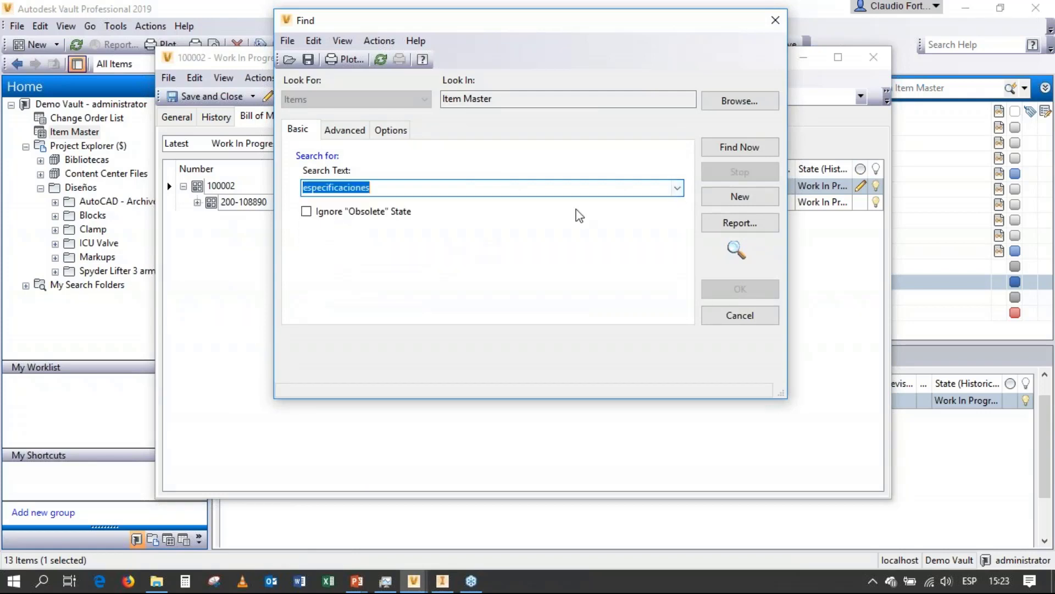
left_click(720, 156)
double_click(473, 360)
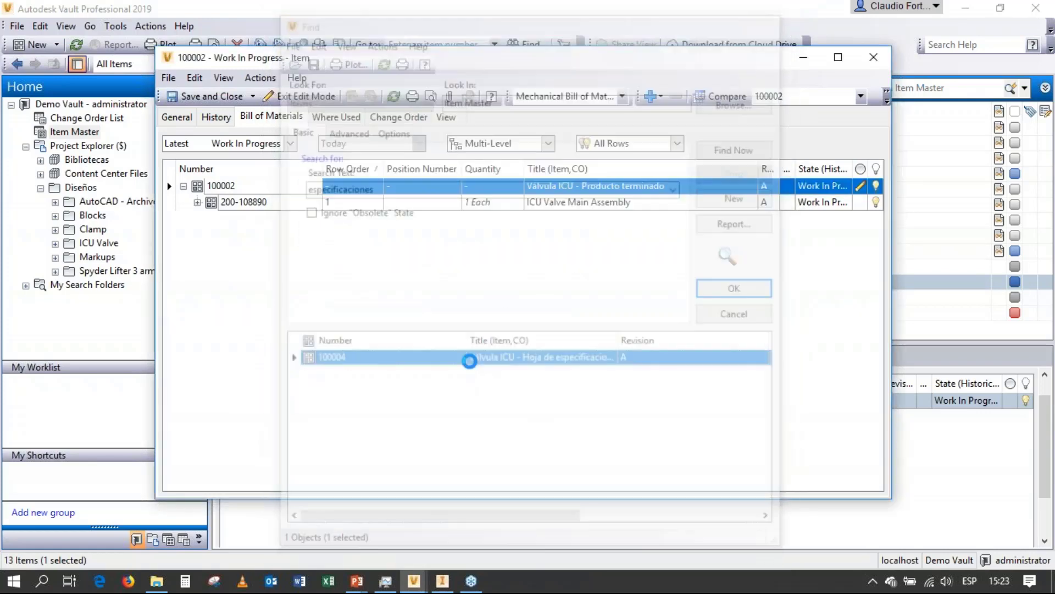
Add the existing Embalaje válvula item to the finished product's bill of materials, using the search text "embalaje"
right_click(266, 187)
left_click(245, 190)
right_click(245, 192)
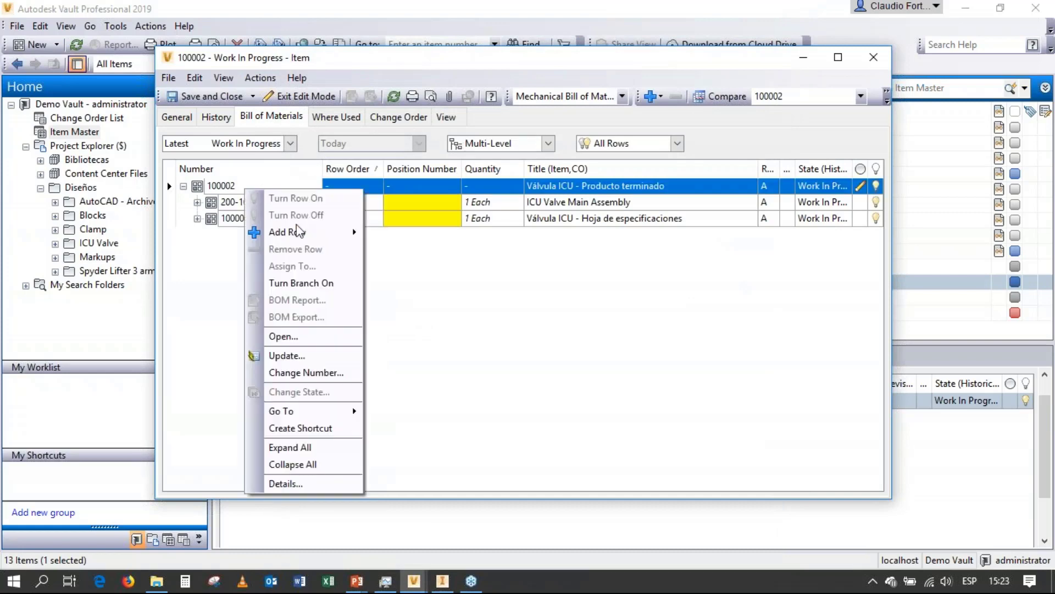
mouse_move(286, 231)
left_click(408, 241)
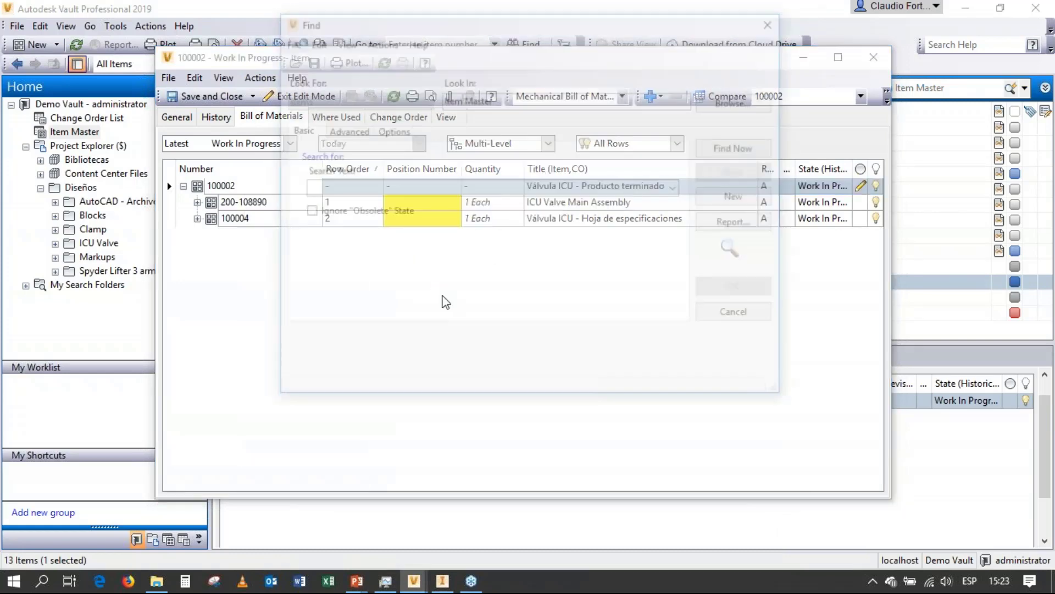
left_click(680, 190)
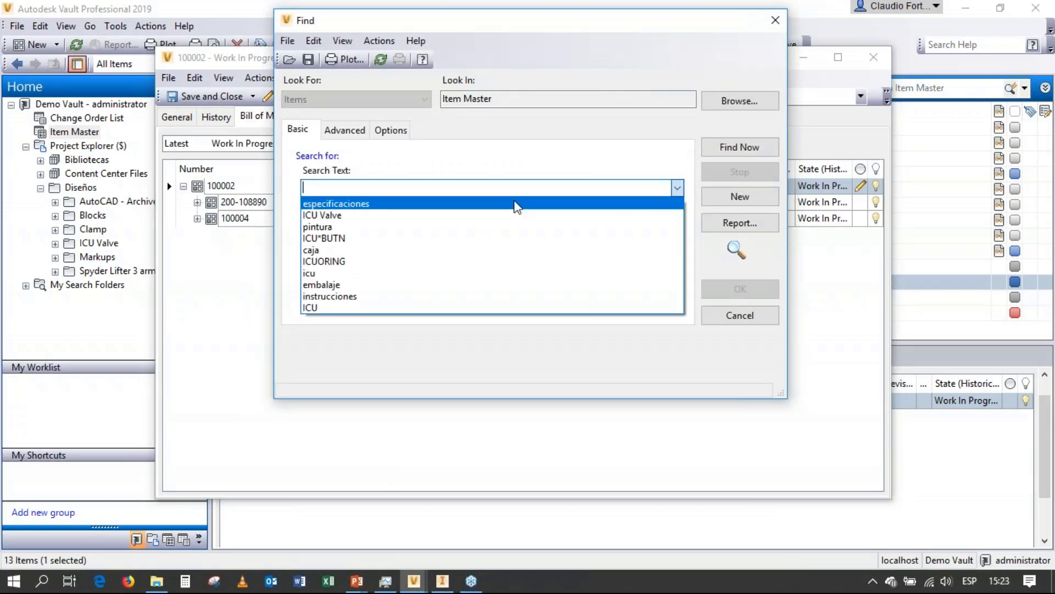
left_click(377, 284)
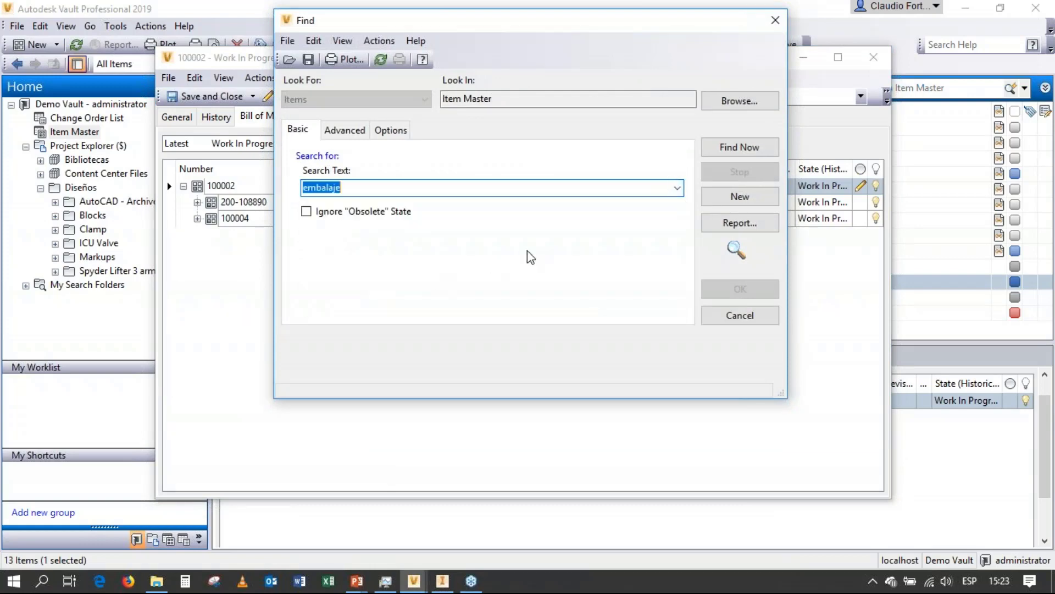
left_click(721, 152)
double_click(554, 342)
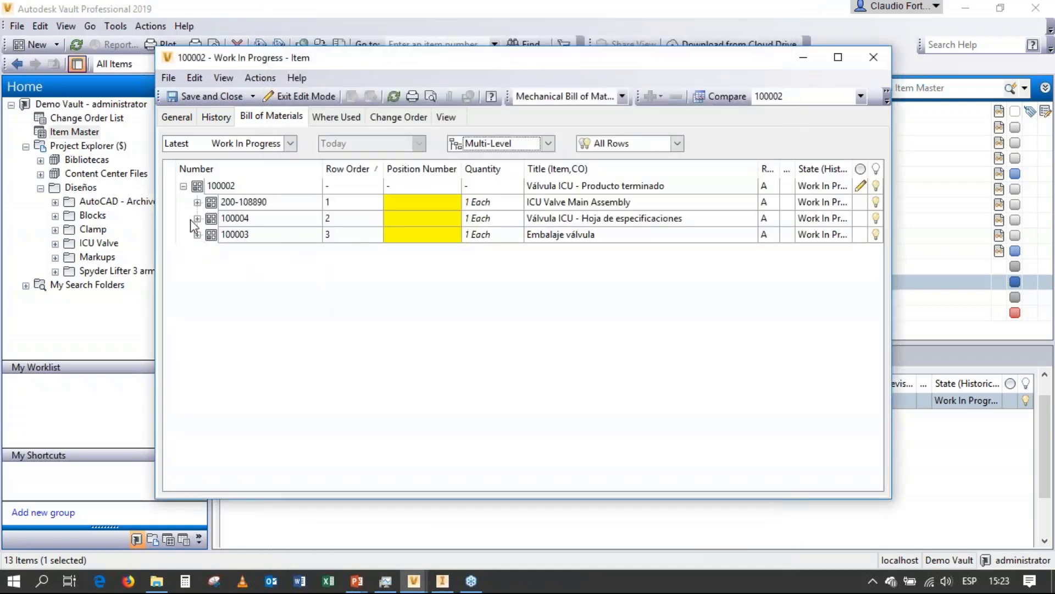
Expand ICU Valve Main Assembly and ICUVALVEASSY in the bill of materials, and save and close the finished-product item
left_click(196, 201)
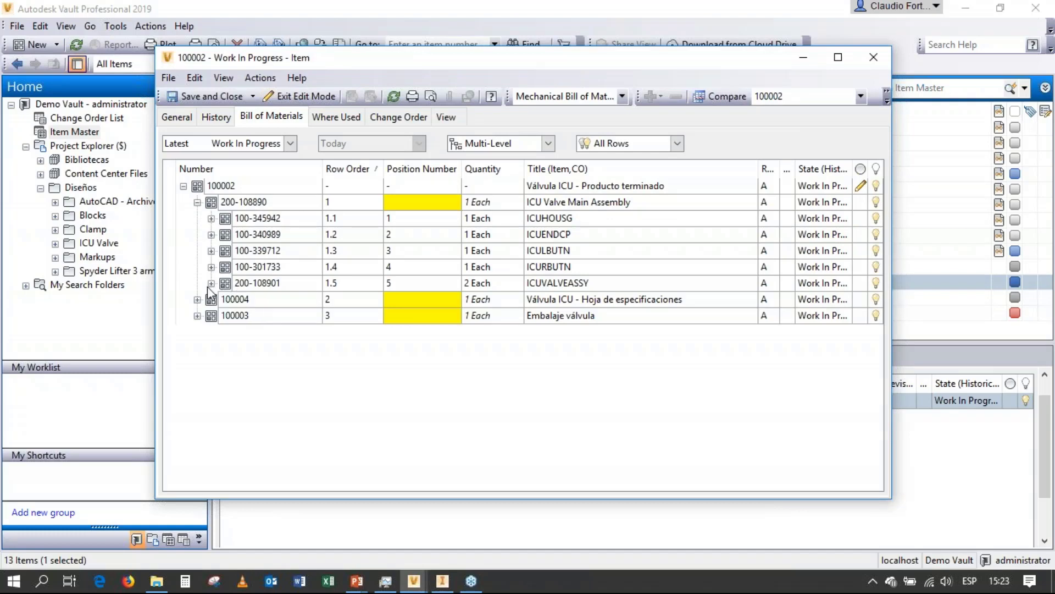
left_click(211, 283)
left_click(230, 187)
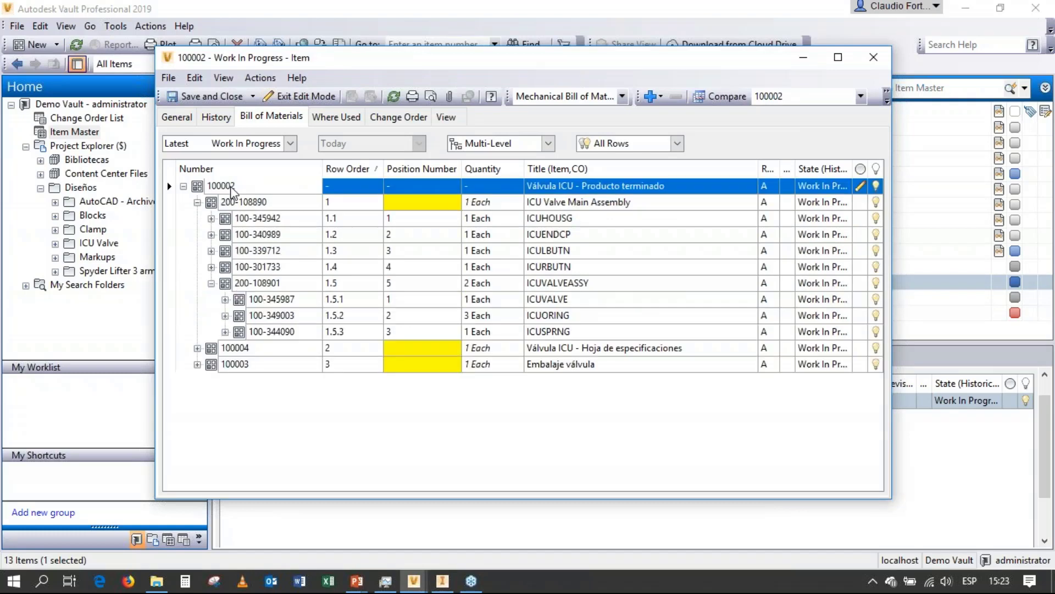
left_click(216, 100)
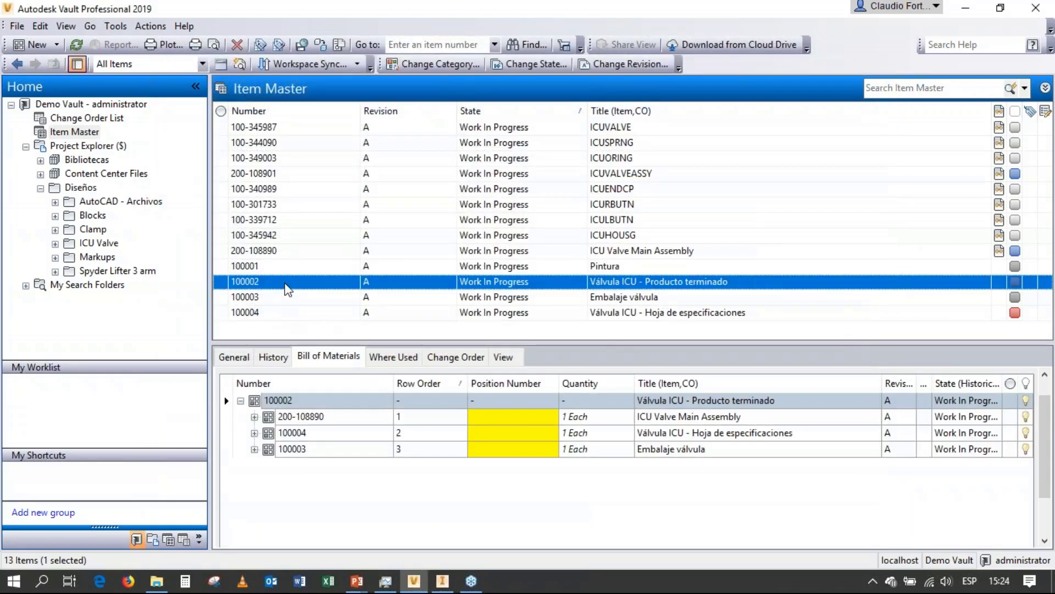
Change the lifecycle state of Válvula ICU - Producto terminado and all its child items to Released
right_click(286, 288)
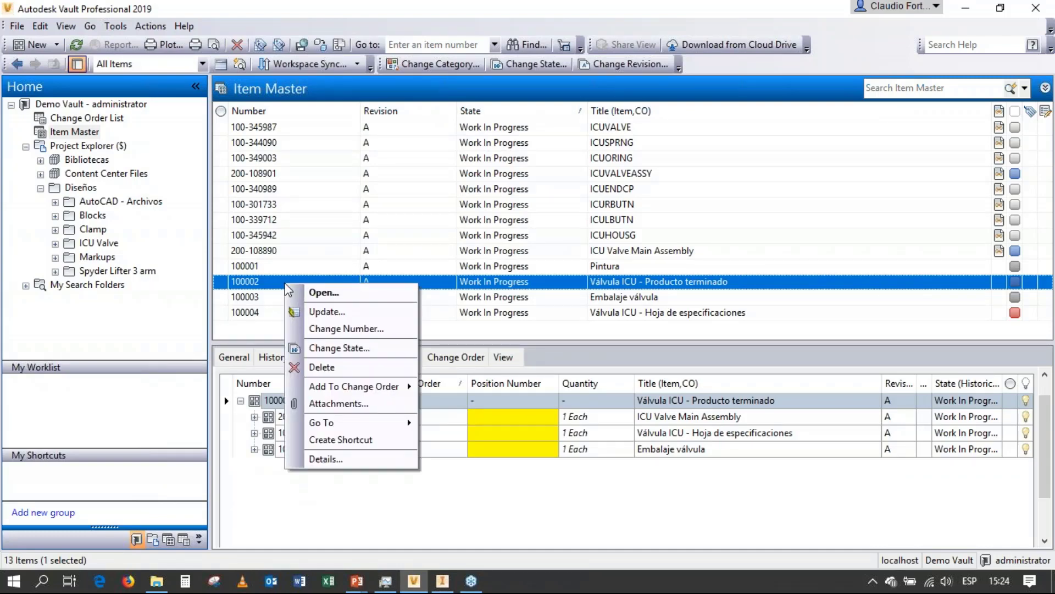
left_click(329, 348)
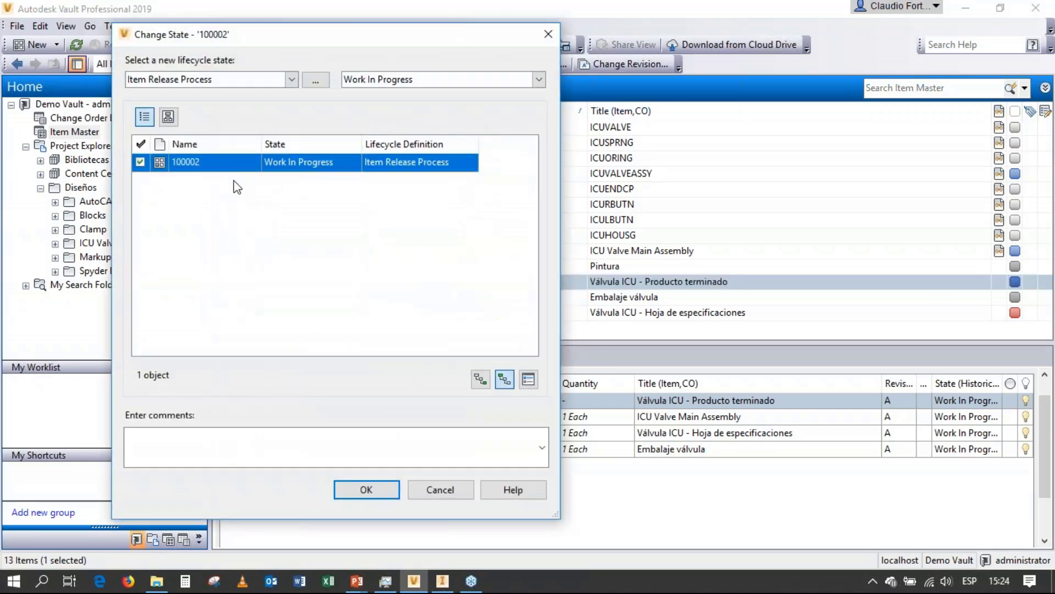
left_click(483, 381)
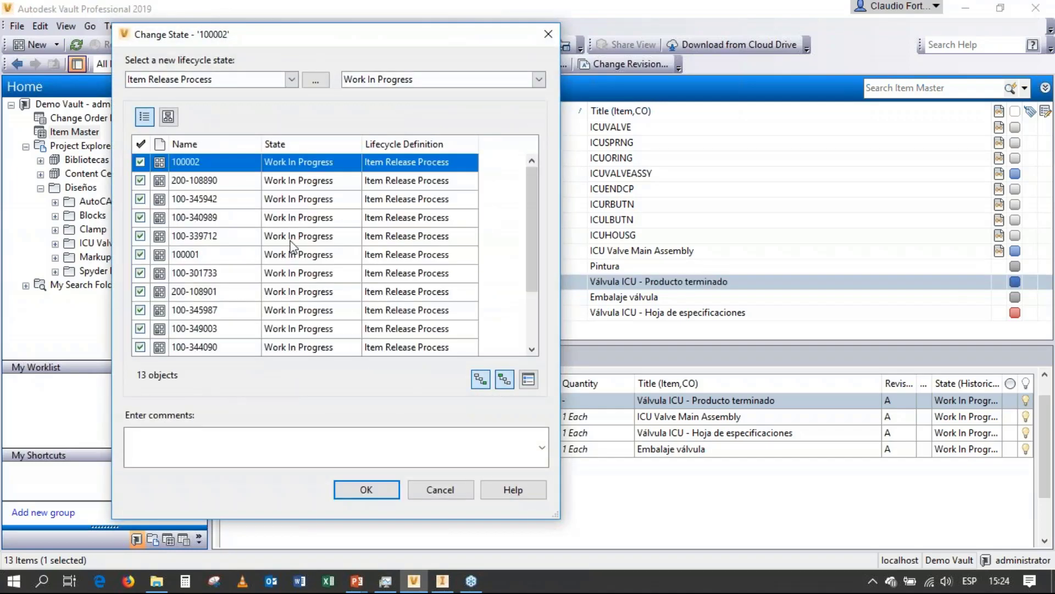
scroll(292, 254, "down", 1)
scroll(293, 254, "up", 1)
left_click(539, 79)
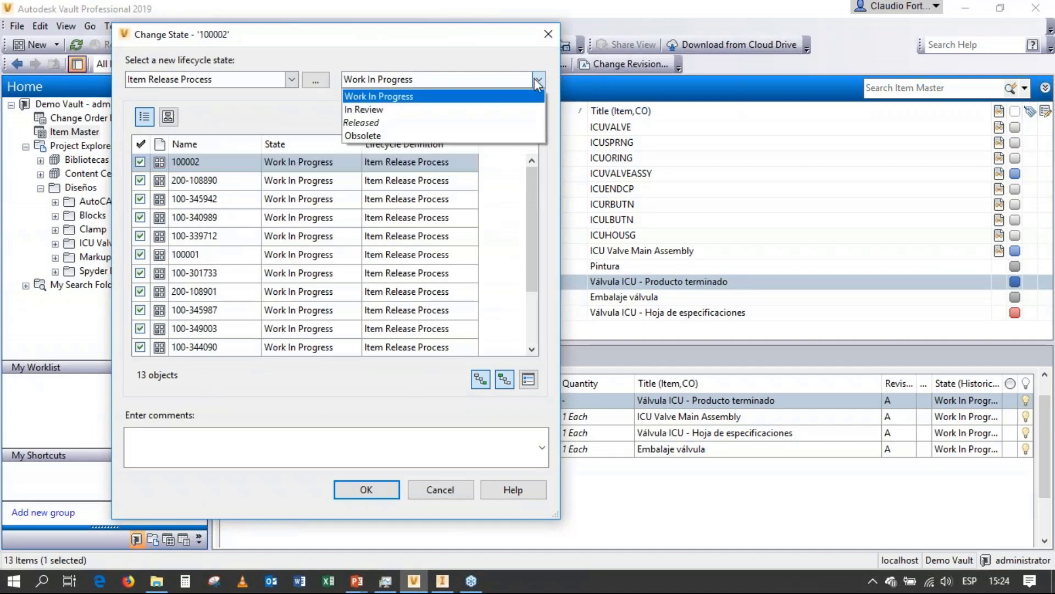
left_click(406, 124)
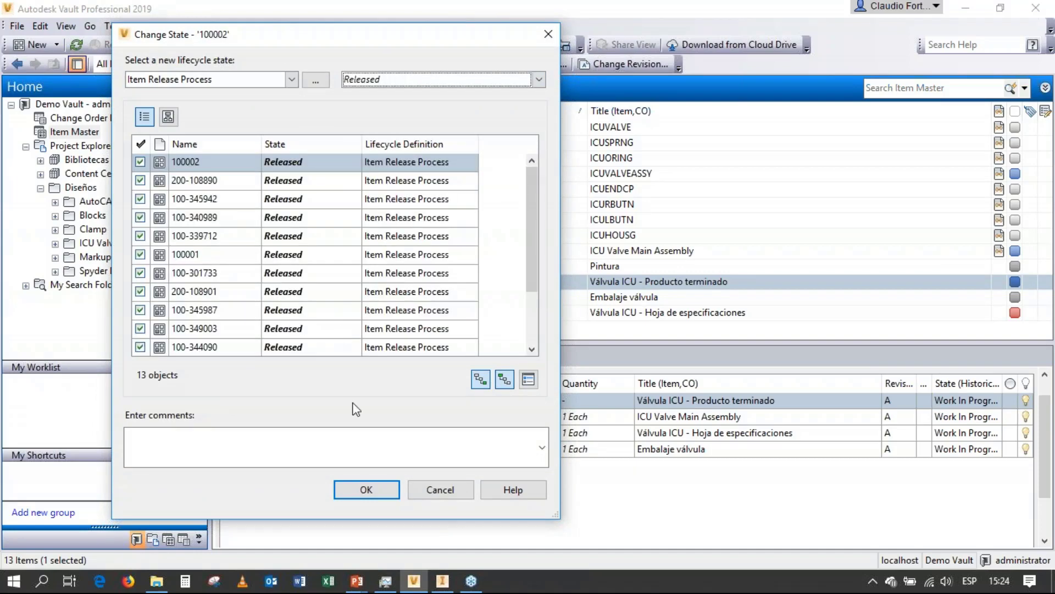
left_click(352, 489)
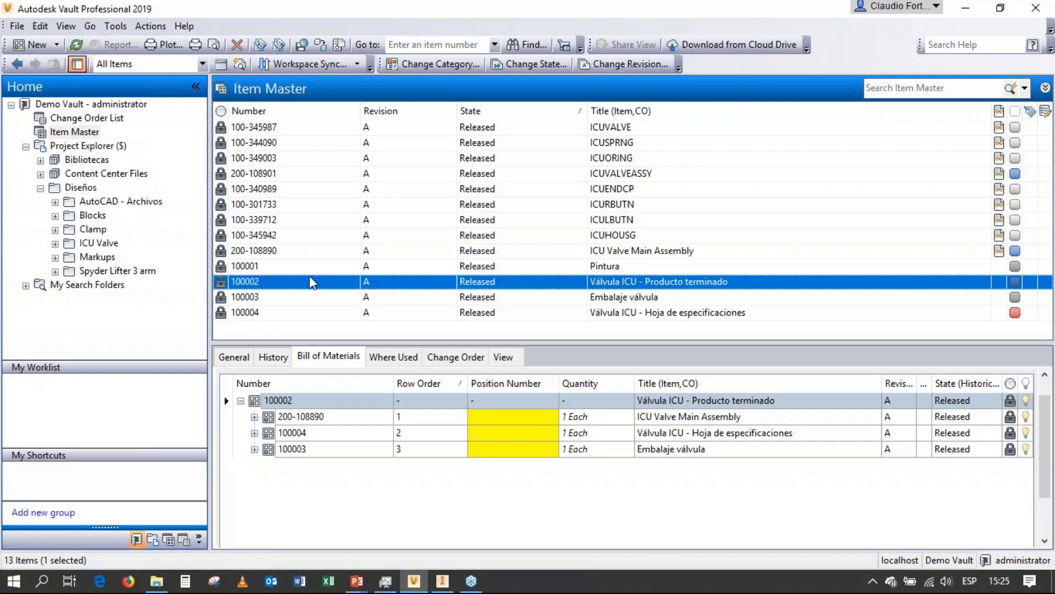
Set ICURBUTN, ICULBUTN, ICU Valve Main Assembly, ICUVALVEASSY and Válvula ICU - Producto terminado to Work In Progress, leaving out their other child items
left_click(416, 208, "ctrl")
left_click(420, 220, "ctrl")
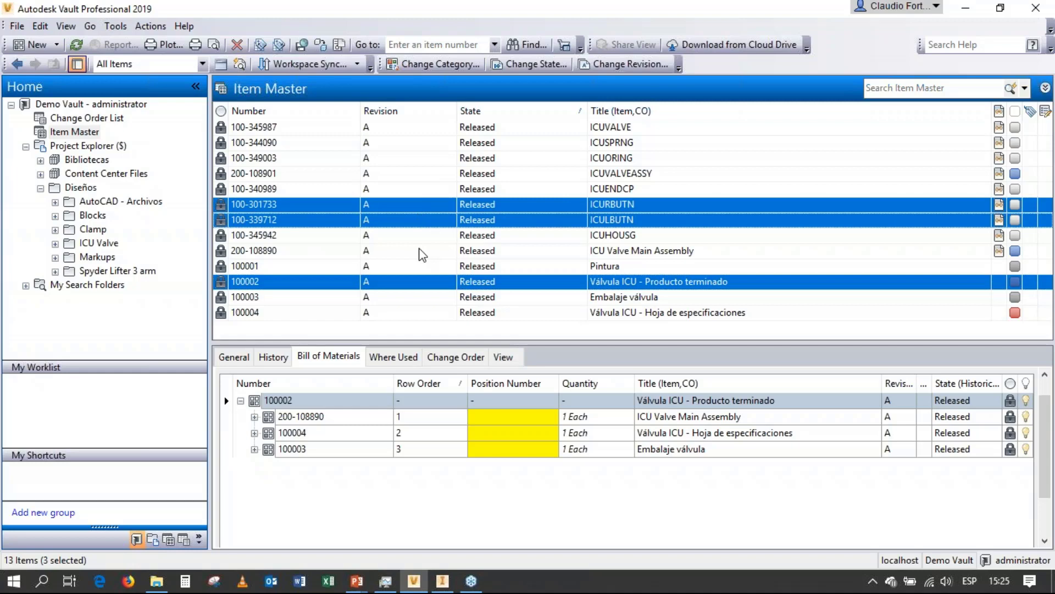
left_click(436, 254, "ctrl")
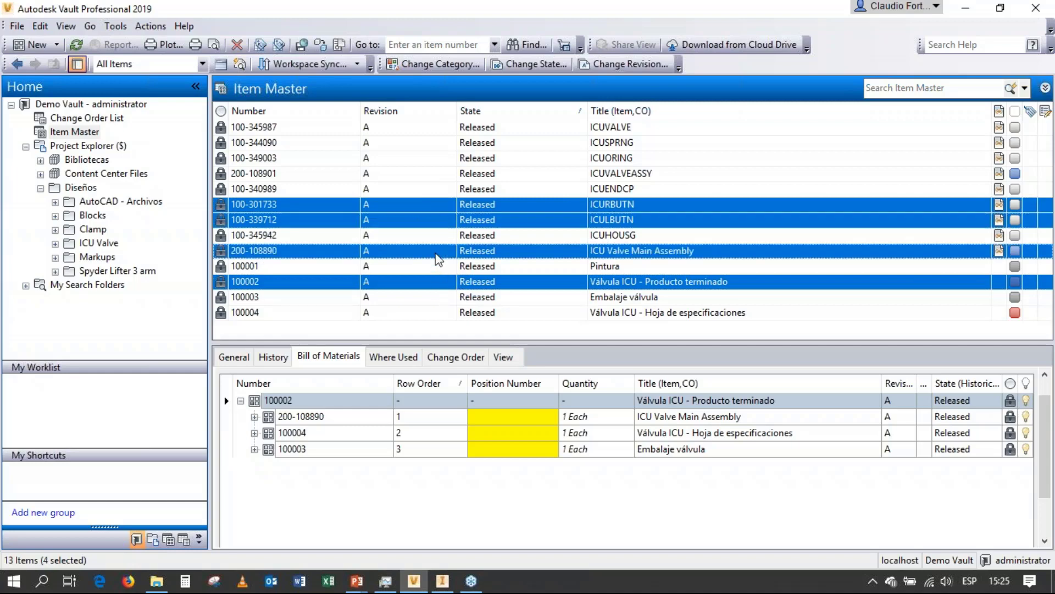
left_click(419, 175, "ctrl")
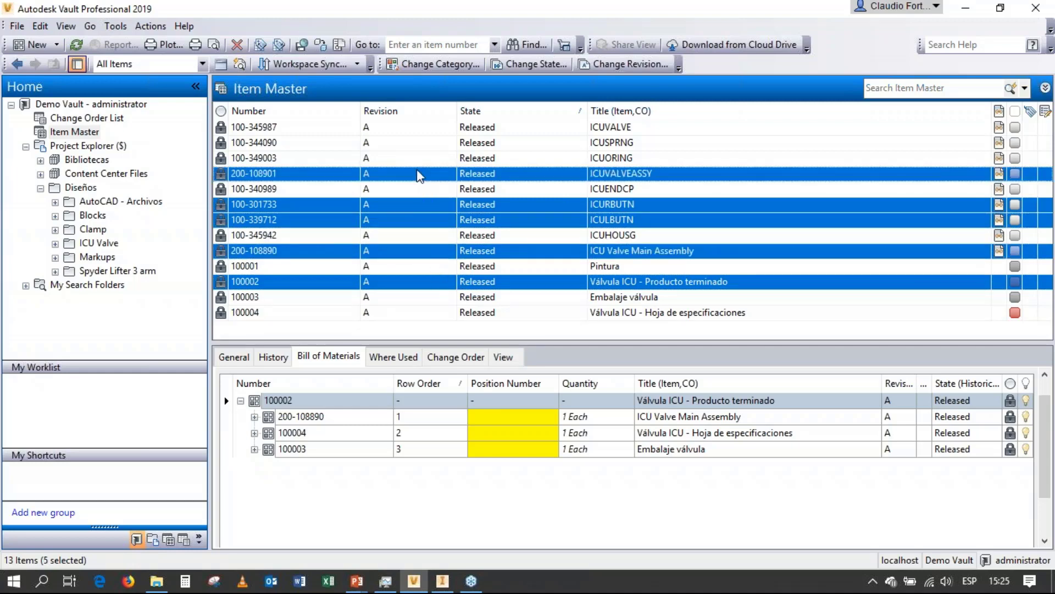
right_click(418, 174)
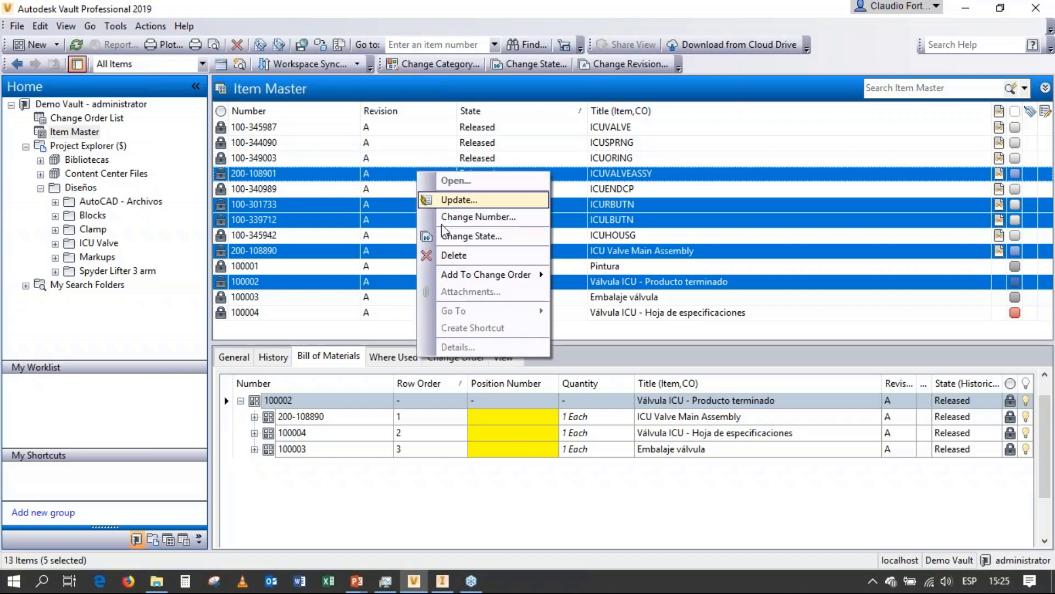
left_click(464, 234)
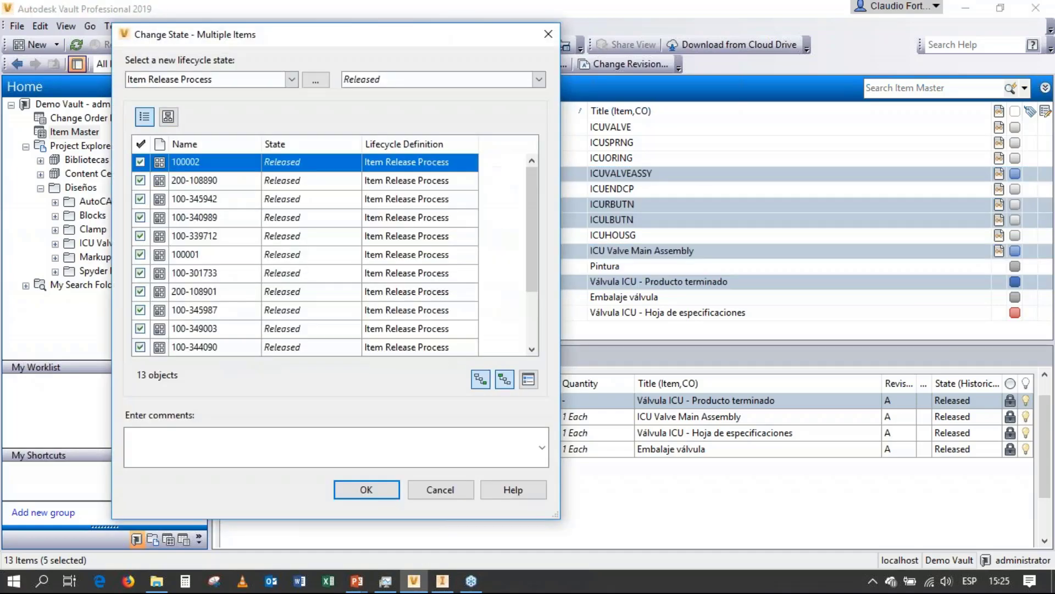
left_click(481, 379)
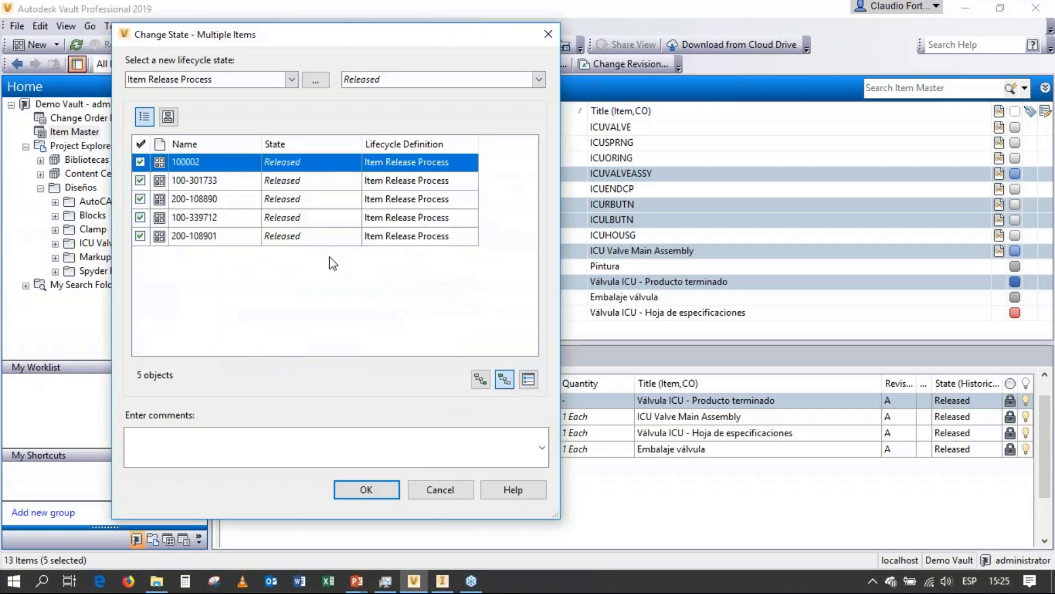
left_click(541, 80)
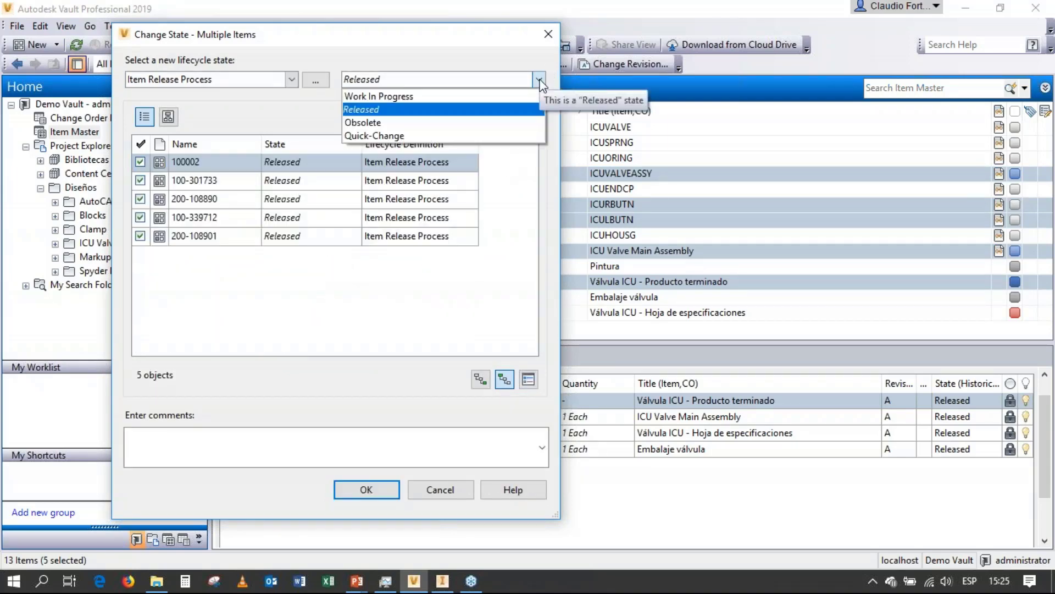
left_click(473, 96)
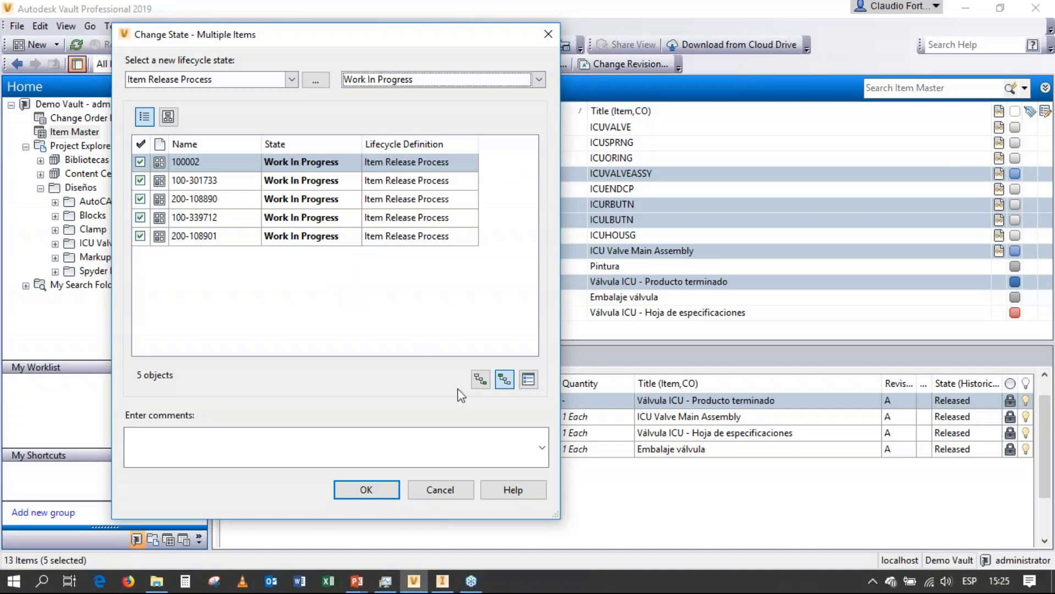
left_click(365, 490)
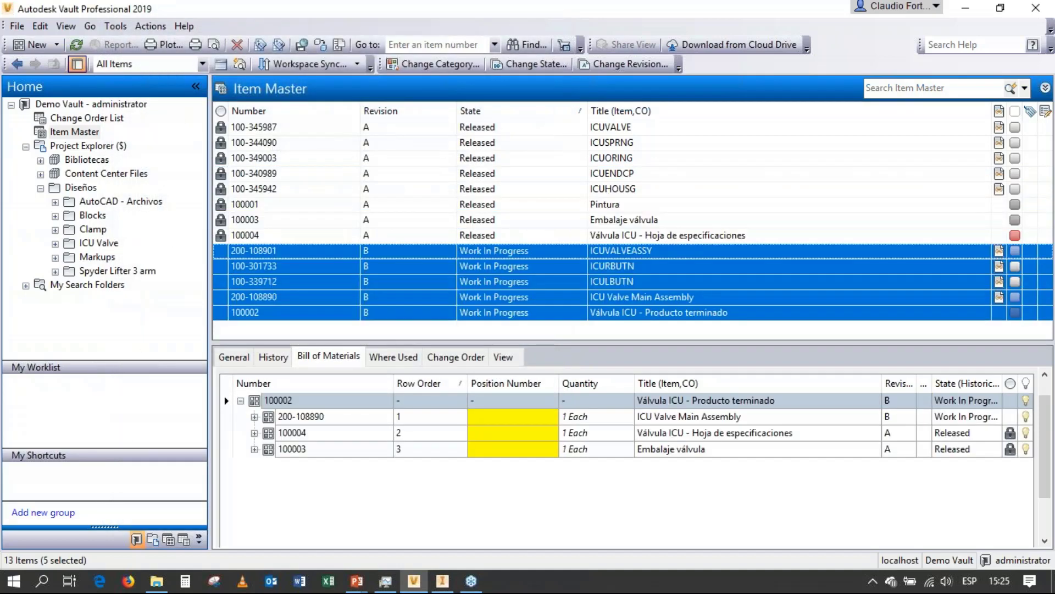
Review the bills of materials of the five Work In Progress items one by one, from ICUVALVEASSY to the finished product
left_click(386, 254)
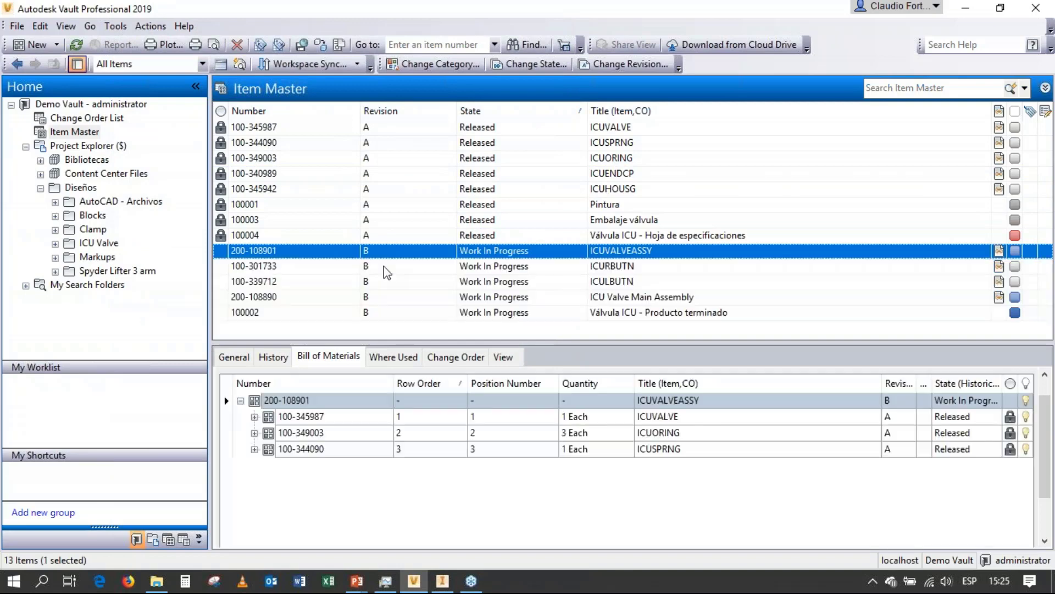
left_click(384, 269)
left_click(388, 282)
left_click(394, 297)
left_click(394, 312)
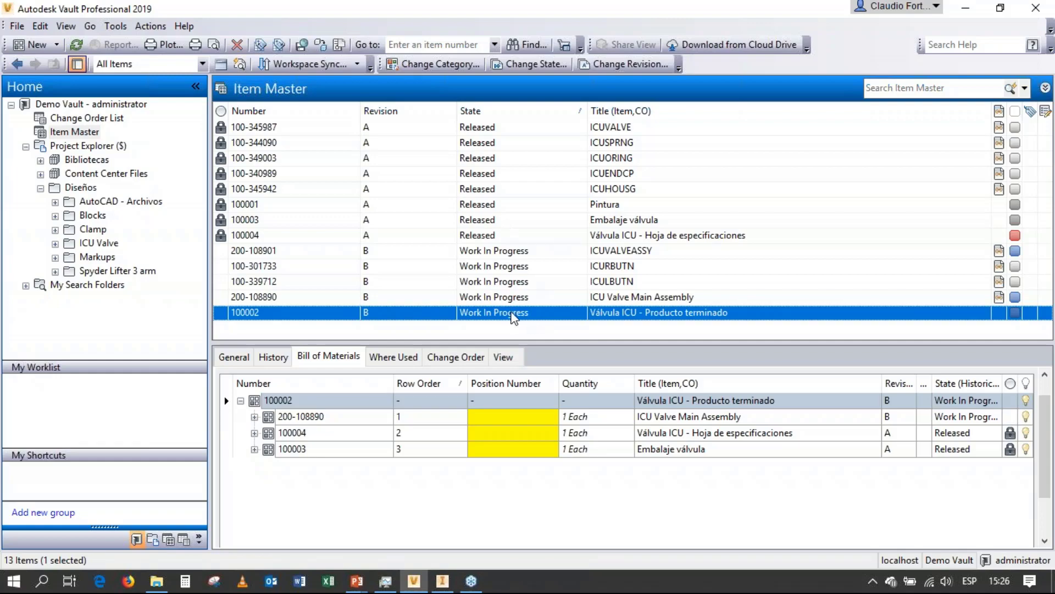
Open Válvula ICU - Producto terminado for editing and expand its bill of materials to the Pintura rows under ICULBUTN and ICURBUTN
double_click(521, 313)
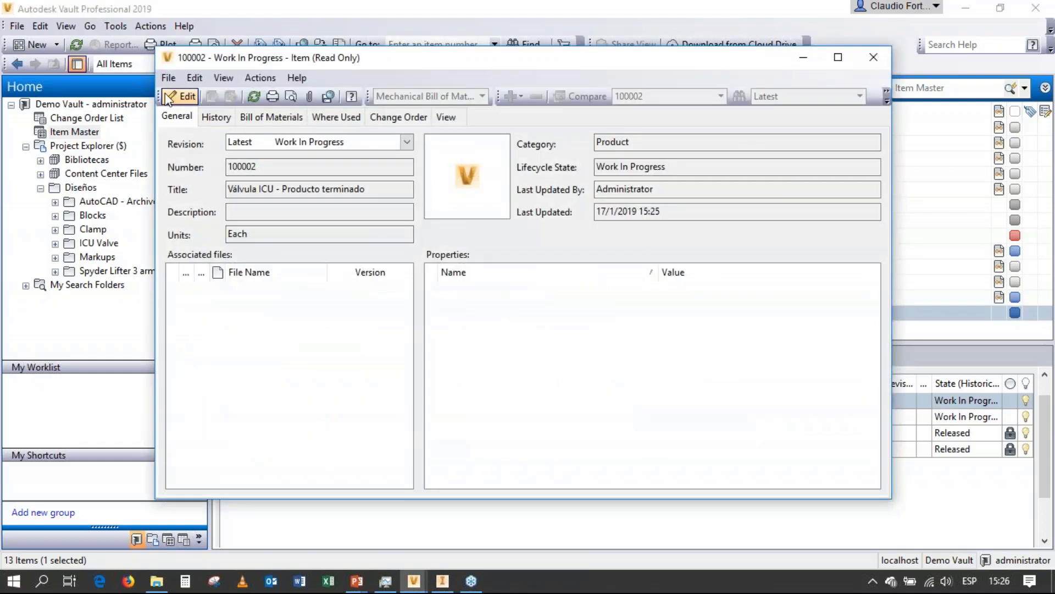
left_click(182, 96)
left_click(271, 116)
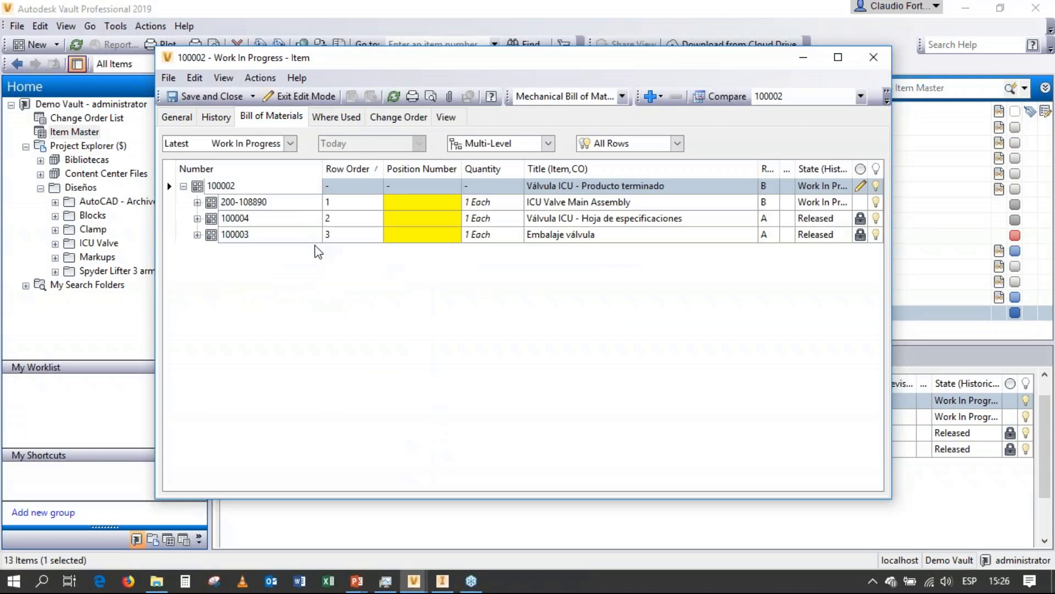
left_click(197, 201)
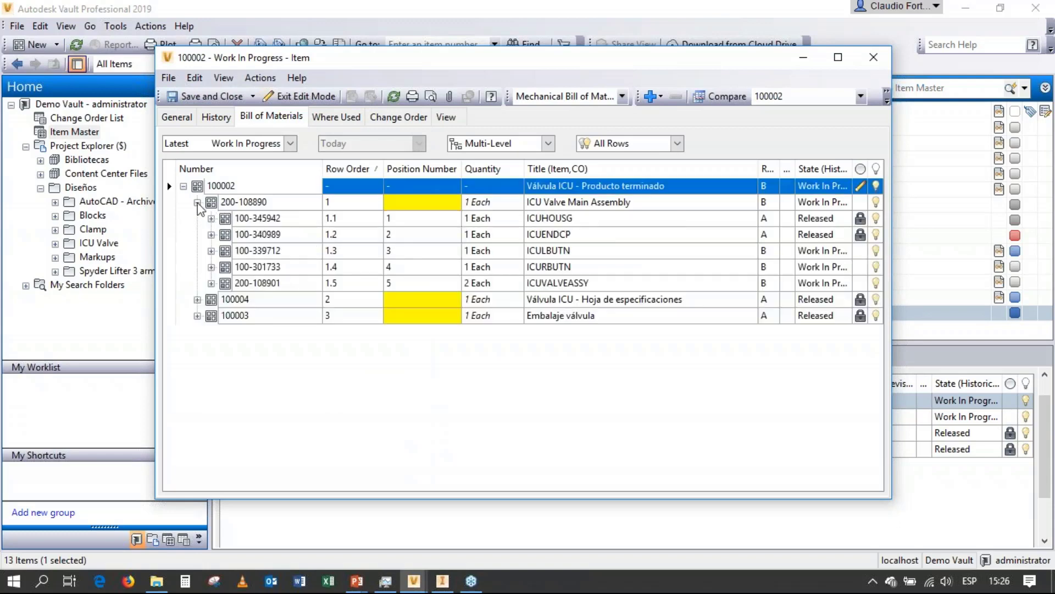
left_click(211, 250)
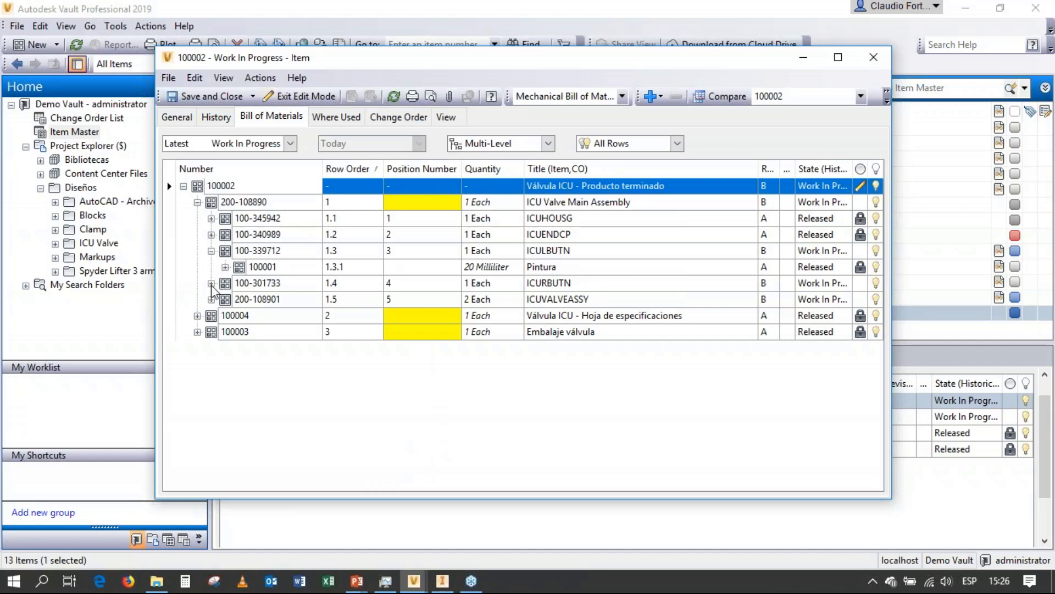
left_click(211, 283)
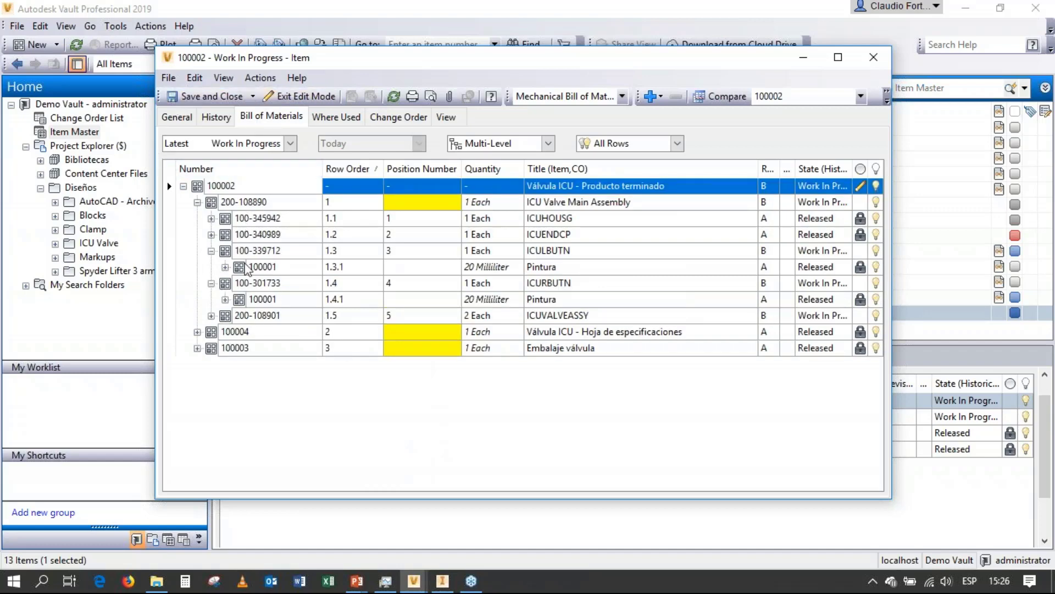
Remove the Pintura rows under ICULBUTN and ICURBUTN from the finished product's bill of materials
left_click(268, 270)
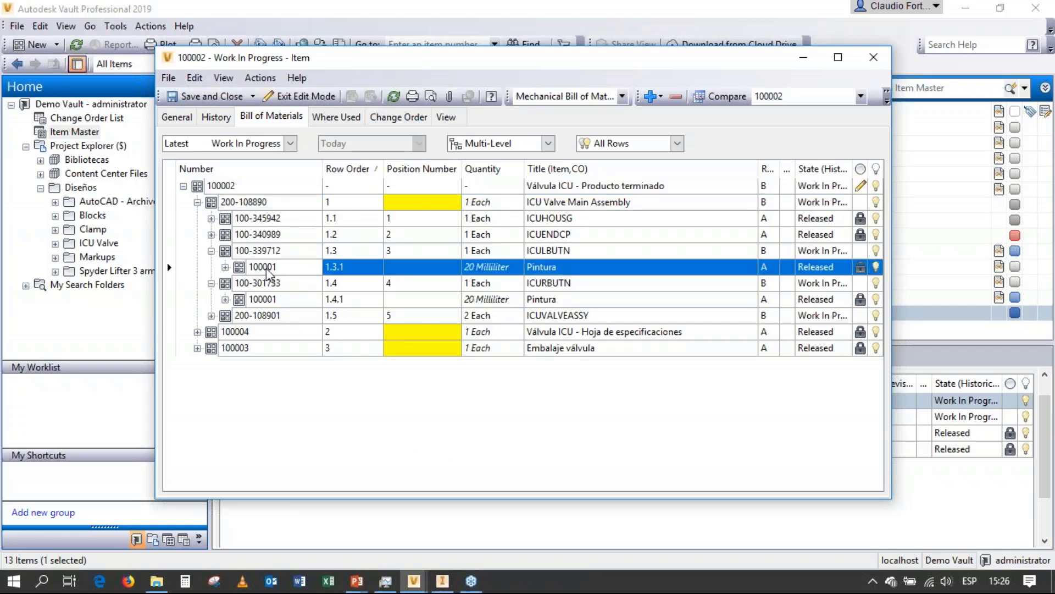
right_click(268, 270)
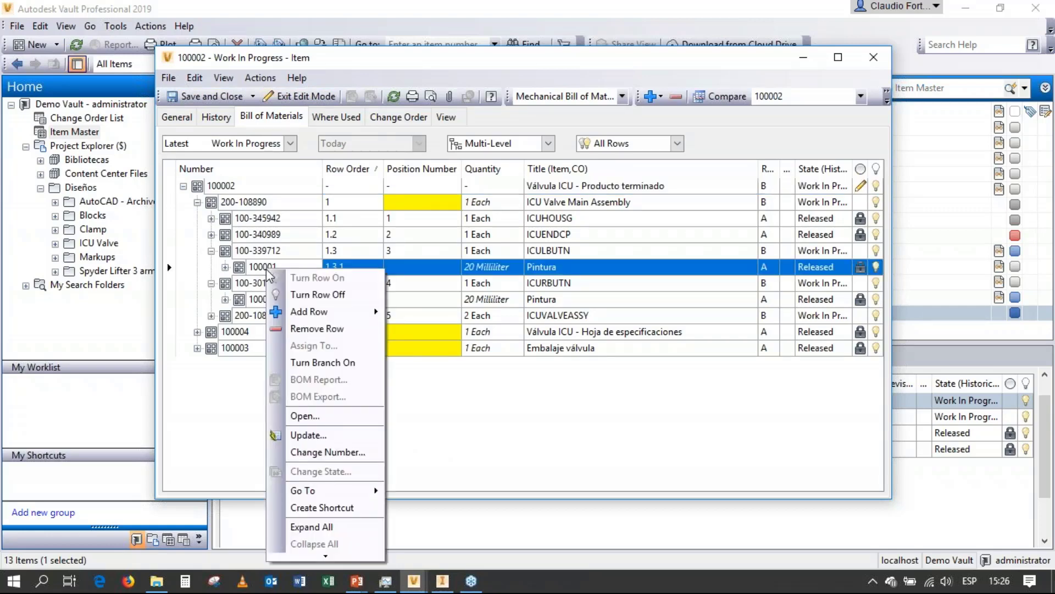
left_click(304, 330)
left_click(503, 294)
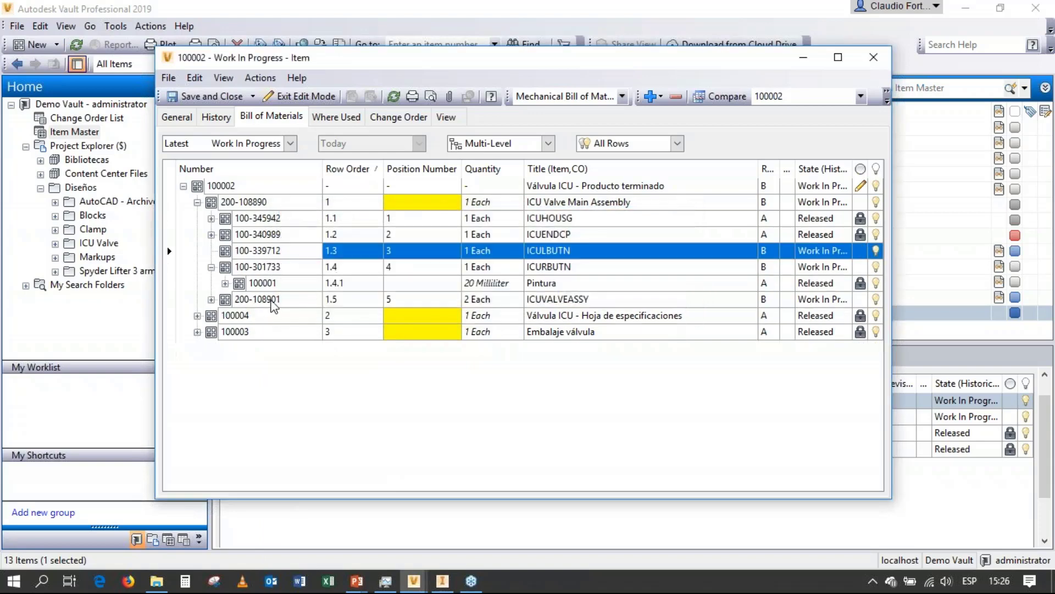
right_click(258, 286)
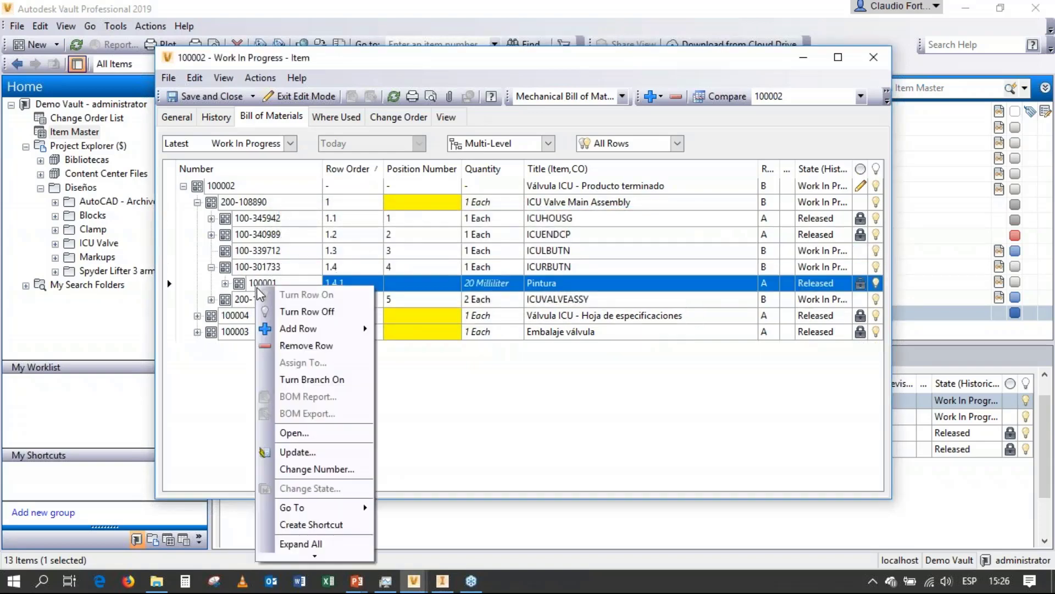
left_click(310, 346)
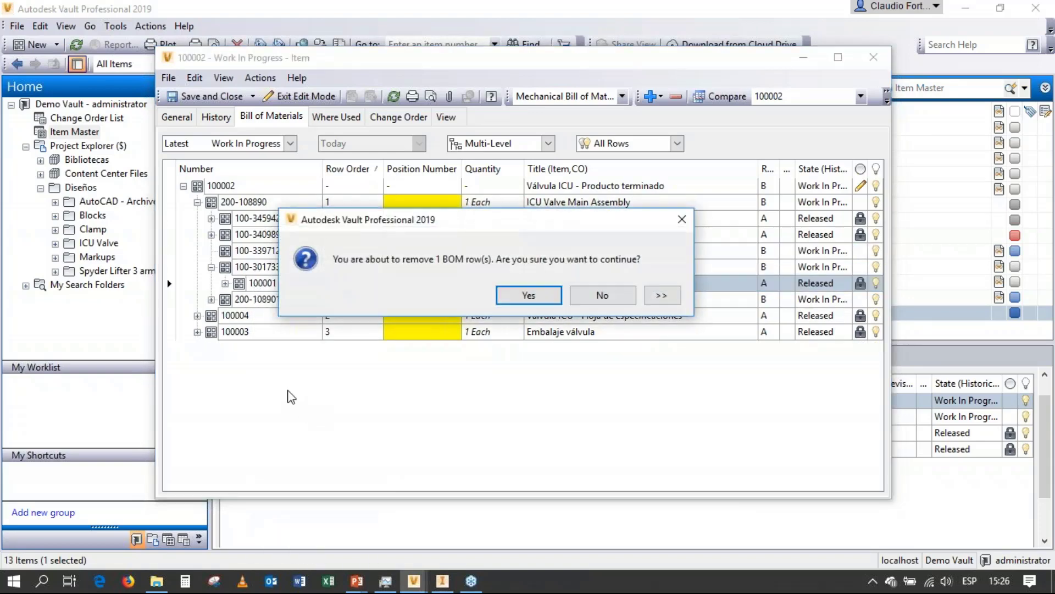
left_click(529, 295)
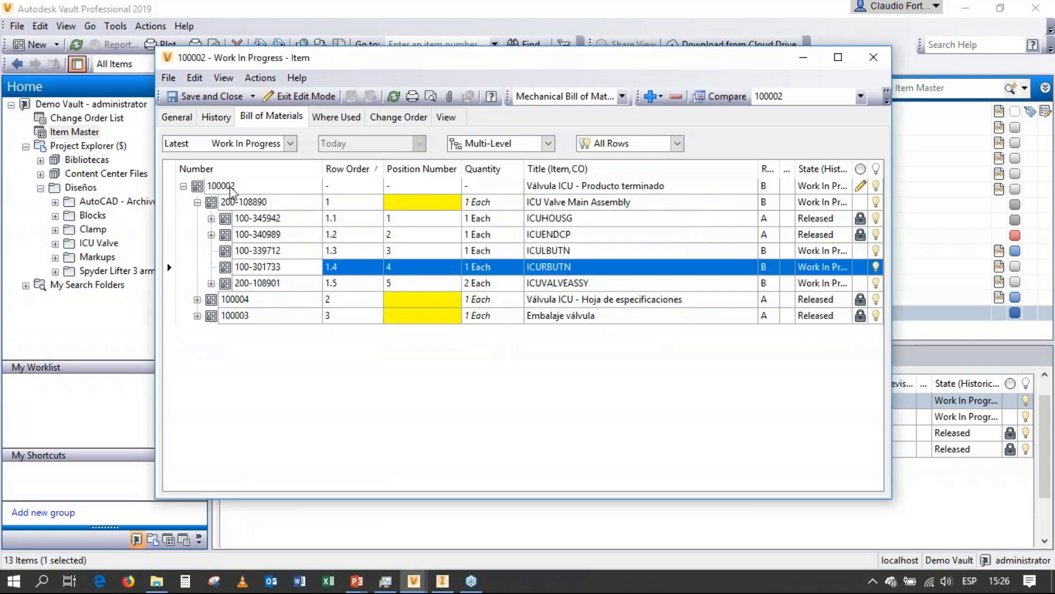
Add the existing ICUORING item as a new row directly under Válvula ICU - Producto terminado
right_click(230, 187)
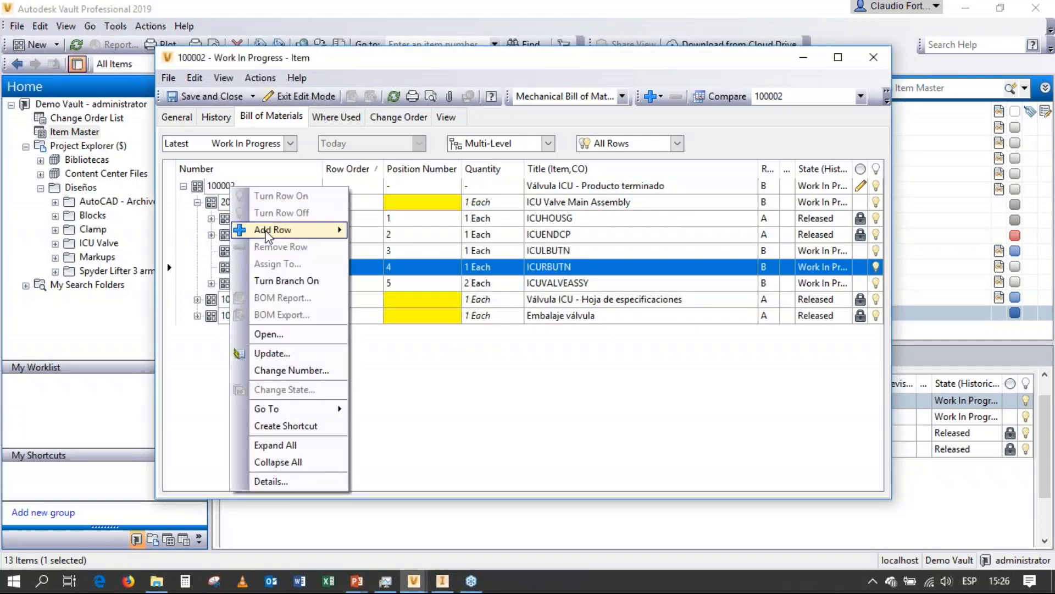
mouse_move(268, 232)
left_click(385, 231)
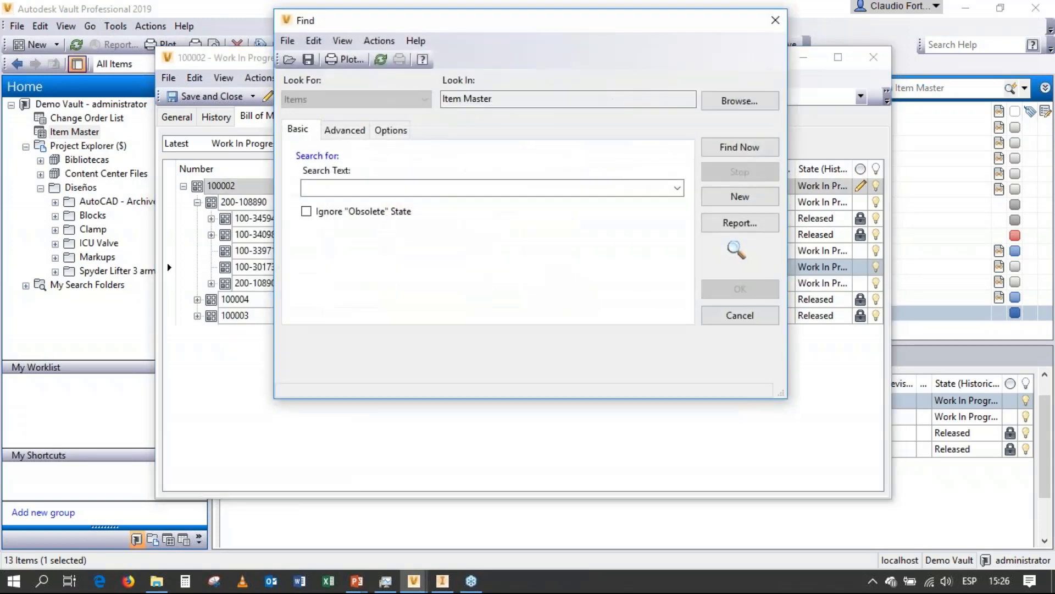
left_click(677, 188)
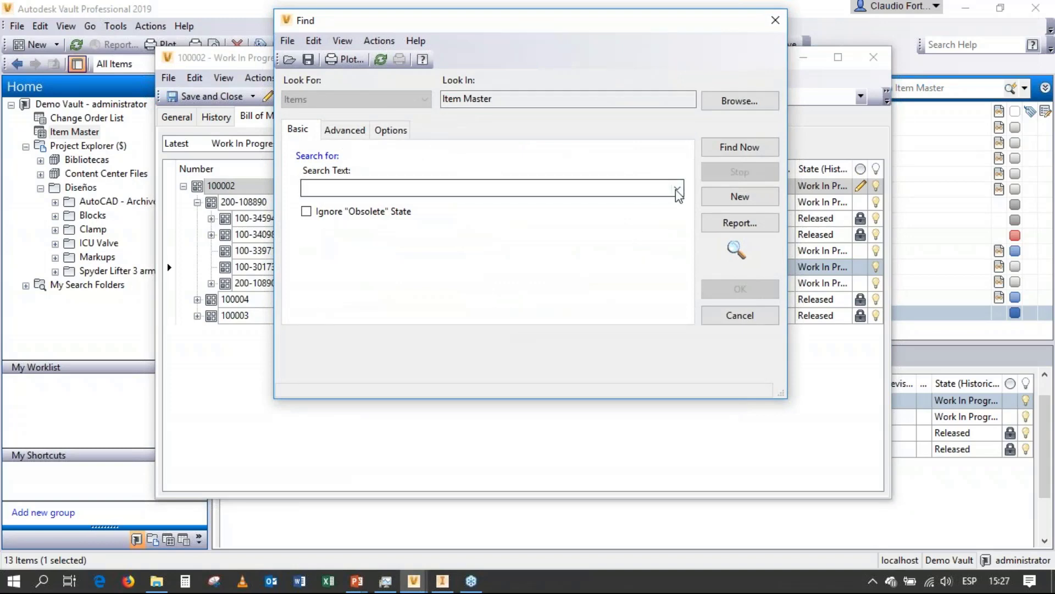
left_click(341, 273)
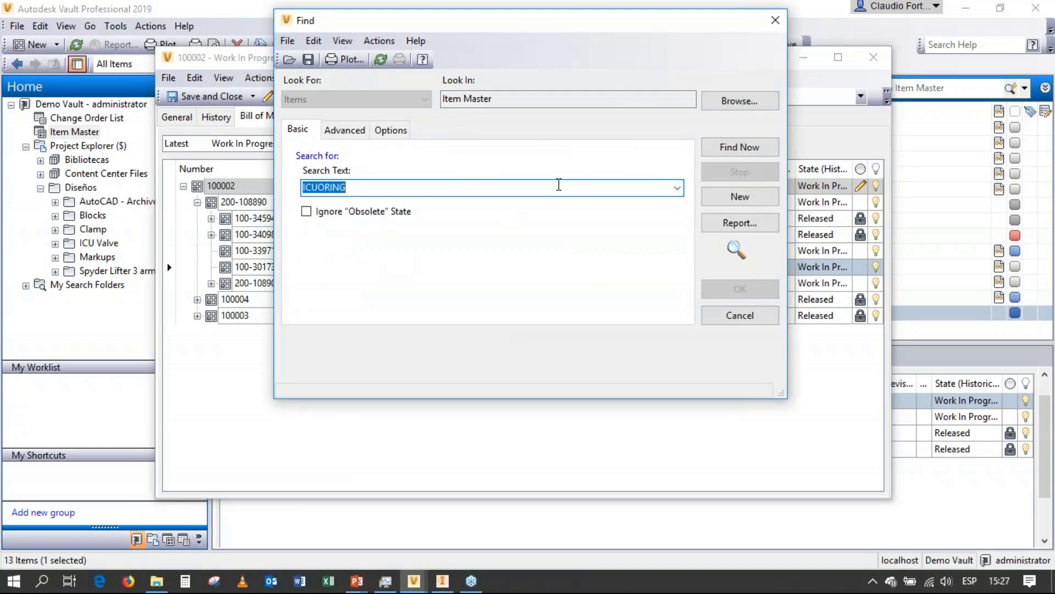
left_click(730, 148)
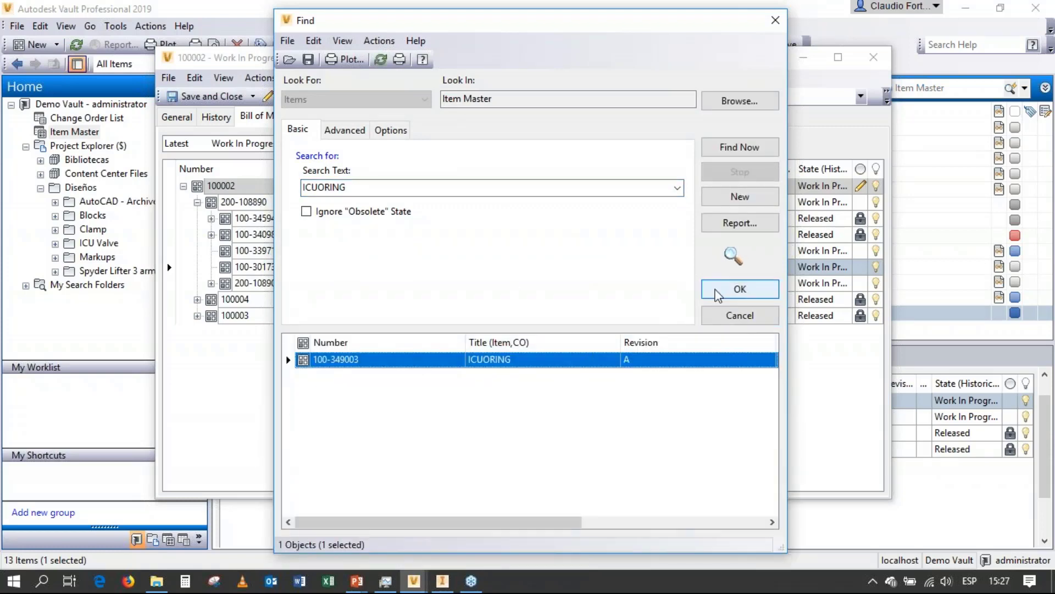
left_click(717, 291)
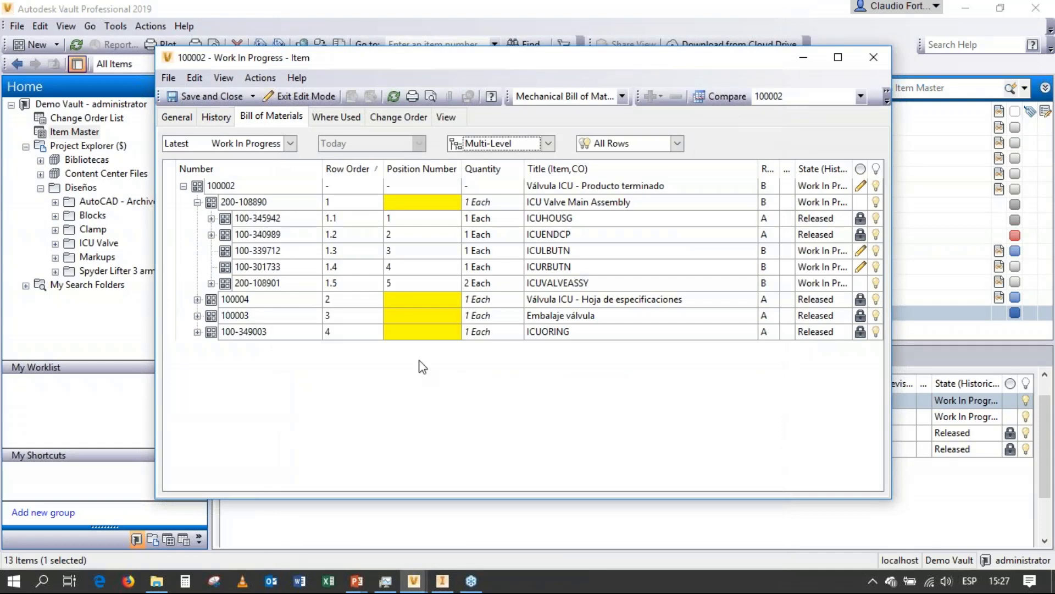
Set the quantity of the top-level ICUORING row to 3, and save and close the item
left_click(487, 331)
left_click_drag(478, 333, 430, 336)
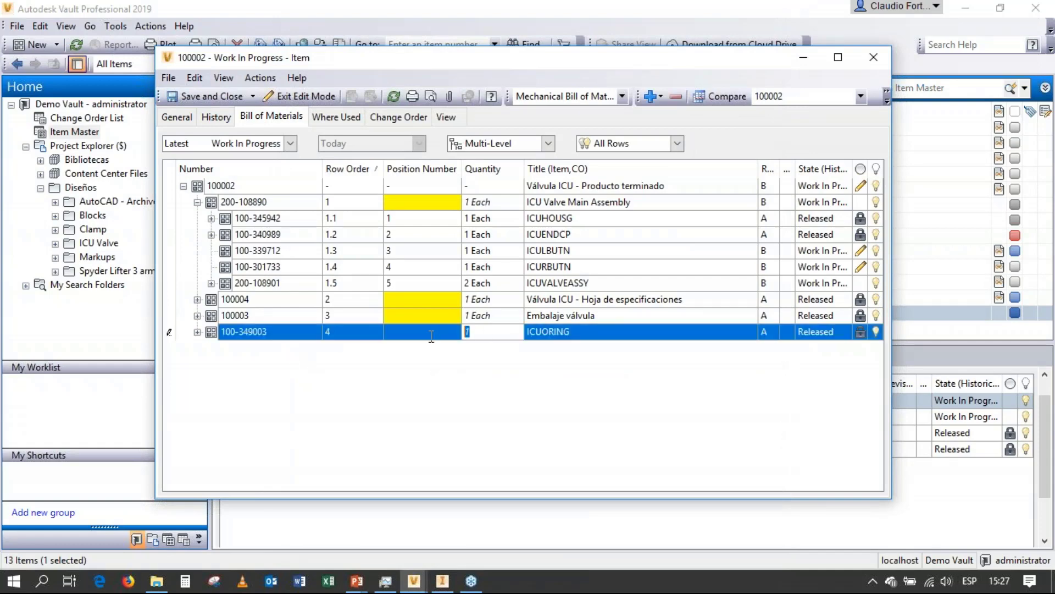
type("3")
key("Return")
left_click(204, 96)
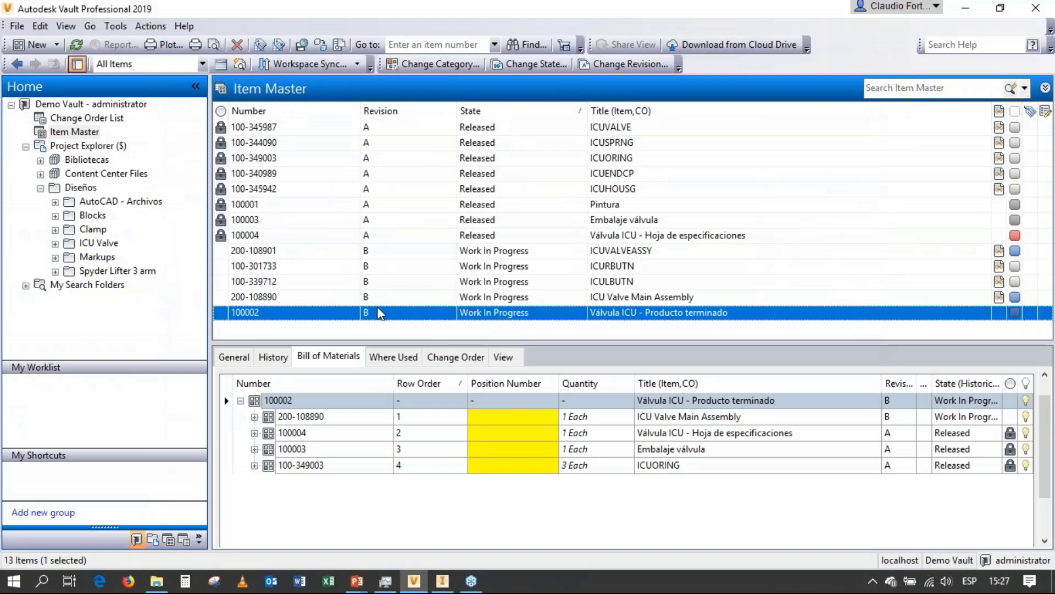
Change the lifecycle state of Válvula ICU - Producto terminado and its child items to Released, including the revised subassemblies
right_click(378, 313)
left_click(432, 371)
left_click(479, 380)
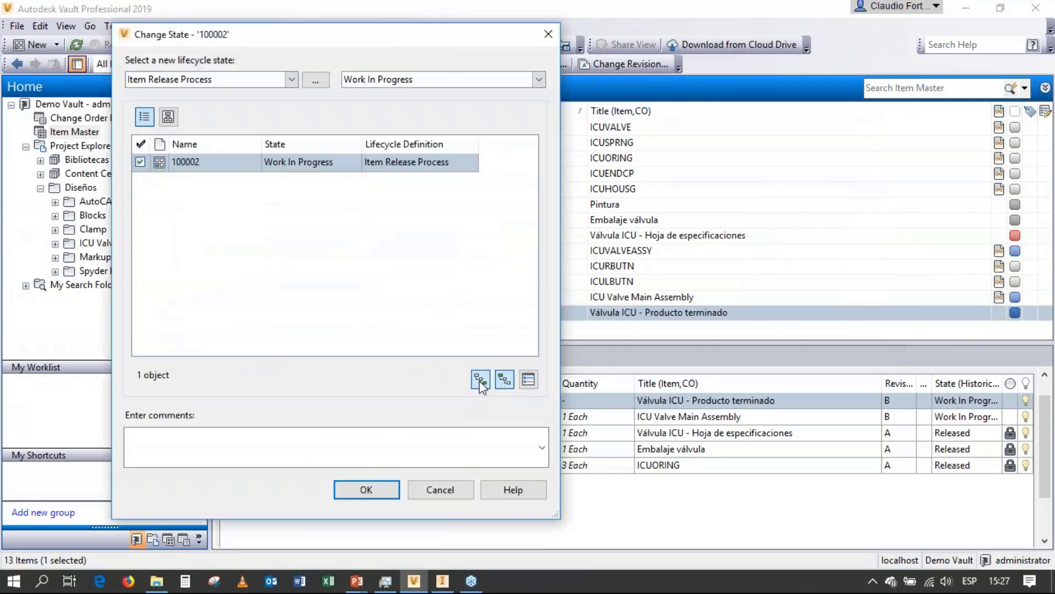
left_click(539, 80)
left_click(492, 106)
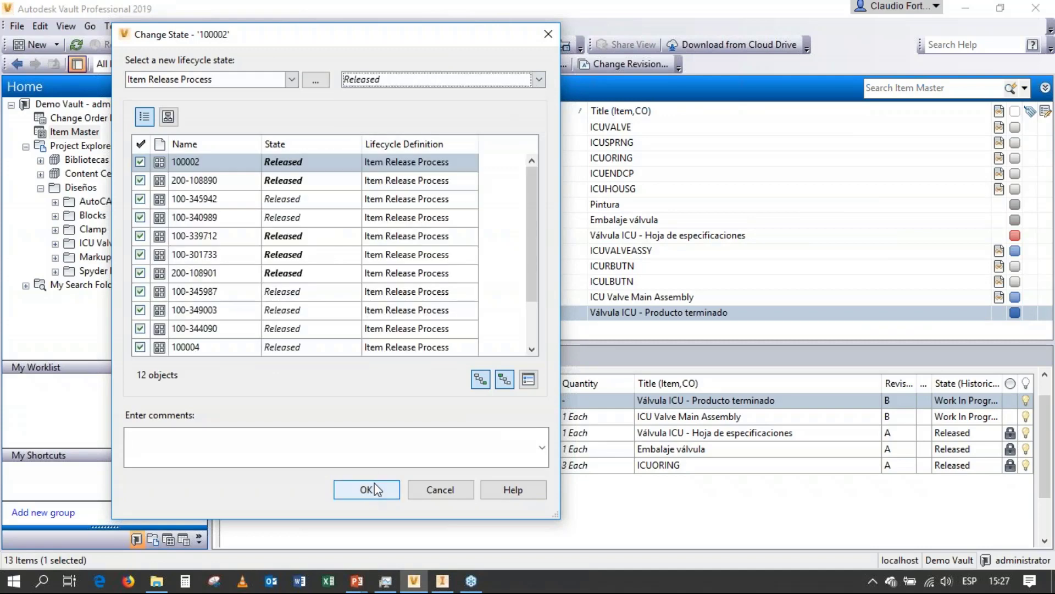
left_click(367, 489)
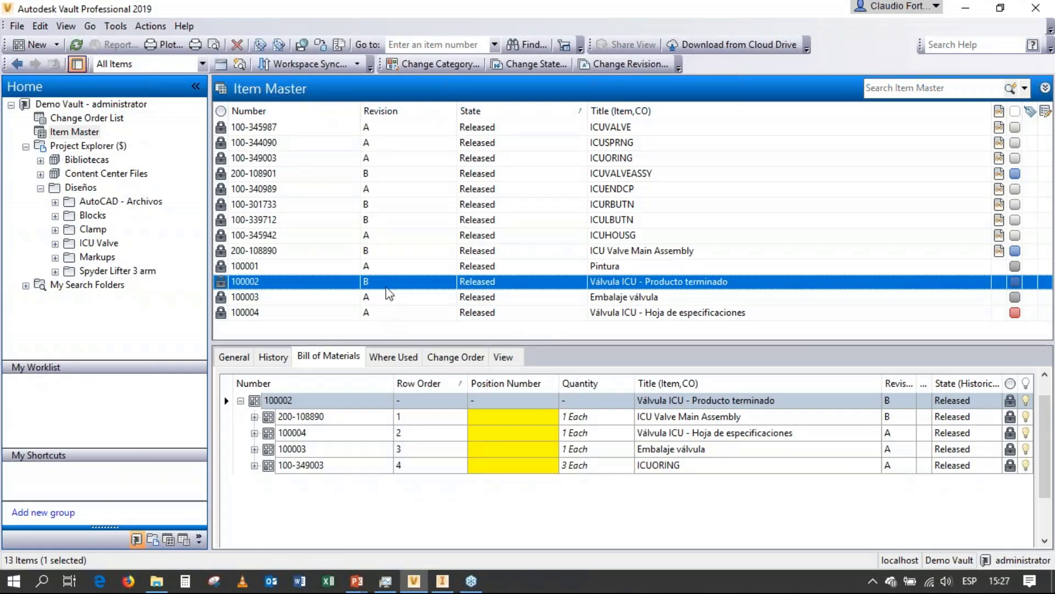
Open the released Válvula ICU - Producto terminado and expand its bill of materials down to the ICUVALVEASSY components
double_click(387, 284)
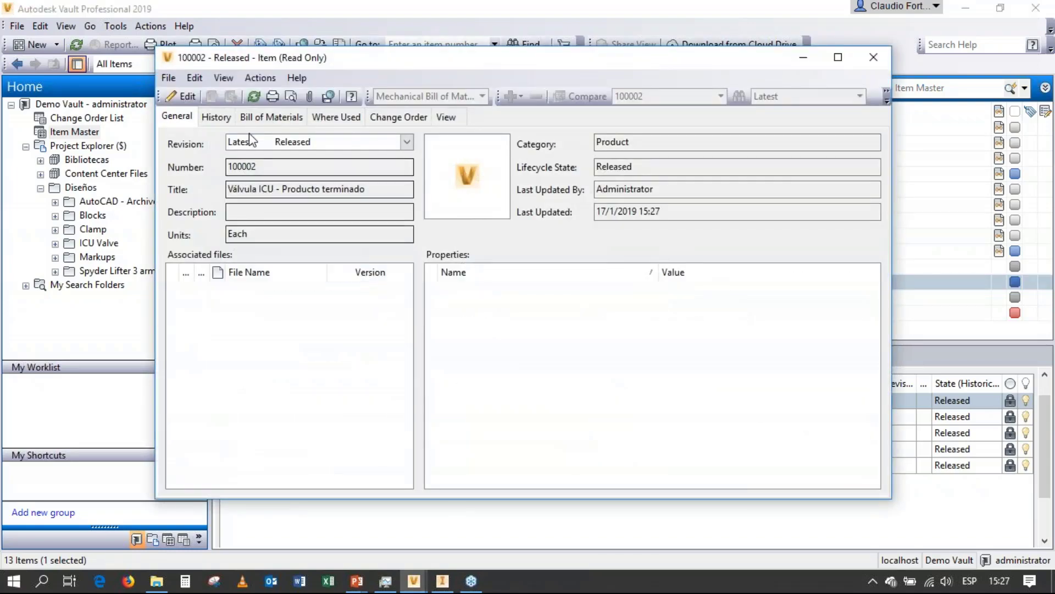
left_click(269, 116)
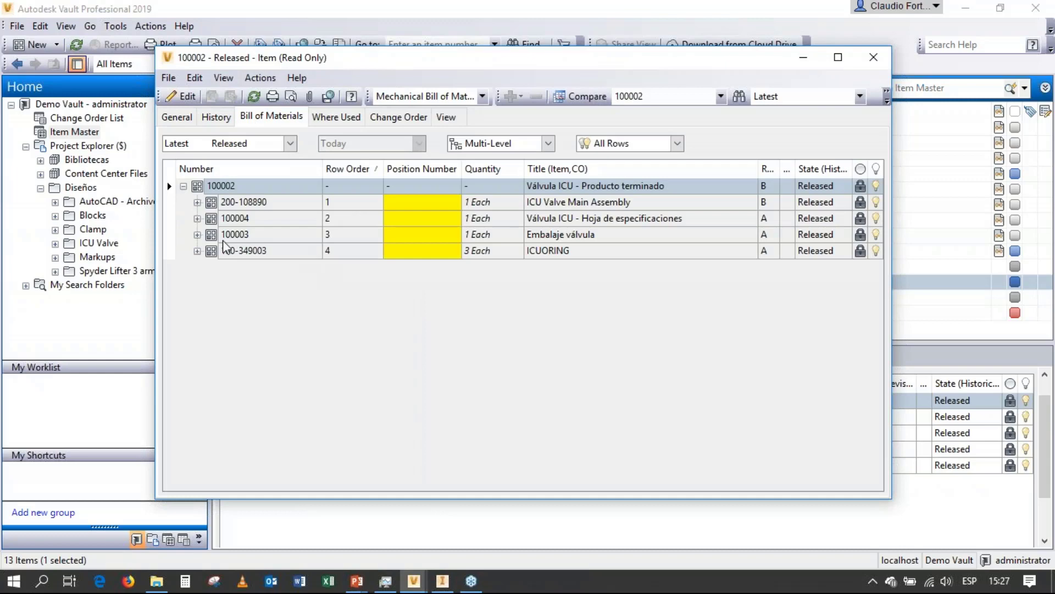
left_click(197, 250)
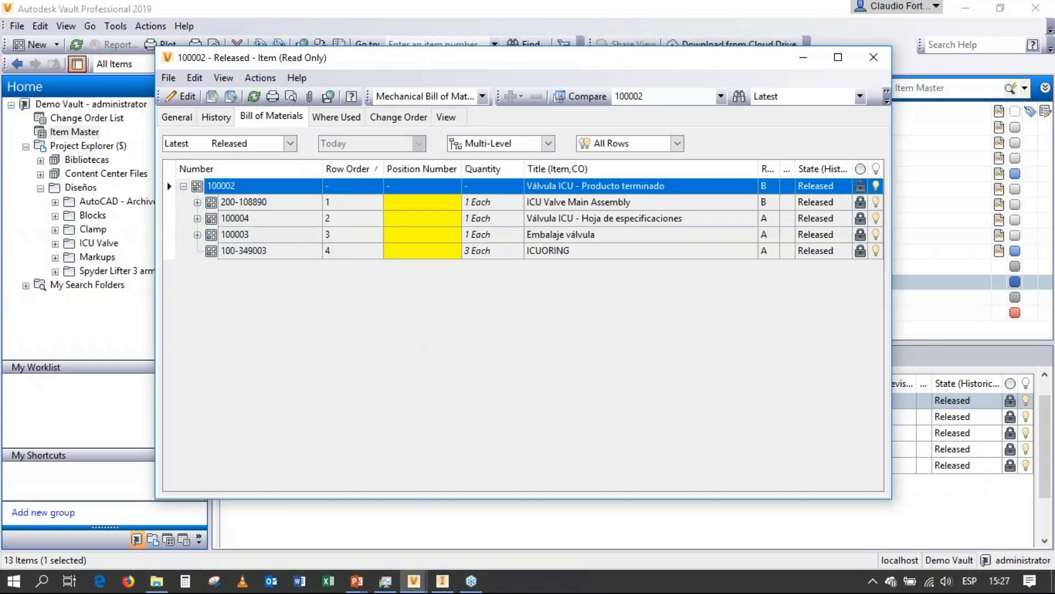
left_click(198, 235)
left_click(197, 218)
left_click(197, 203)
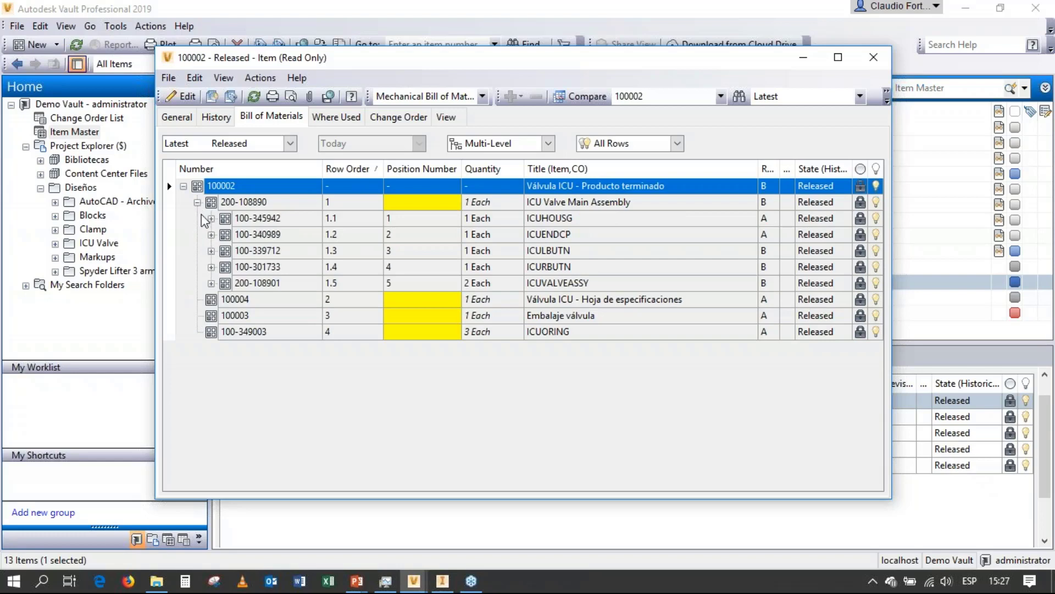
left_click(211, 283)
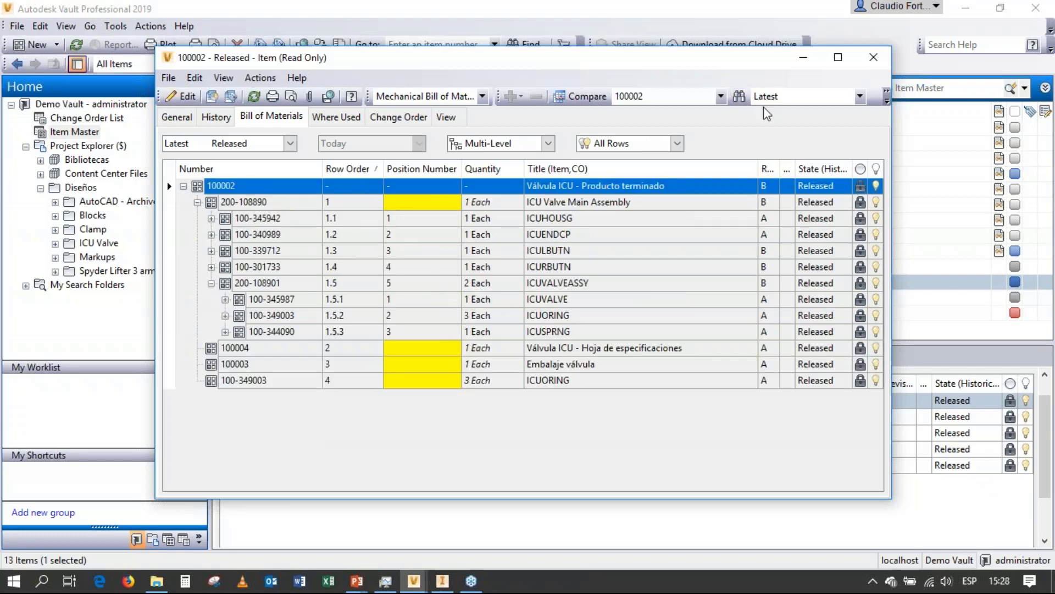
Compare the finished product's latest bill of materials with version A - 3 - Released, expanding ICULBUTN and ICURBUTN
left_click(859, 104)
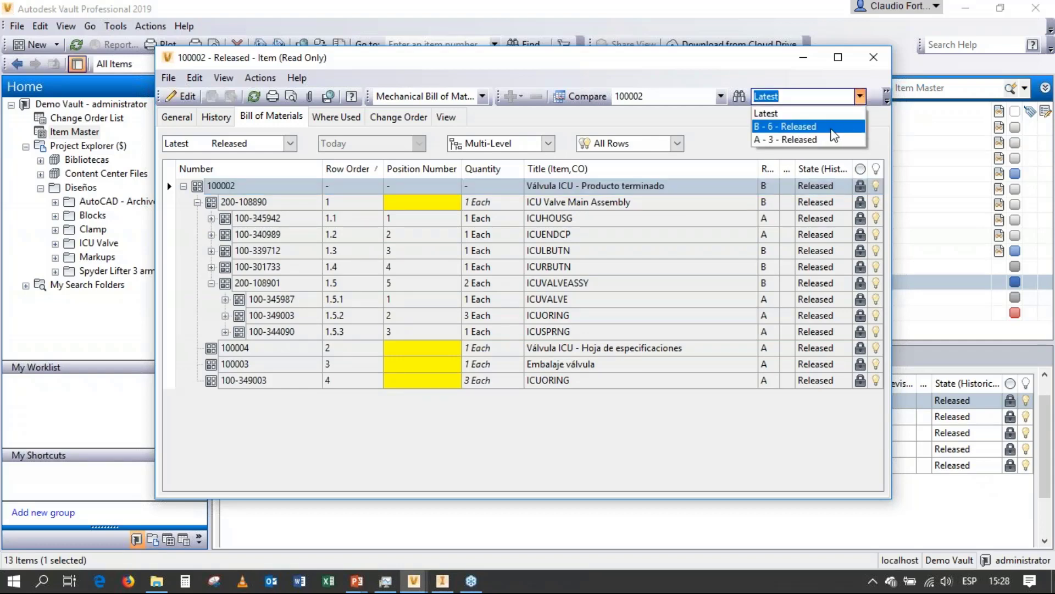
left_click(827, 139)
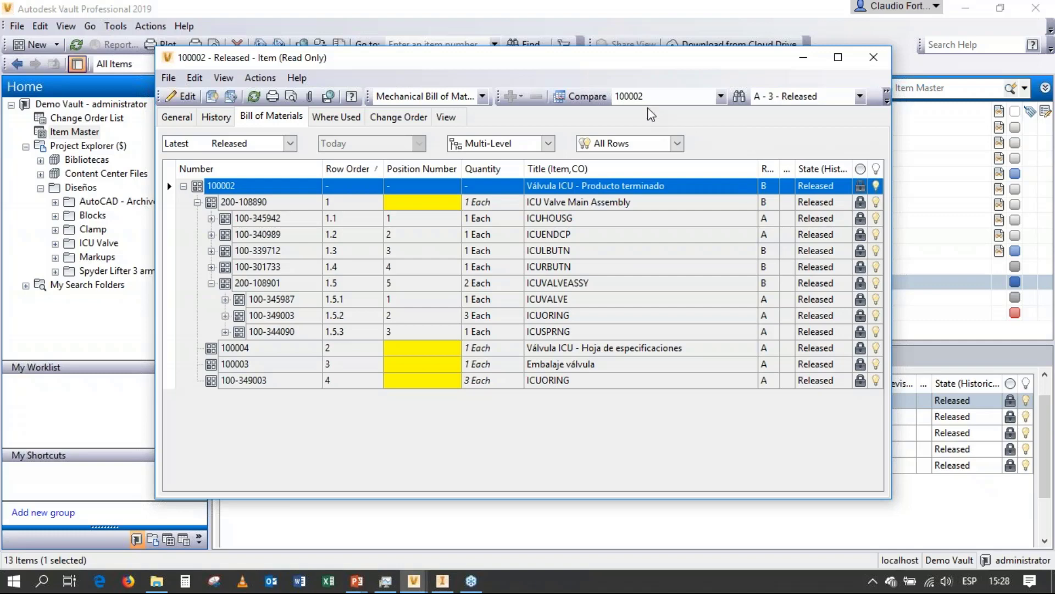
left_click(582, 96)
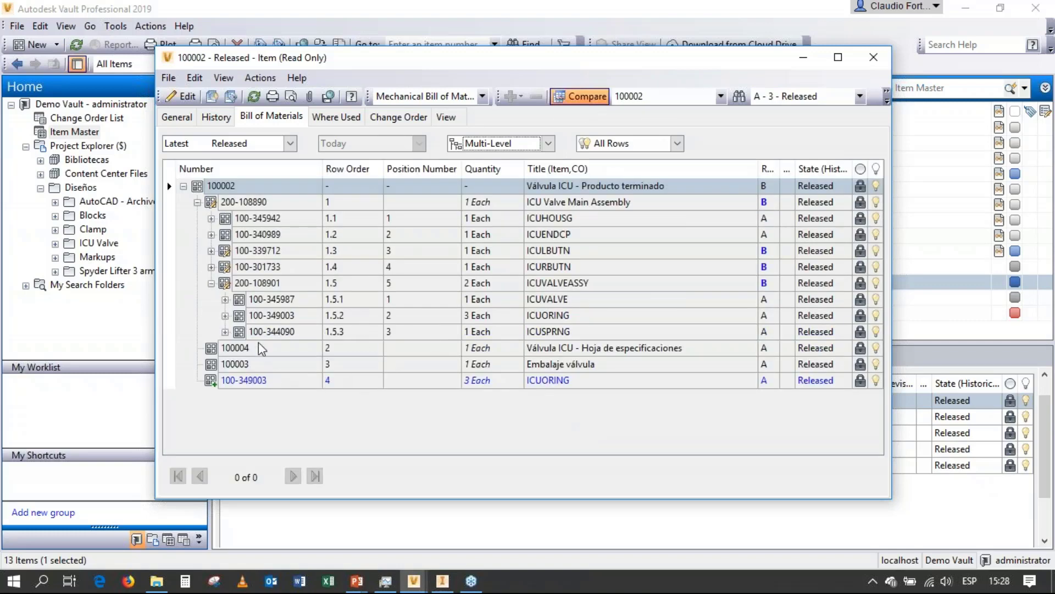
left_click(208, 252)
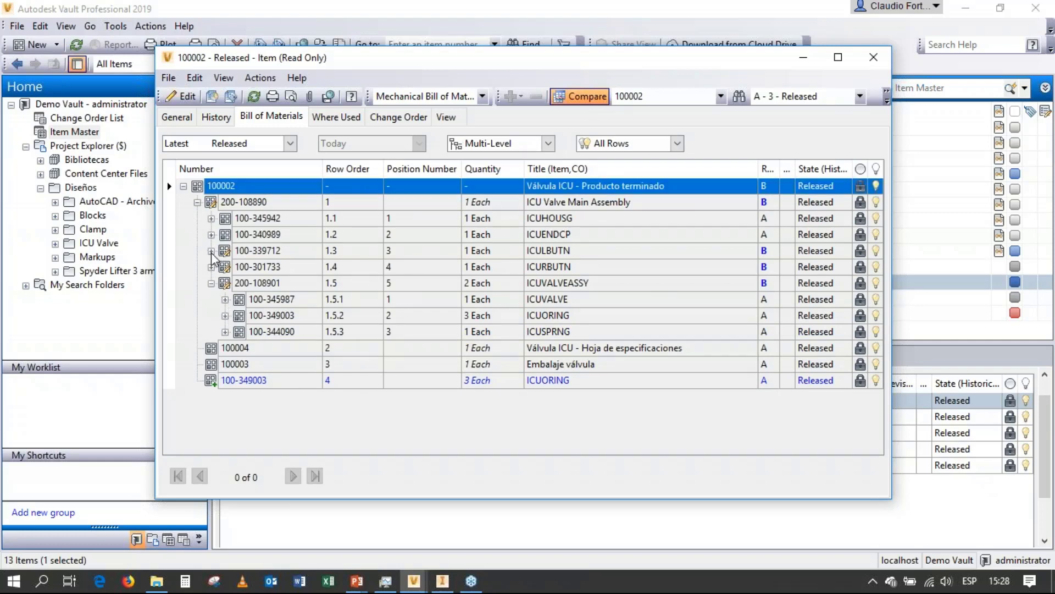
left_click(211, 250)
left_click(211, 283)
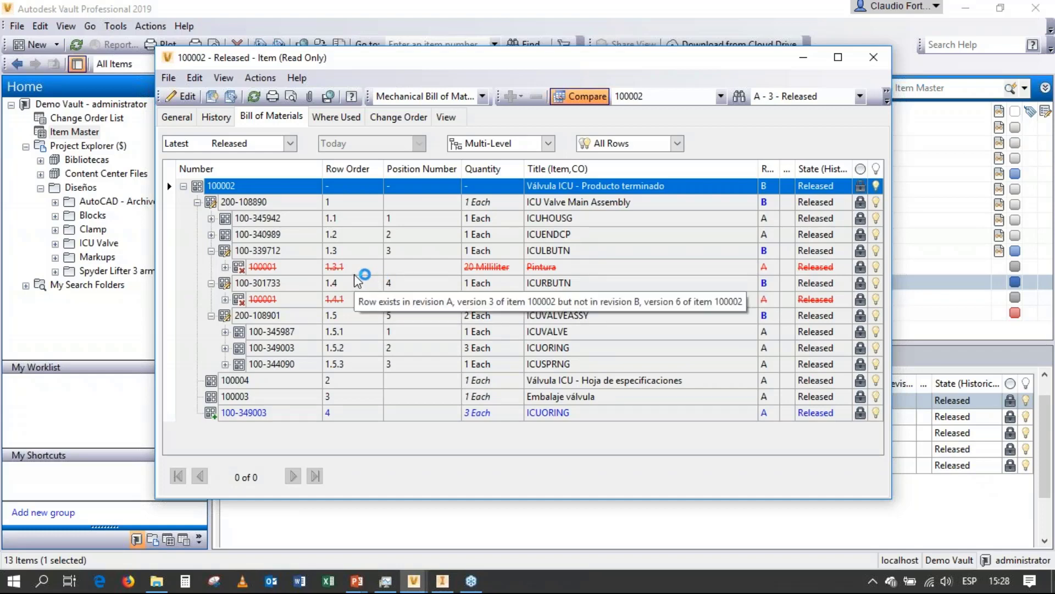
Examine the Pintura, ICUORING and revision differences in the comparison, widening the Revision column, and close the item window
left_click(297, 268)
left_click(304, 301)
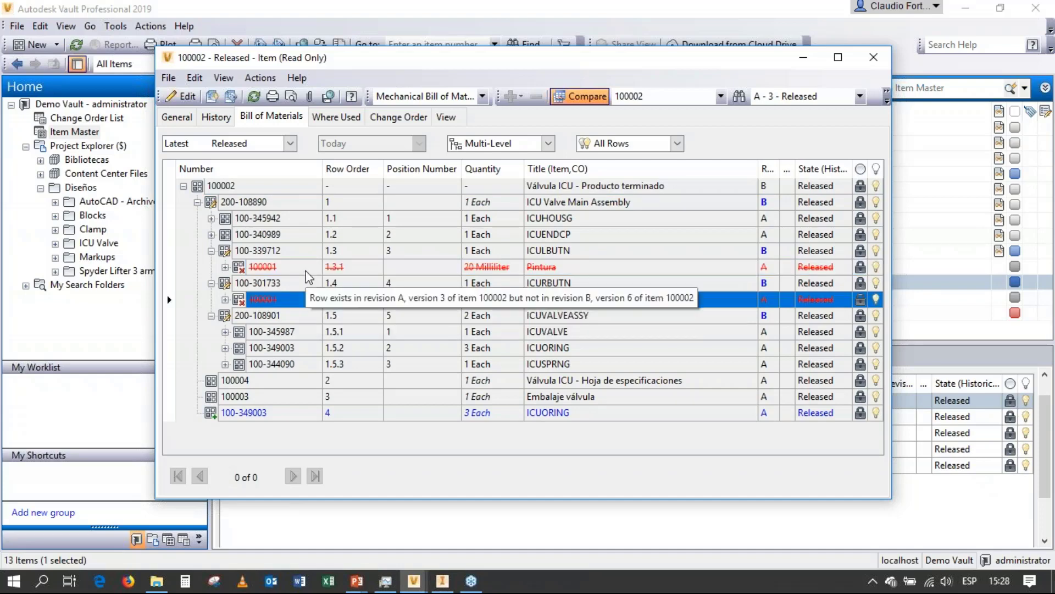
left_click(311, 411)
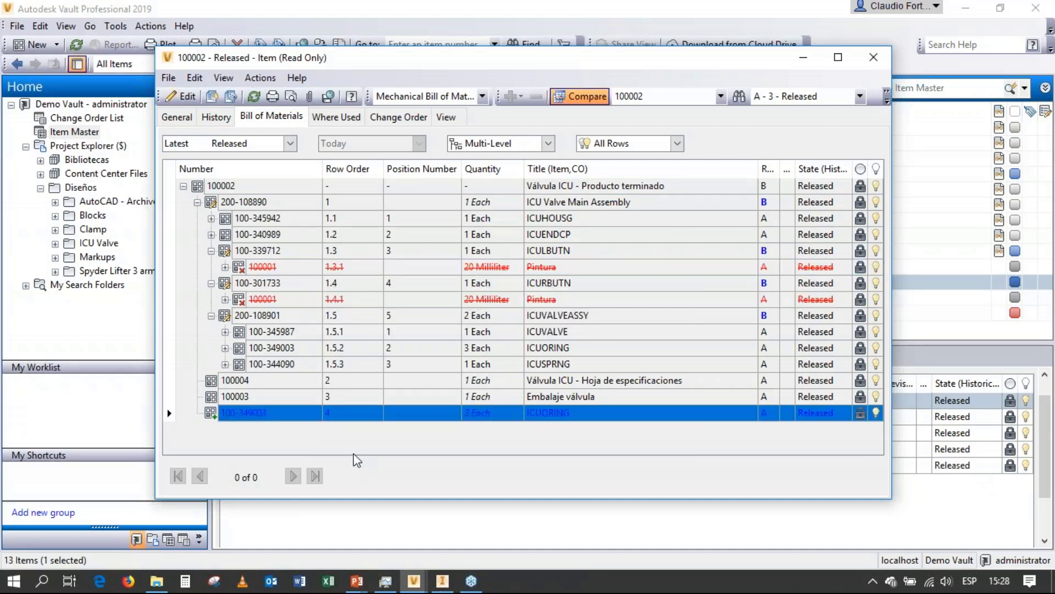
left_click(300, 400)
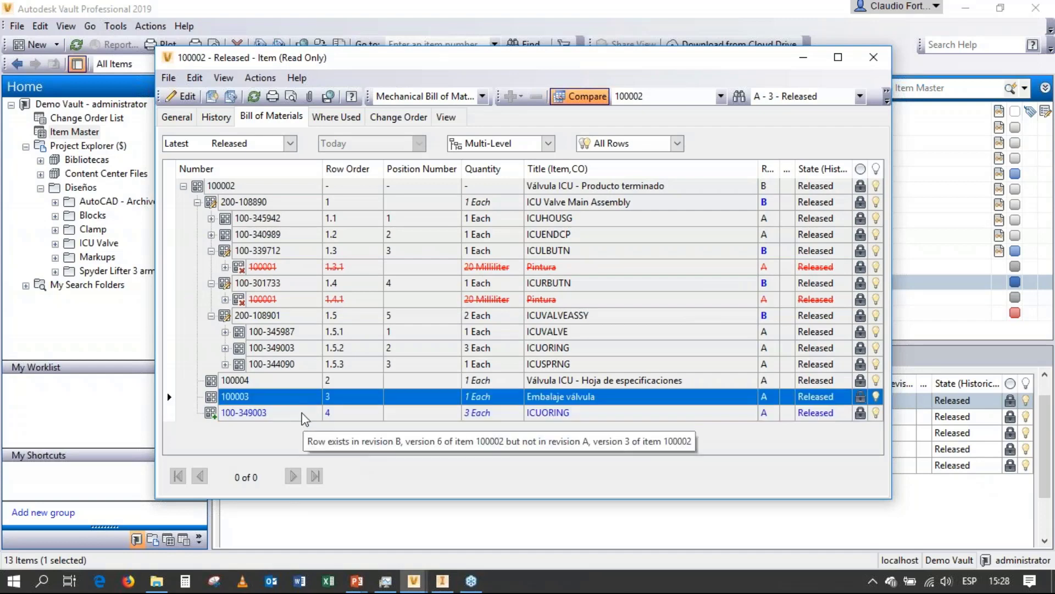
left_click(302, 414)
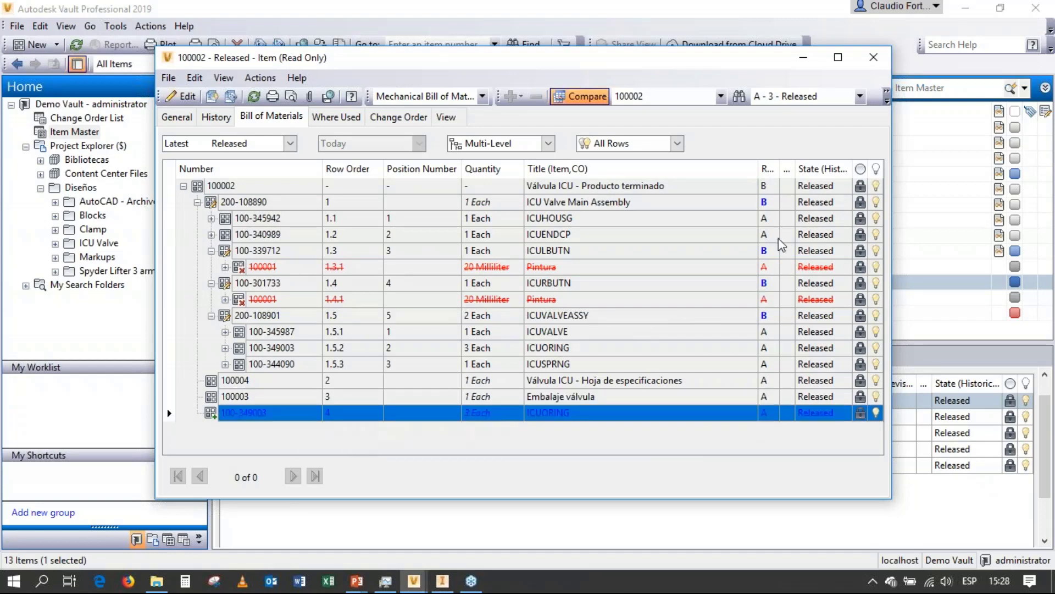
left_click(774, 251)
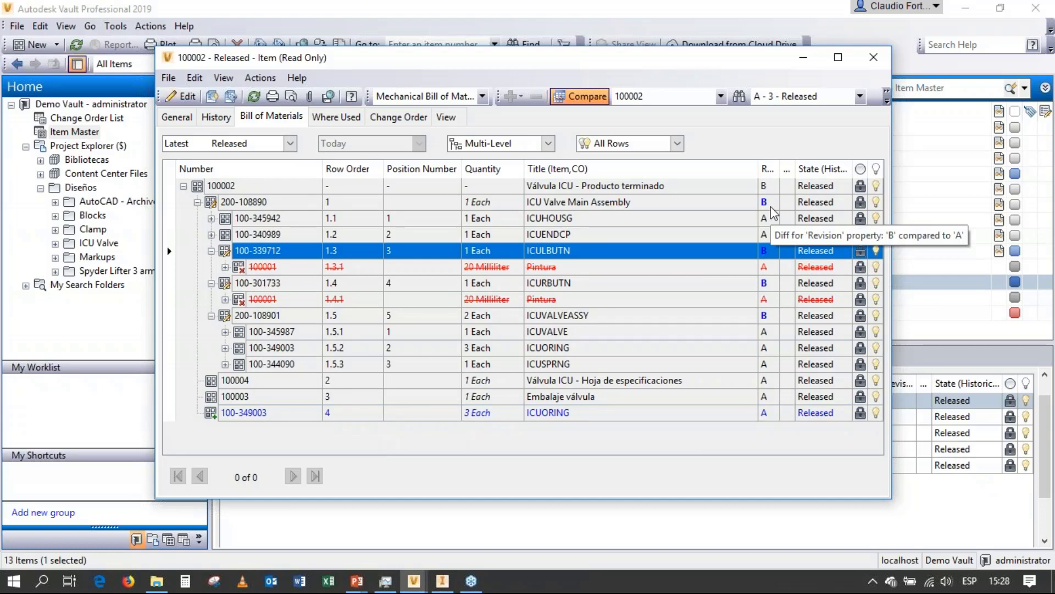
left_click_drag(758, 170, 723, 170)
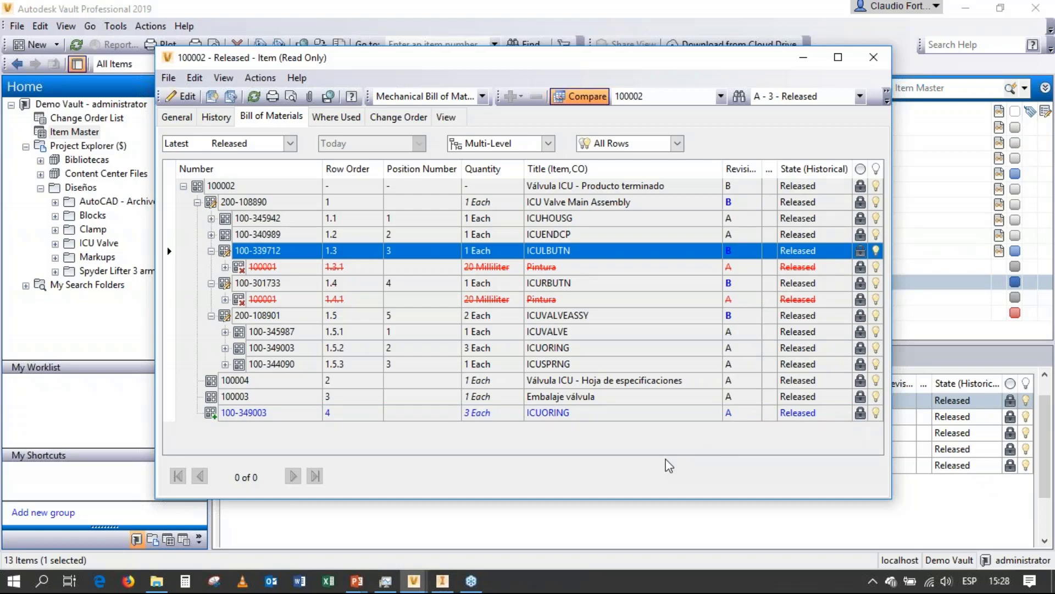
left_click(177, 81)
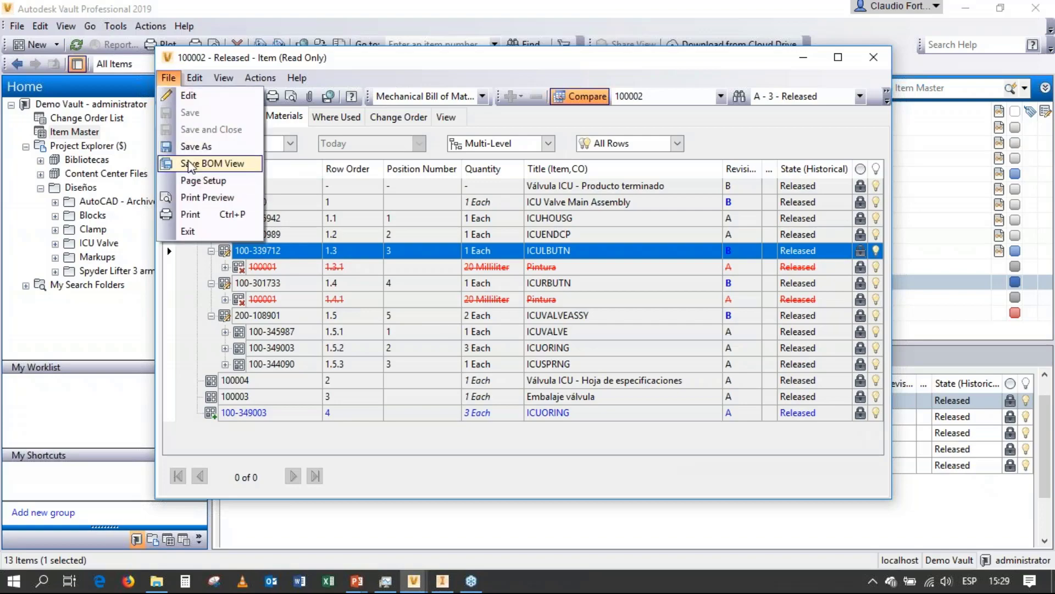
left_click(873, 58)
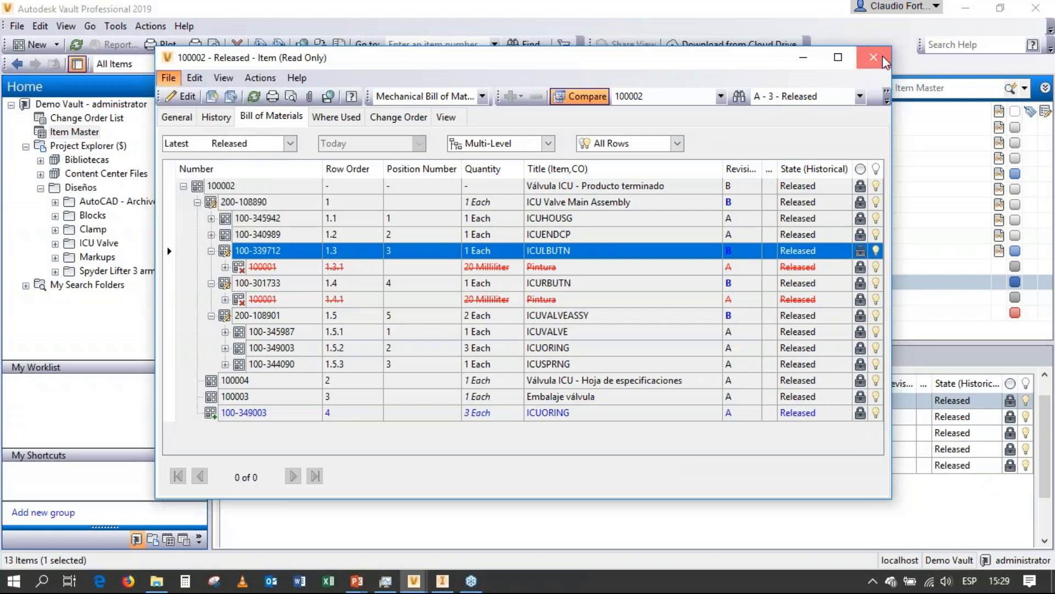
Close the finished product's item window, switch to the PowerPoint slide show and advance one slide
left_click(873, 57)
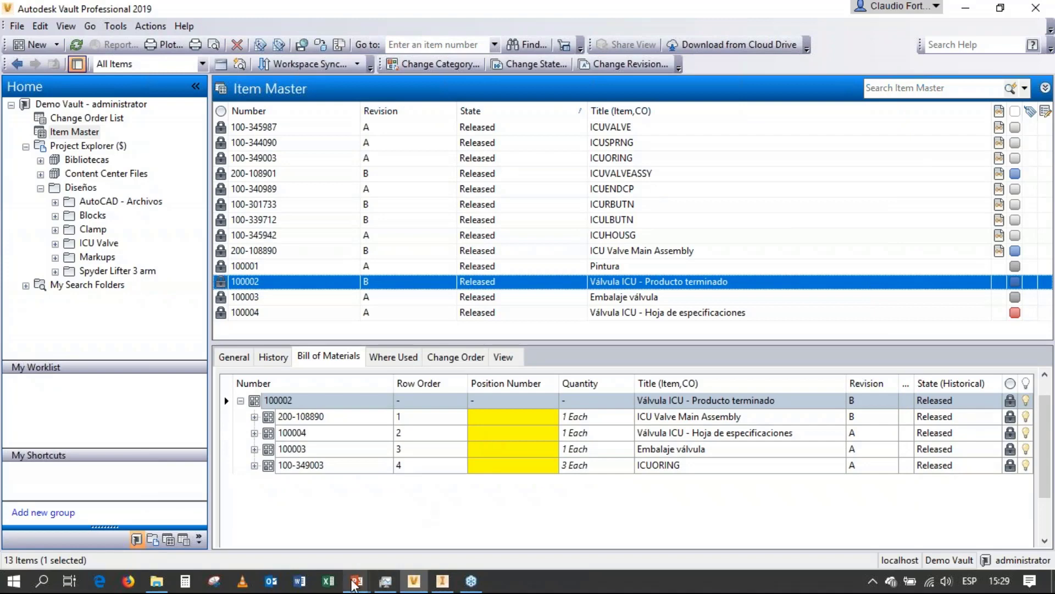
left_click(356, 581)
left_click(403, 548)
key("Right")
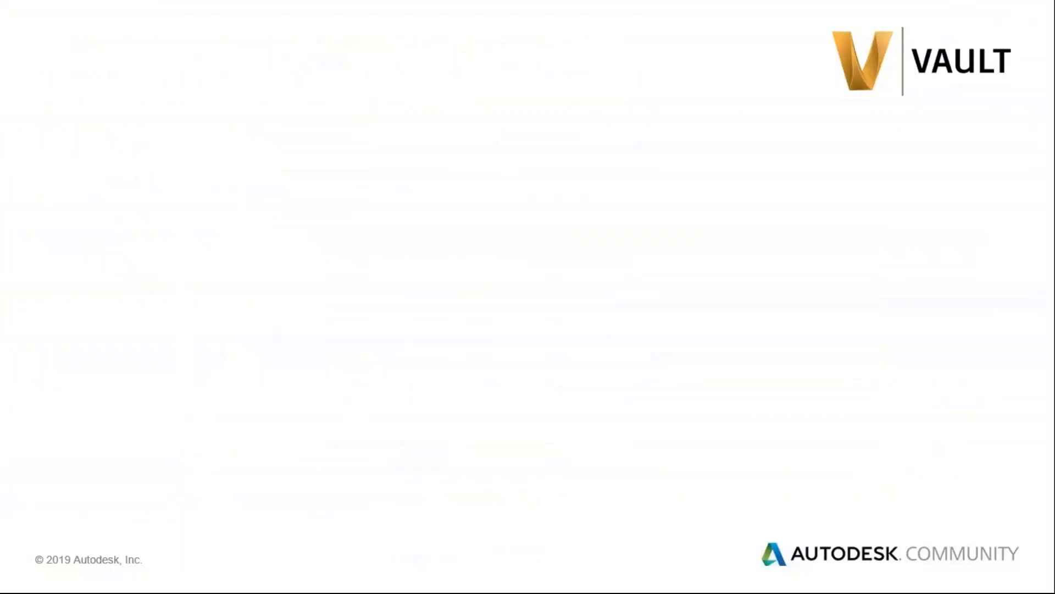
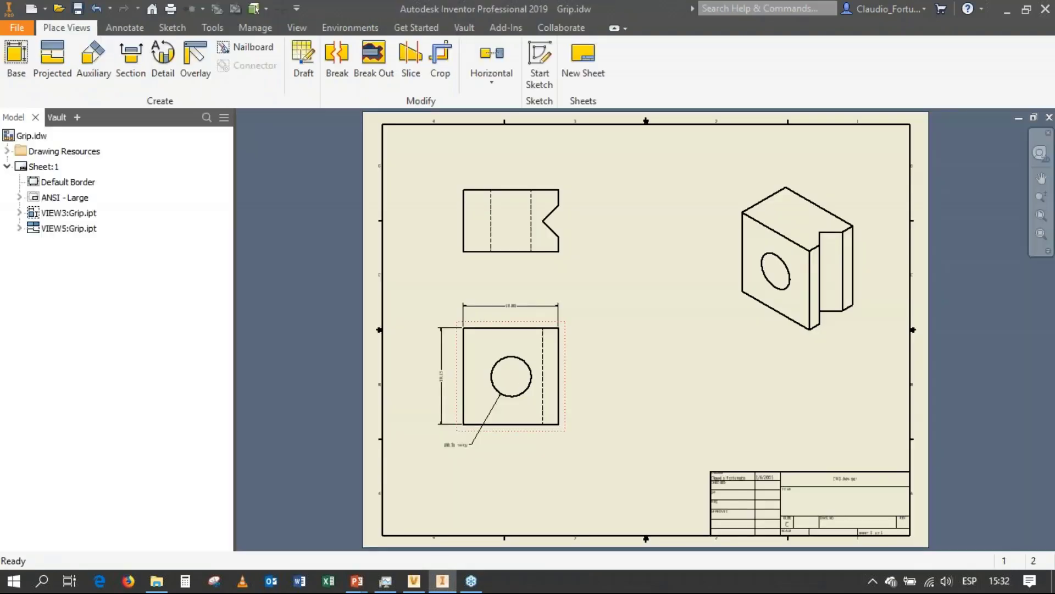
Start checking Grip.idw into the vault from Inventor and enter the version comment "Agregado al almacén"
left_click(52, 121)
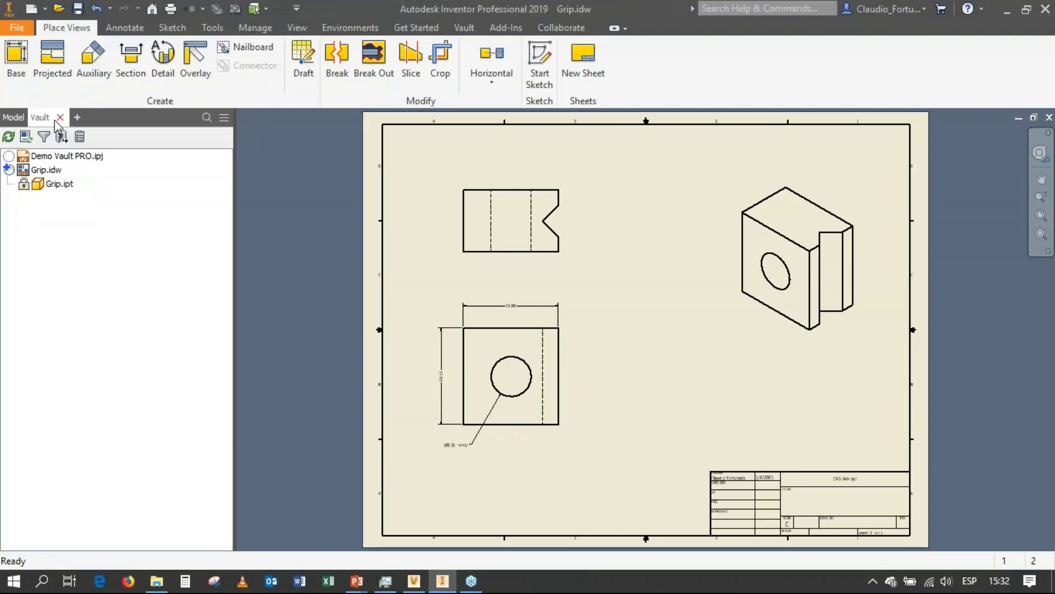
right_click(49, 171)
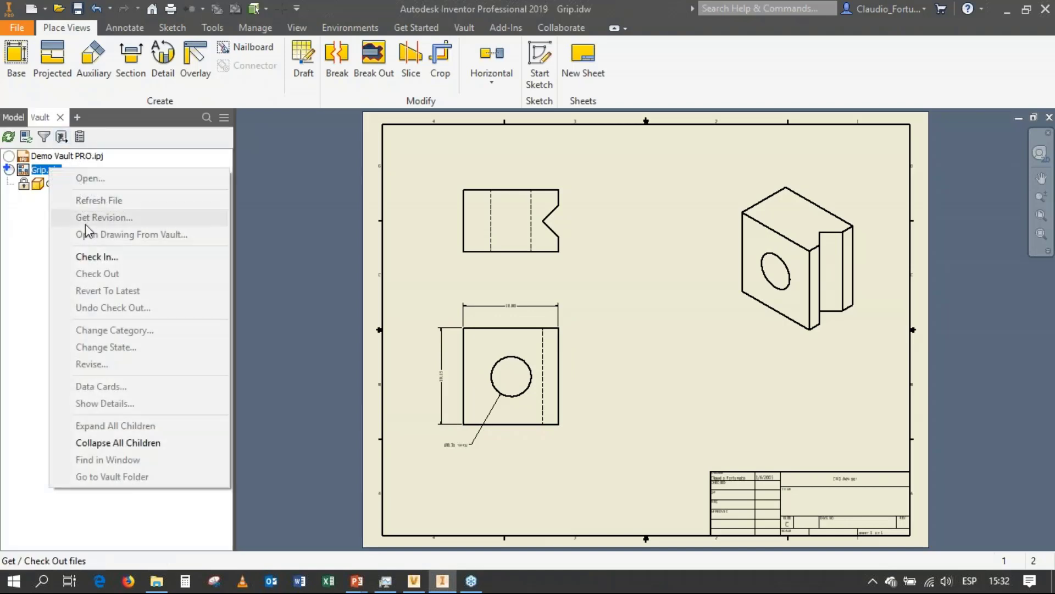
left_click(93, 257)
left_click(481, 447)
type("A")
key("BackSpace")
type("Agregado al")
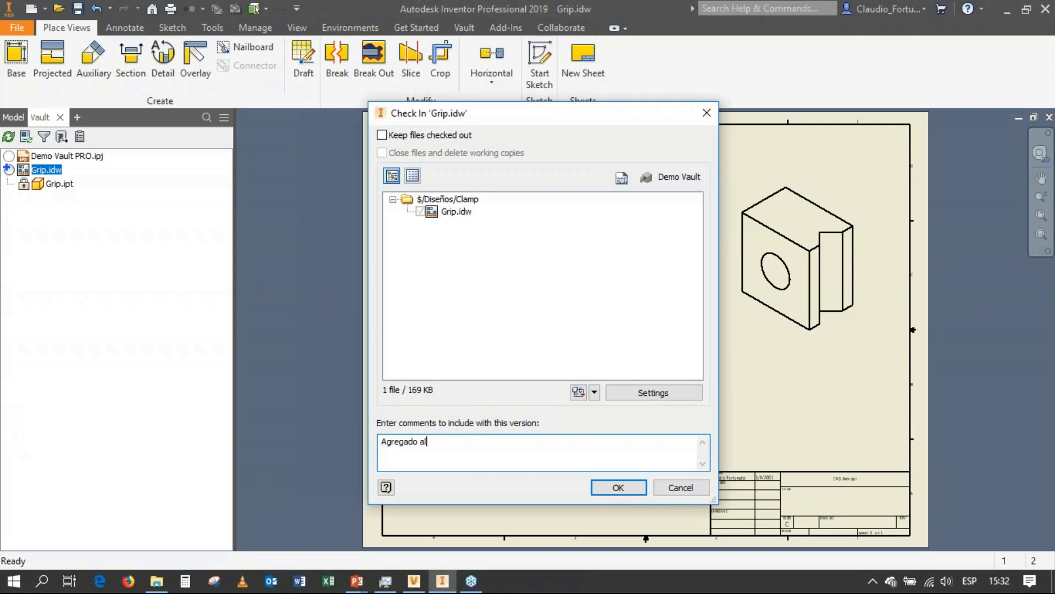
type(" almacén")
Set the visualization attachment to Create during check-in and complete the Grip.idw check-in
left_click(620, 393)
left_click(493, 322)
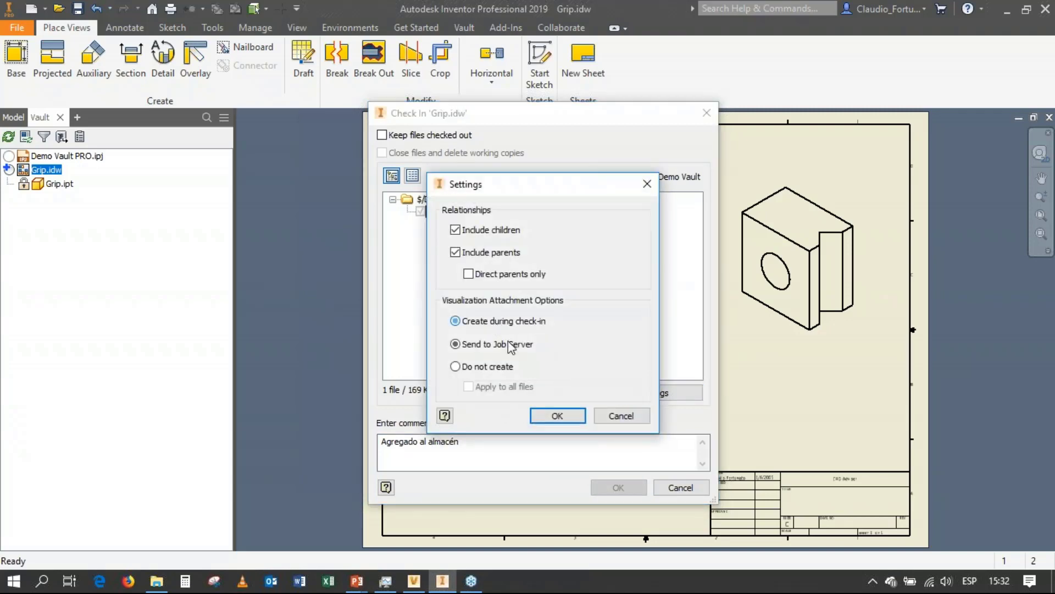
left_click(557, 415)
left_click(618, 488)
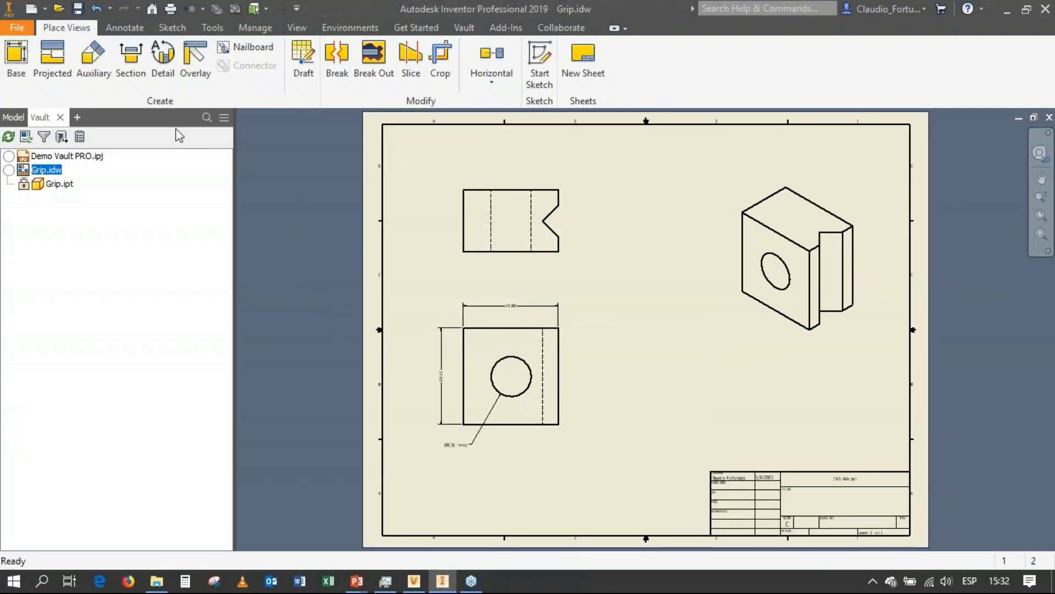
Close the Grip drawing, switch to Autodesk Vault and show the Clamp folder under Diseños
left_click(8, 28)
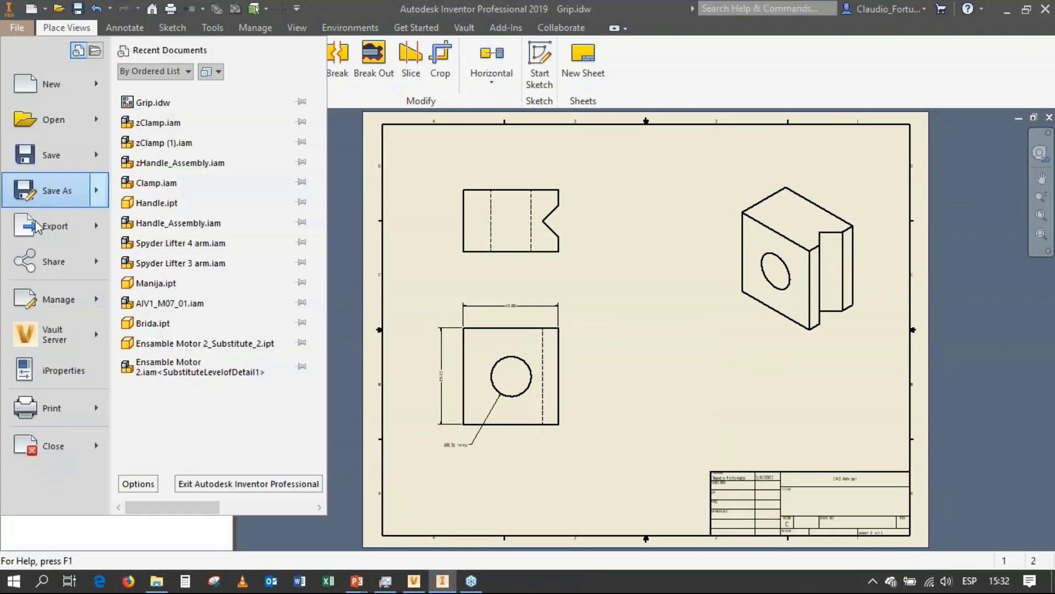
left_click(28, 444)
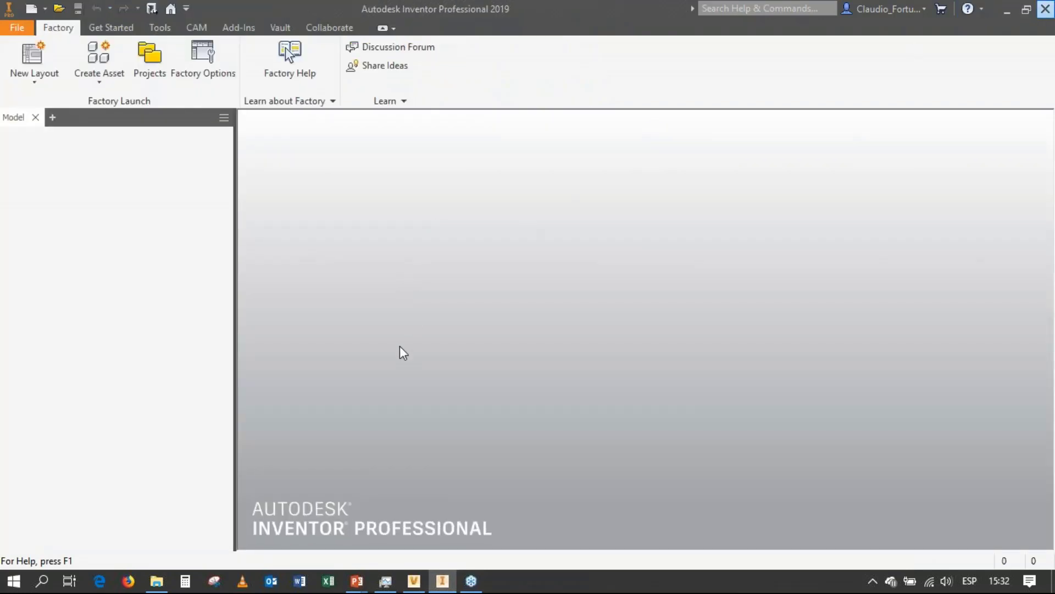
left_click(414, 581)
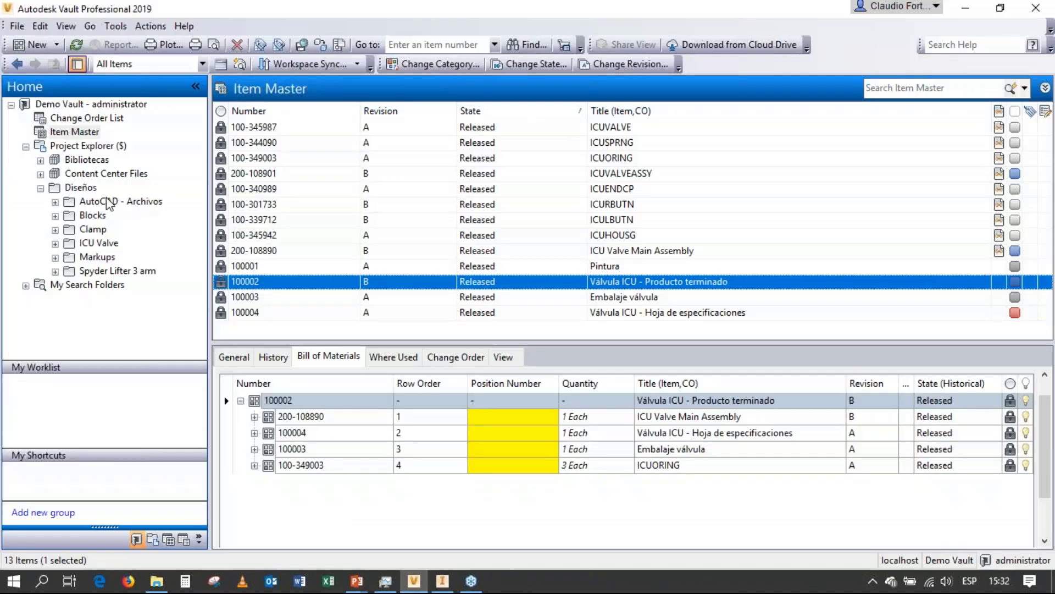
left_click(100, 231)
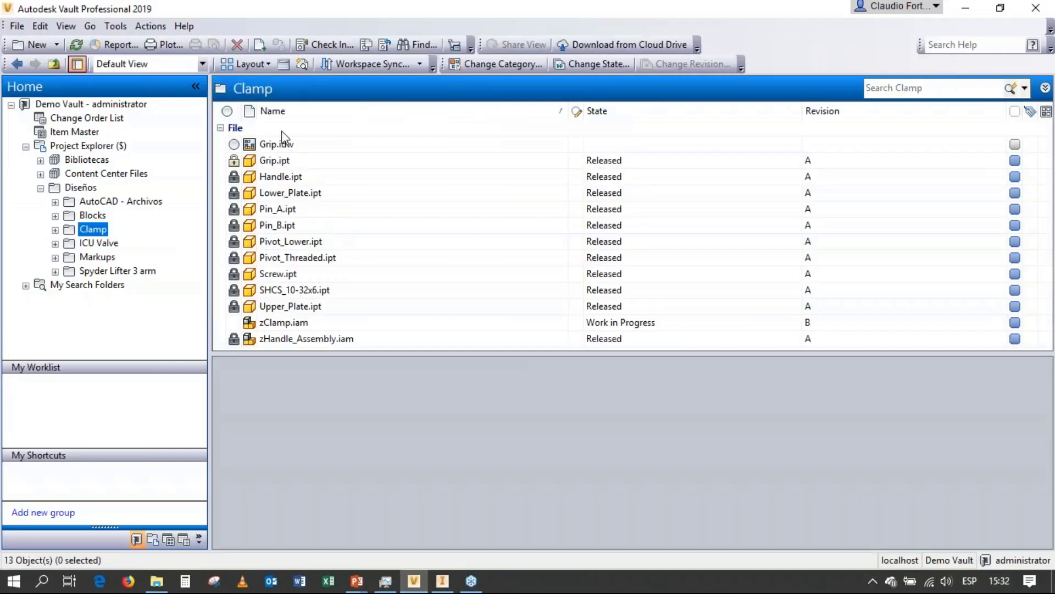
left_click(282, 144)
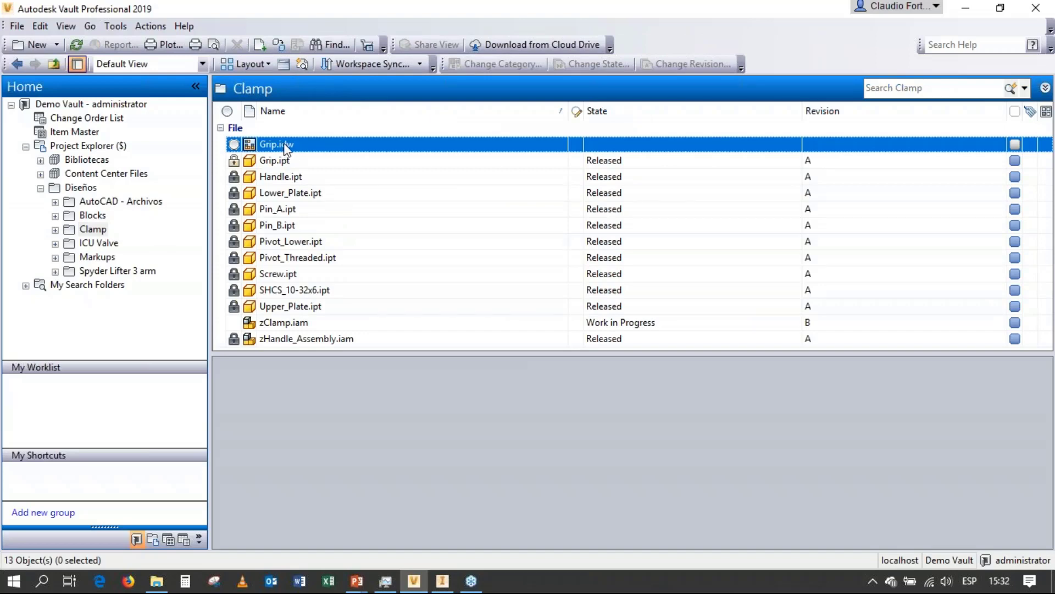
right_click(285, 148)
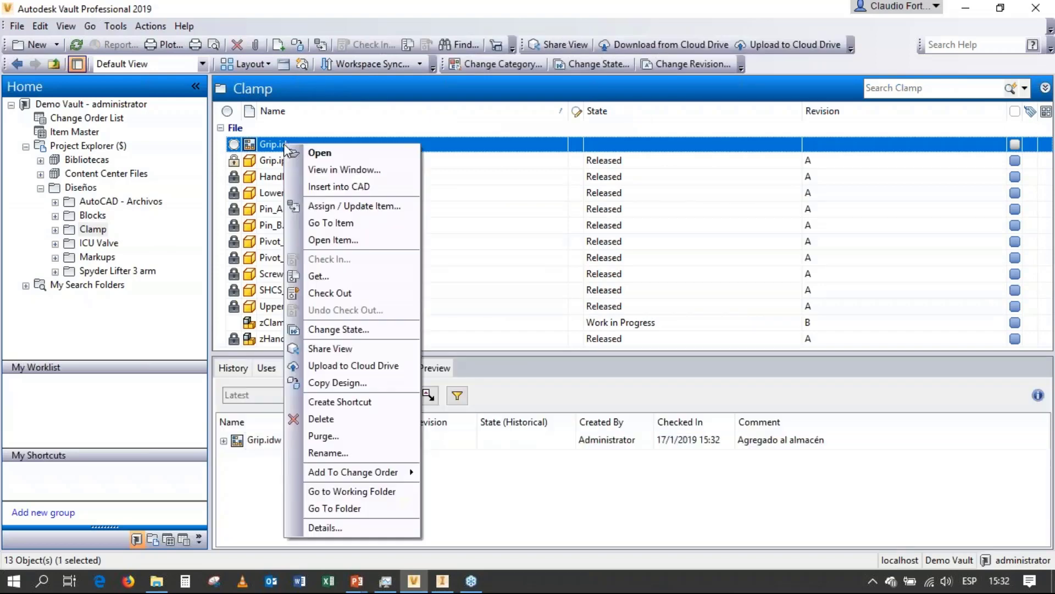
left_click(327, 206)
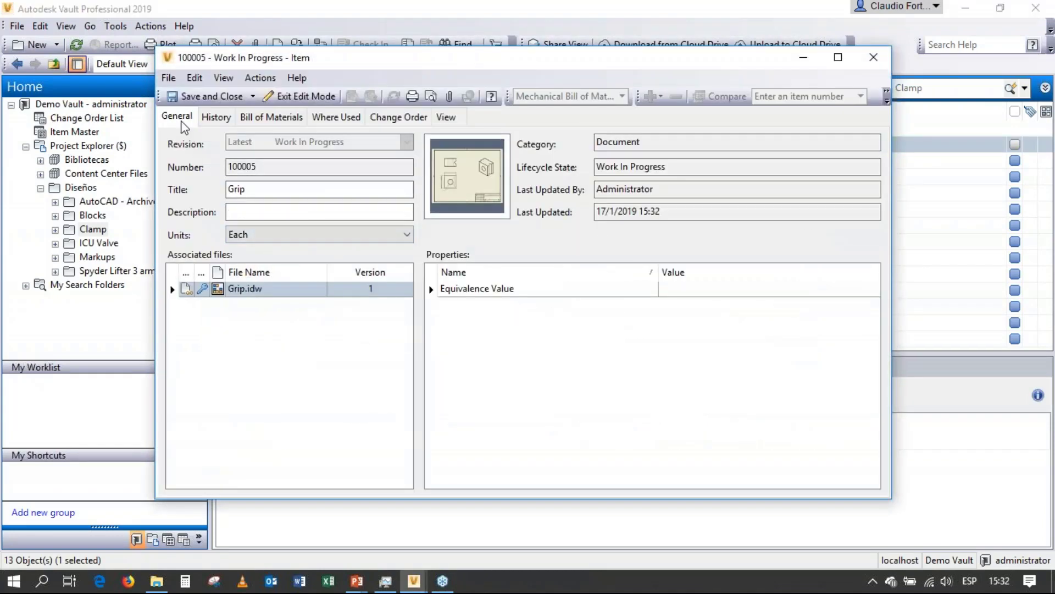
left_click(873, 57)
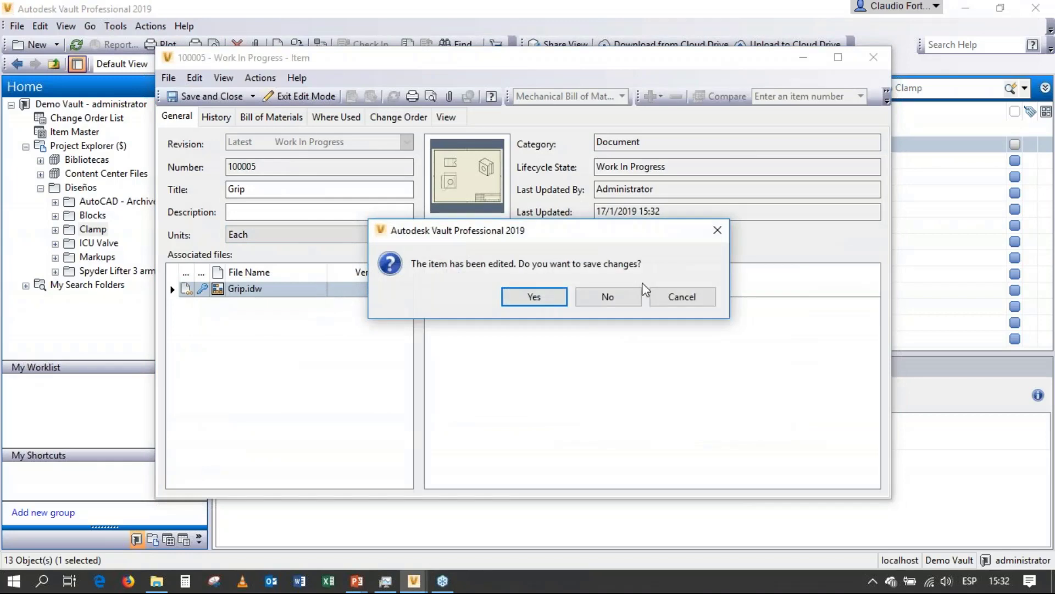
left_click(607, 297)
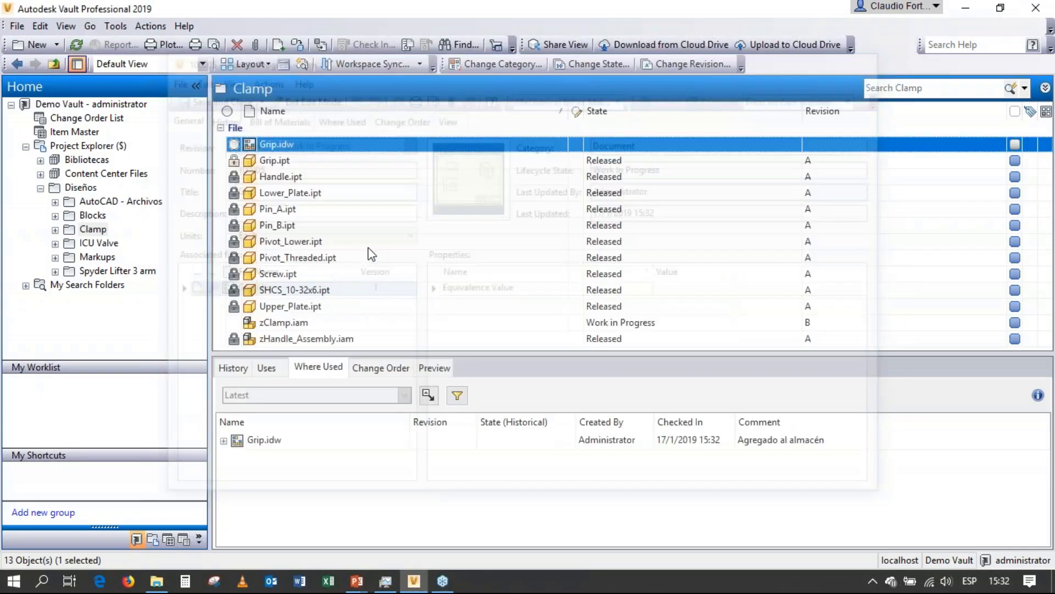
Assign an item to Grip.ipt, review its associated Grip.idw and Grip.ipt files, and save and close the item
left_click(282, 161)
right_click(282, 163)
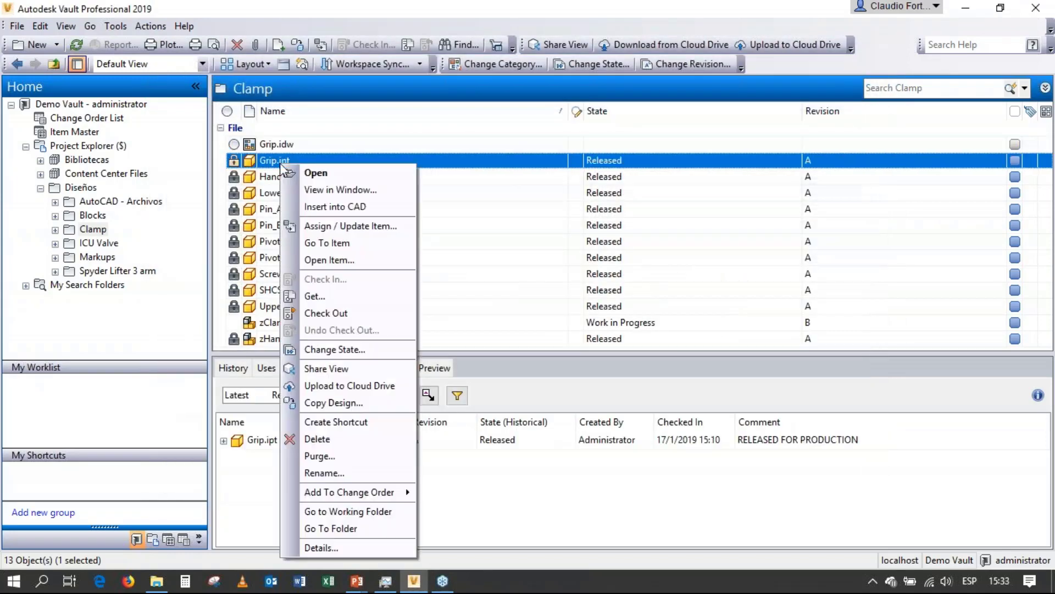
left_click(341, 226)
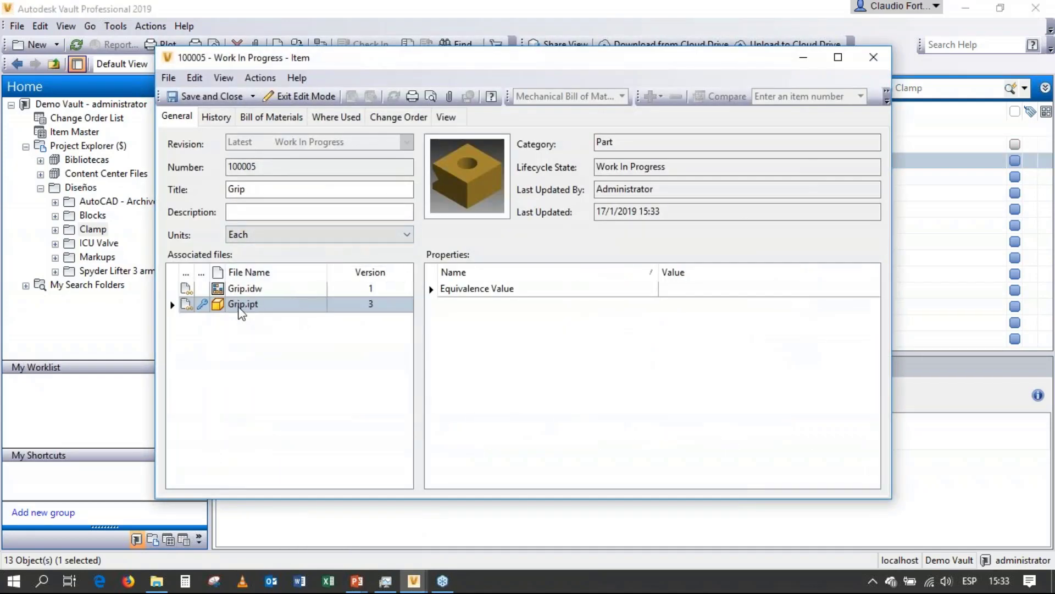
left_click(236, 290)
left_click(250, 303)
left_click(245, 290)
left_click(257, 304)
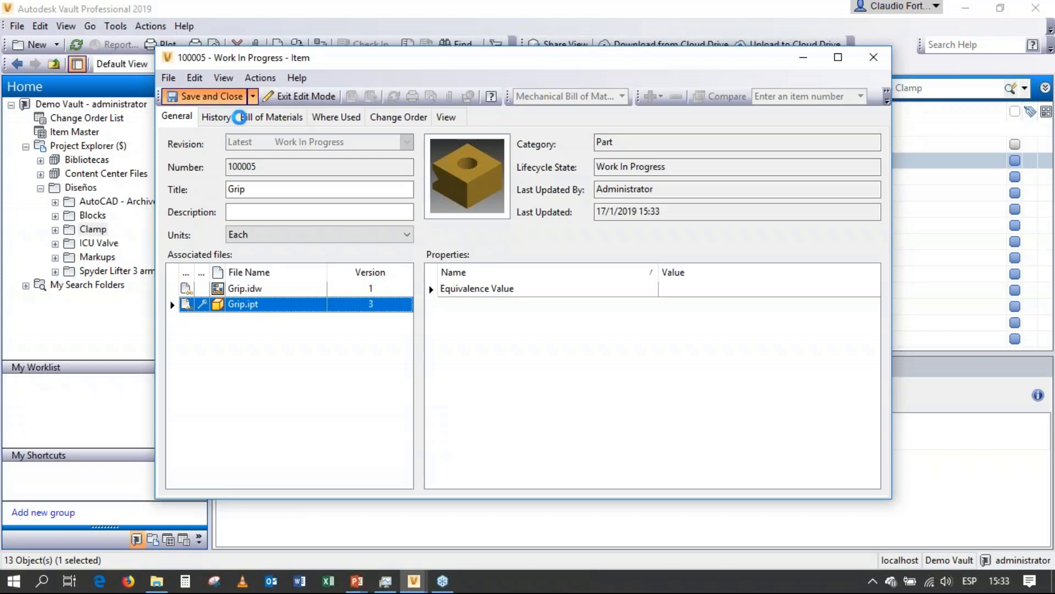
left_click(231, 98)
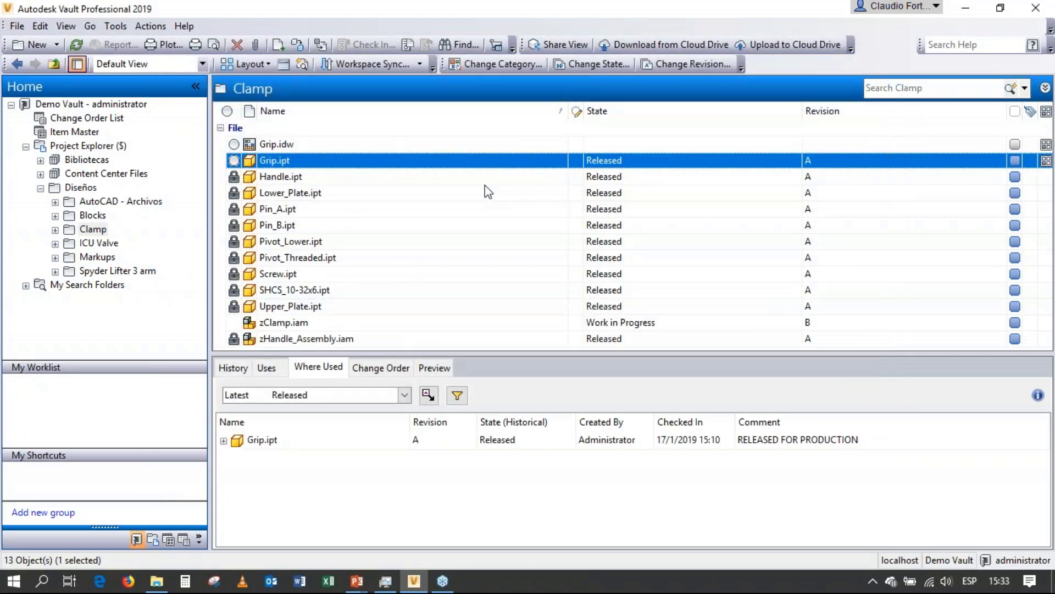
Select the Grip item in the Item Master and turn on Show hidden files in the Vault options
left_click(71, 132)
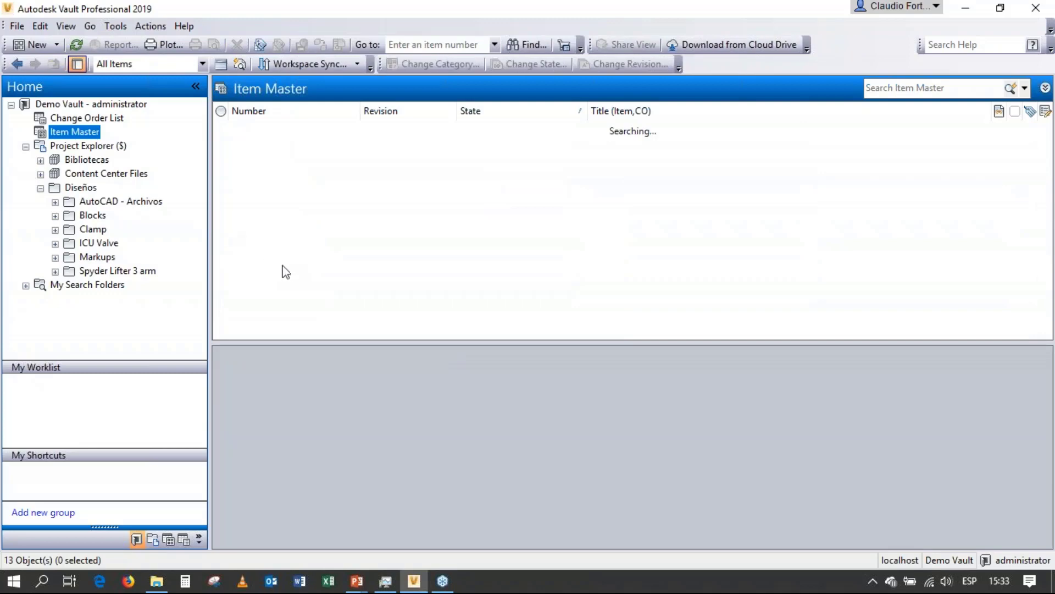
left_click(302, 328)
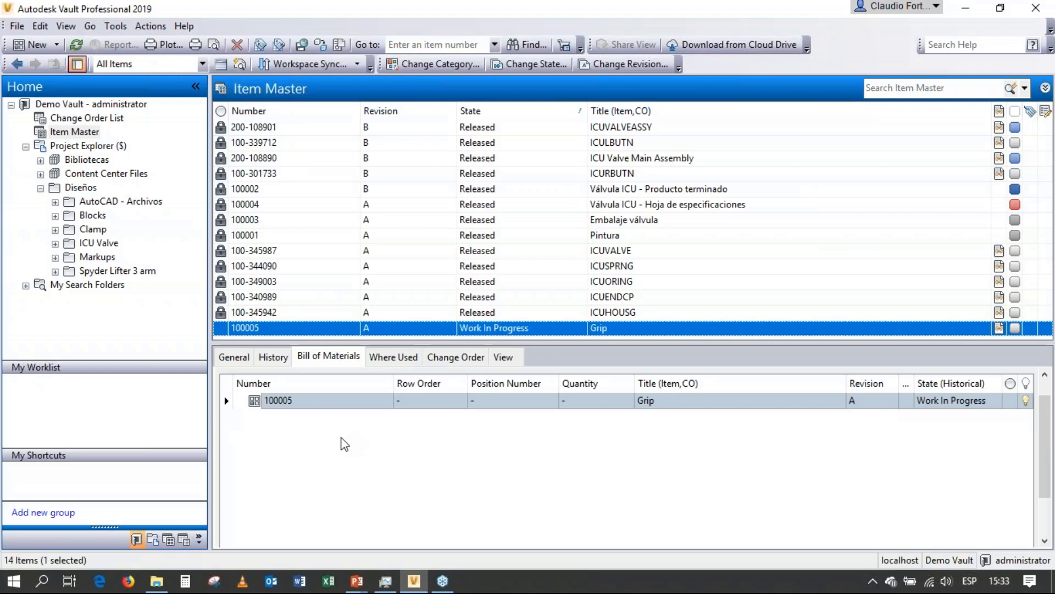
left_click(116, 26)
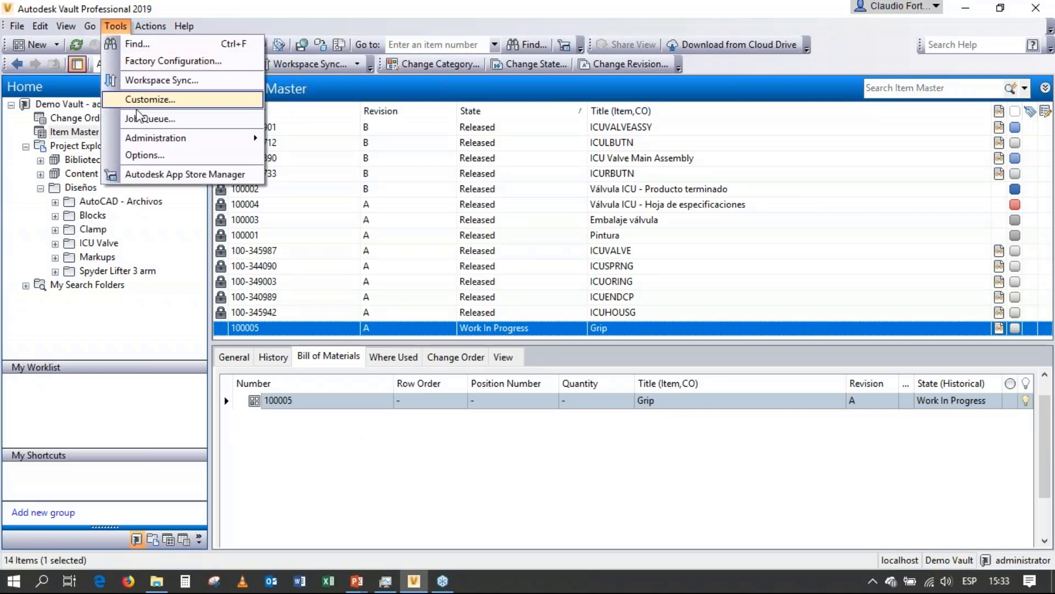
left_click(144, 156)
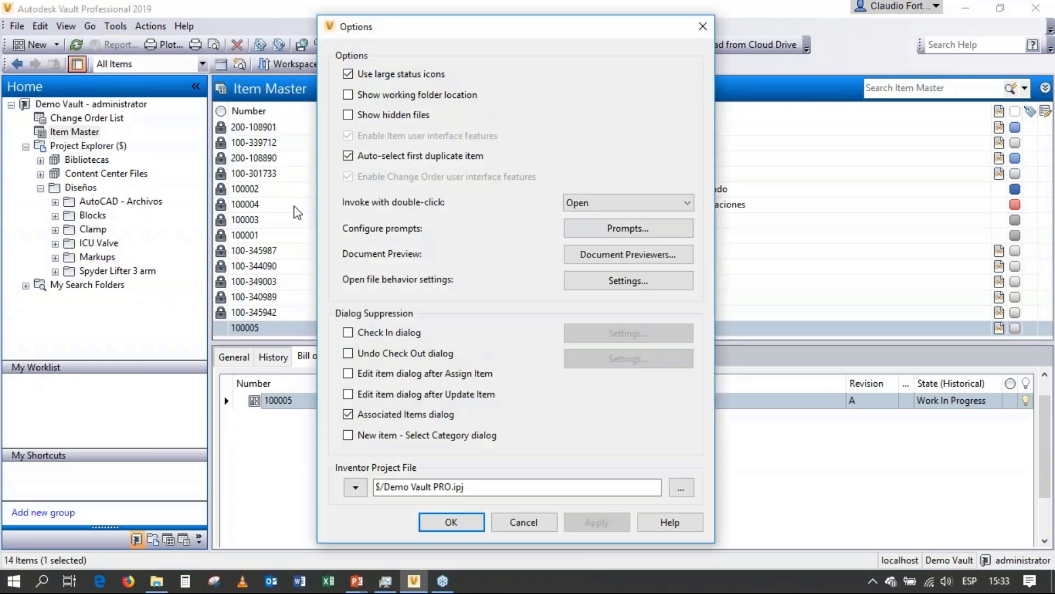
left_click(349, 115)
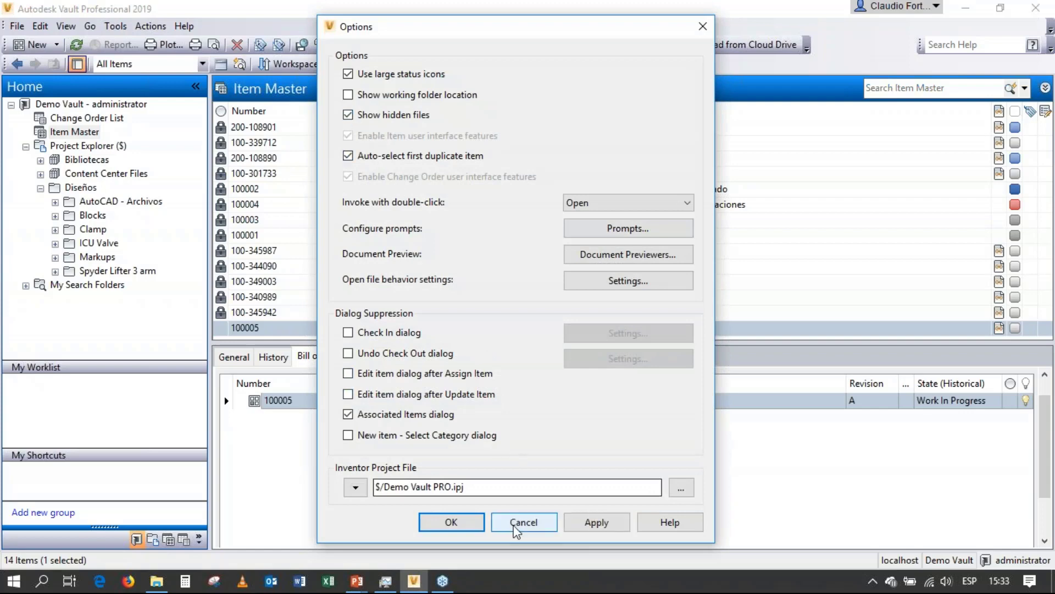
left_click(469, 526)
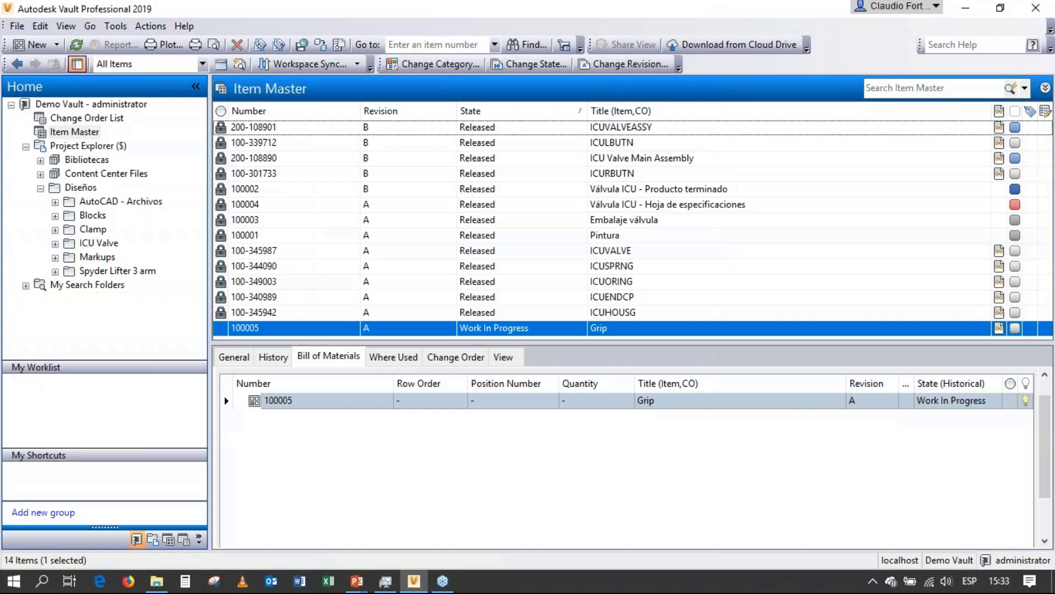
Add the Grip item to a new change order titled "Cambiar la profundidad de la muesca"
right_click(402, 333)
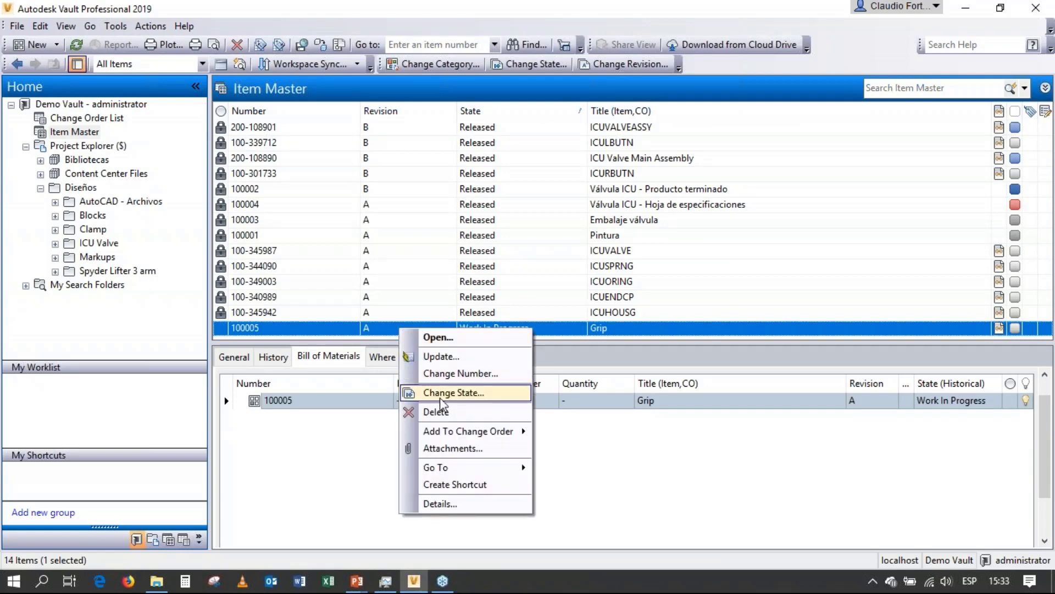
mouse_move(457, 434)
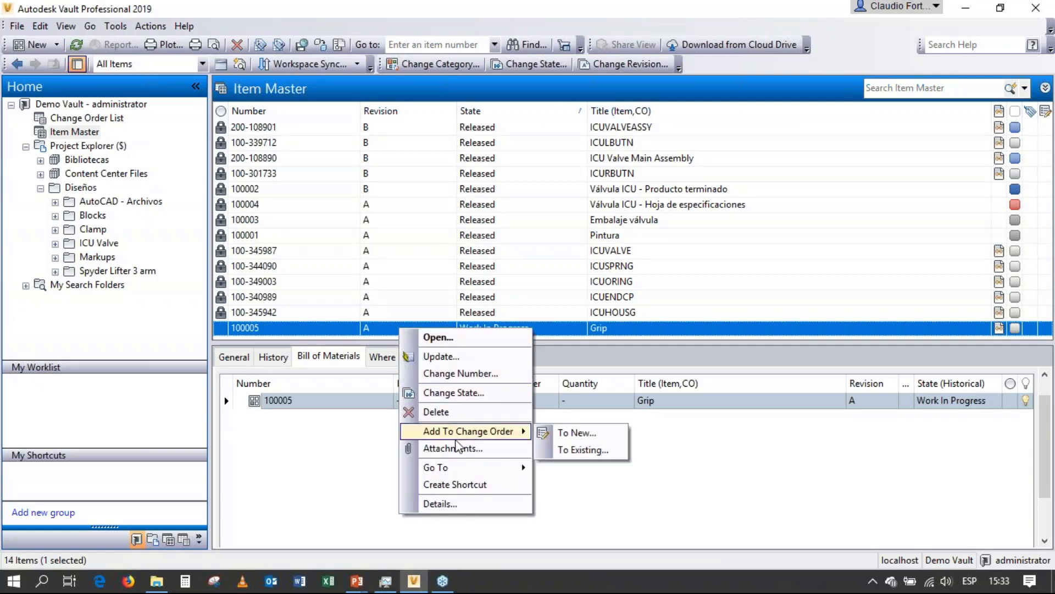
left_click(579, 434)
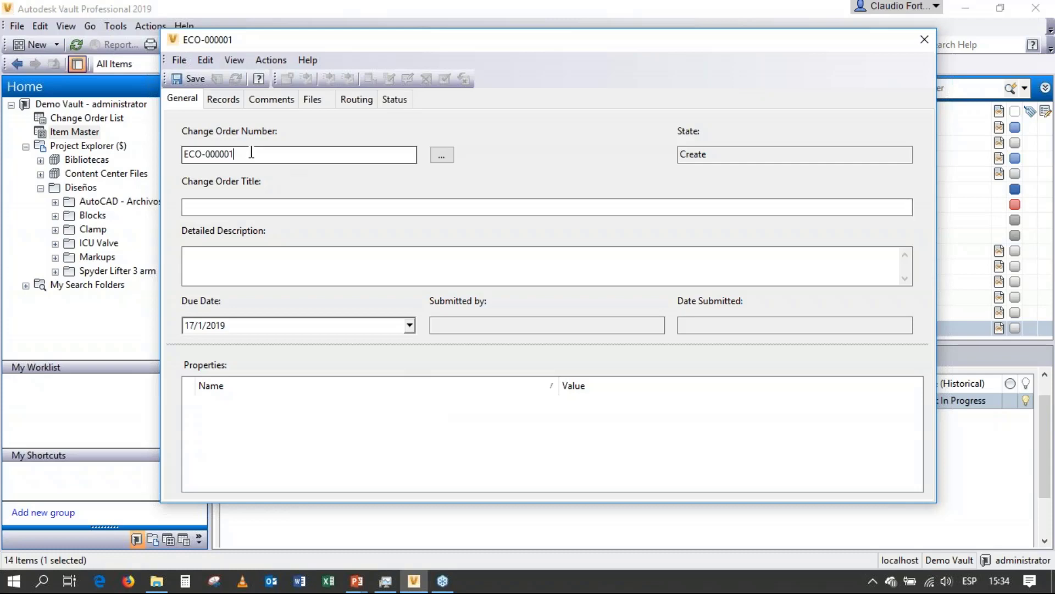
left_click_drag(248, 154, 175, 149)
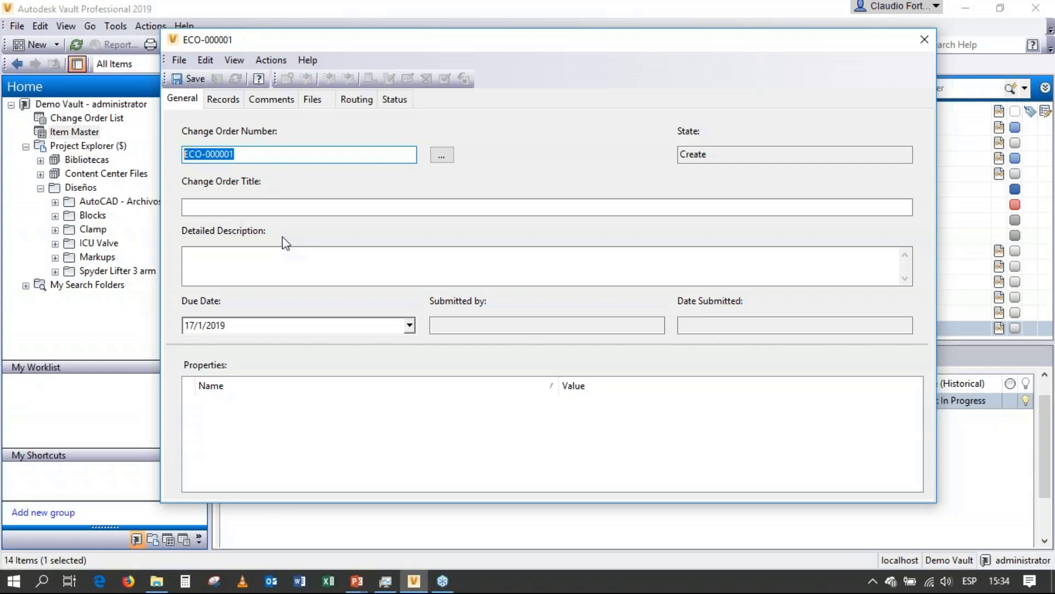
left_click(266, 207)
type("Cambiar la profundidad de la muesca")
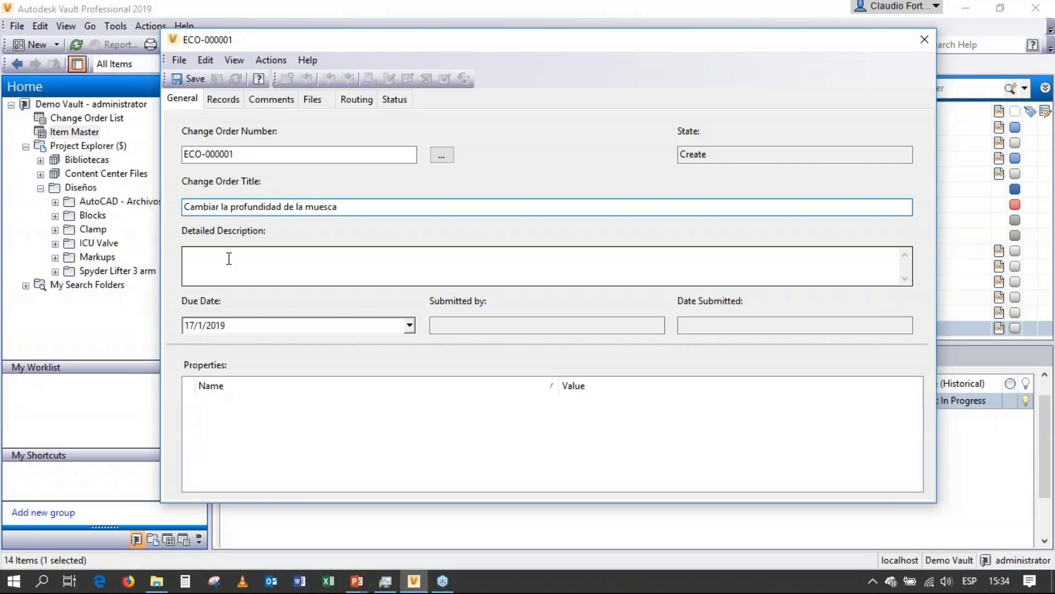
Enter the detailed description "Profundidad de la muesca cambia a 3.2 mm" and select the Grip item among the change order's associated records
left_click(229, 259)
type("P")
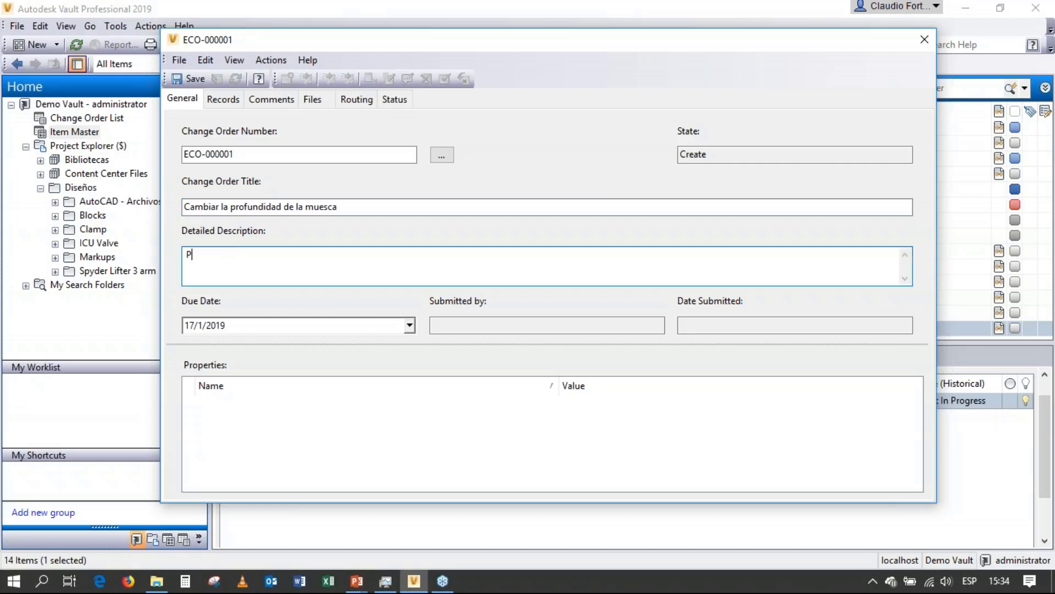
type("rofundidad de la muesca camda")
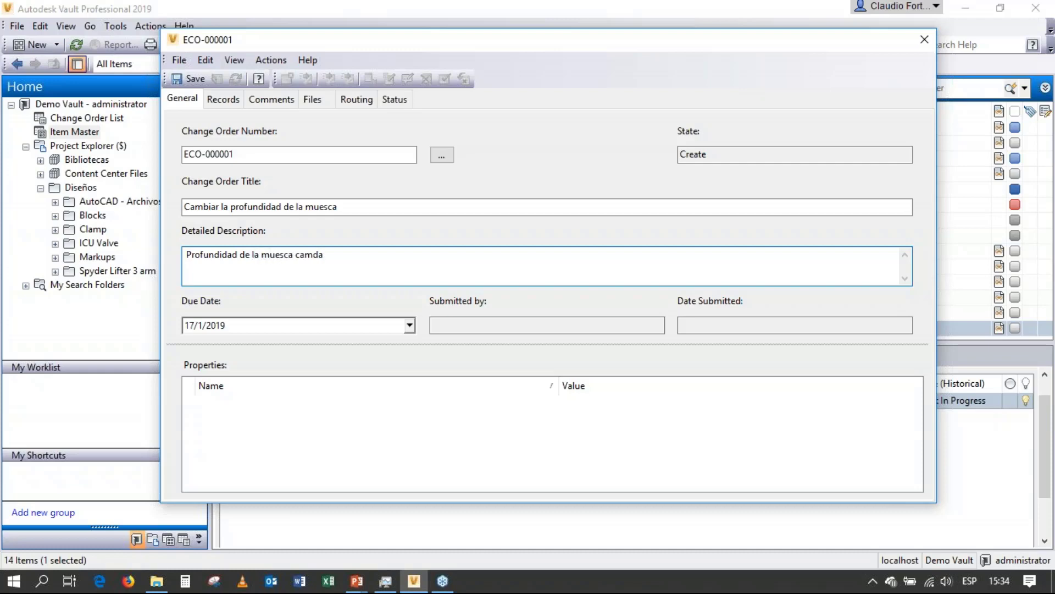
key("BackSpace")
key("BackSpace")
type("bia a 3.2 mm")
left_click(219, 106)
left_click(249, 172)
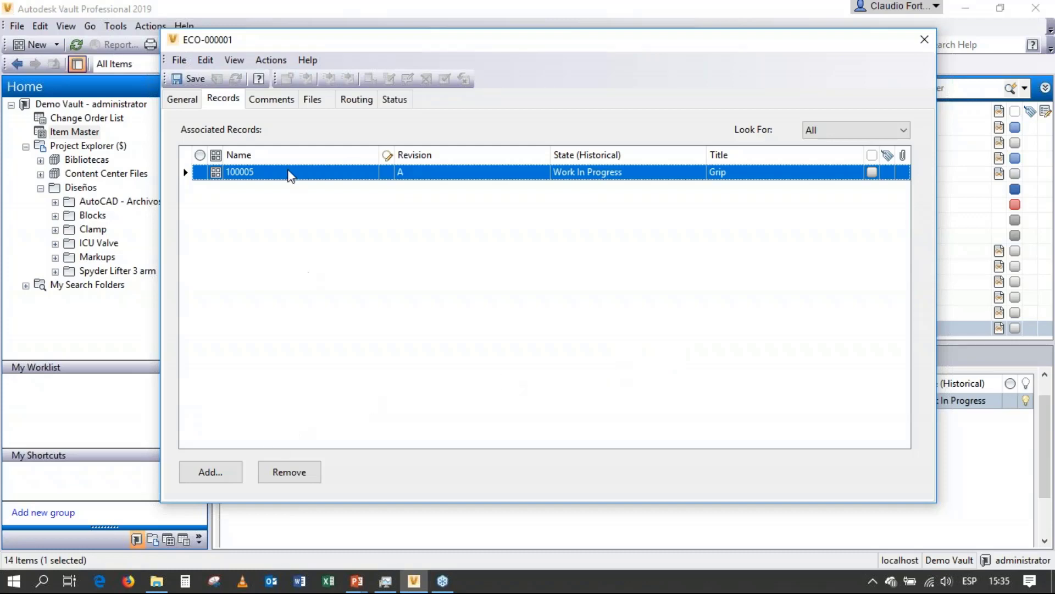
Start a new comment titled "Causas" on the change order
left_click(284, 103)
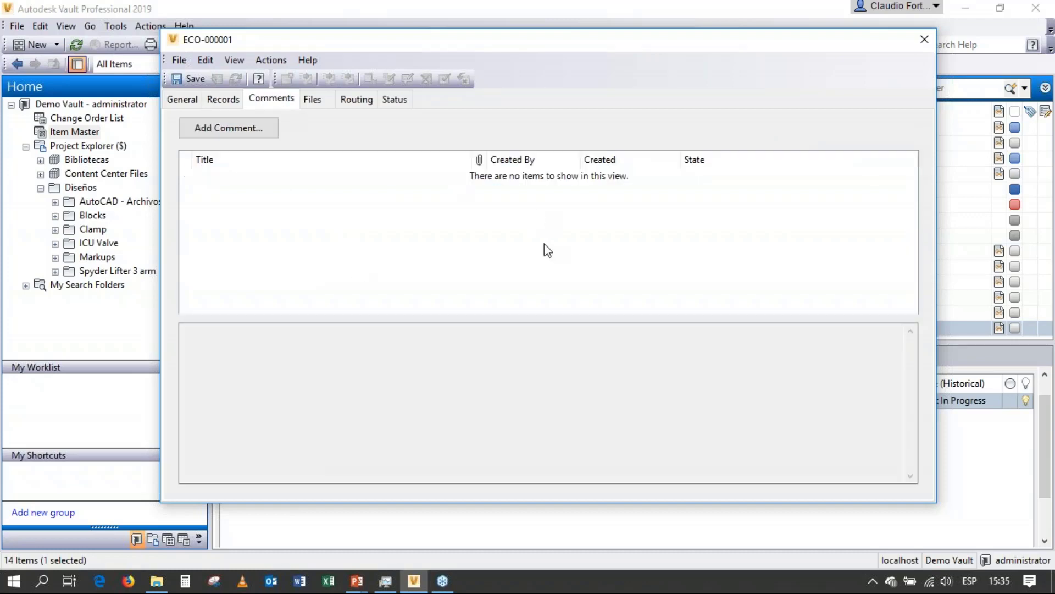
left_click(199, 130)
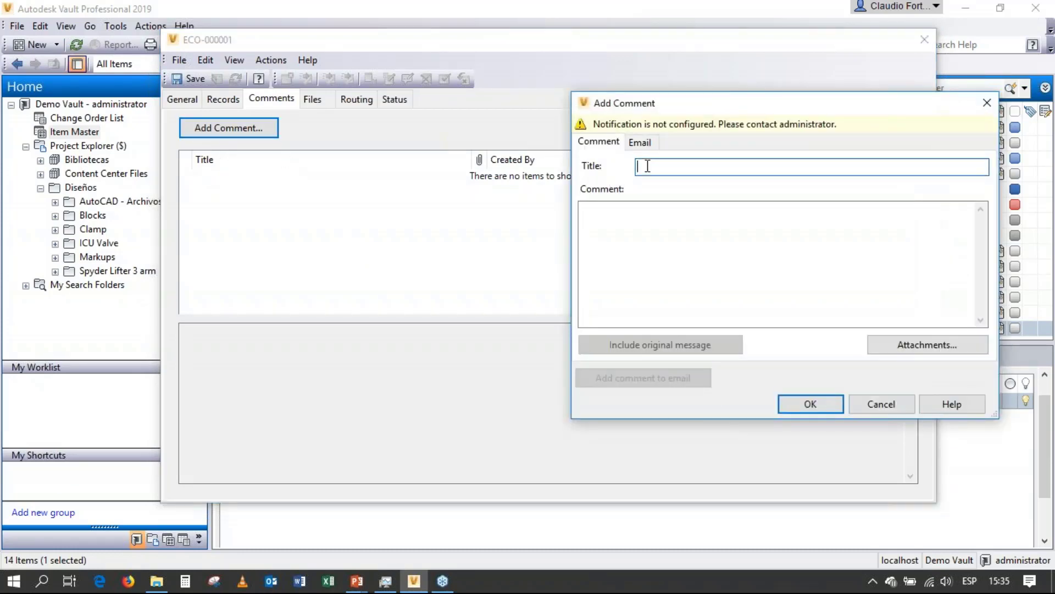
type("Causas")
key("Tab")
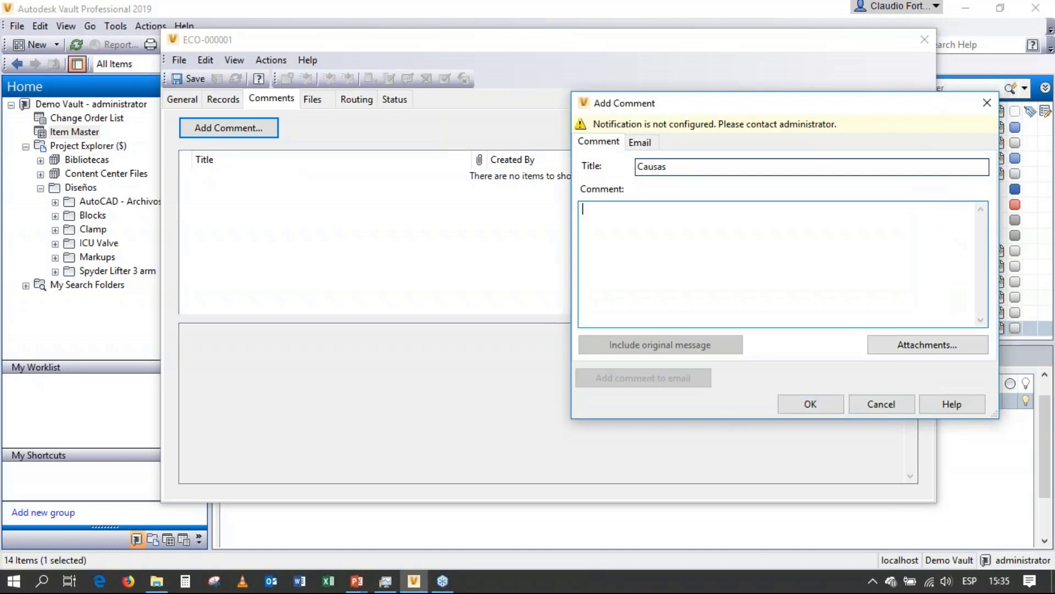
Enter the comment "Después de las pruebas en campo se decide cambiar la profundidad de la muesca a 3.2 mm para mejorar el funcionamiento" and confirm it
type("Después de las prueben ca")
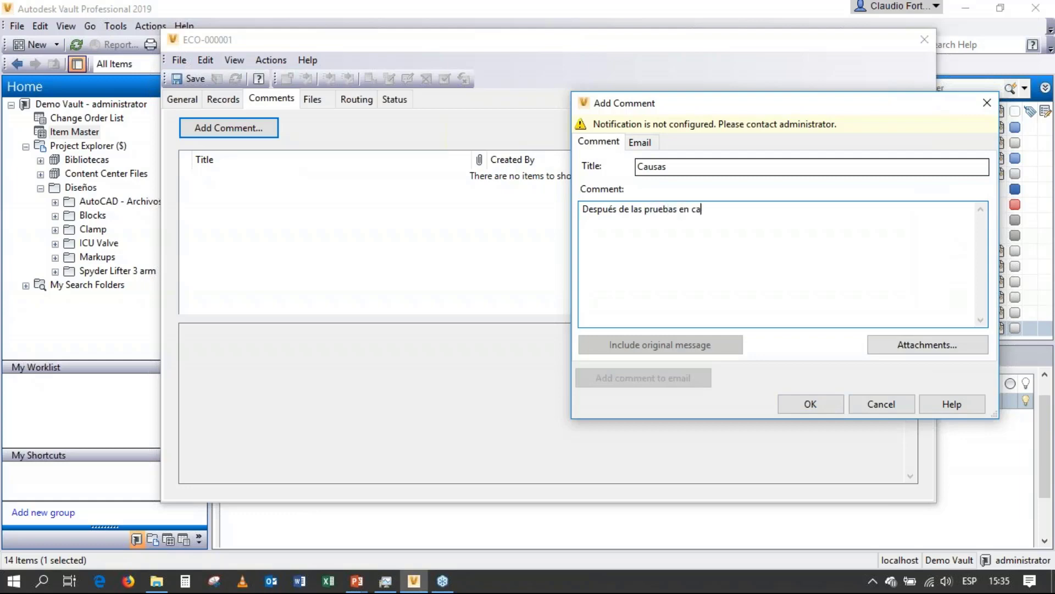
type("mpo se decide cabiar")
key("BackSpace")
key("BackSpace")
key("BackSpace")
type(",bi")
key("BackSpace")
key("BackSpace")
key("BackSpace")
type("mbiar la produ")
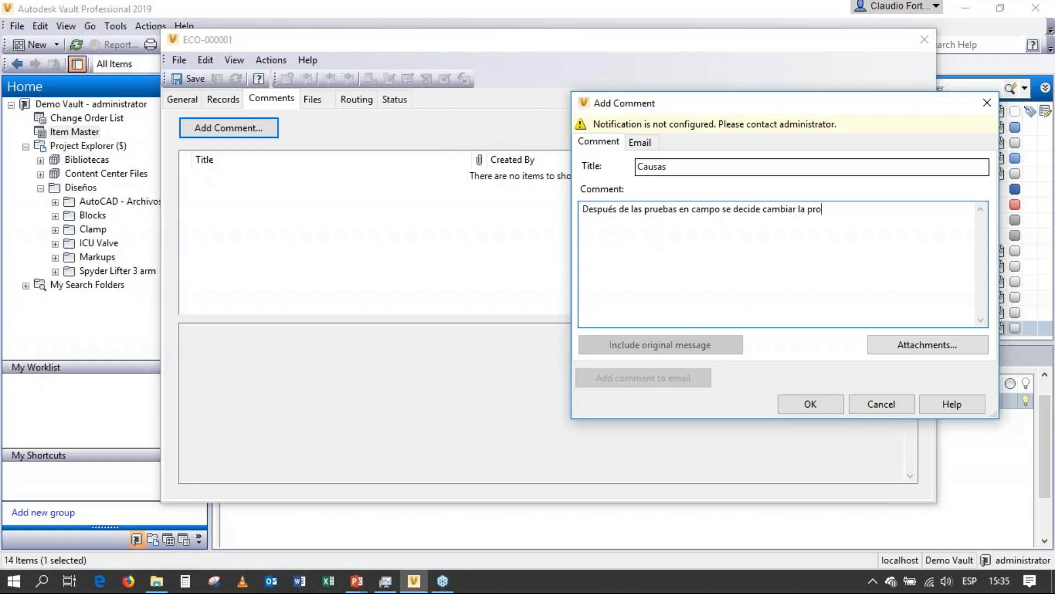
key("BackSpace")
key("BackSpace")
key("BackSpace")
type("ofundidad de la muesca a ")
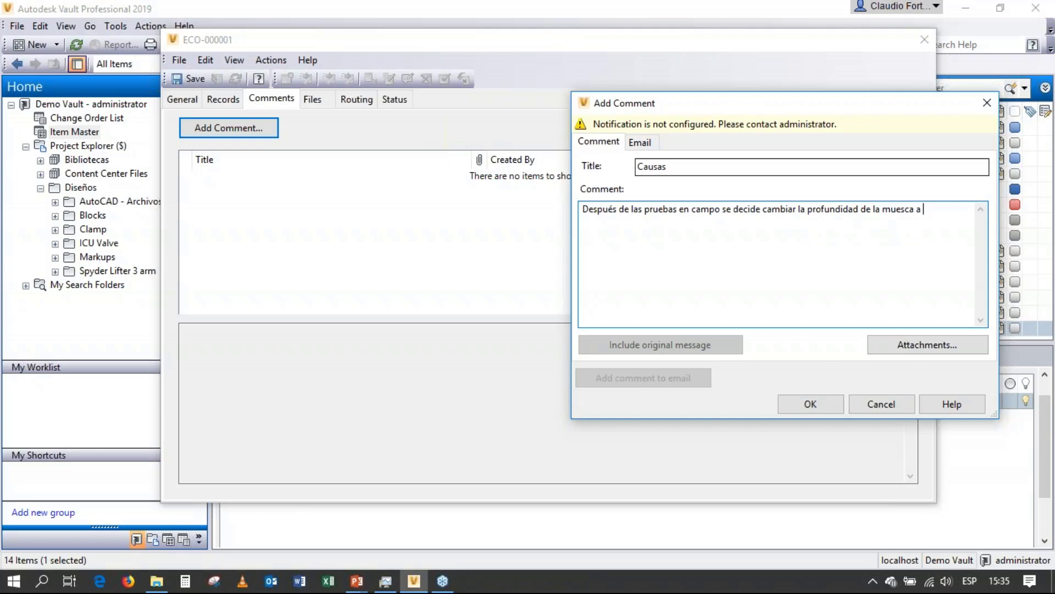
type("3.2 mm para mejorar el ")
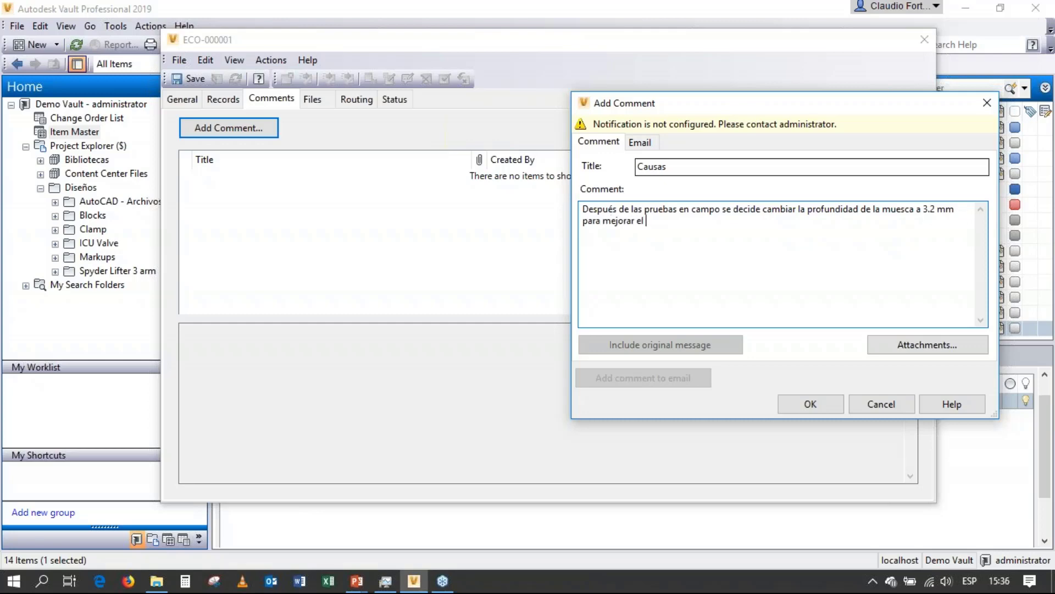
type("funcionamiento")
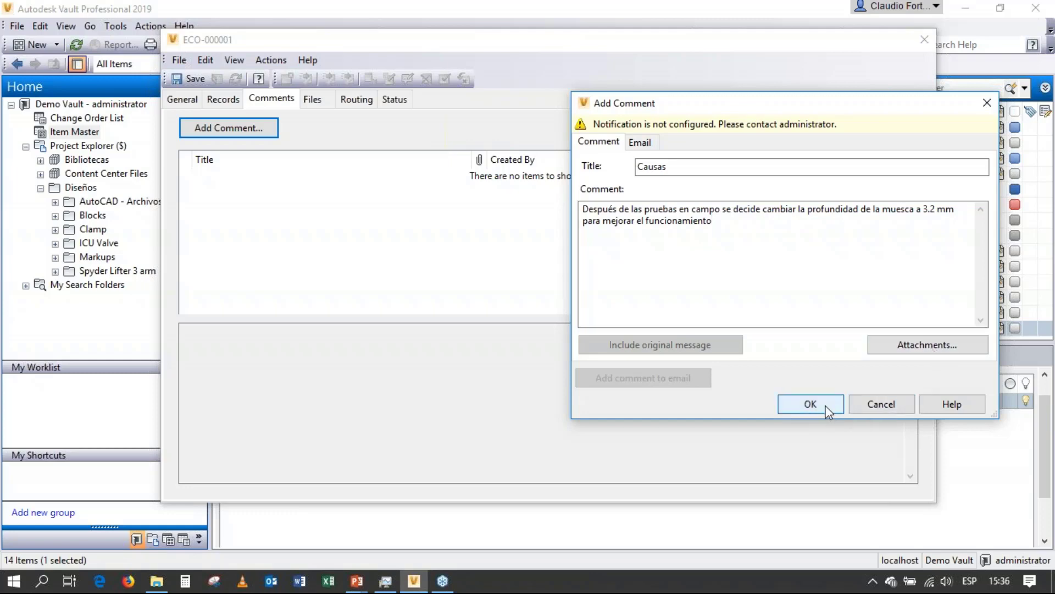
left_click(811, 405)
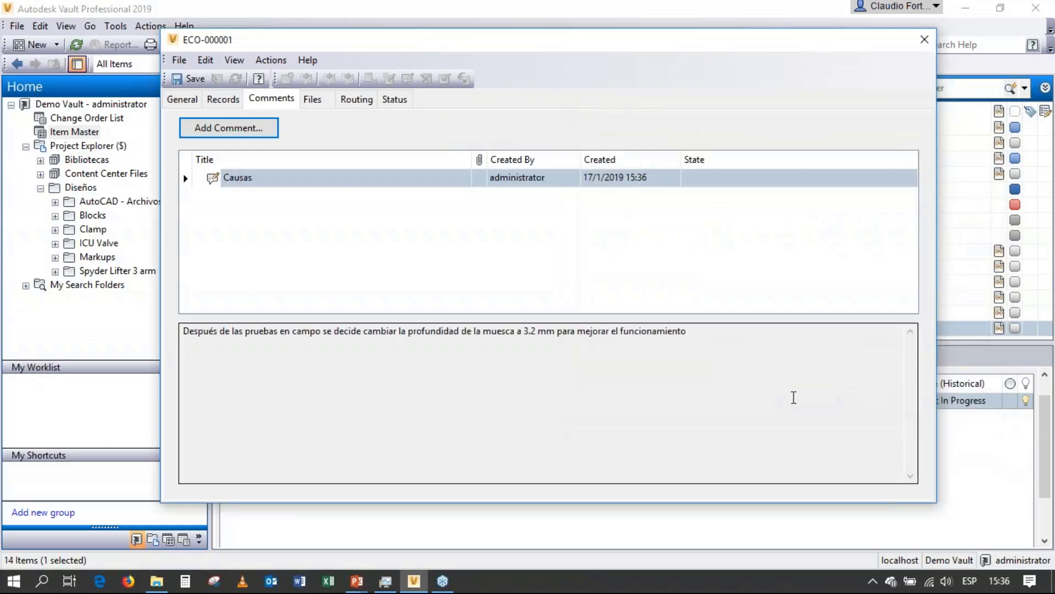
Preview the Grip.ipt and Grip.idw files attached to the change order
left_click(321, 101)
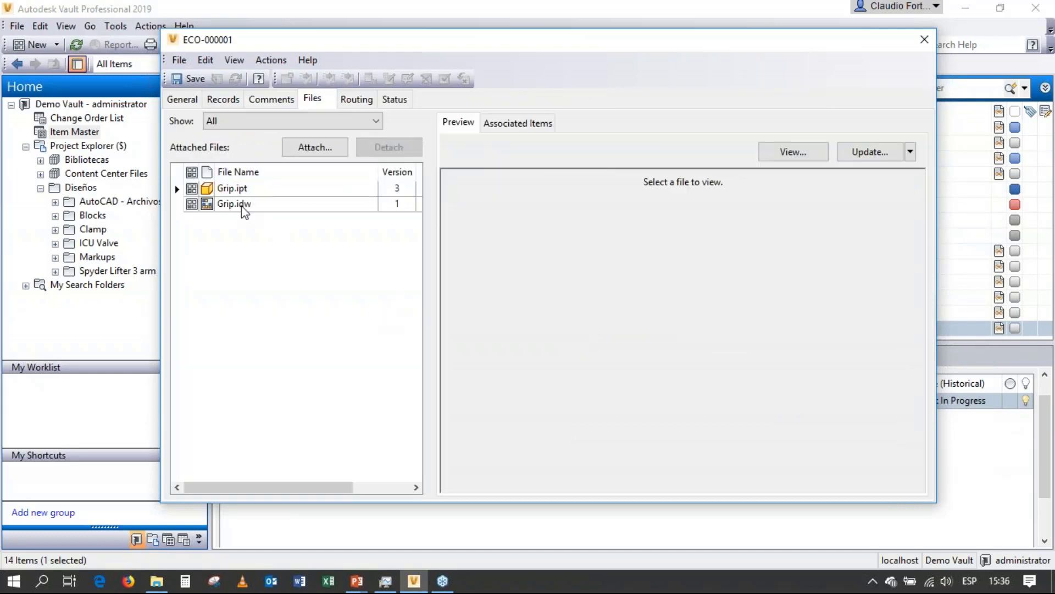
left_click(244, 204)
left_click(243, 190)
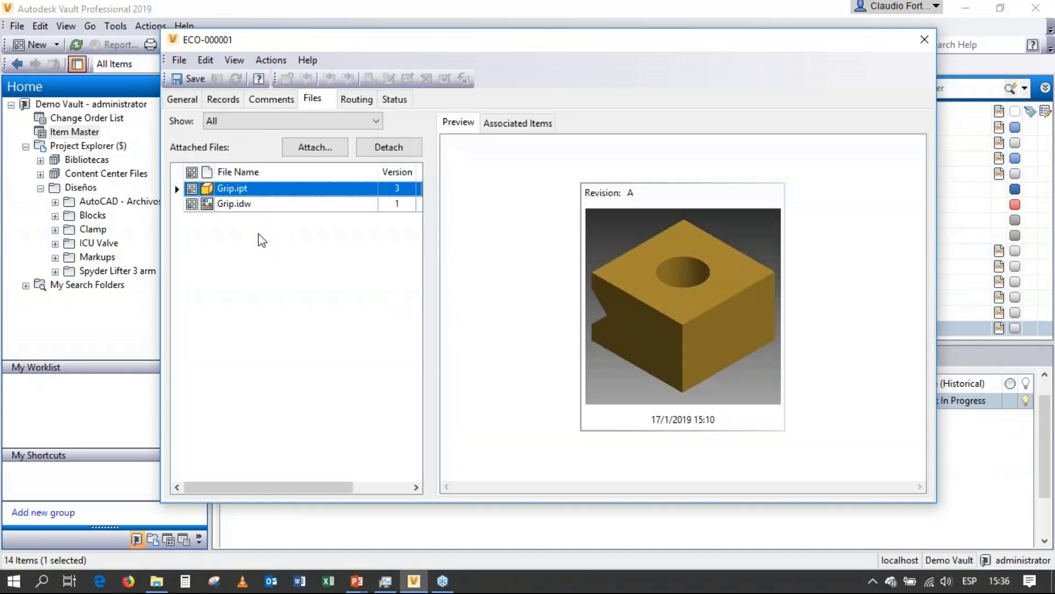
left_click(237, 206)
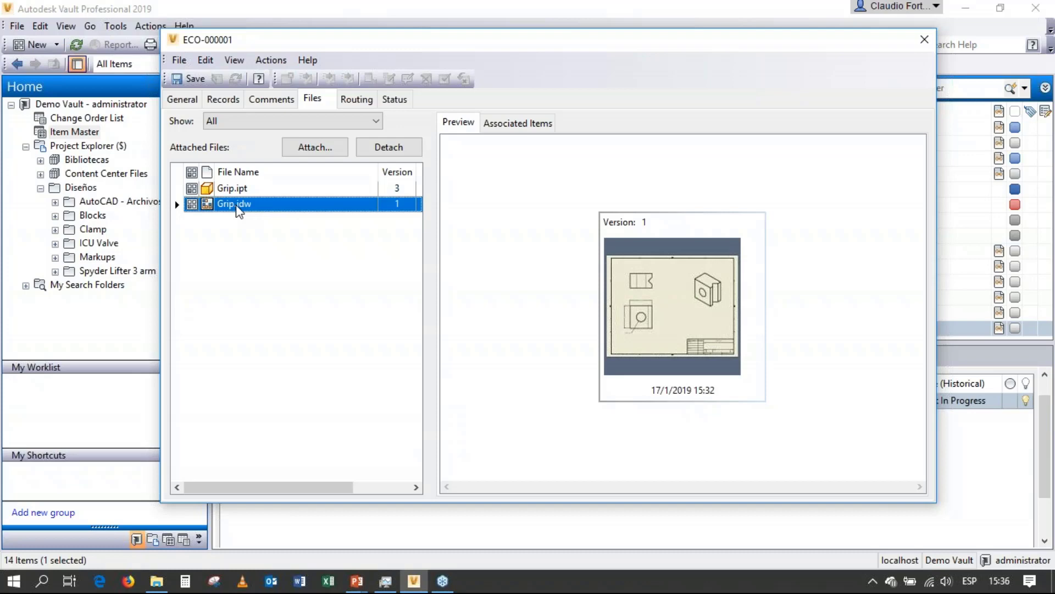
Search the vault for "grip*.dwf" files and attach Grip.idw.dwf to the change order
left_click(319, 155)
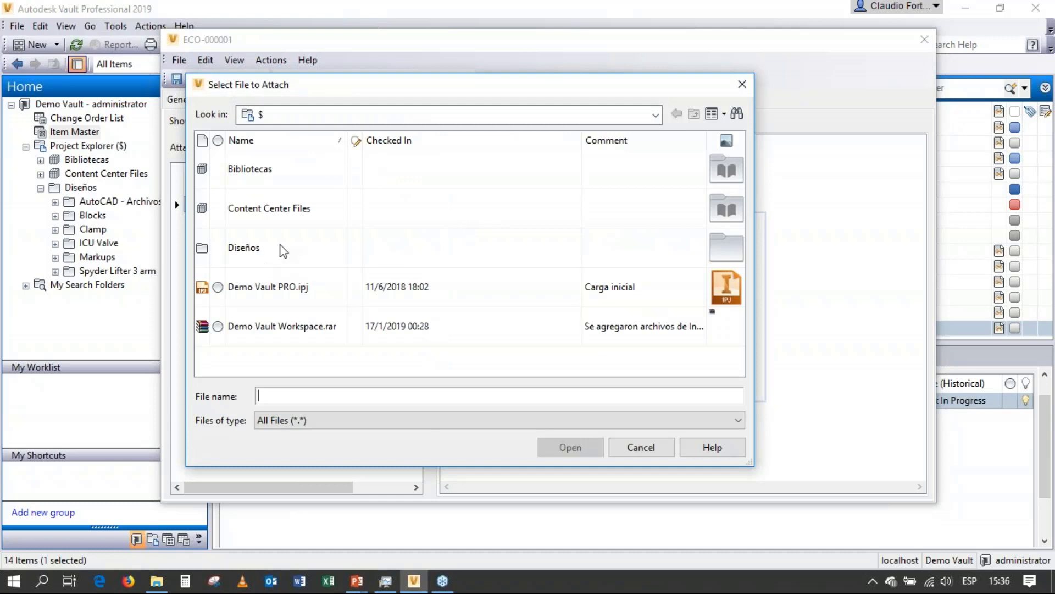
double_click(254, 248)
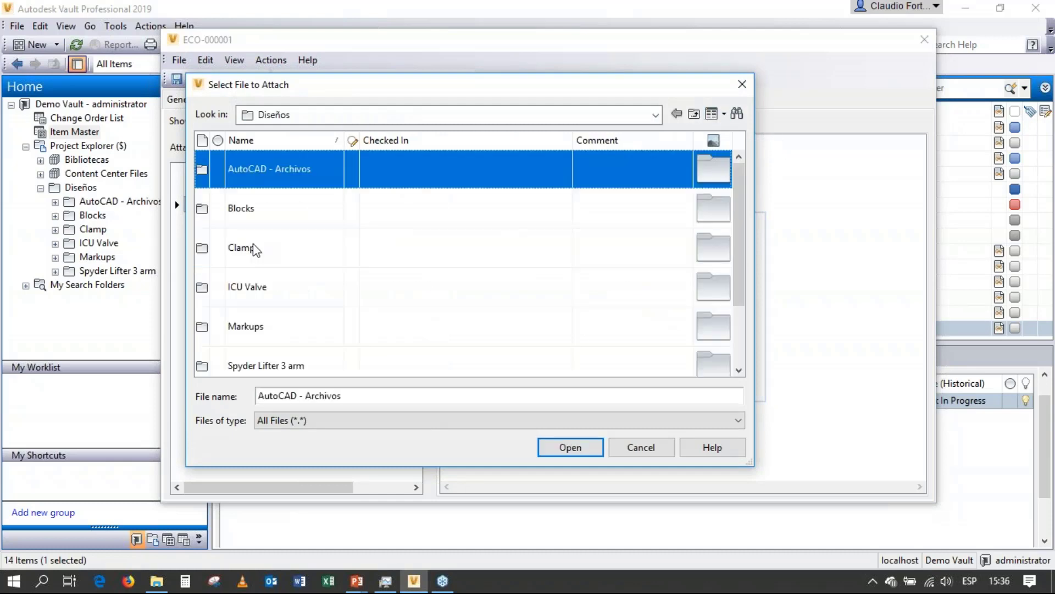
double_click(254, 248)
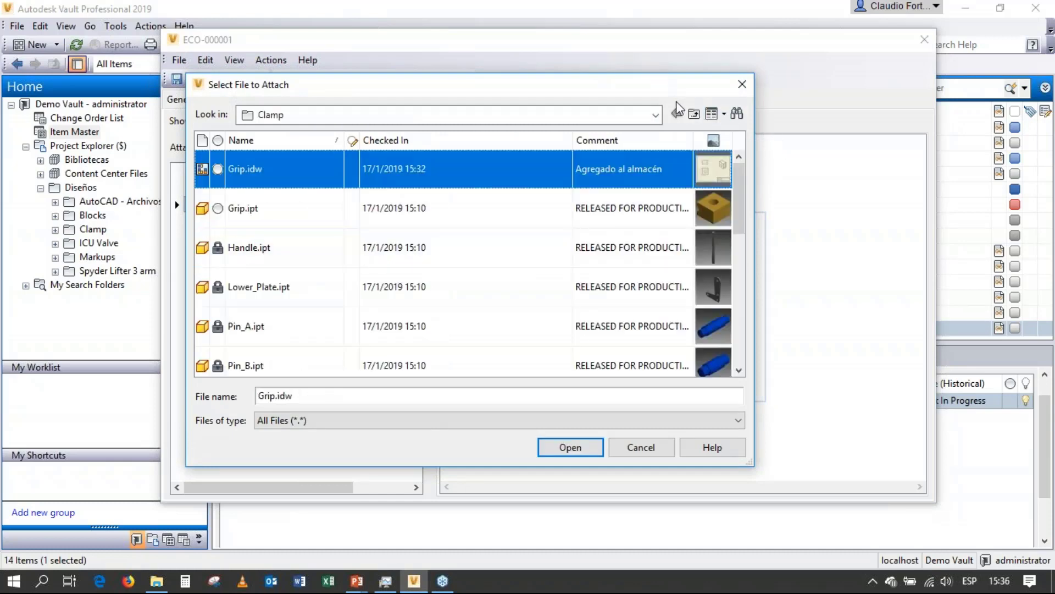
left_click(737, 114)
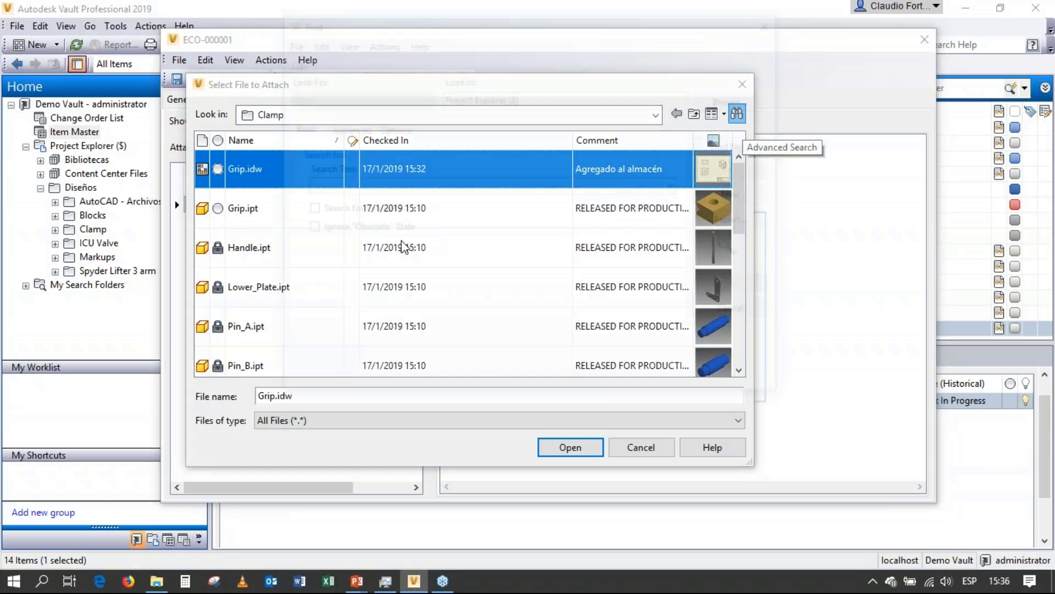
left_click(677, 188)
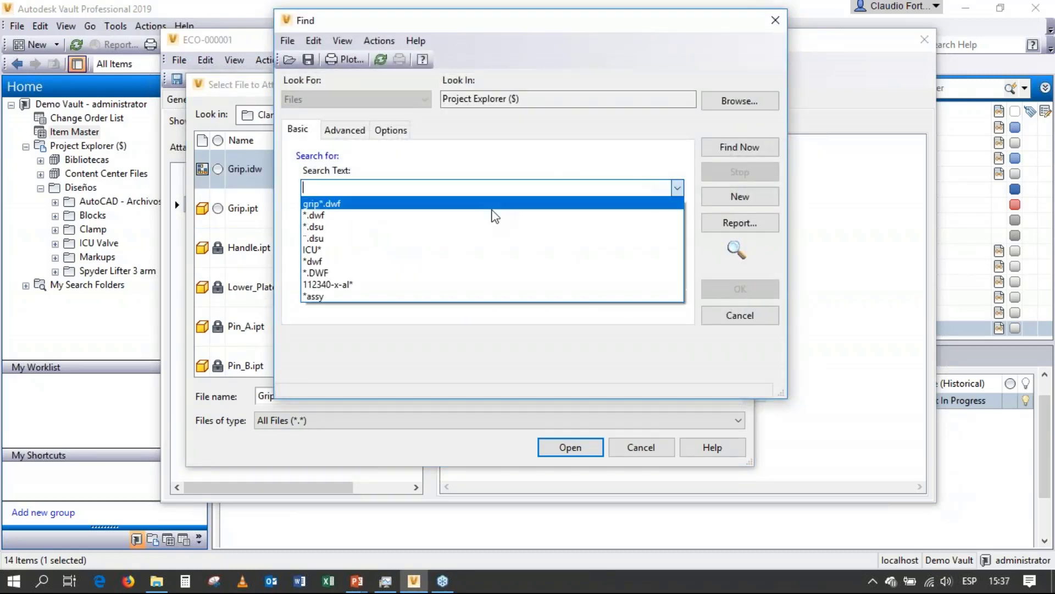
left_click(366, 204)
left_click(737, 144)
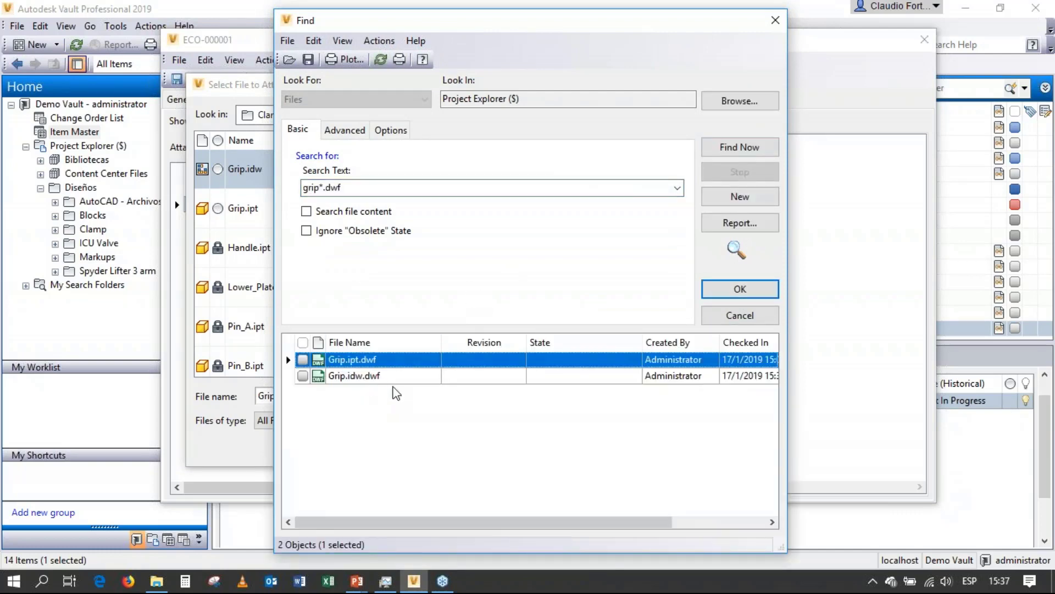
left_click(387, 378)
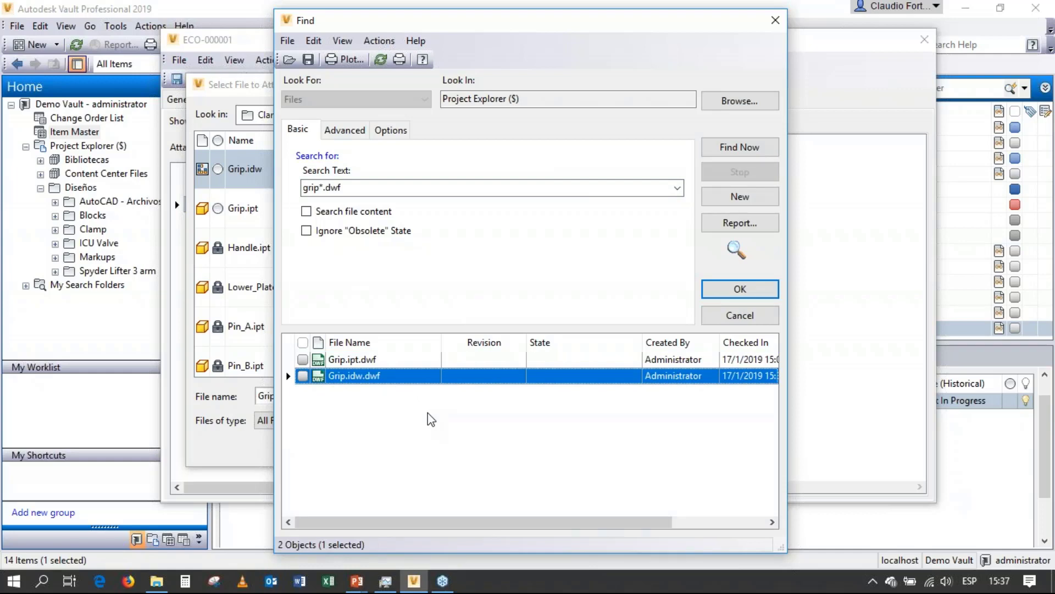
left_click(760, 288)
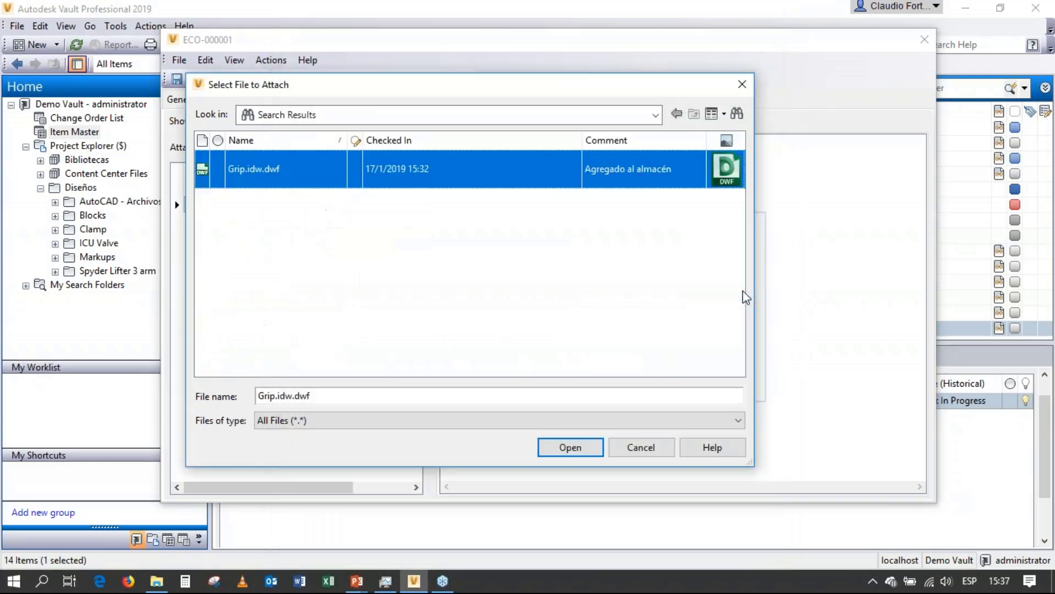
left_click(584, 453)
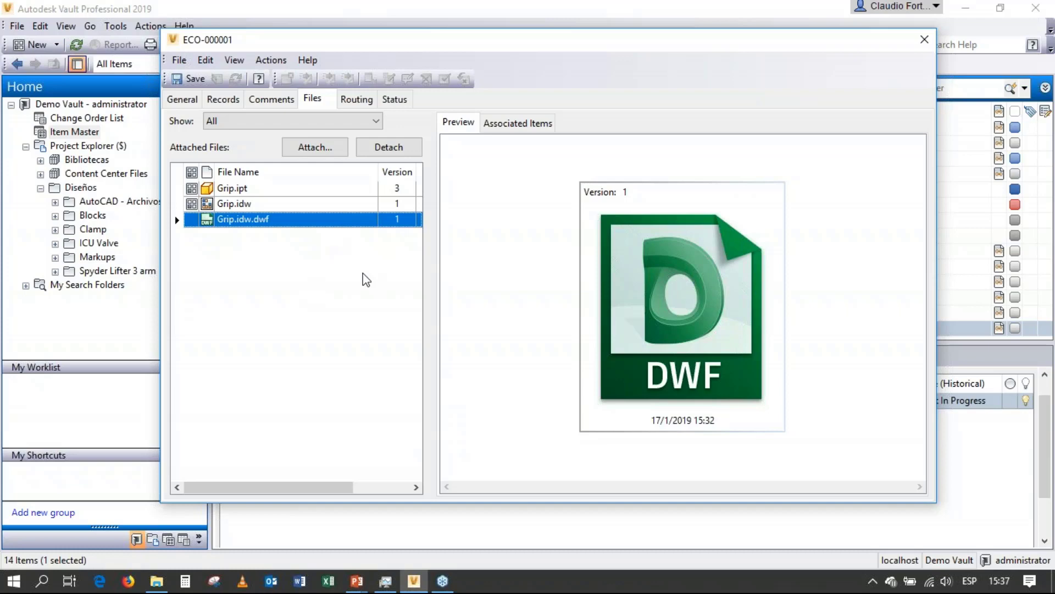
Open the attached Grip.idw.dwf in the preview and place a rectangle callout with a revision cloud around the V-shaped notch
left_click(628, 307)
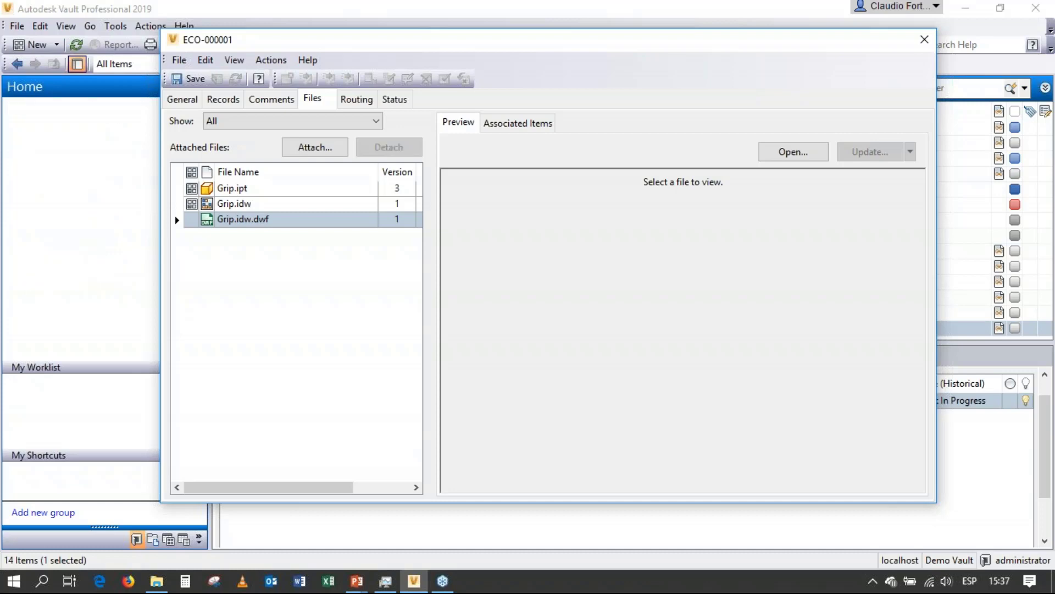
left_click(793, 152)
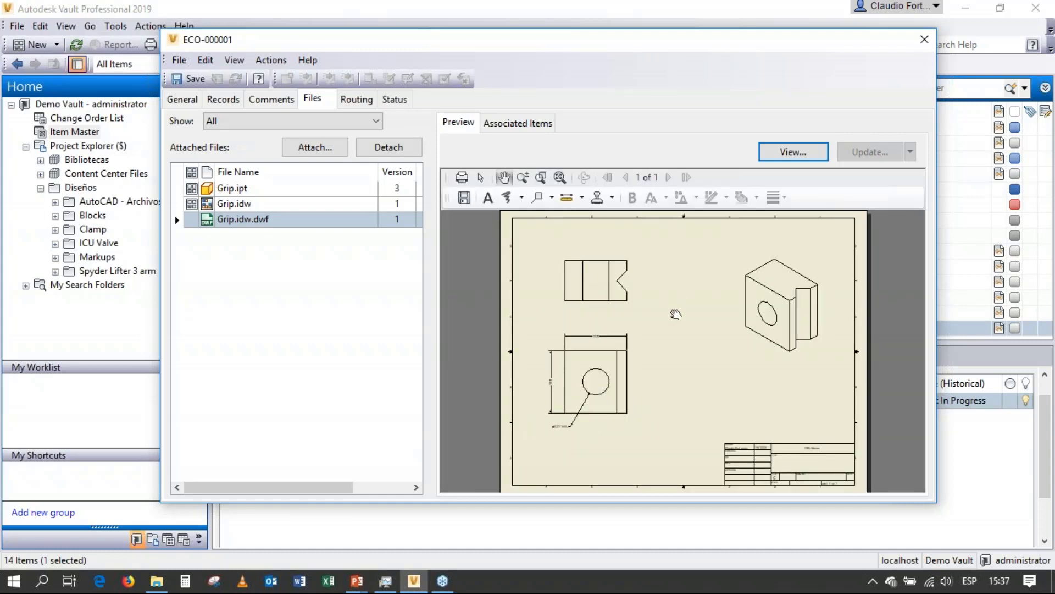
scroll(624, 268, "up", 5)
left_click_drag(660, 304, 657, 327)
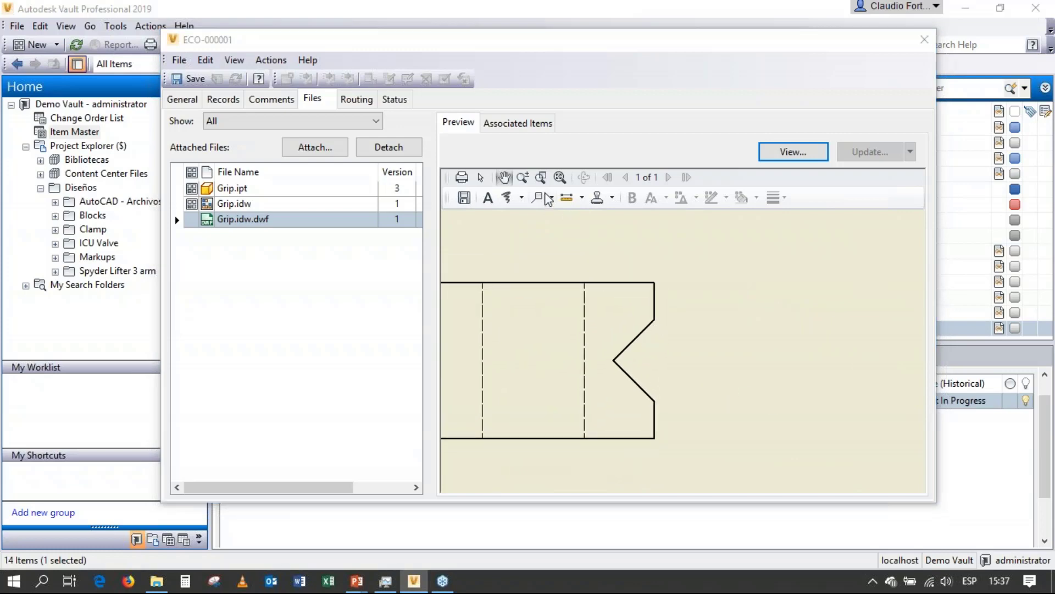
left_click(552, 197)
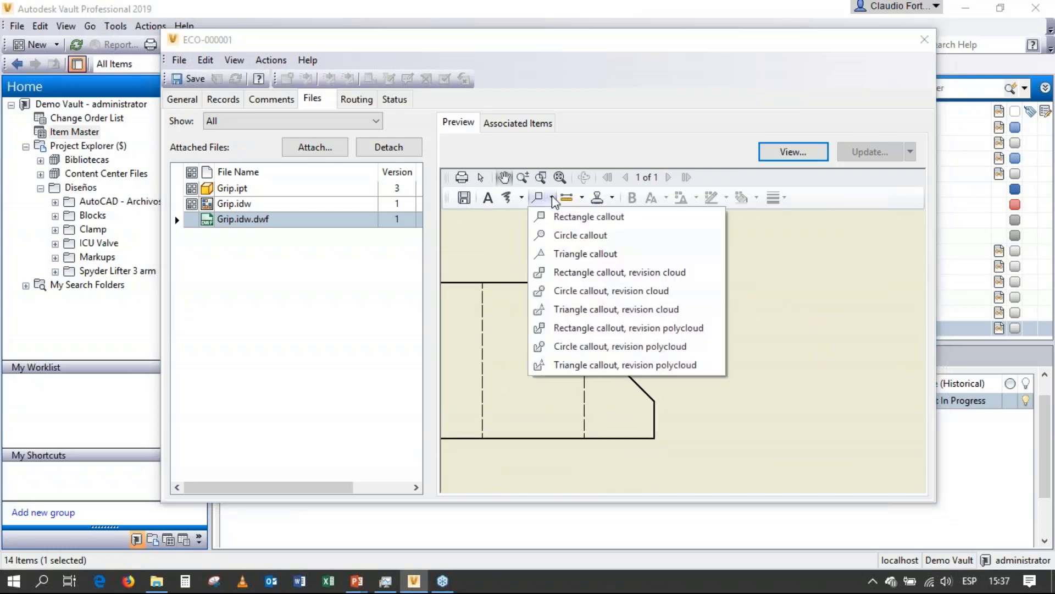
left_click(588, 277)
mouse_move(601, 455)
left_mouse_down()
mouse_move(631, 440)
mouse_move(702, 268)
mouse_move(694, 262)
left_mouse_up()
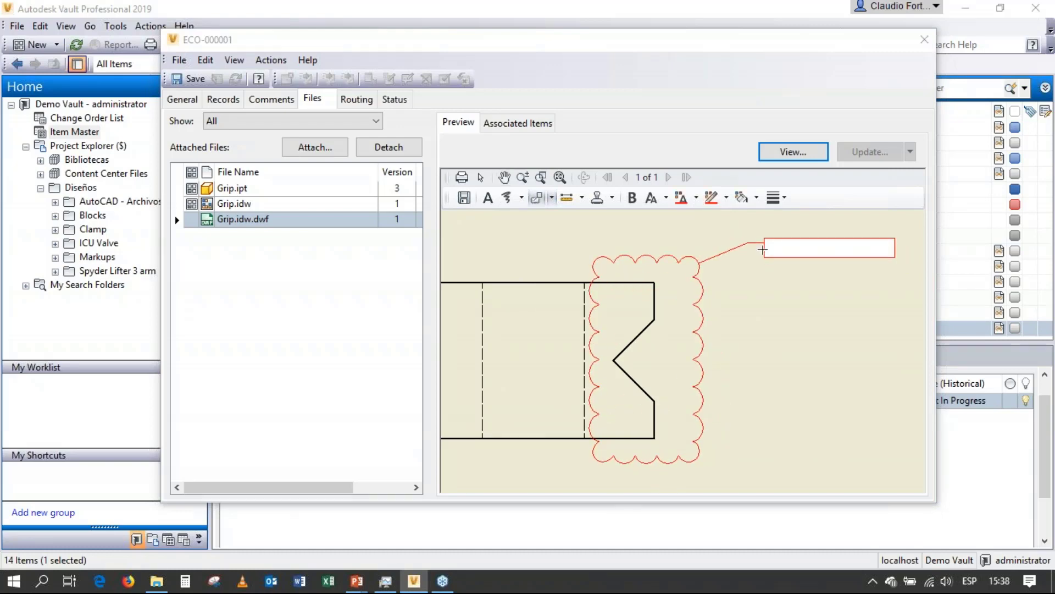
Enter "Cambiar la profundidad a 3.2 mm" in the notch callout and widen its text box to fit on one line
type("Cambiar la ")
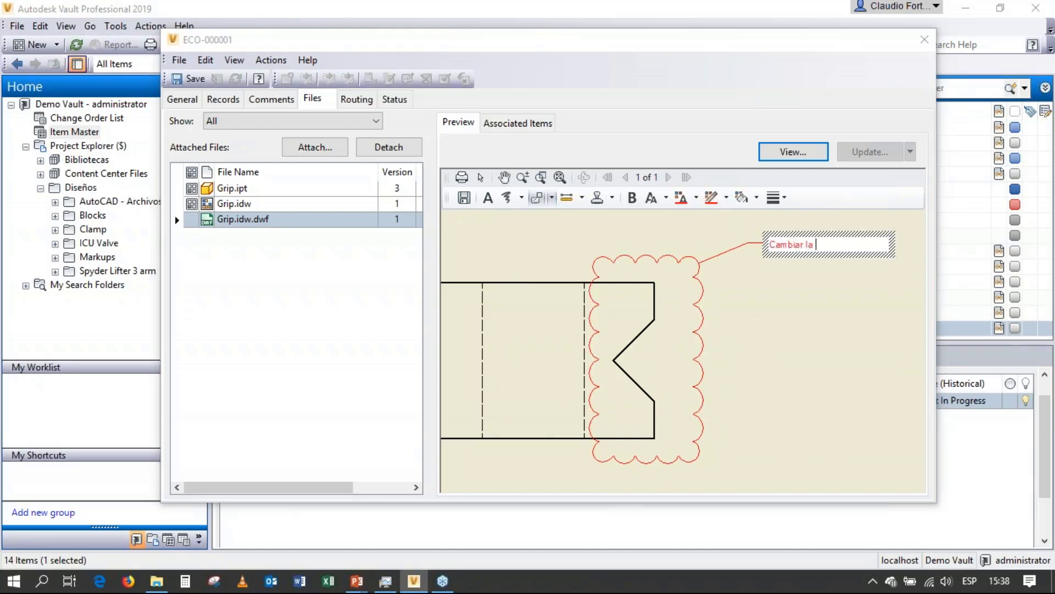
type("profundidad a 3.2 mm")
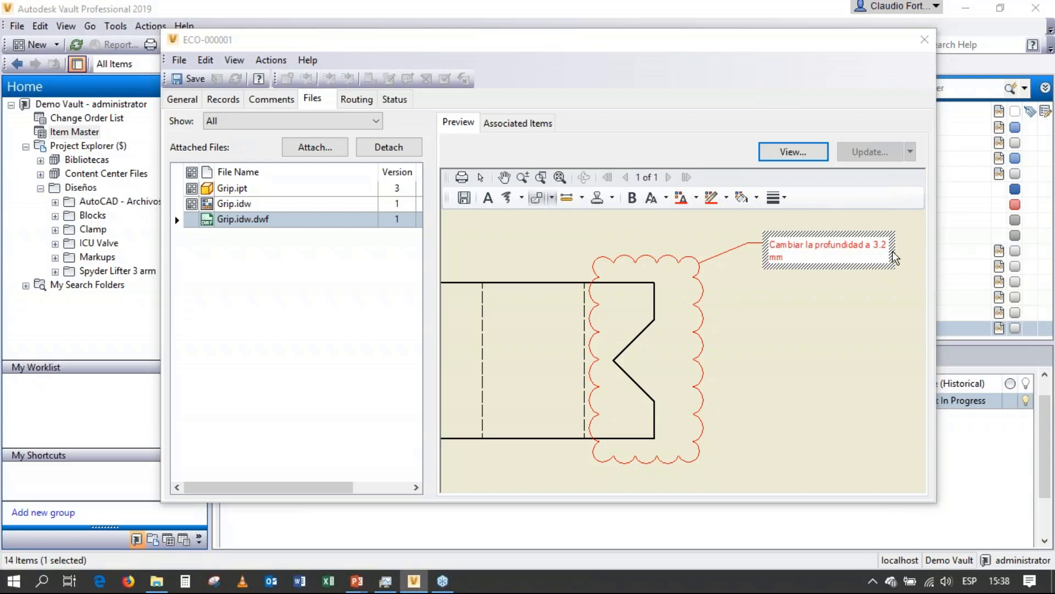
left_click(895, 254)
left_click_drag(896, 250, 915, 251)
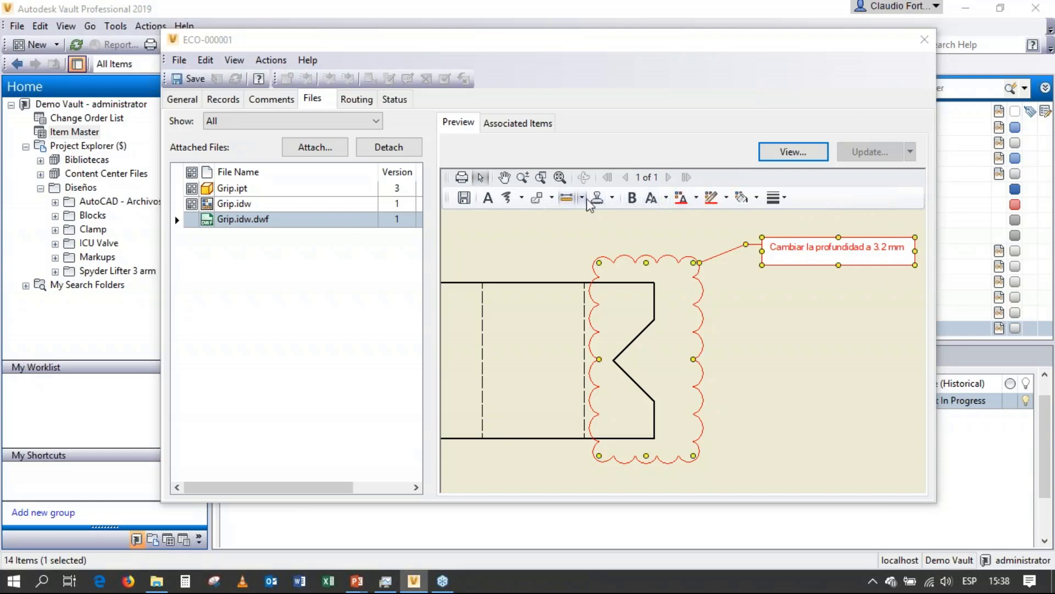
Place a For Review stamp on the drawing sheet, between the orthographic views and the isometric view
left_click(559, 178)
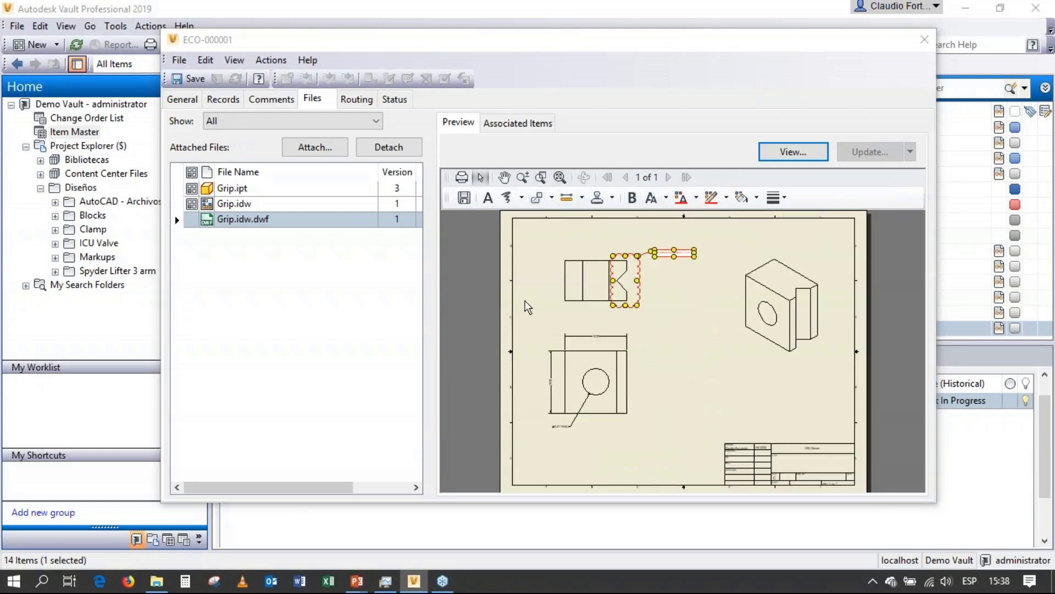
left_click(612, 198)
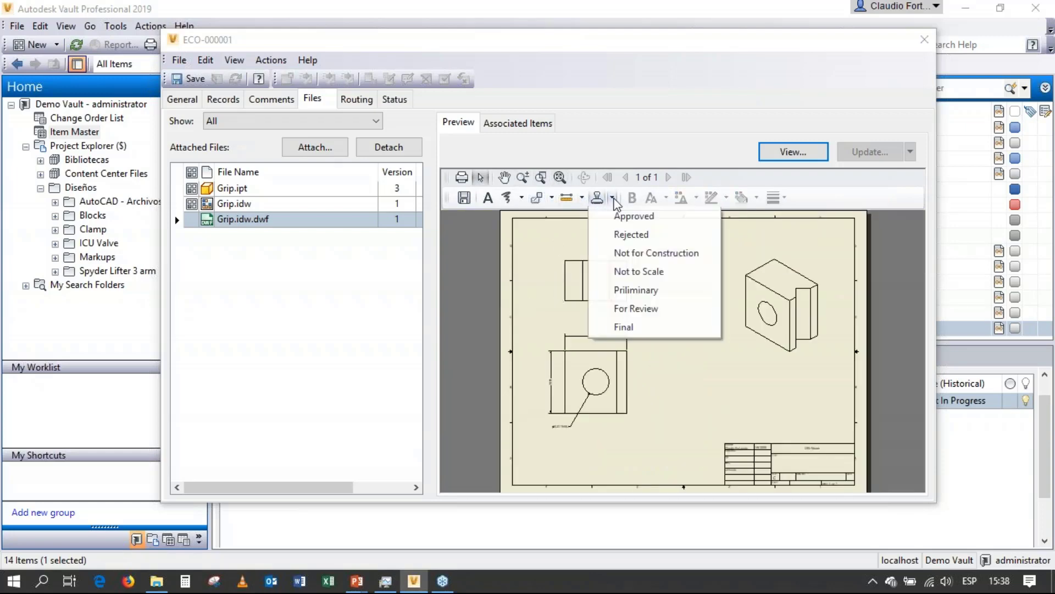
left_click(638, 310)
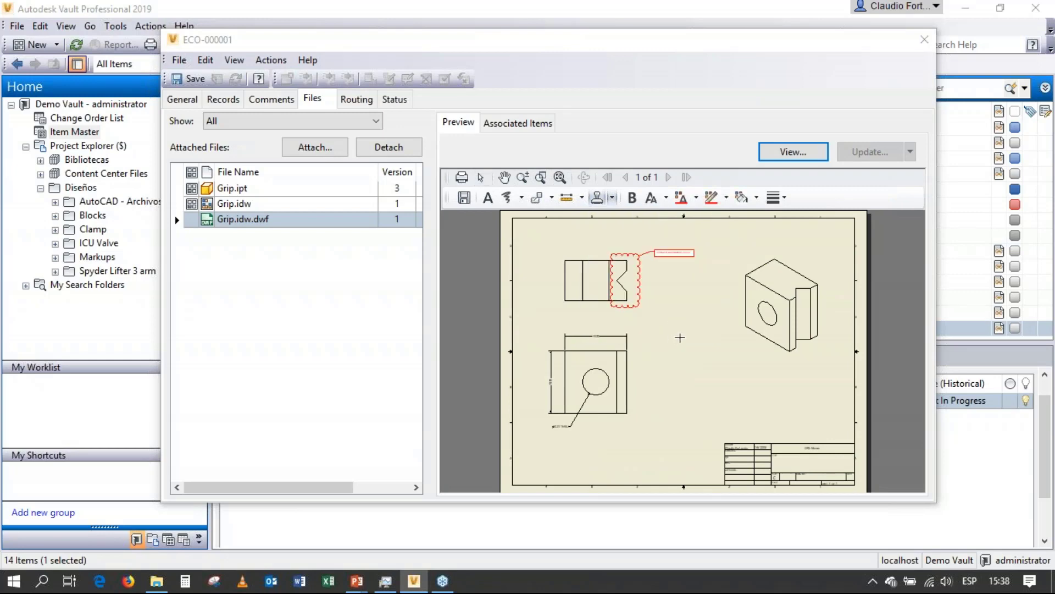
left_click(680, 336)
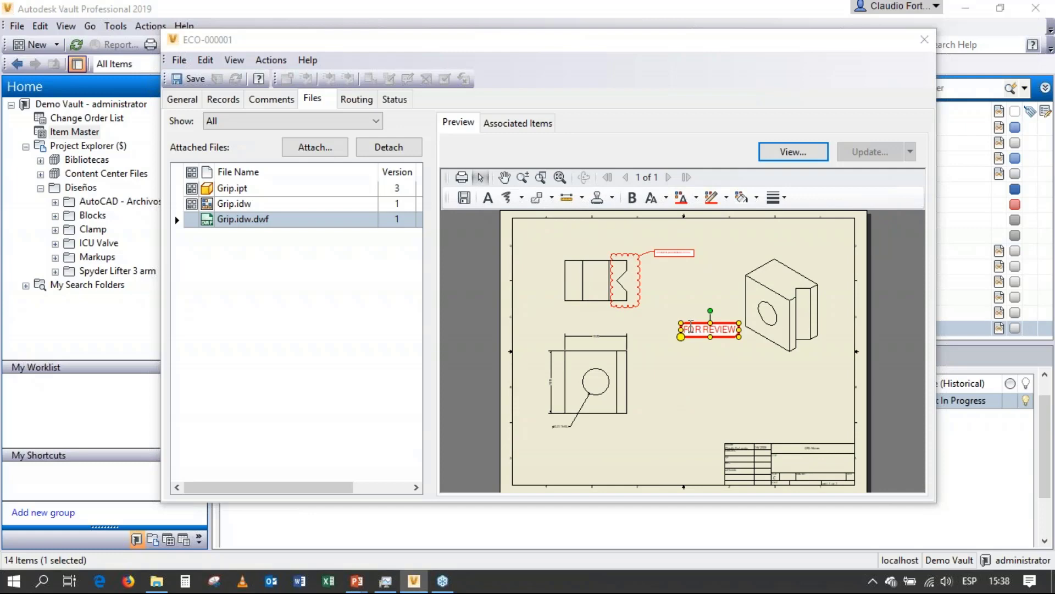
left_click_drag(711, 312, 722, 336)
Replace the For Review stamp's text with "Para reivsión"
double_click(666, 340)
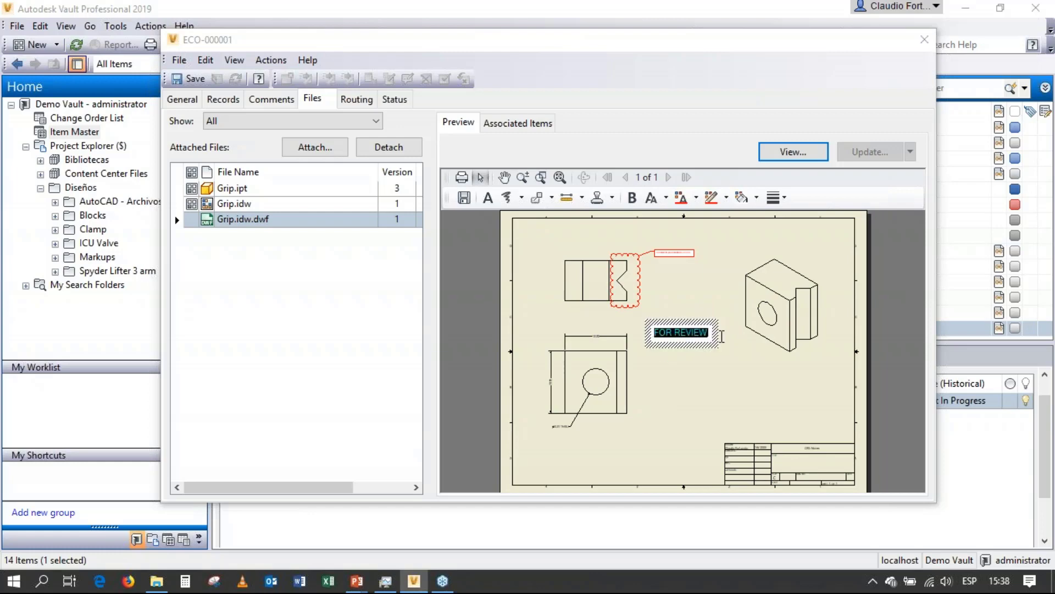
type("Para reiv")
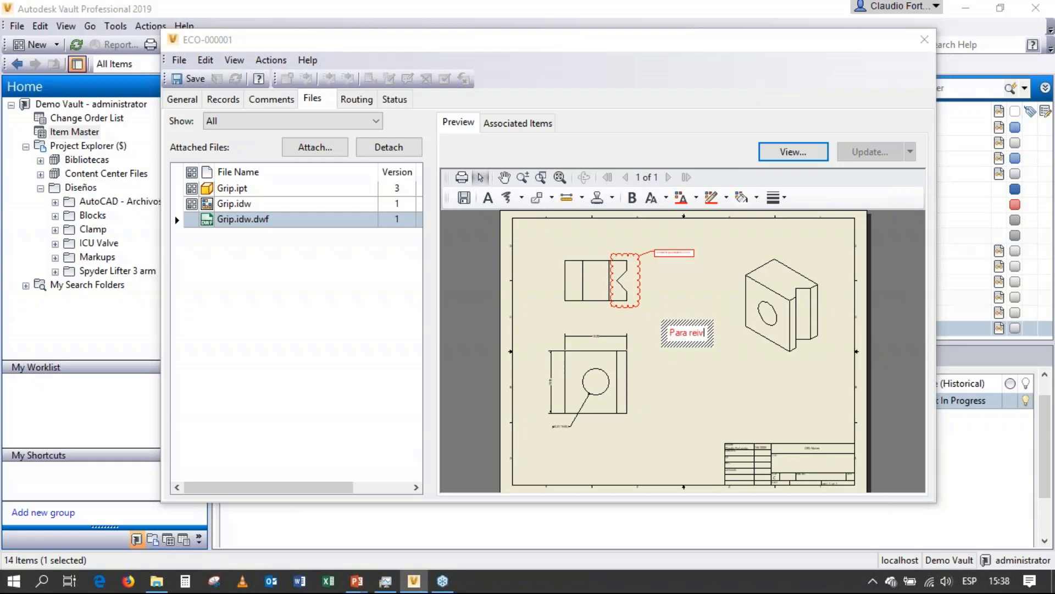
type("sión")
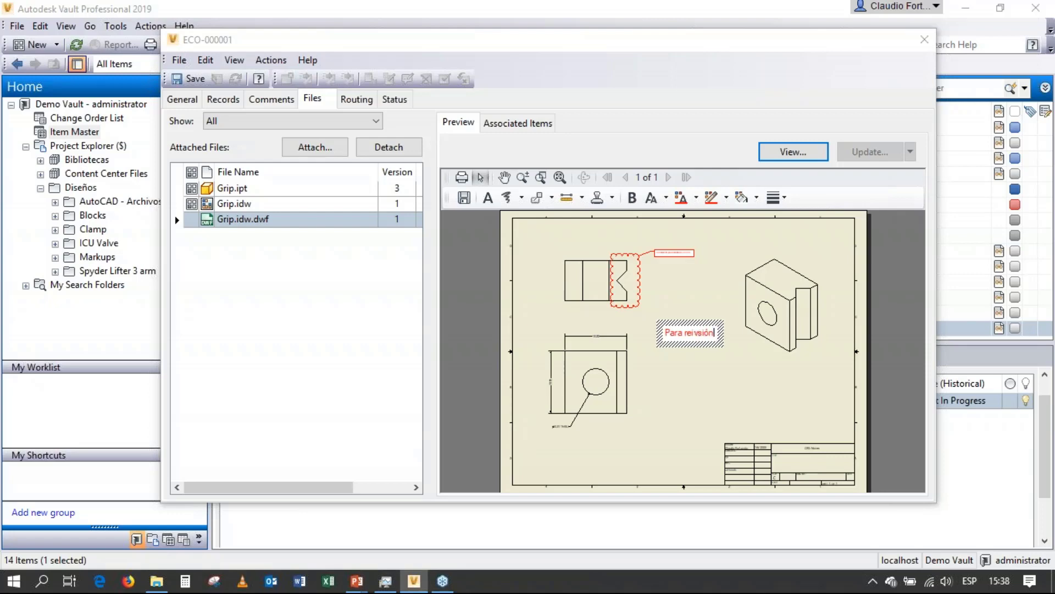
Enlarge the font of the whole "Para reivsión" stamp and tilt the stamp diagonally between the drawing views
key("shift+Left")
key("shift+Left")
key("shift+Left")
key("shift+Left")
key("shift+Left")
key("shift+Left")
key("shift+Left")
key("shift+Left")
key("shift+Left")
key("shift+Left")
key("shift+Left")
key("shift+Left")
key("shift+Left")
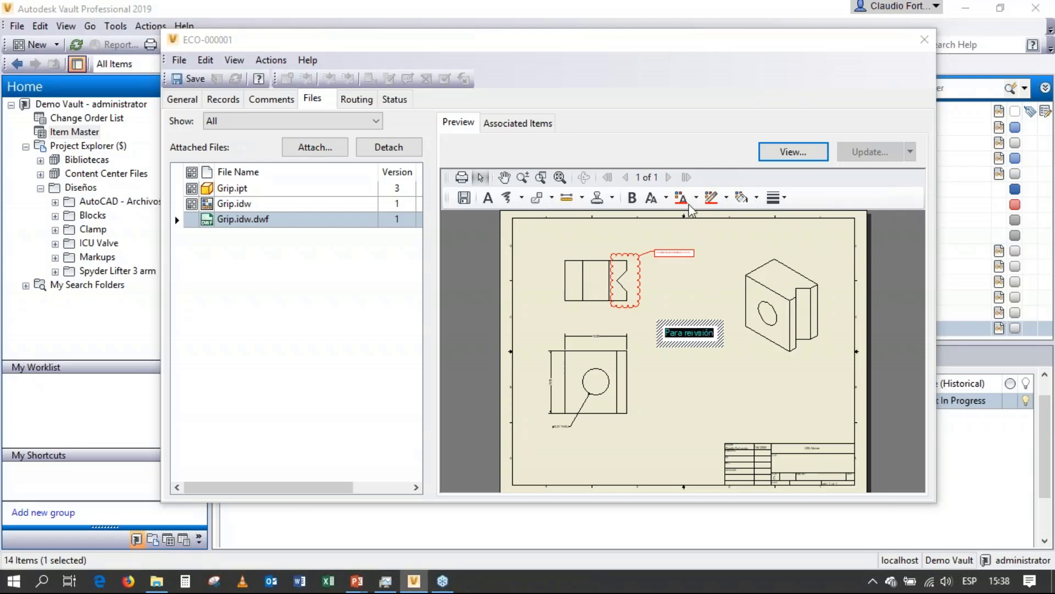
left_click(667, 198)
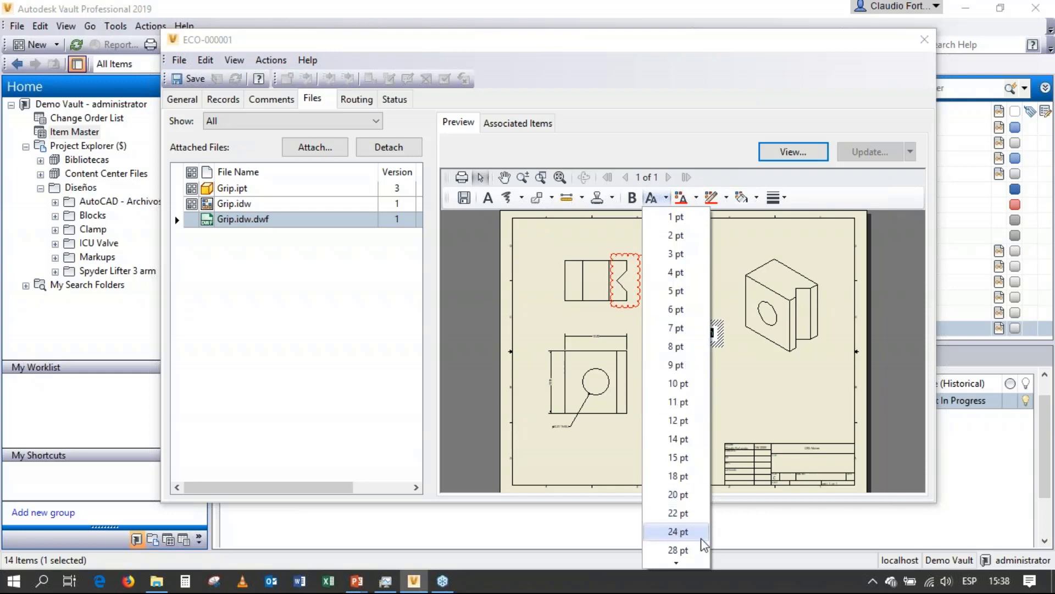
left_click(679, 565)
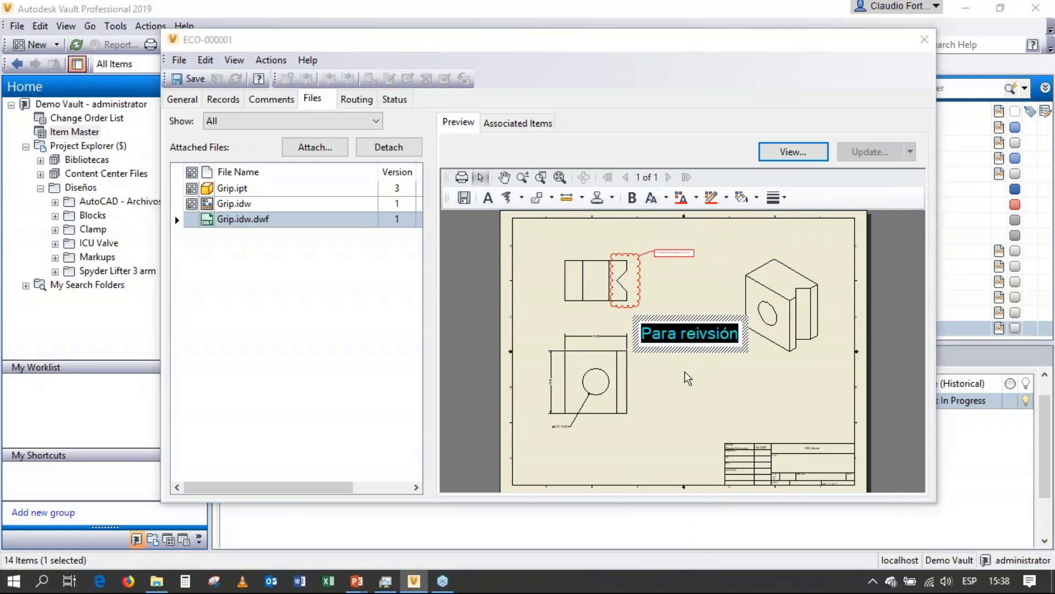
left_click(693, 397)
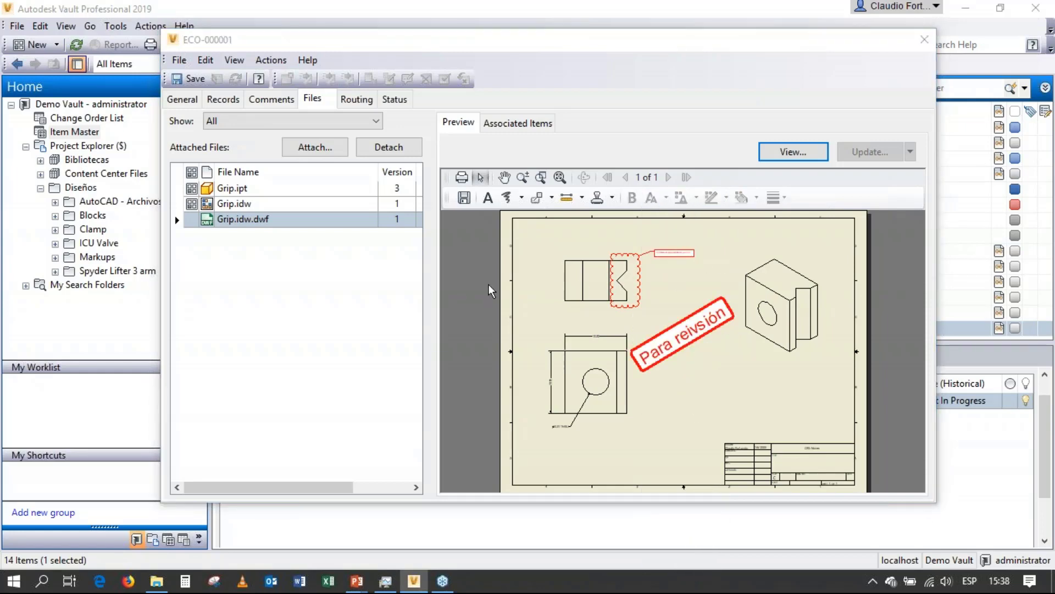
Save the markups as the DWF file "ECO-000001 Markup administrator" in the Markups folder, with a comment titled "Indicaciones de los cambios"
left_click(464, 198)
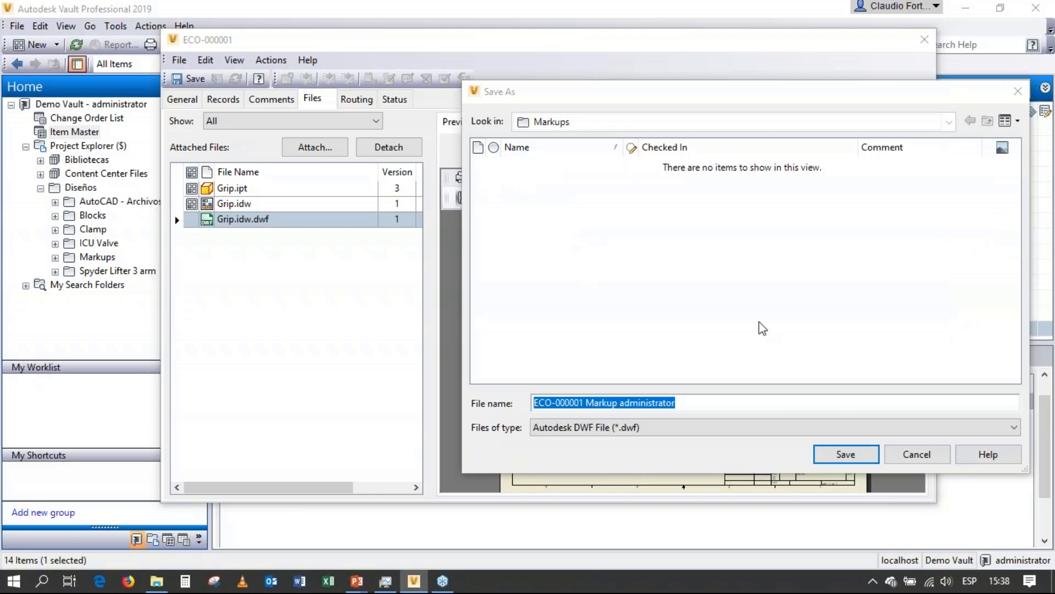
left_click(847, 454)
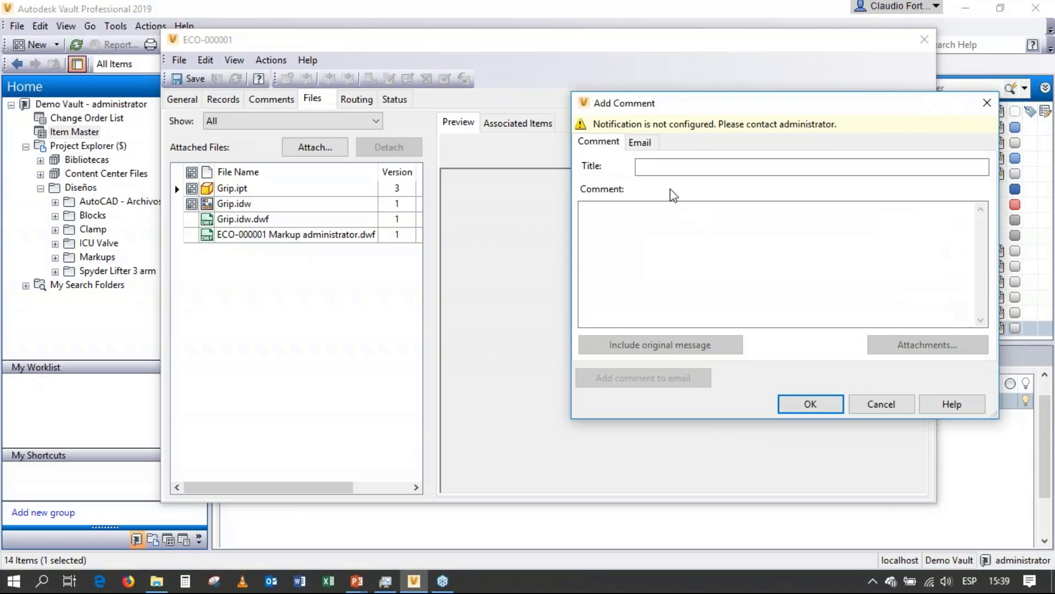
left_click(811, 404)
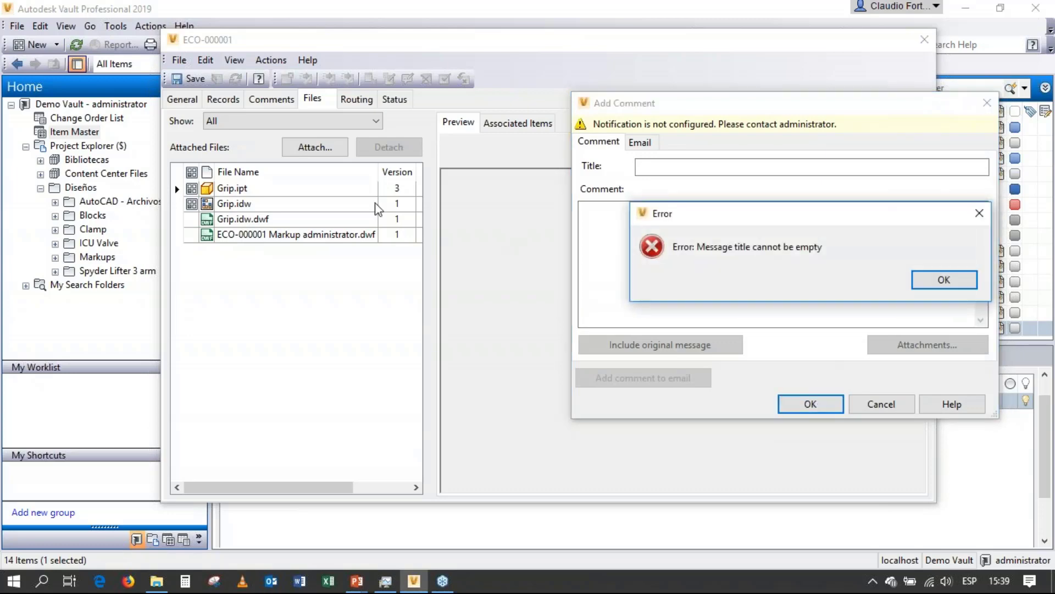
left_click(937, 279)
left_click(685, 171)
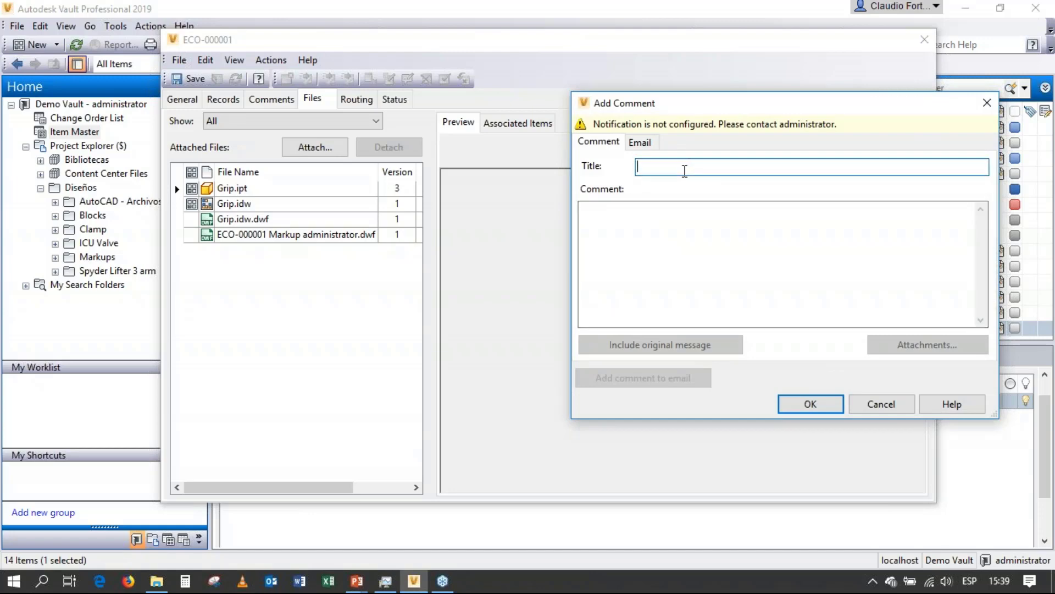
type("Indicaciones de los cambios")
left_click(691, 220)
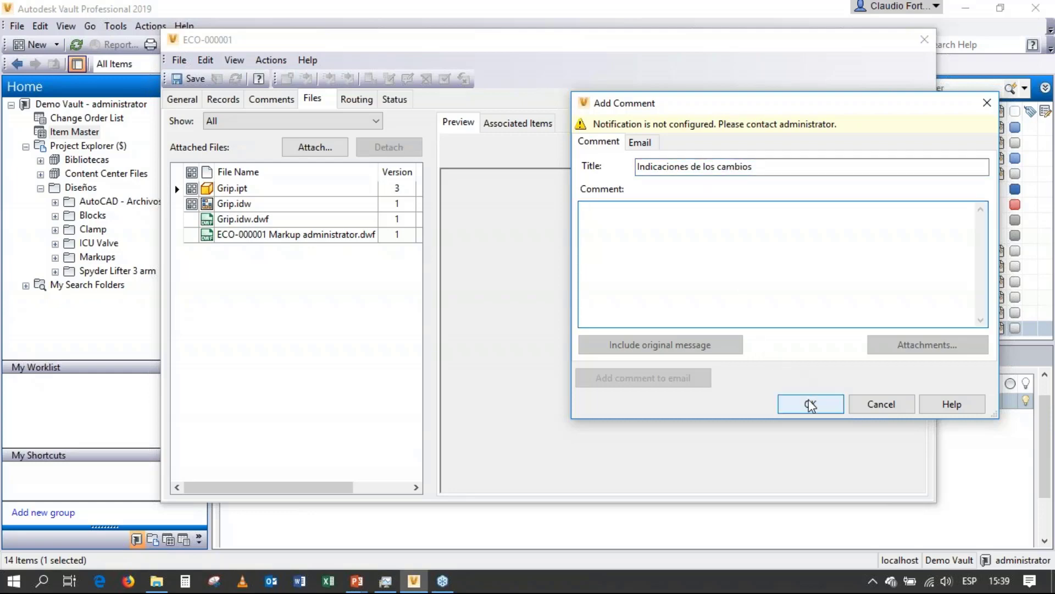
left_click(809, 403)
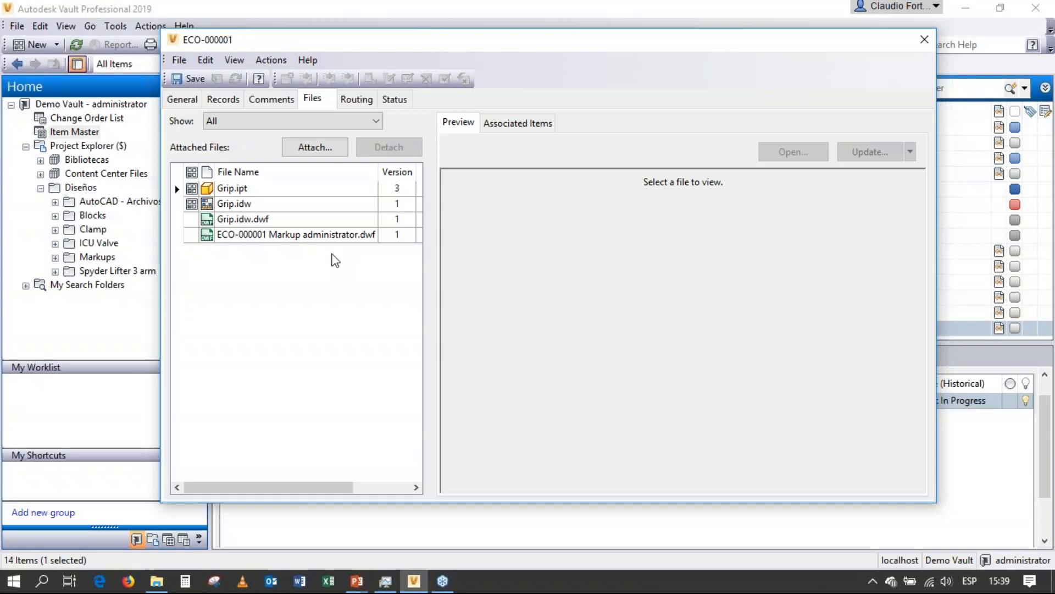
Examine the change order's routing participants with their full list of roles, and its workflow status diagram
left_click(357, 99)
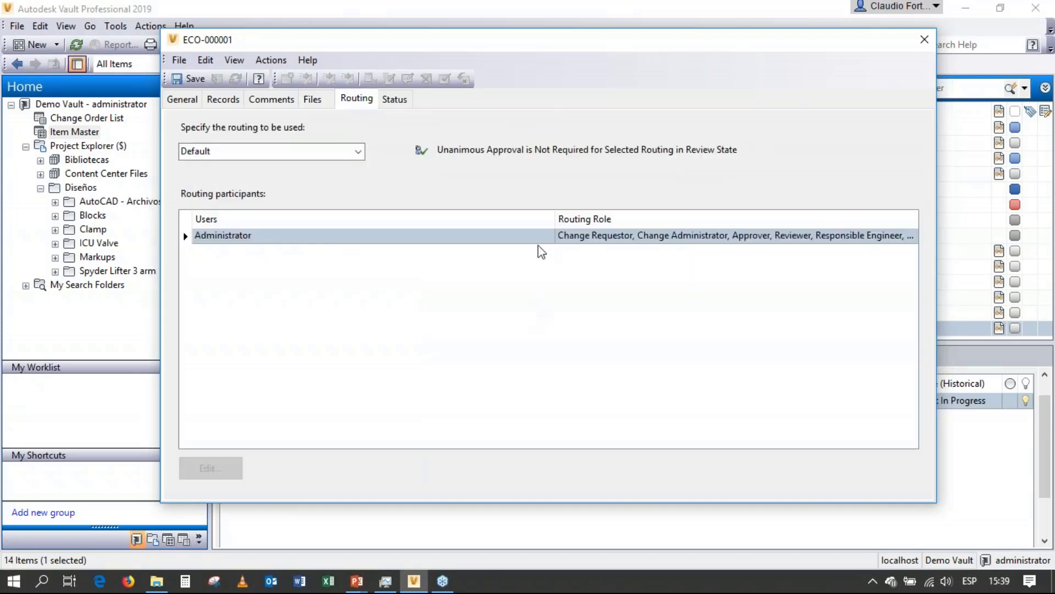
left_click_drag(555, 218, 388, 216)
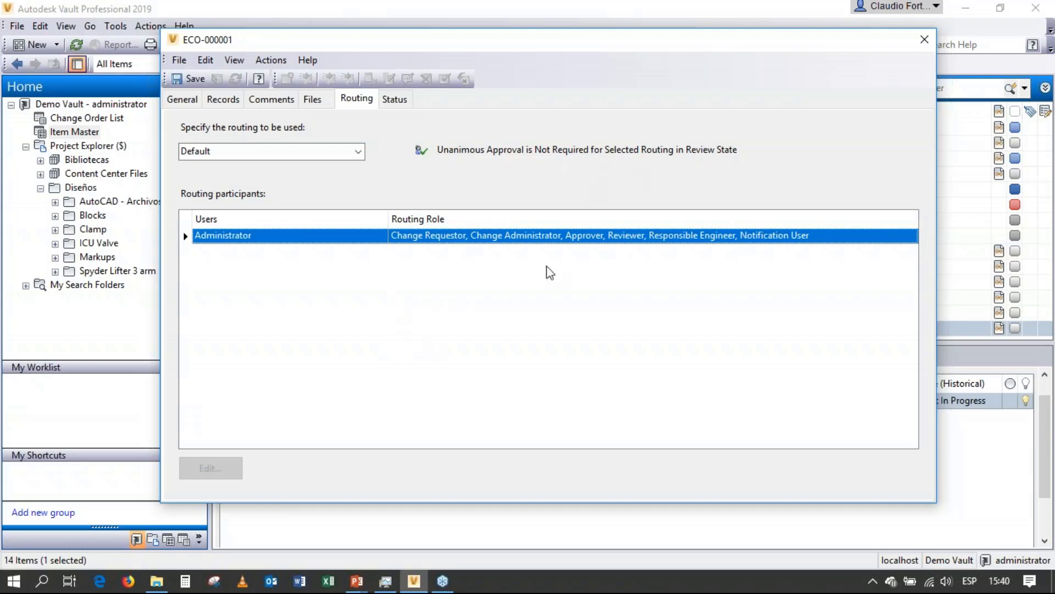
left_click(387, 104)
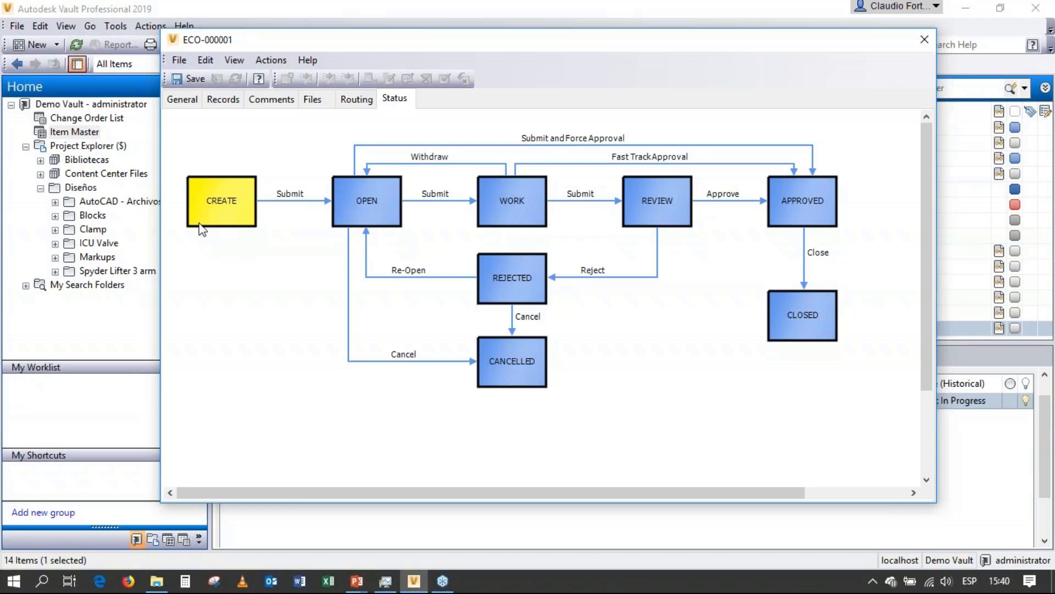
Save and close change order ECO-000001 and display the Change Order List
left_click(191, 82)
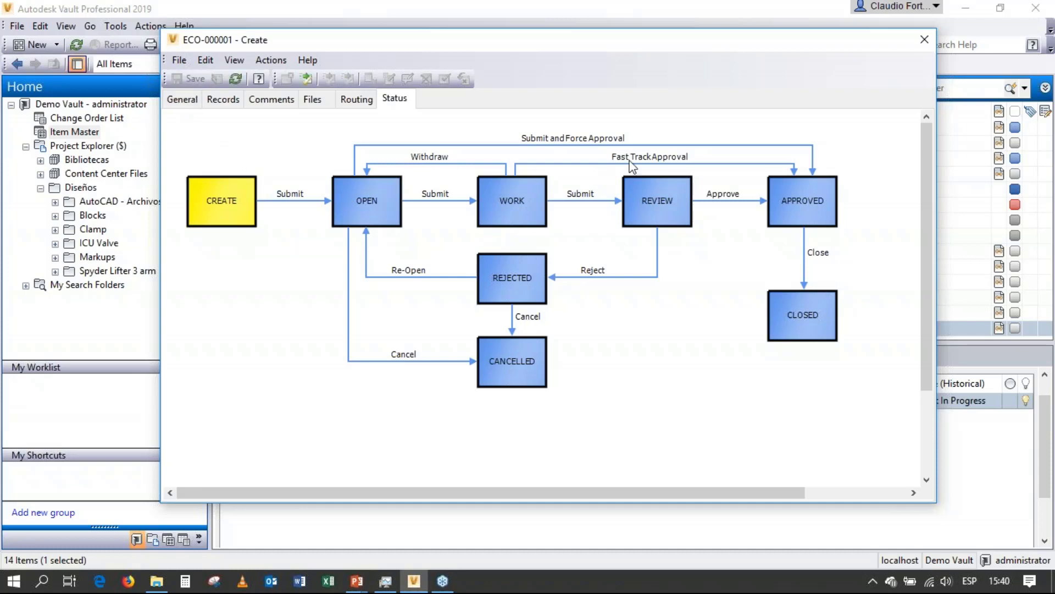
left_click(925, 39)
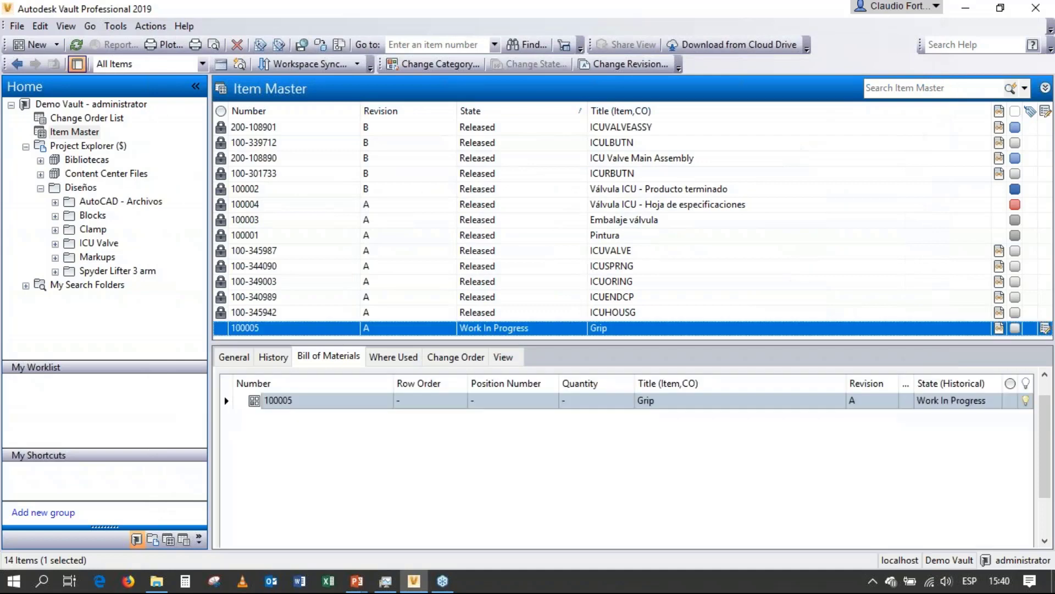
left_click(105, 119)
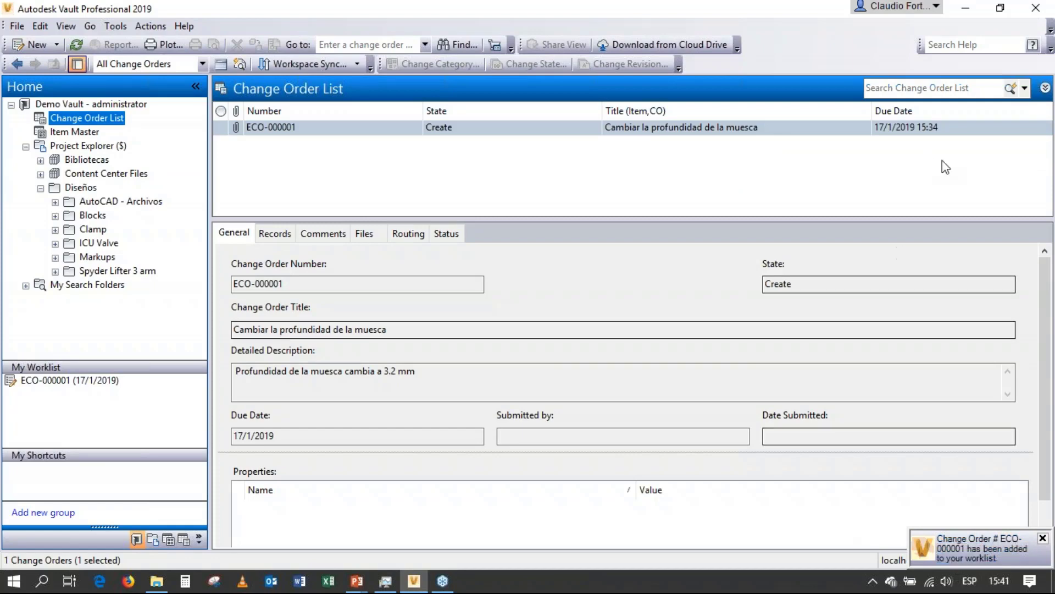
left_click(983, 266)
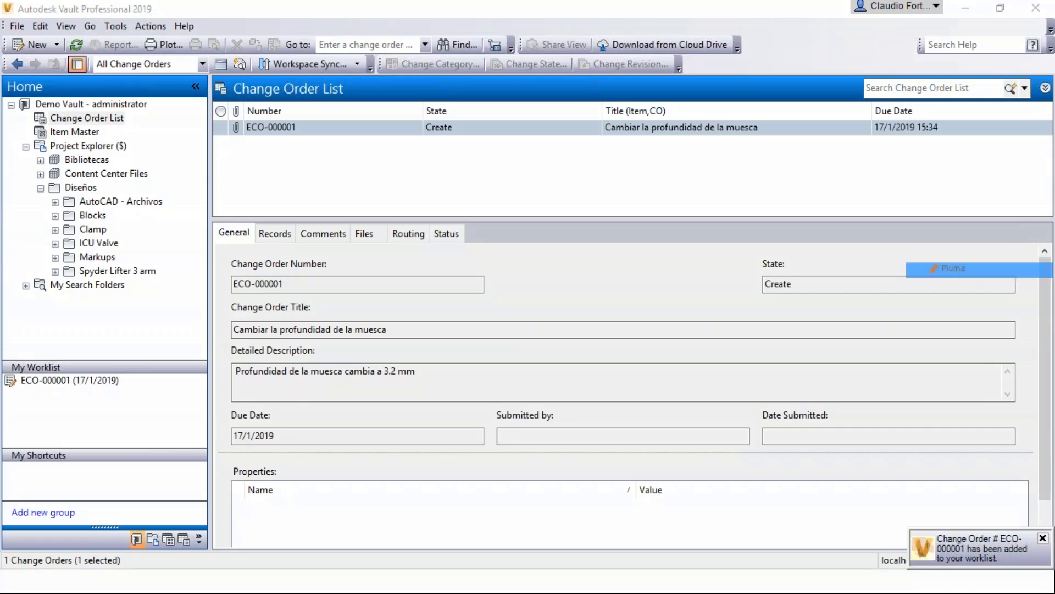
mouse_move(131, 368)
left_mouse_down()
mouse_move(15, 363)
mouse_move(7, 385)
mouse_move(113, 404)
mouse_move(68, 360)
mouse_move(10, 377)
mouse_move(70, 419)
mouse_move(141, 364)
mouse_move(106, 355)
left_mouse_up()
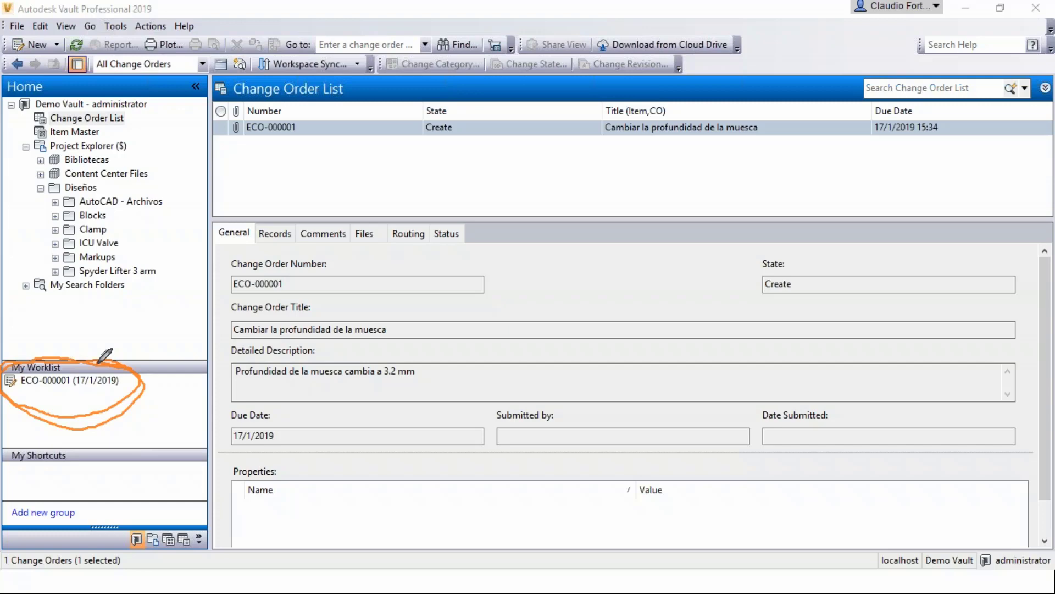
left_click(968, 344)
left_click(989, 257)
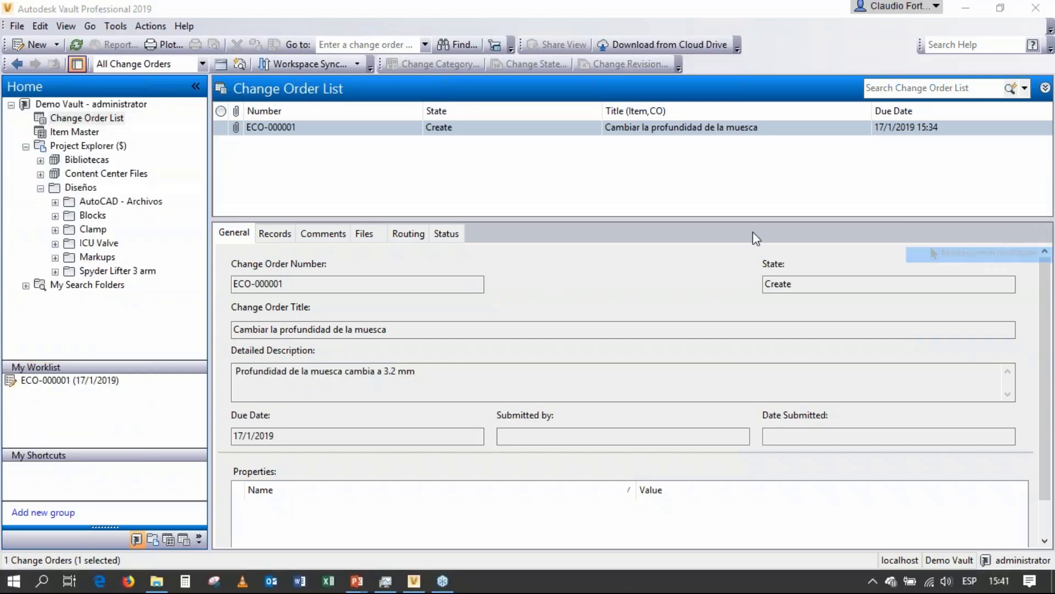
Submit change order ECO-000001 to Open, keeping the suggested comment title and an empty comment, and show its status diagram
left_click(304, 129)
right_click(306, 128)
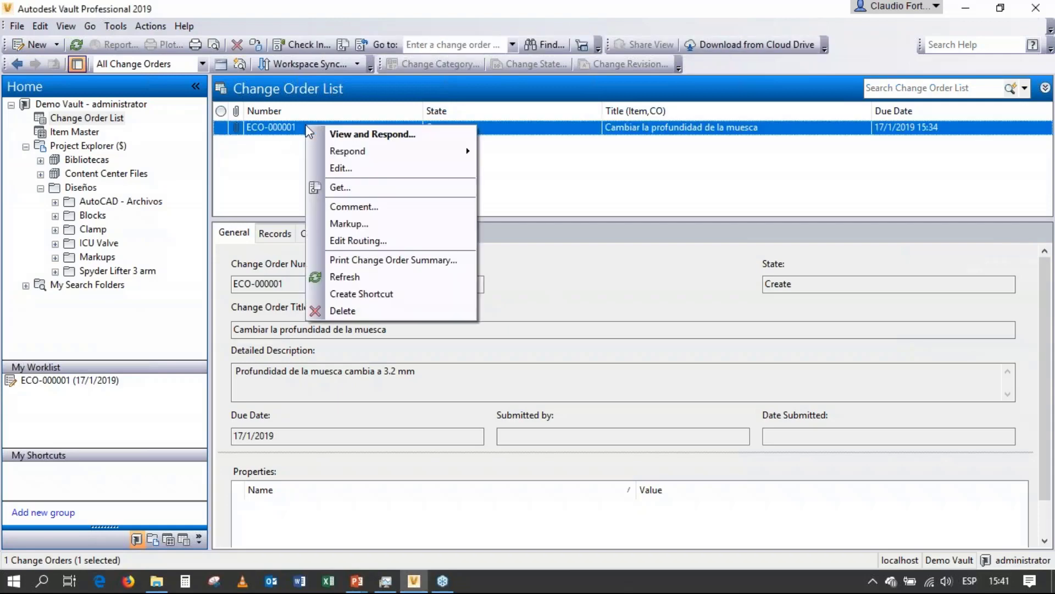
mouse_move(346, 150)
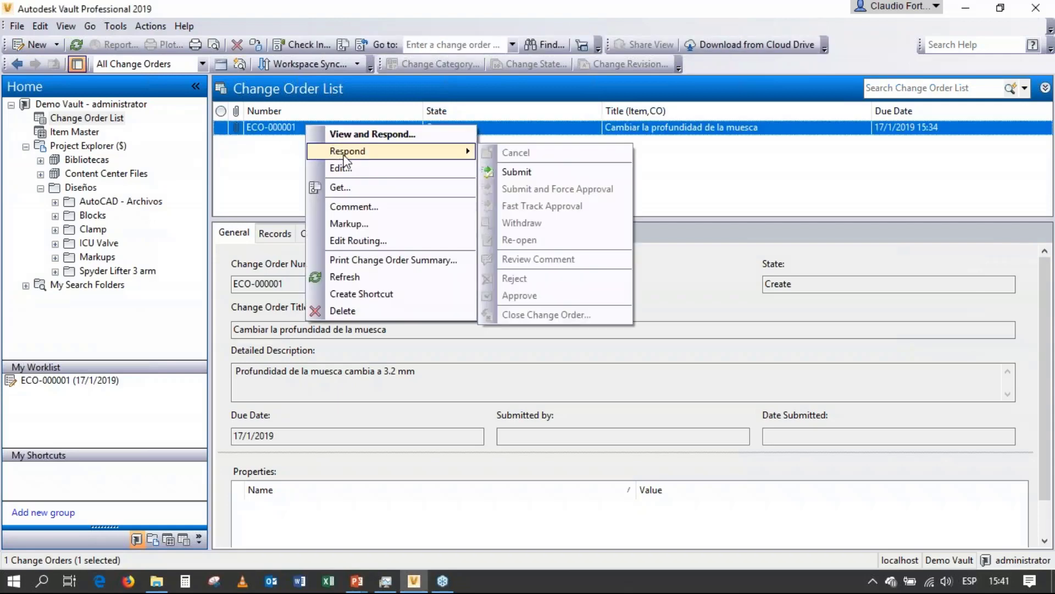
left_click(551, 182)
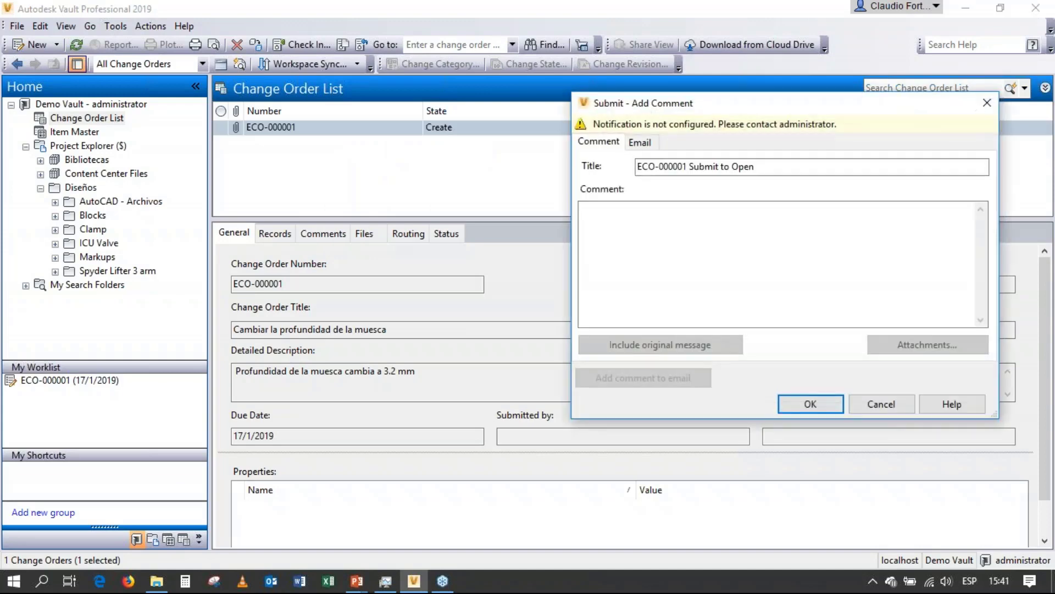
left_click_drag(769, 109, 555, 132)
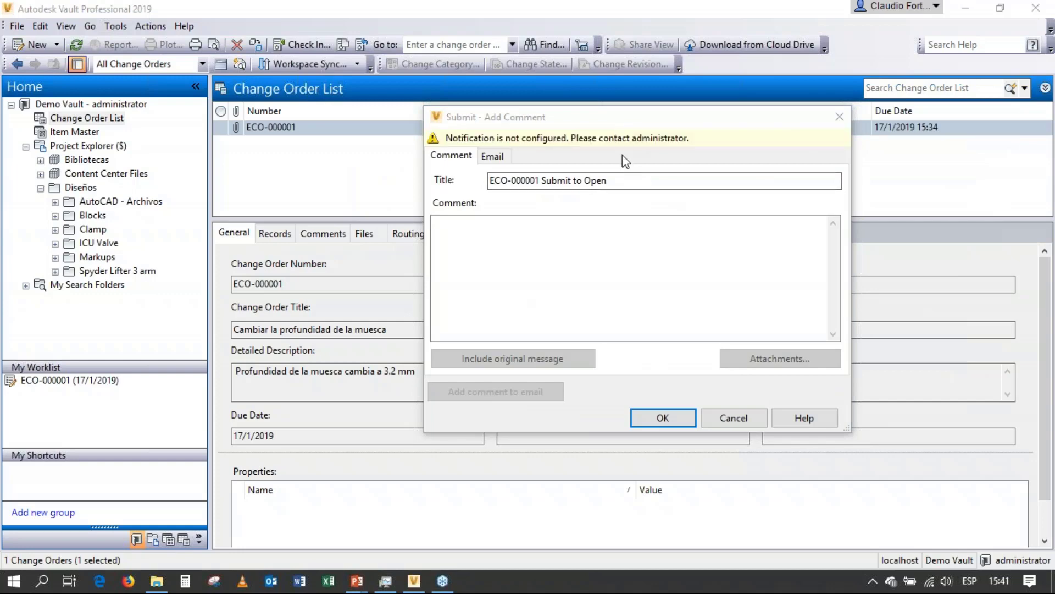
left_click_drag(615, 120, 544, 111)
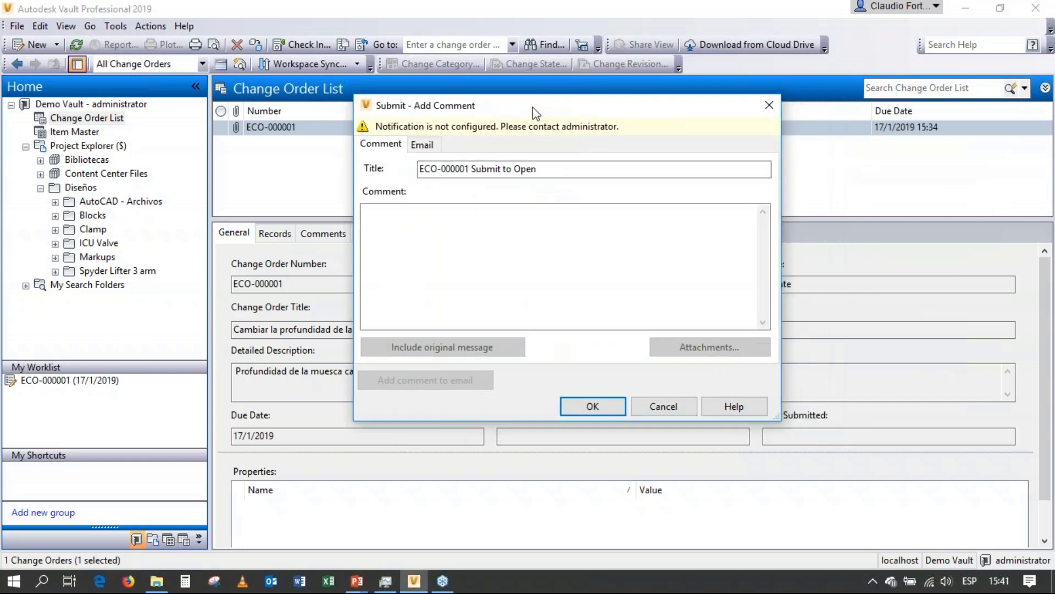
left_click(422, 147)
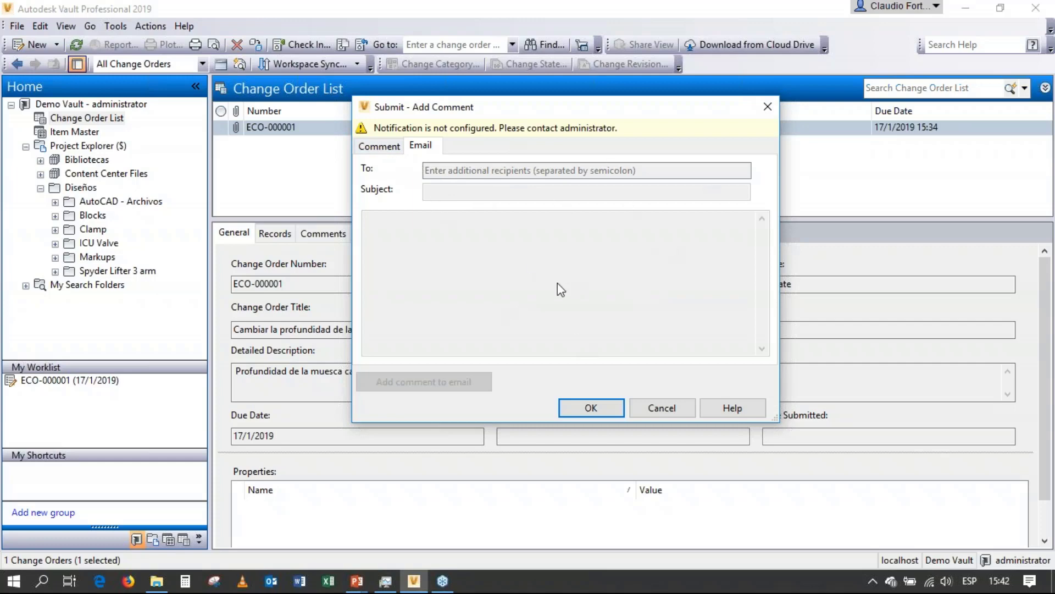
left_click(379, 146)
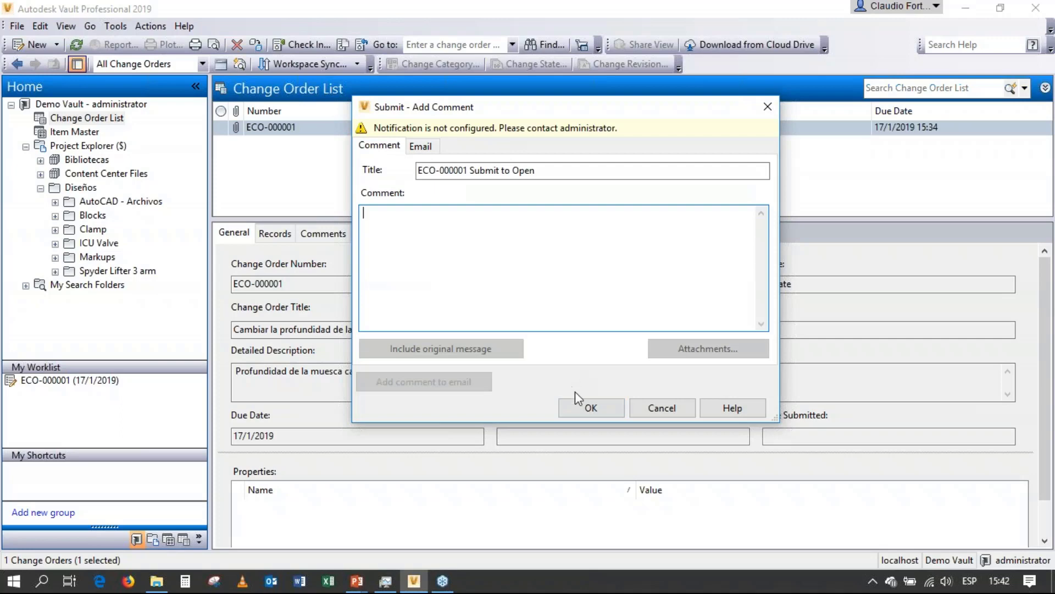
left_click(589, 407)
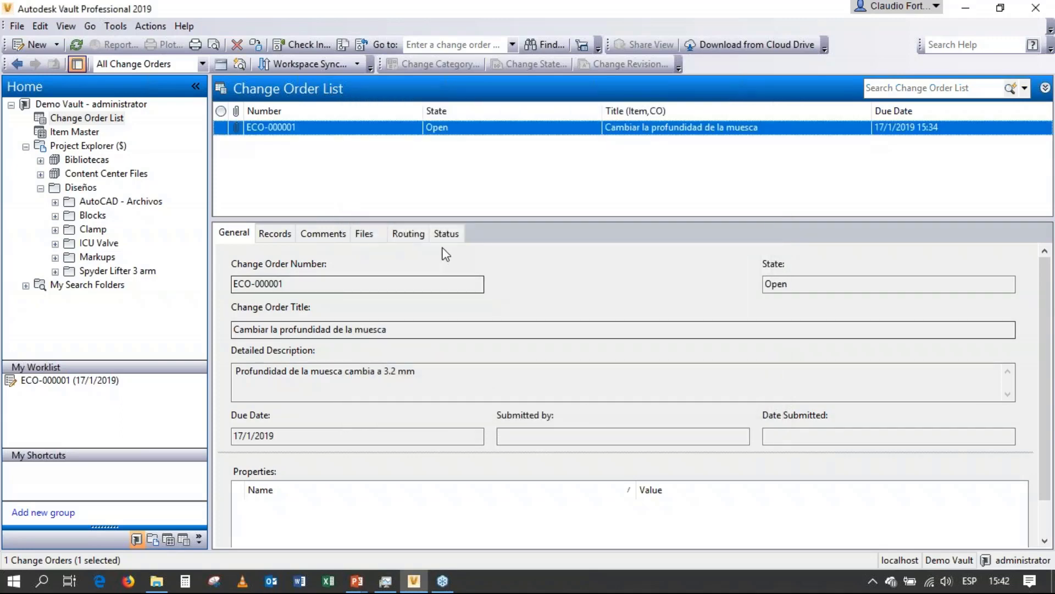
left_click(446, 234)
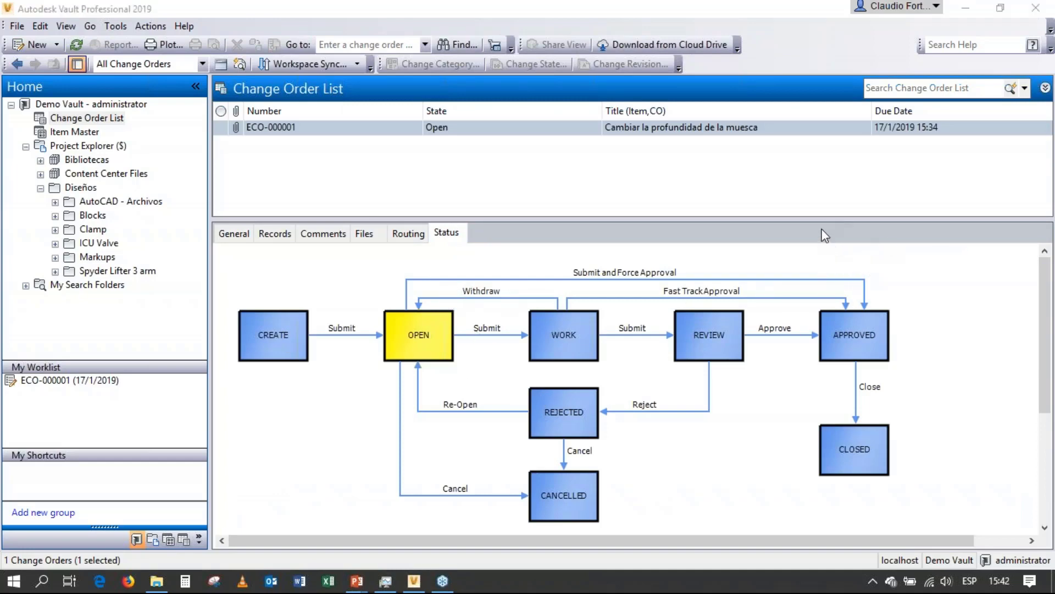
left_click(854, 264)
mouse_move(457, 302)
left_mouse_down()
mouse_move(394, 299)
mouse_move(358, 313)
mouse_move(397, 374)
mouse_move(467, 335)
mouse_move(385, 295)
mouse_move(390, 356)
left_mouse_up()
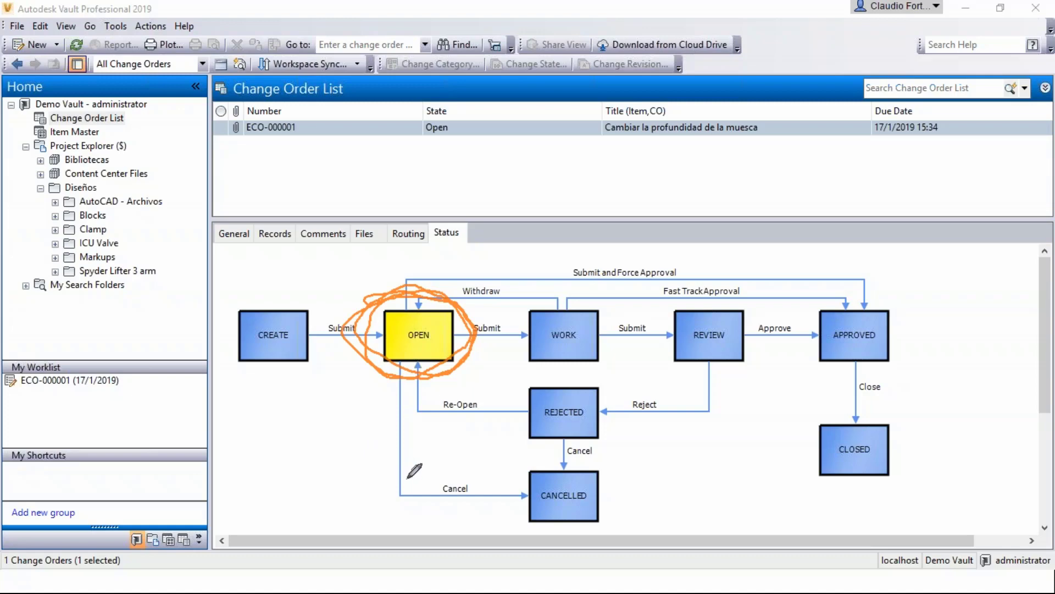
mouse_move(477, 484)
left_mouse_down()
mouse_move(441, 471)
mouse_move(435, 505)
mouse_move(479, 495)
mouse_move(426, 477)
mouse_move(460, 506)
left_mouse_up()
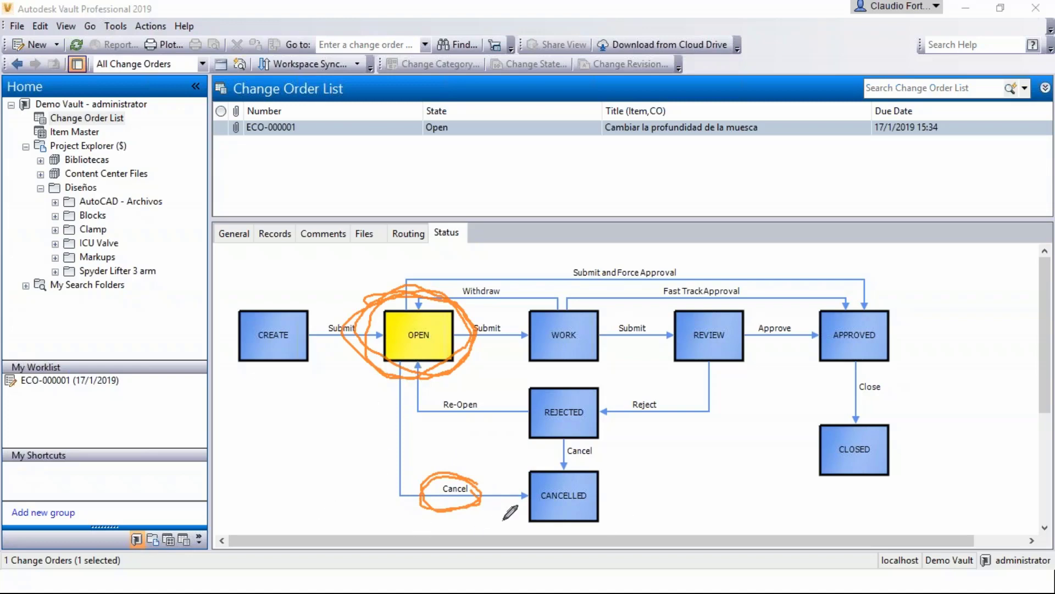
mouse_move(636, 265)
left_mouse_down()
mouse_move(566, 257)
mouse_move(557, 277)
mouse_move(691, 274)
mouse_move(684, 250)
mouse_move(595, 253)
left_mouse_up()
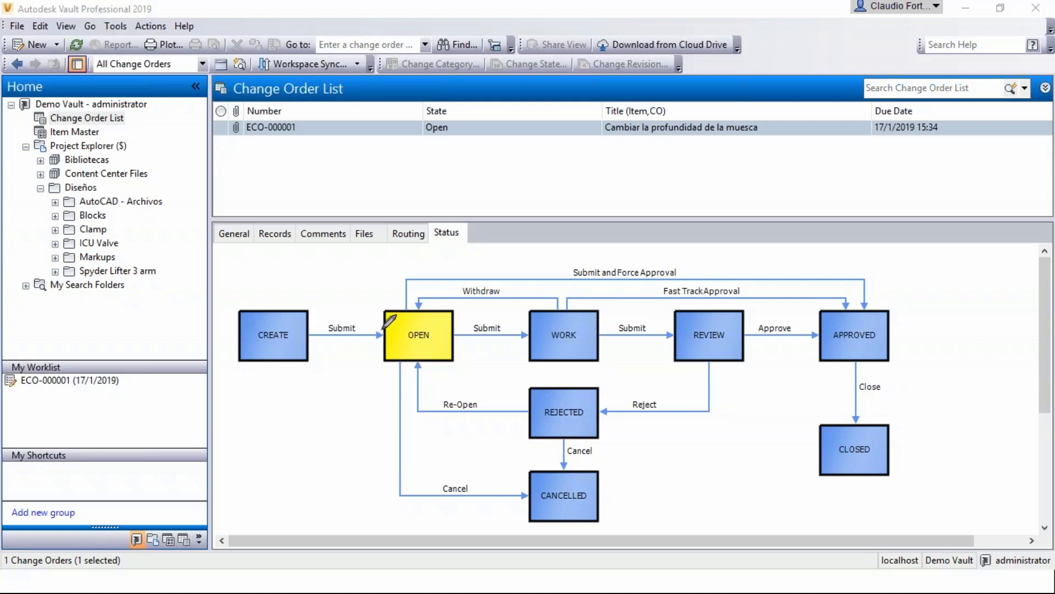
mouse_move(502, 320)
left_mouse_down()
mouse_move(467, 314)
mouse_move(505, 350)
mouse_move(509, 304)
mouse_move(459, 327)
mouse_move(525, 334)
mouse_move(459, 306)
mouse_move(473, 352)
left_mouse_up()
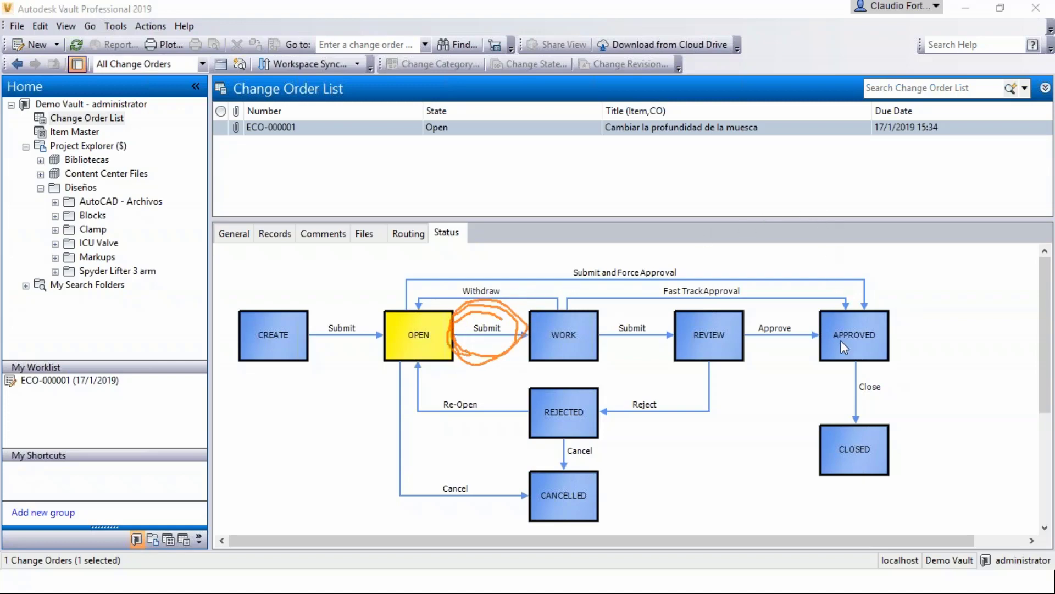
Submit change order ECO-000001 from Open to Work, keeping the suggested comment title and an empty comment
key("Escape")
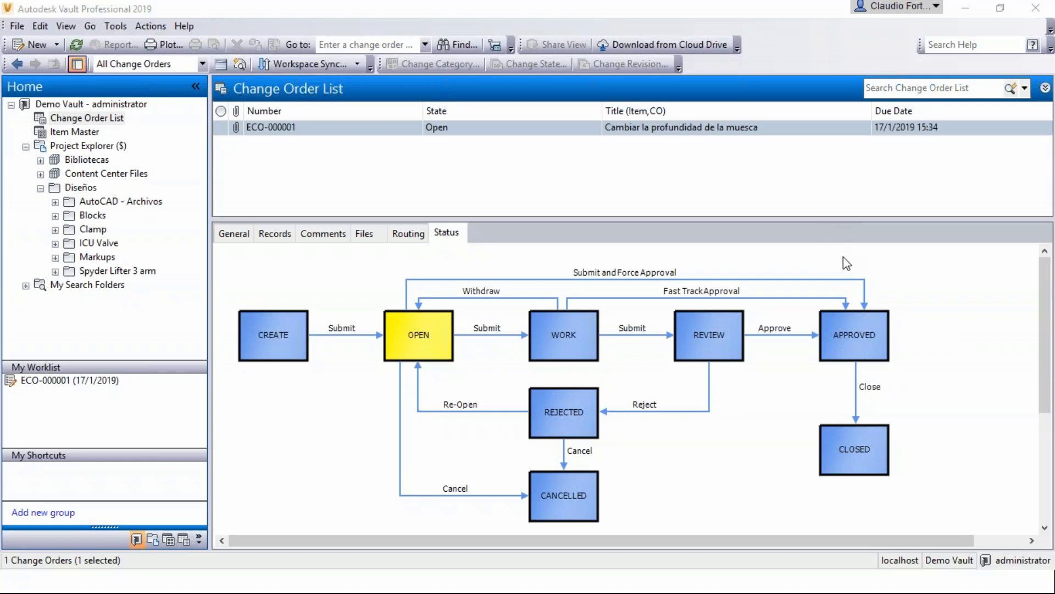
left_click(403, 129)
right_click(404, 129)
mouse_move(438, 152)
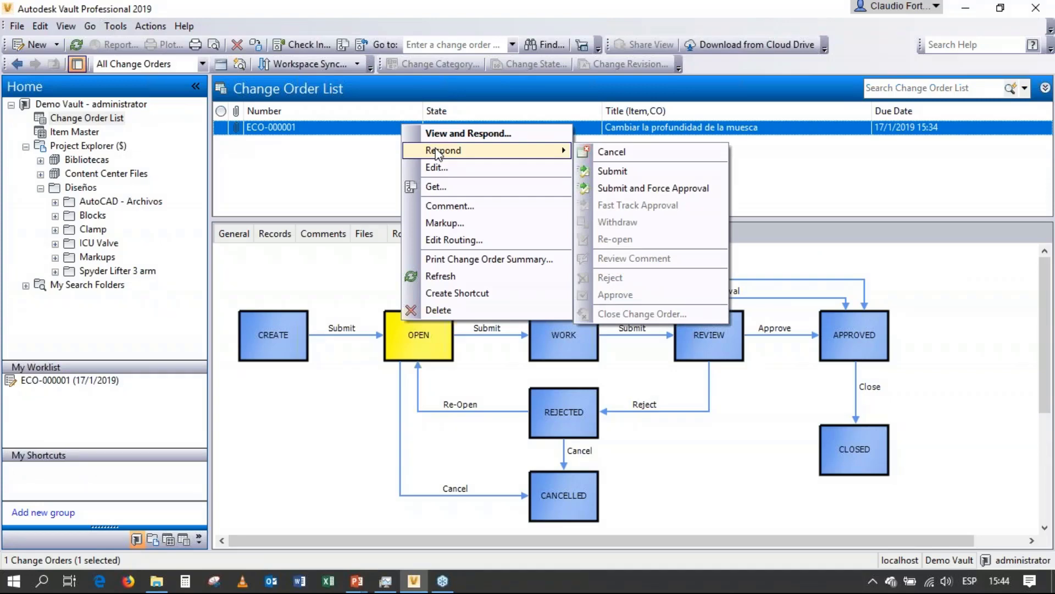
left_click(631, 170)
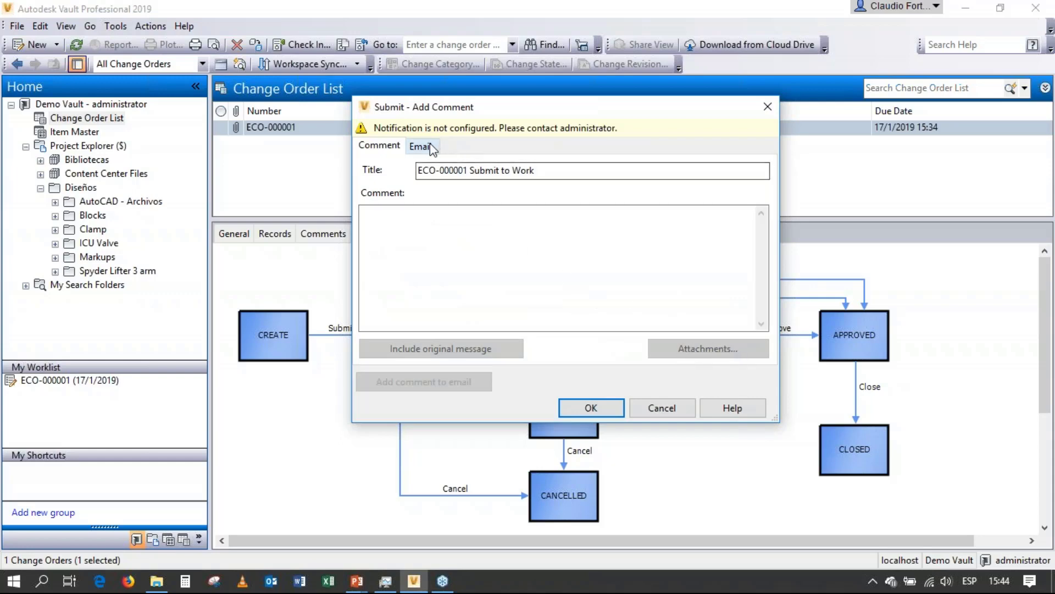
left_click(590, 409)
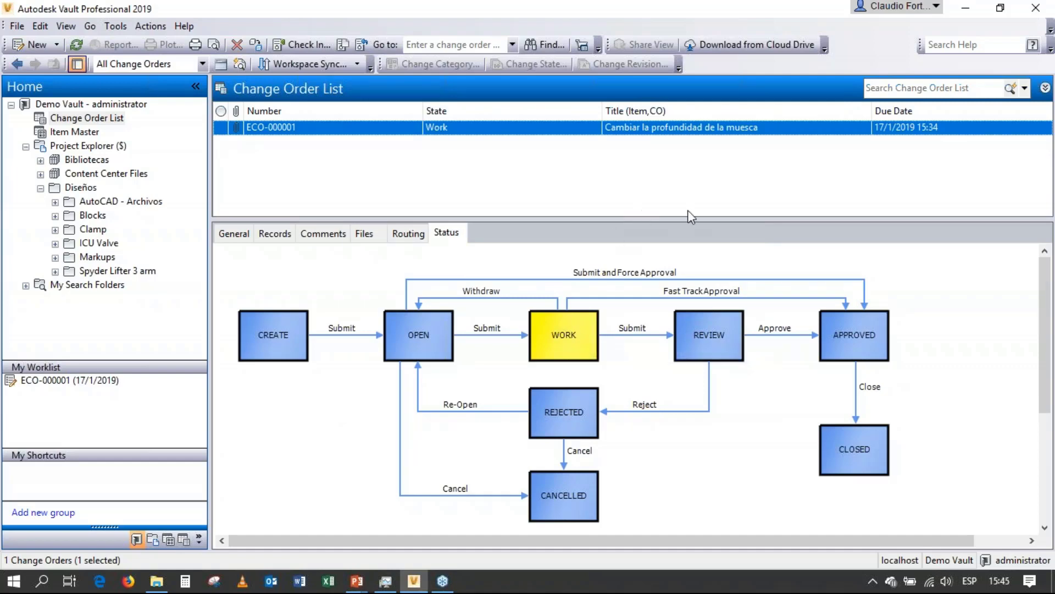
left_click(830, 226)
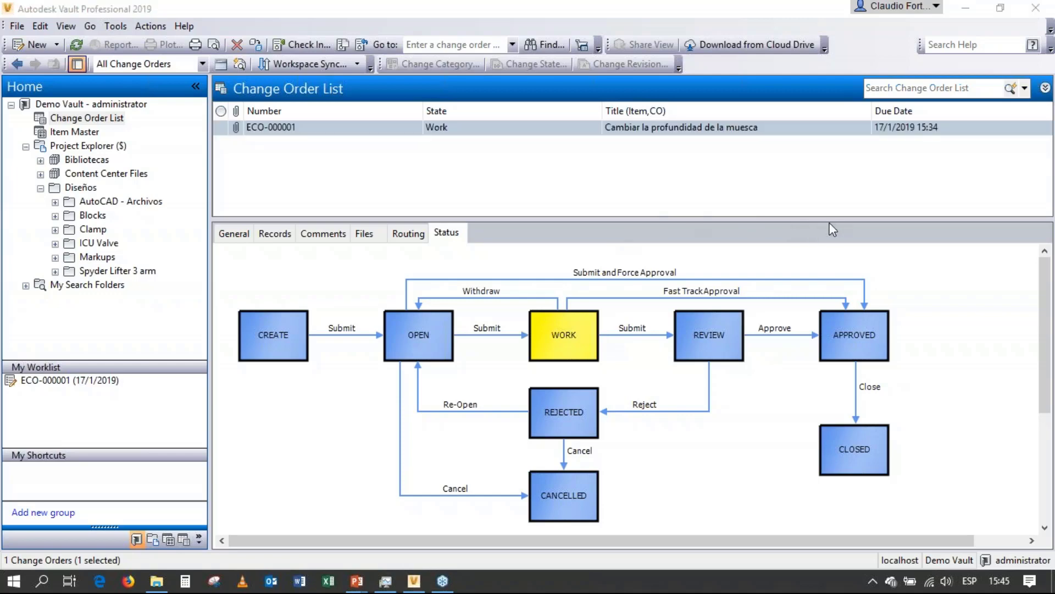
left_click(853, 273)
mouse_move(504, 284)
left_mouse_down()
mouse_move(465, 271)
mouse_move(452, 304)
mouse_move(503, 297)
mouse_move(479, 259)
mouse_move(453, 278)
mouse_move(493, 310)
mouse_move(471, 269)
mouse_move(459, 275)
left_mouse_up()
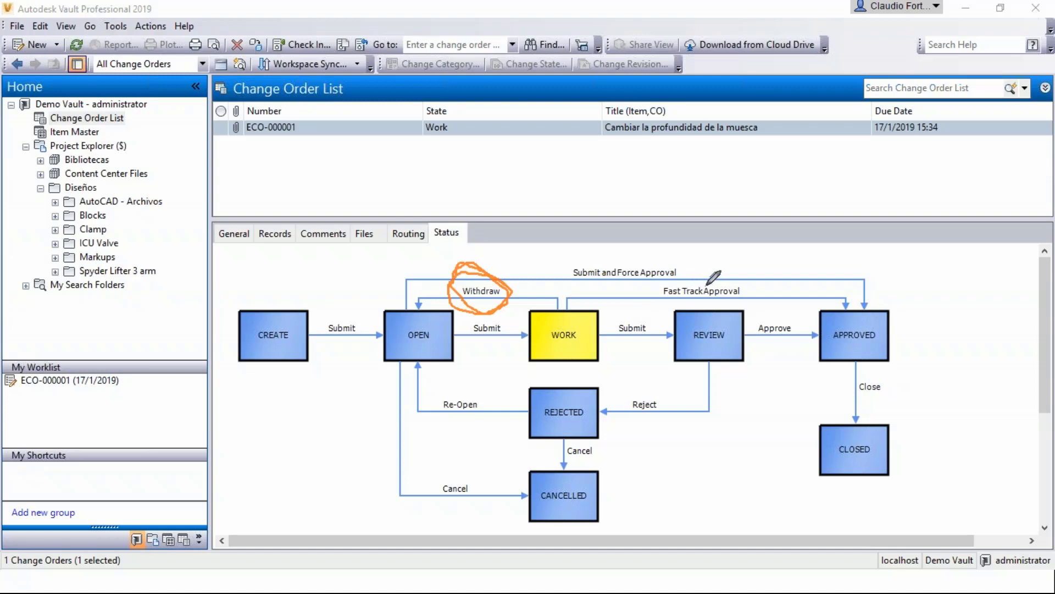
mouse_move(727, 280)
left_mouse_down()
mouse_move(649, 285)
mouse_move(690, 308)
mouse_move(739, 303)
mouse_move(747, 283)
left_mouse_up()
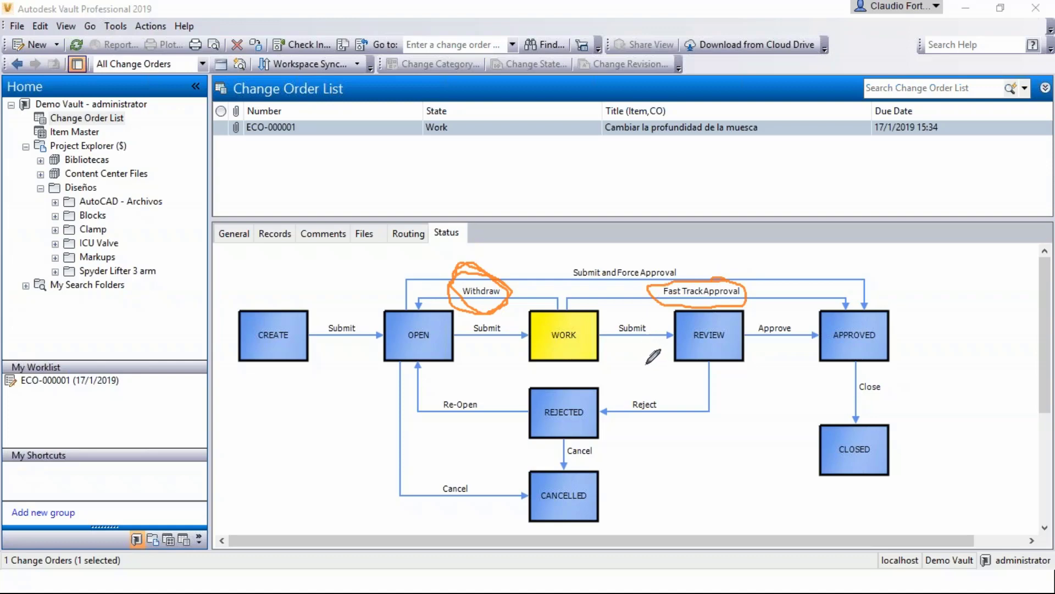
mouse_move(650, 318)
left_mouse_down()
mouse_move(627, 320)
mouse_move(625, 348)
mouse_move(662, 316)
mouse_move(612, 346)
mouse_move(662, 343)
mouse_move(647, 324)
left_mouse_up()
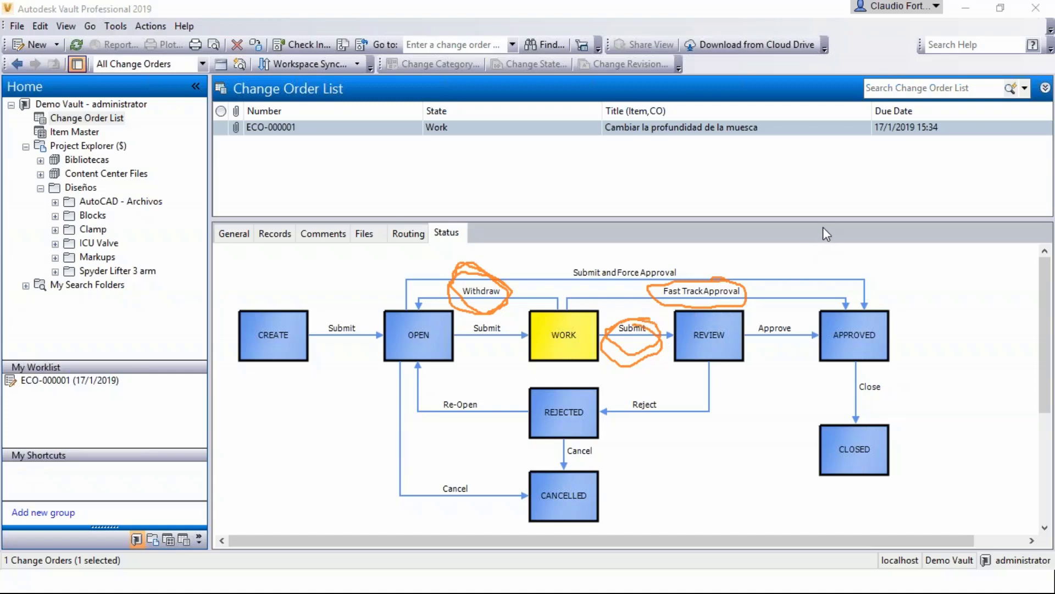
key("Escape")
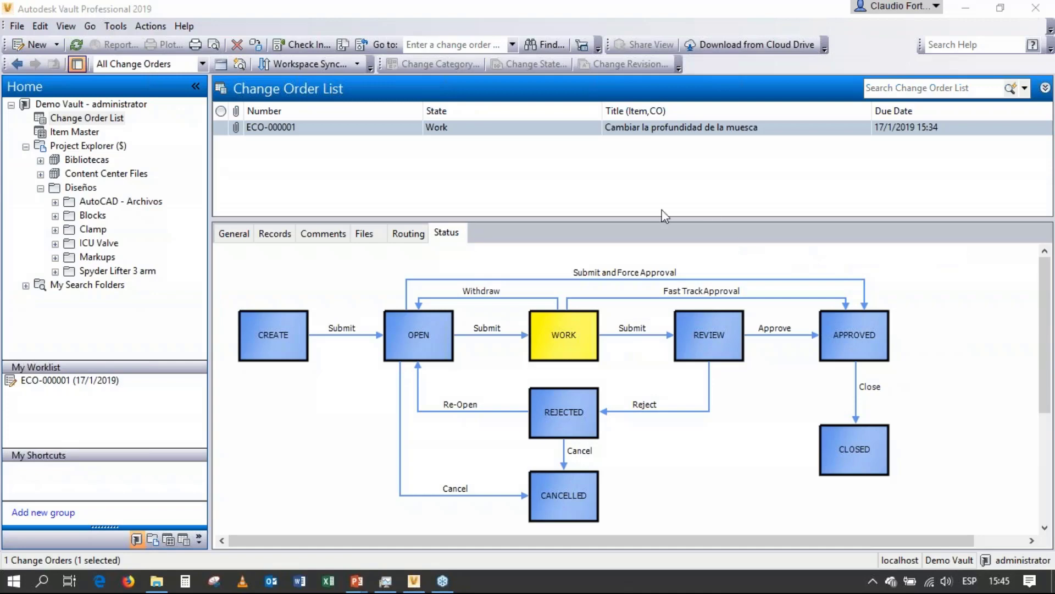
Submit change order ECO-000001 from Work to Review, keeping the suggested comment title and an empty comment
left_click(486, 130)
right_click(486, 129)
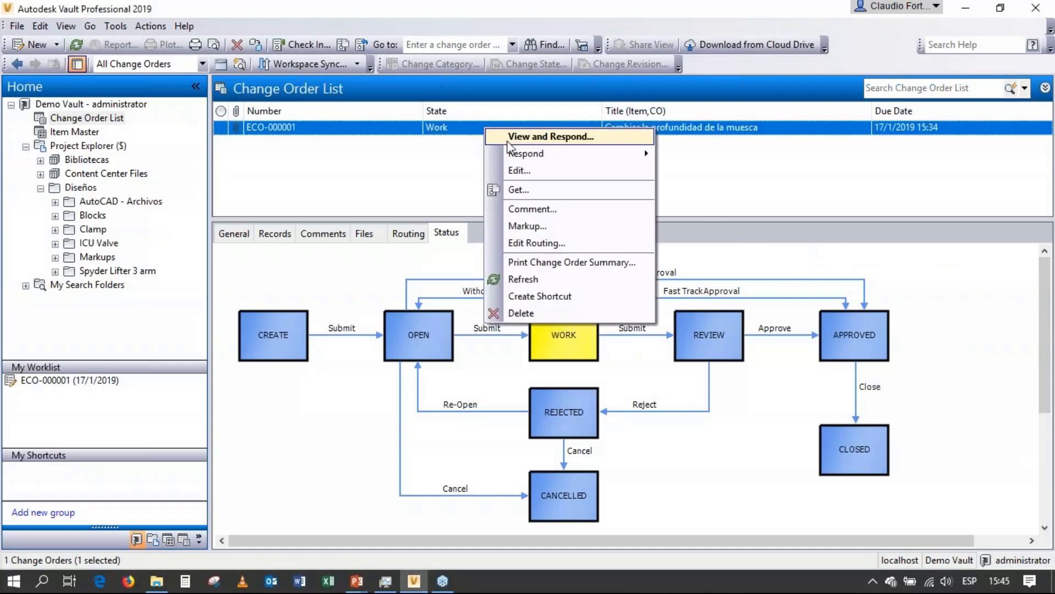
mouse_move(525, 153)
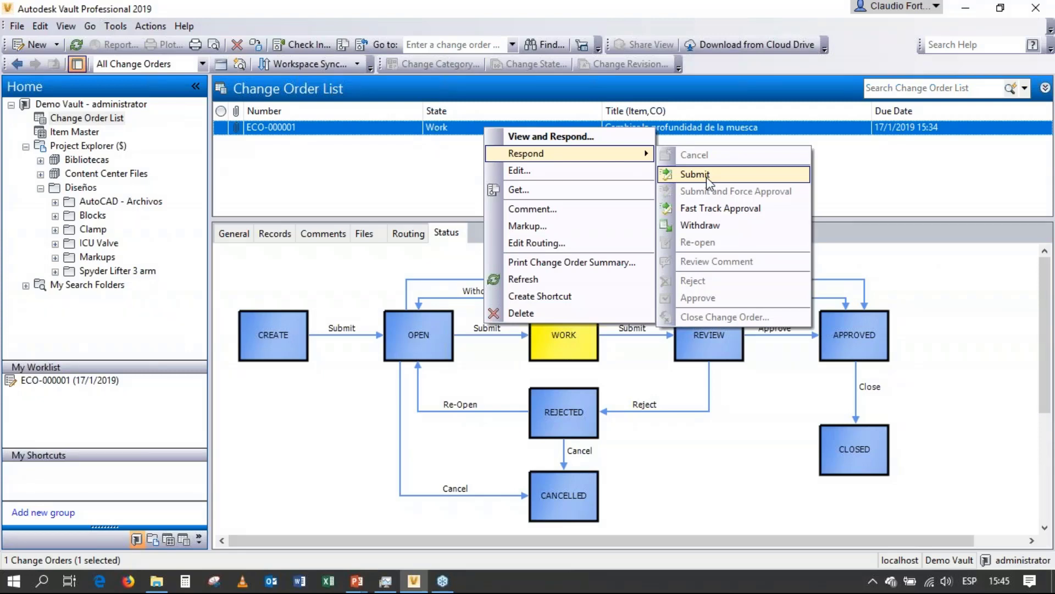
left_click(695, 174)
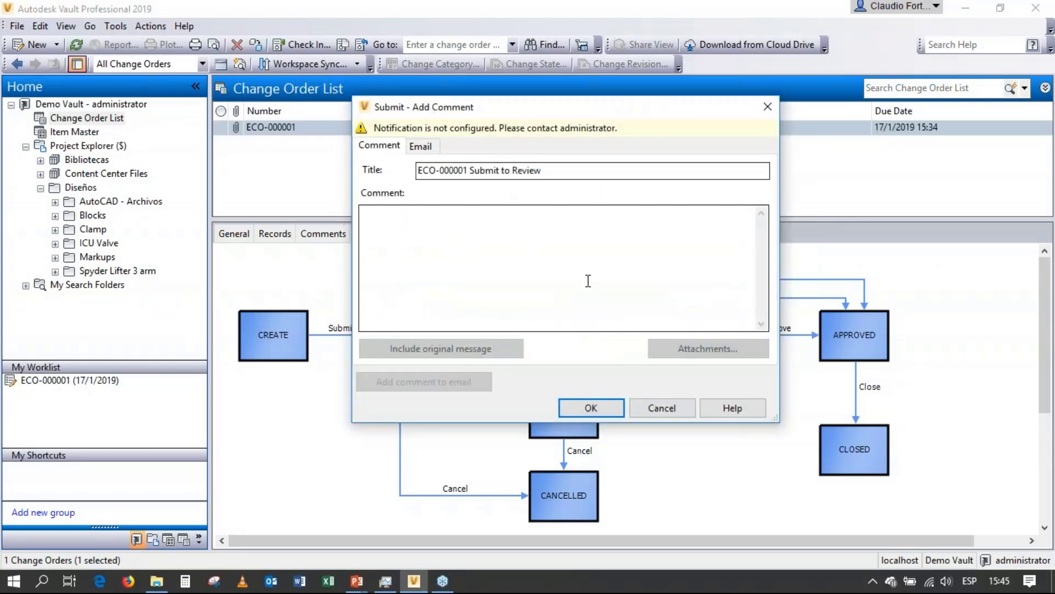
left_click(585, 410)
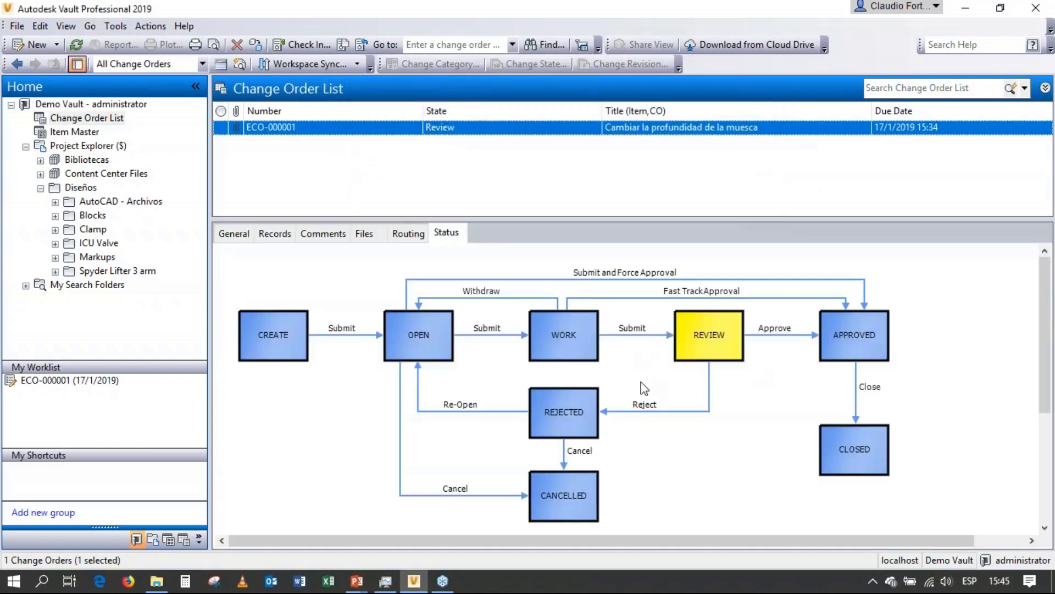
left_click(827, 223)
left_click(862, 266)
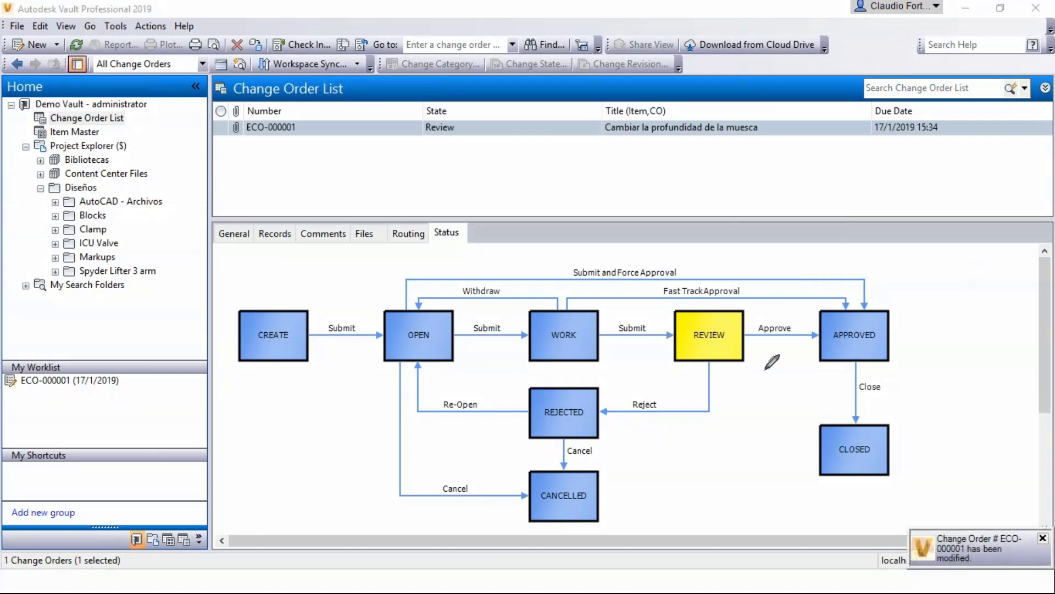
mouse_move(791, 319)
left_mouse_down()
mouse_move(757, 325)
mouse_move(792, 341)
mouse_move(796, 329)
left_mouse_up()
mouse_move(671, 395)
left_mouse_down()
mouse_move(622, 399)
mouse_move(667, 407)
mouse_move(665, 386)
left_mouse_up()
mouse_move(594, 388)
left_mouse_down()
mouse_move(564, 380)
mouse_move(528, 417)
mouse_move(605, 410)
mouse_move(556, 400)
mouse_move(585, 430)
mouse_move(574, 382)
mouse_move(529, 421)
mouse_move(548, 450)
left_mouse_up()
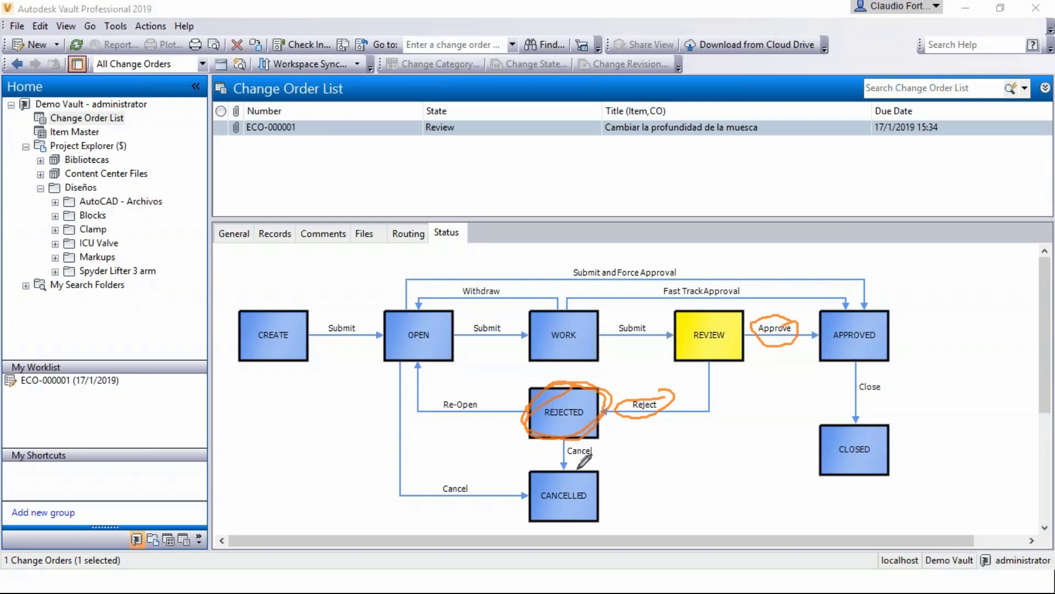
mouse_move(589, 447)
left_mouse_down()
mouse_move(572, 440)
mouse_move(552, 465)
mouse_move(607, 448)
mouse_move(591, 439)
left_mouse_up()
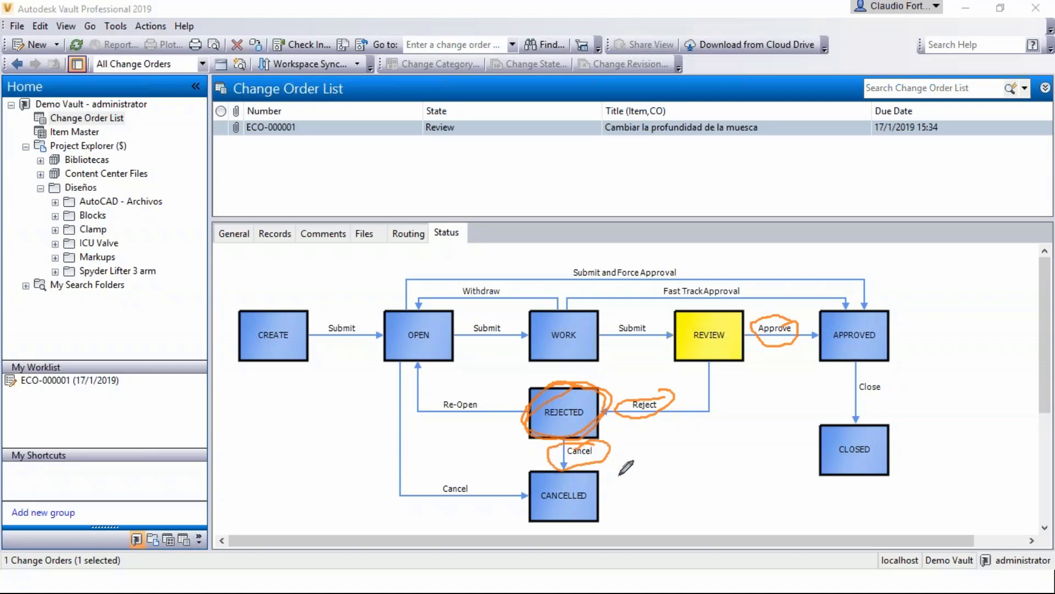
mouse_move(488, 396)
left_mouse_down()
mouse_move(434, 397)
mouse_move(457, 430)
mouse_move(489, 397)
left_mouse_up()
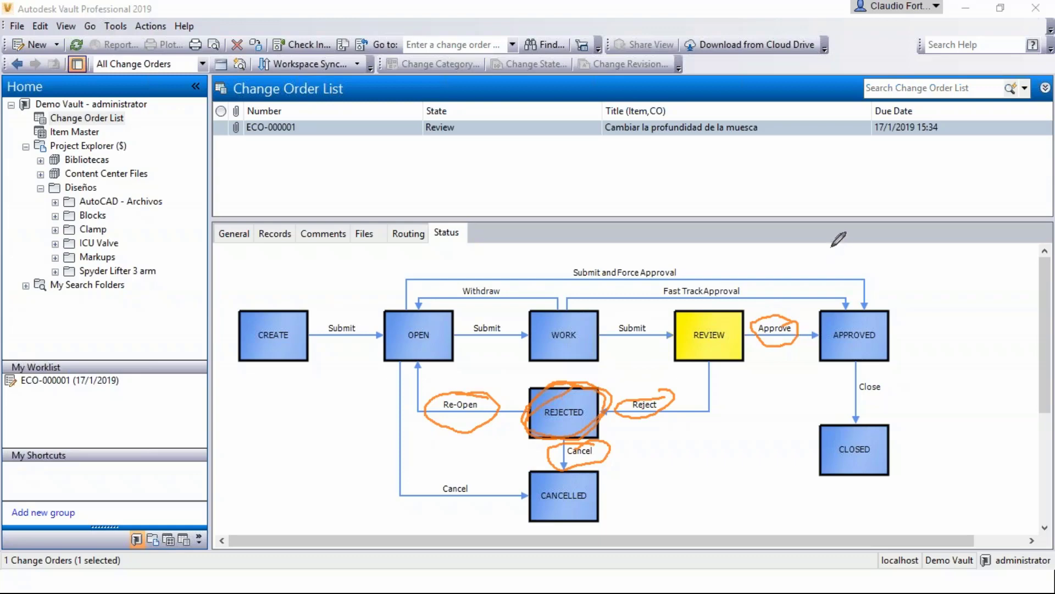
key("Escape")
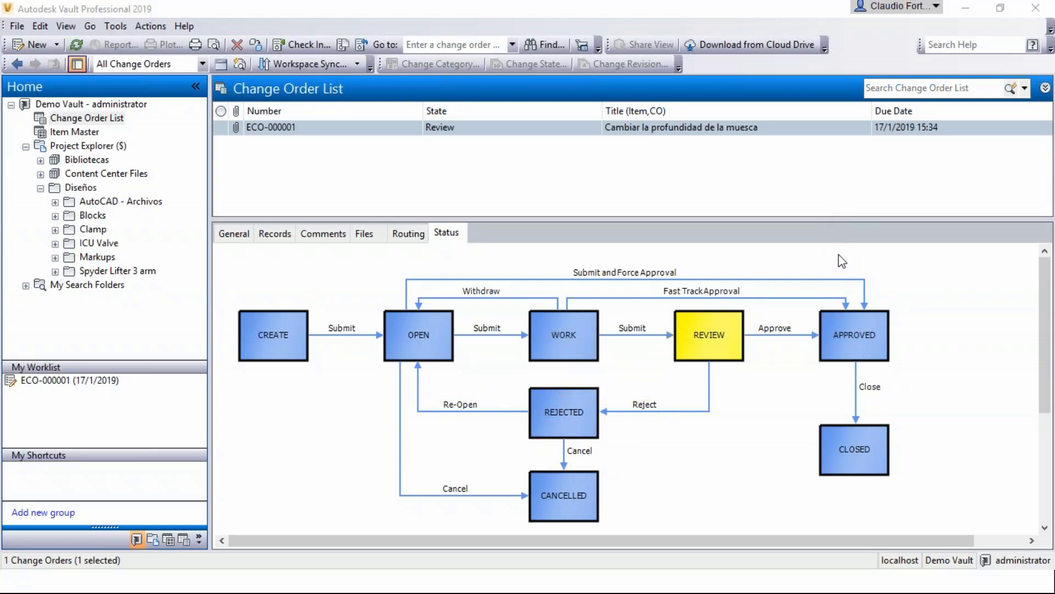
Approve change order ECO-000001, keeping the suggested comment title and leaving the comment empty
right_click(450, 127)
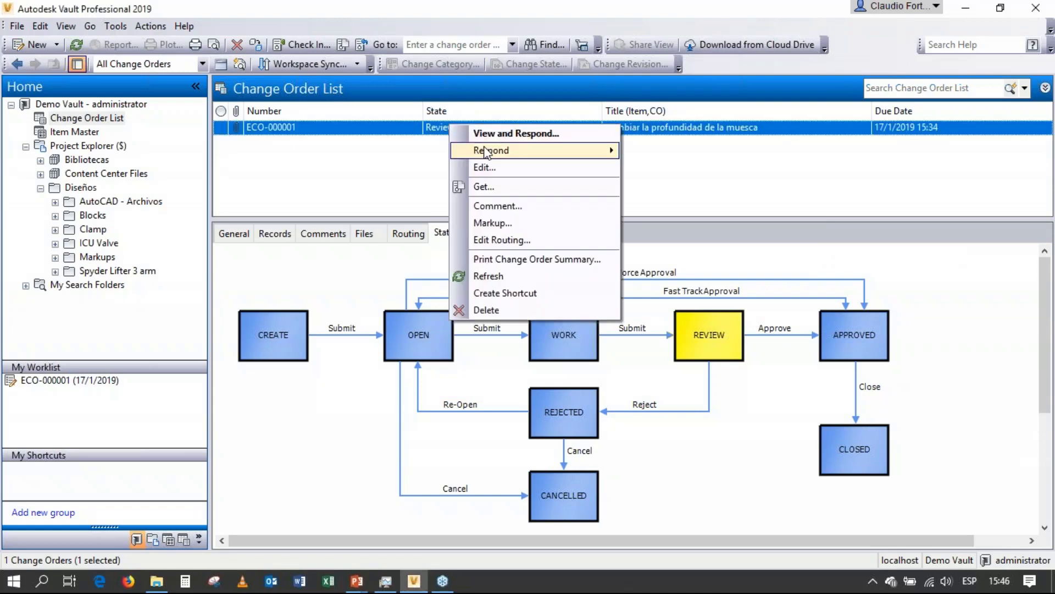
mouse_move(486, 153)
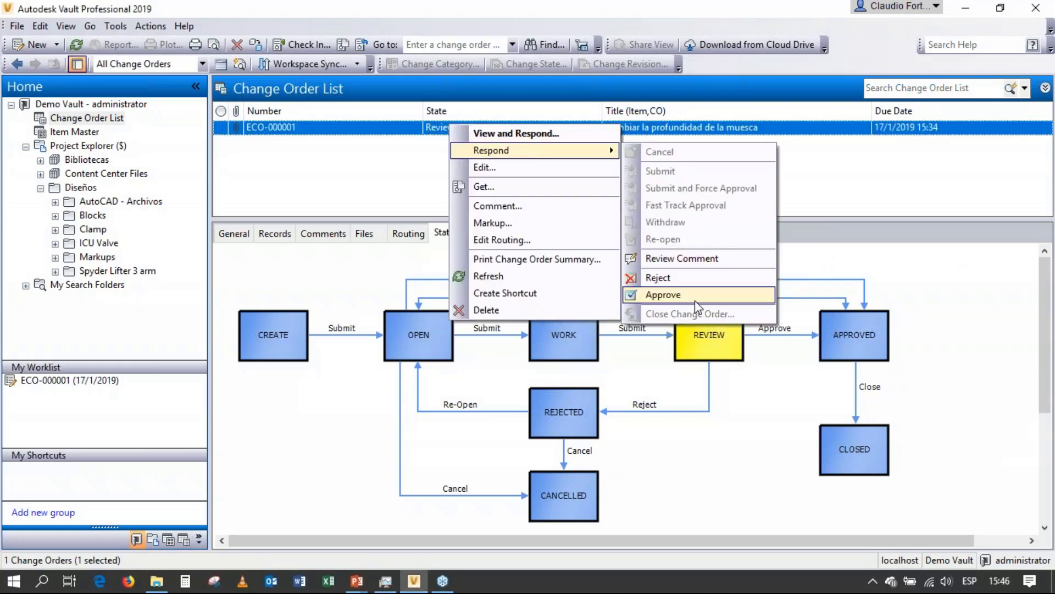
left_click(695, 300)
left_click(502, 262)
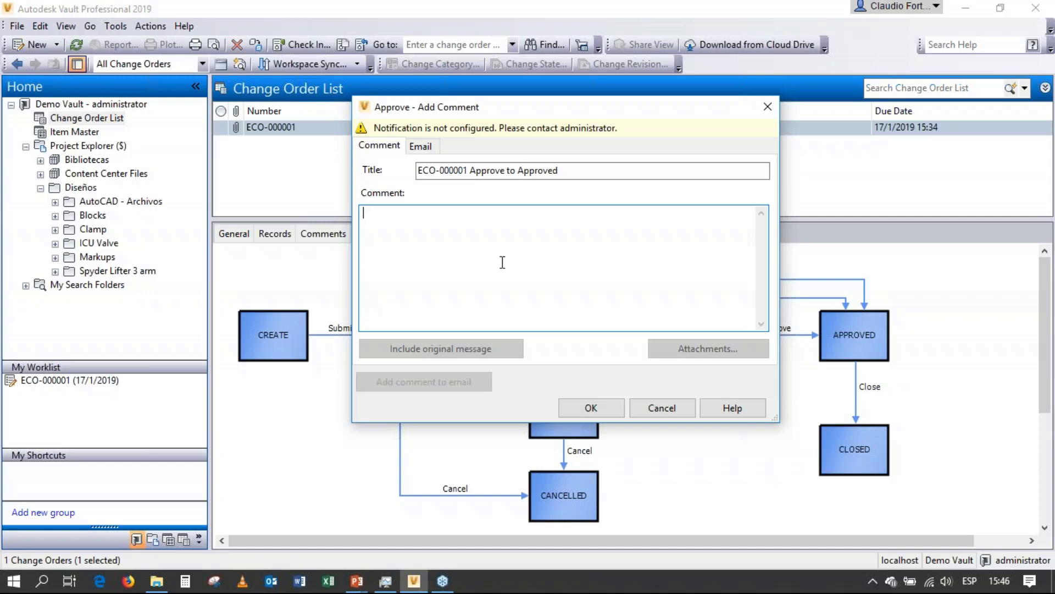
left_click(588, 407)
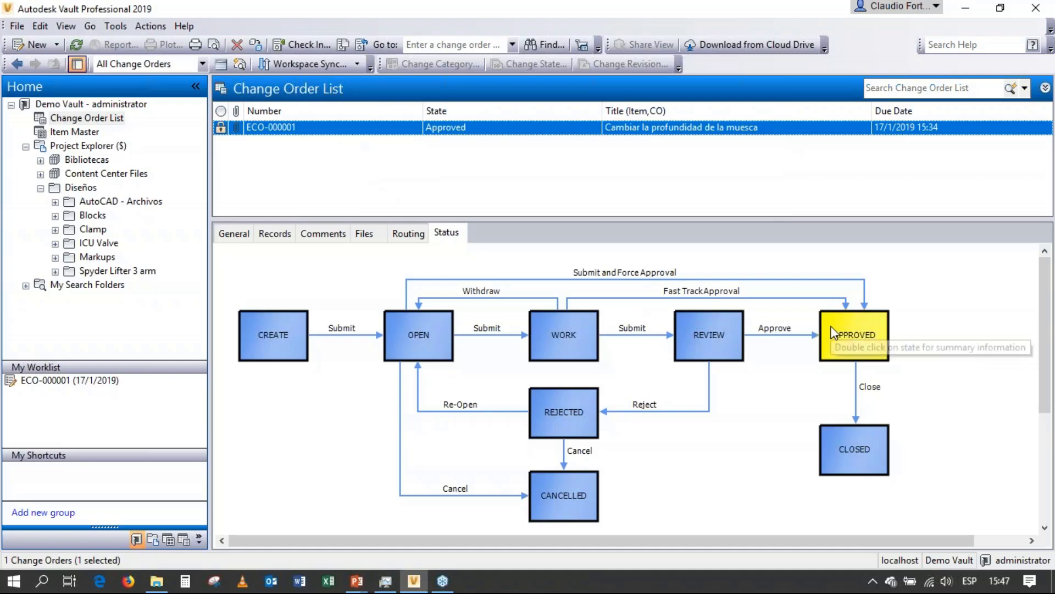
Close change order ECO-000001 with the suggested comment title, setting item 100005 to the Released lifecycle state
right_click(515, 128)
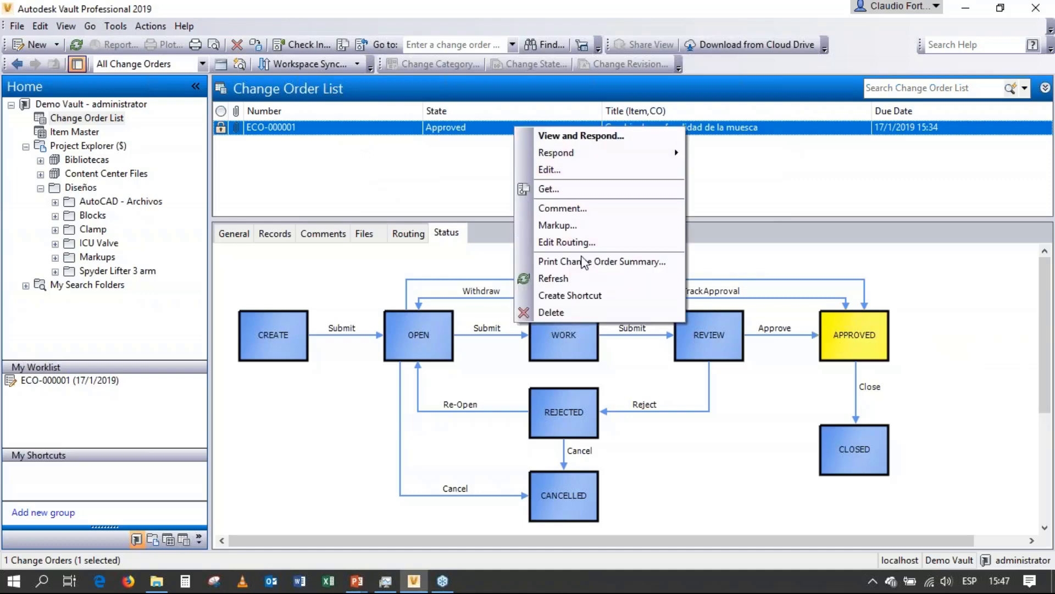
mouse_move(578, 157)
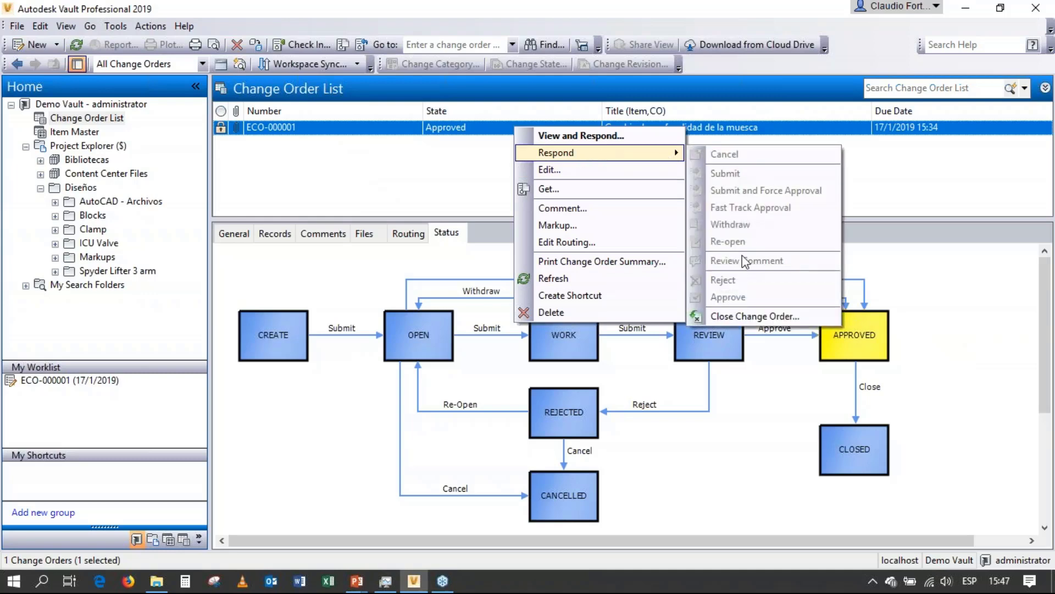
left_click(761, 315)
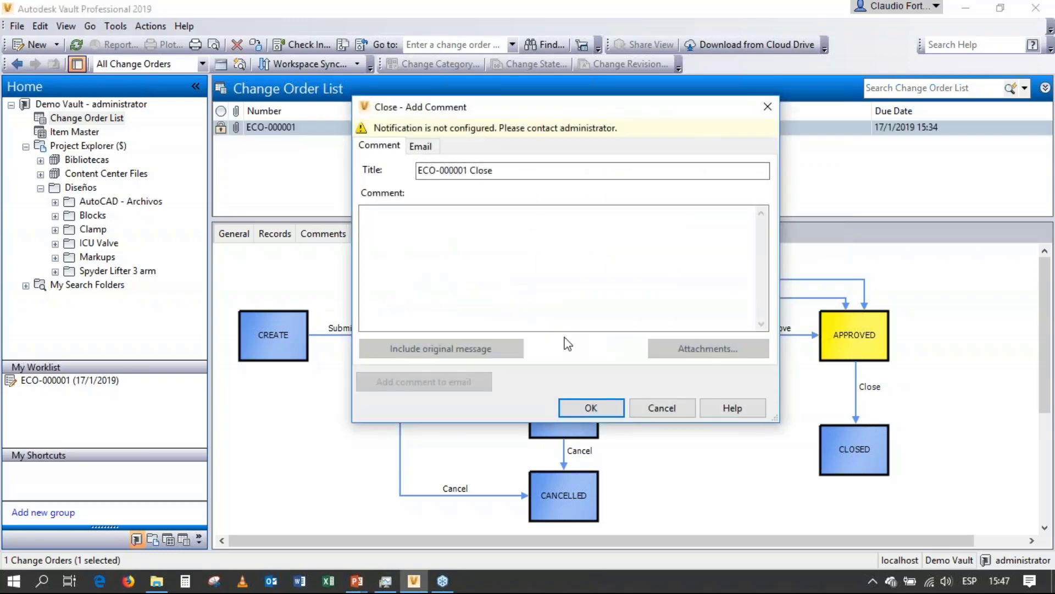
left_click(586, 407)
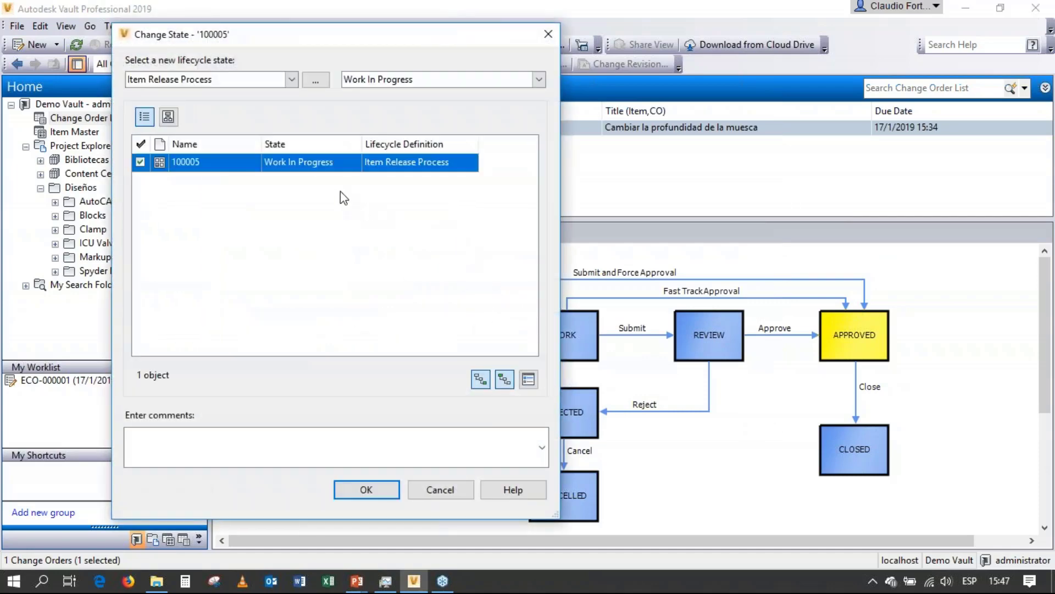
left_click(538, 80)
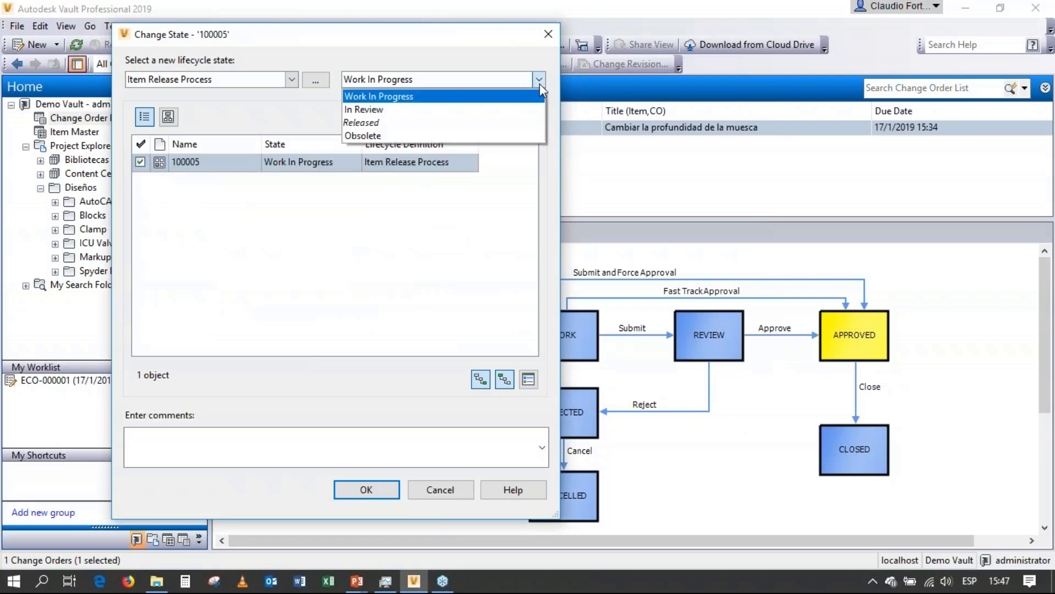
left_click(475, 128)
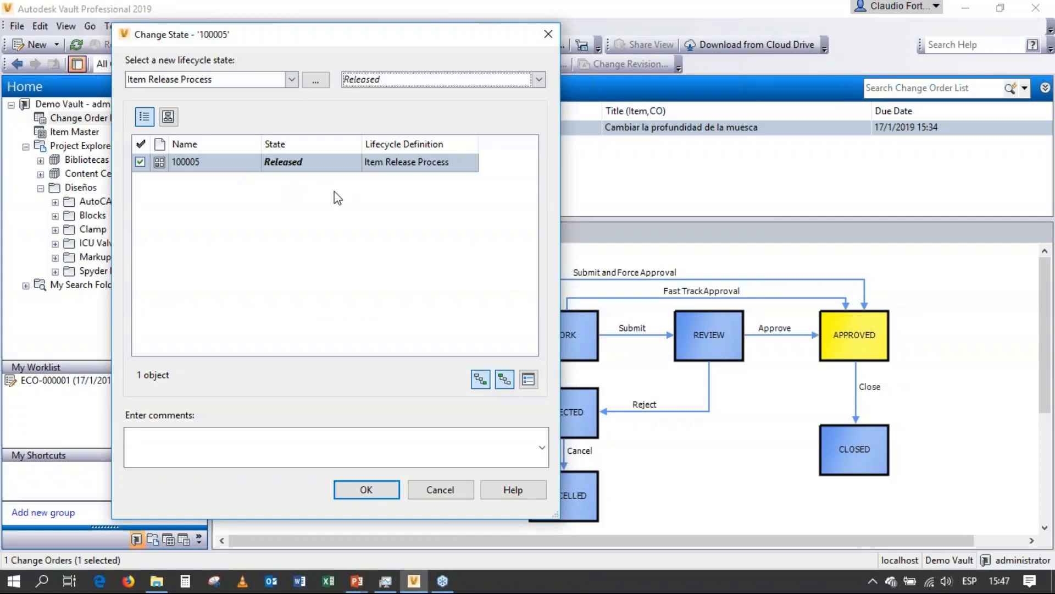
left_click(378, 495)
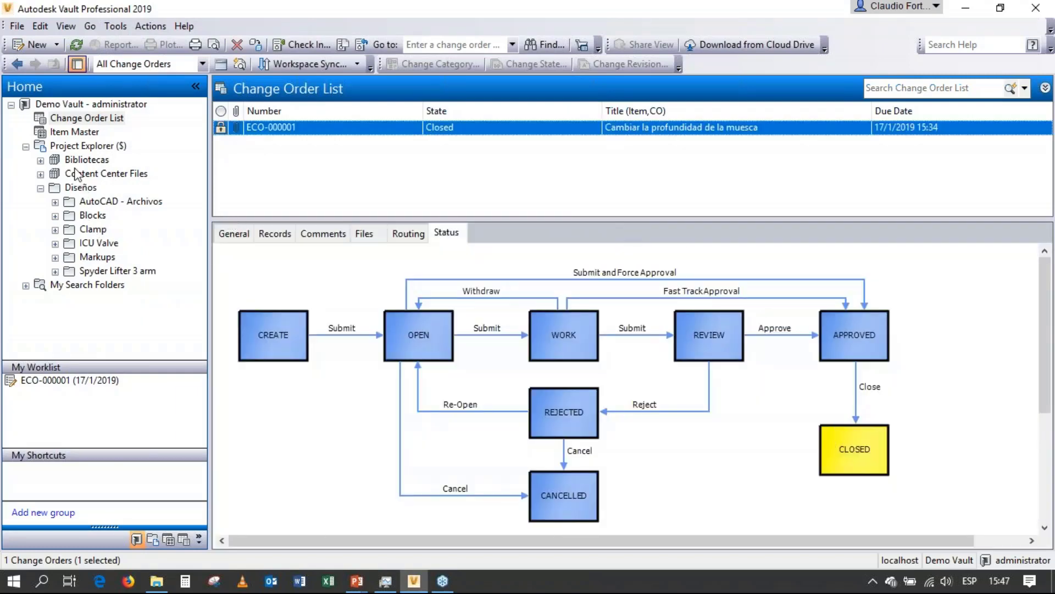
Check the Grip item's state in the Item Master, and display the files in the Clamp folder
left_click(66, 135)
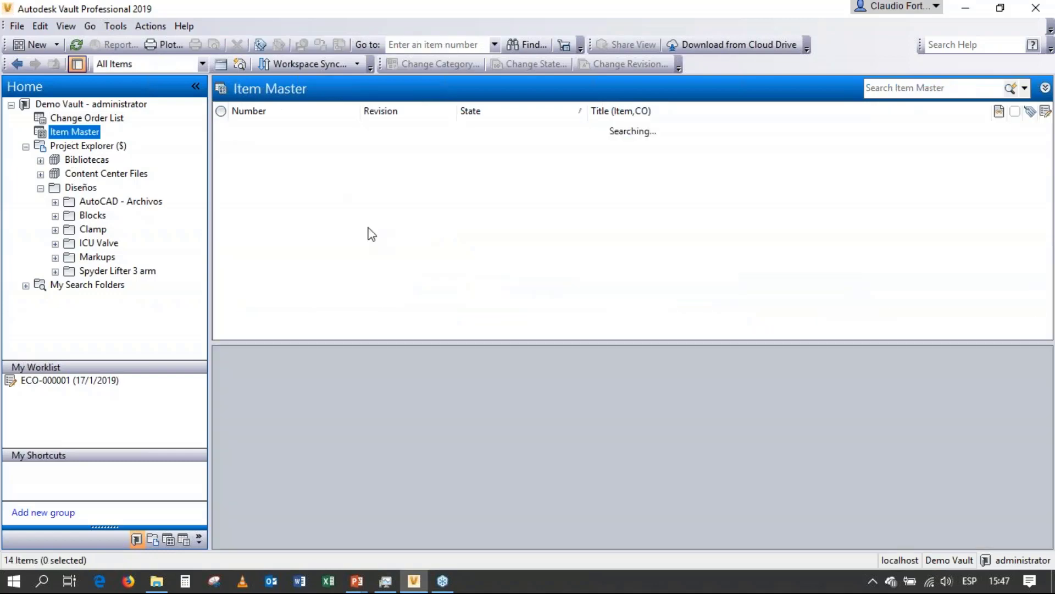
left_click(375, 328)
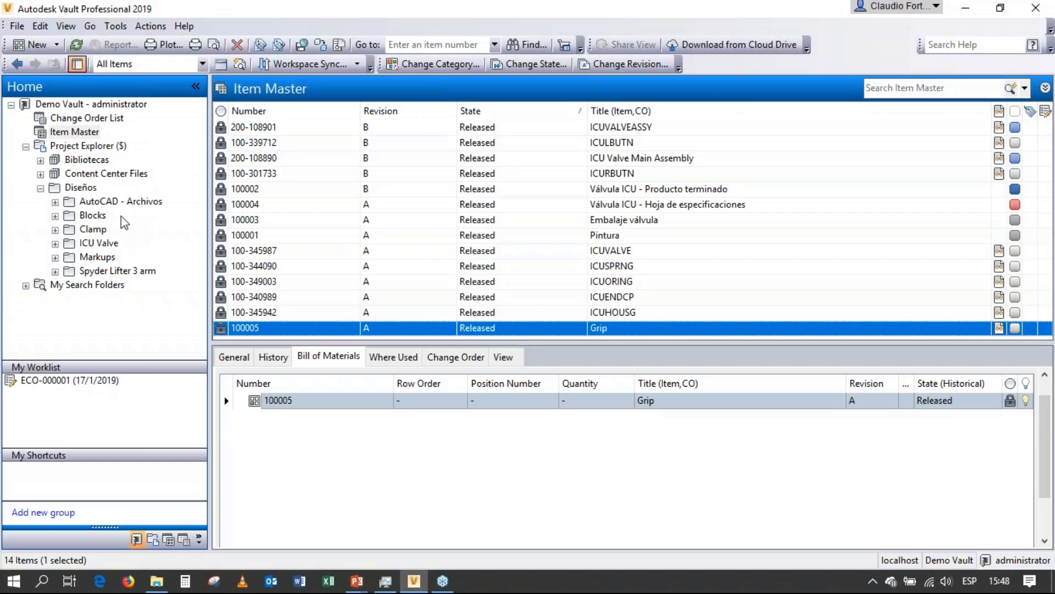
left_click(99, 243)
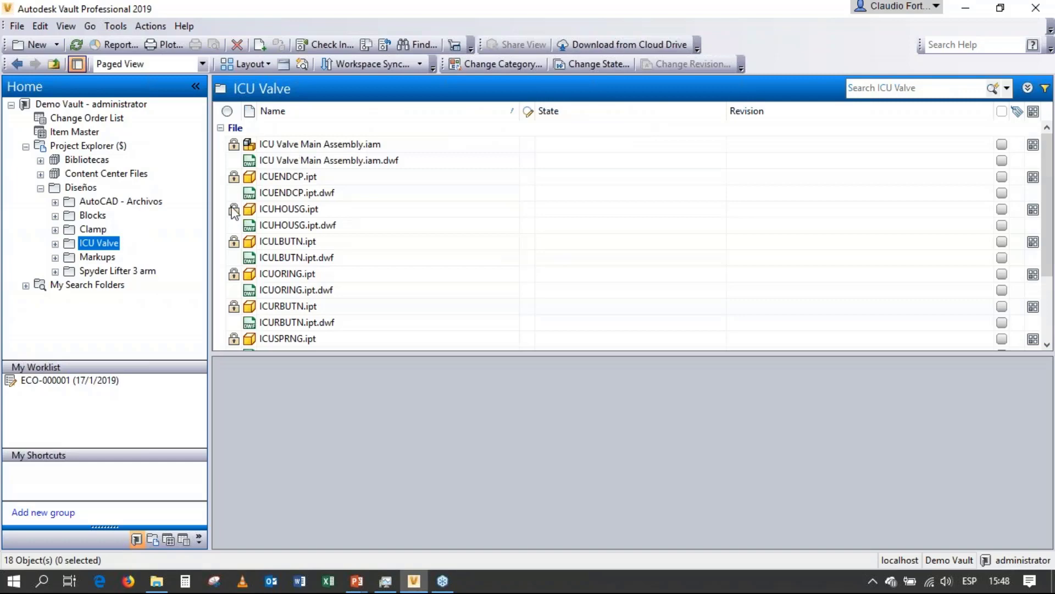
left_click(87, 230)
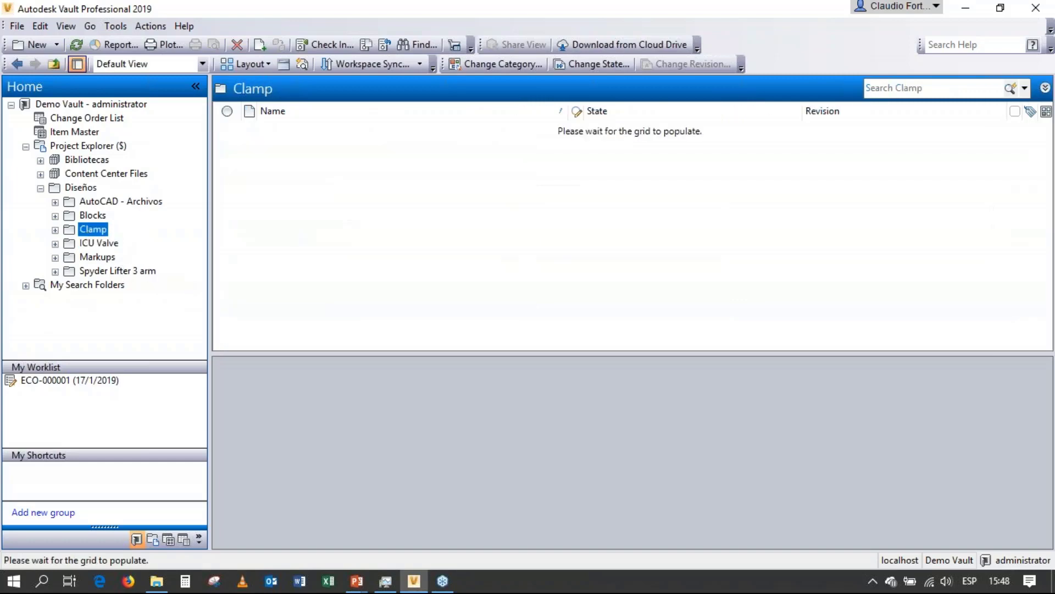
Turn off the display of hidden files in the Vault options and apply the setting
left_click(108, 32)
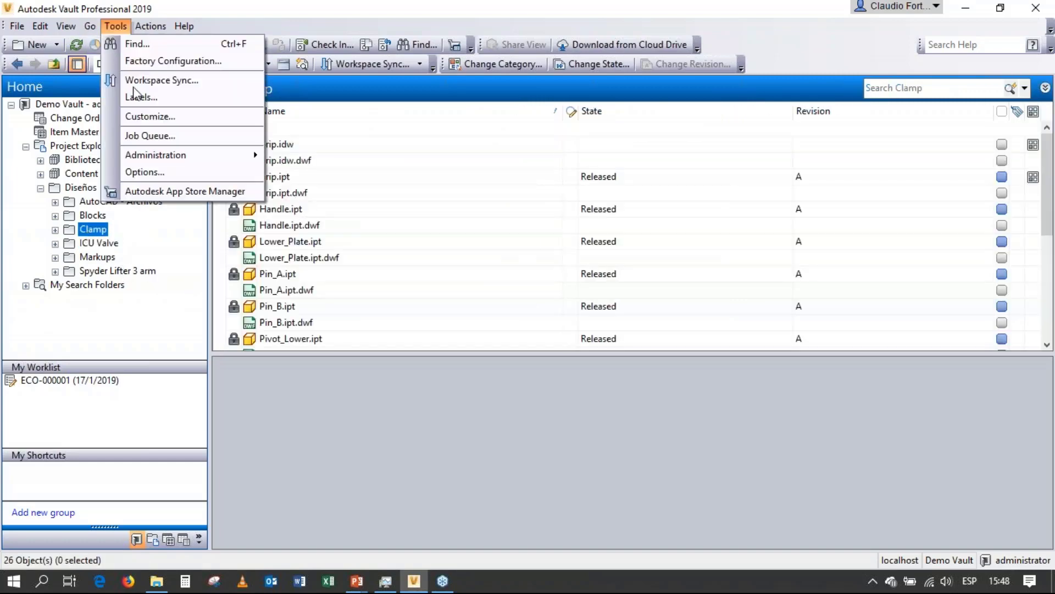
left_click(144, 170)
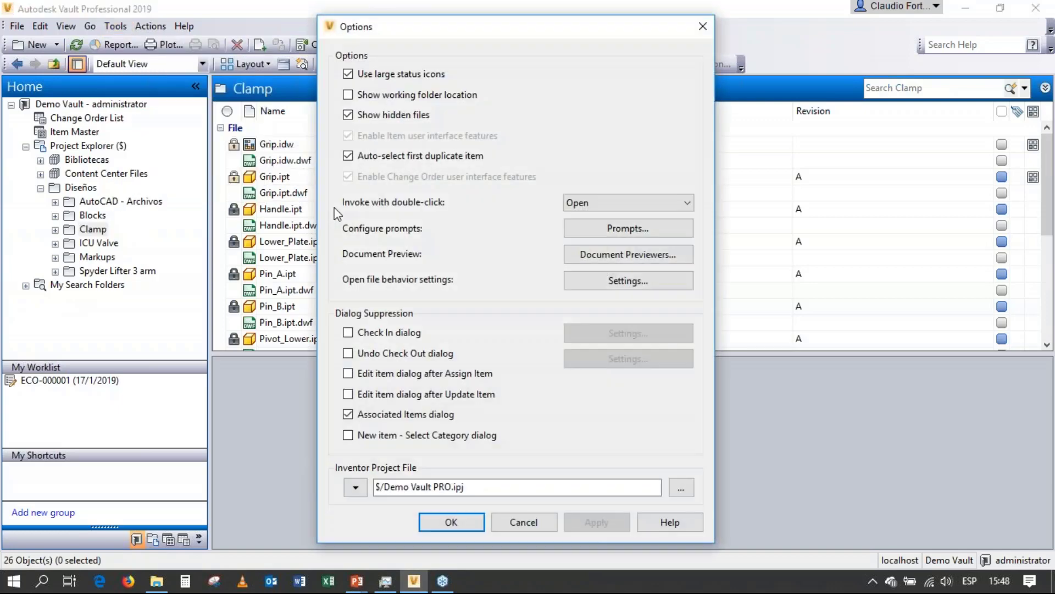
left_click(348, 115)
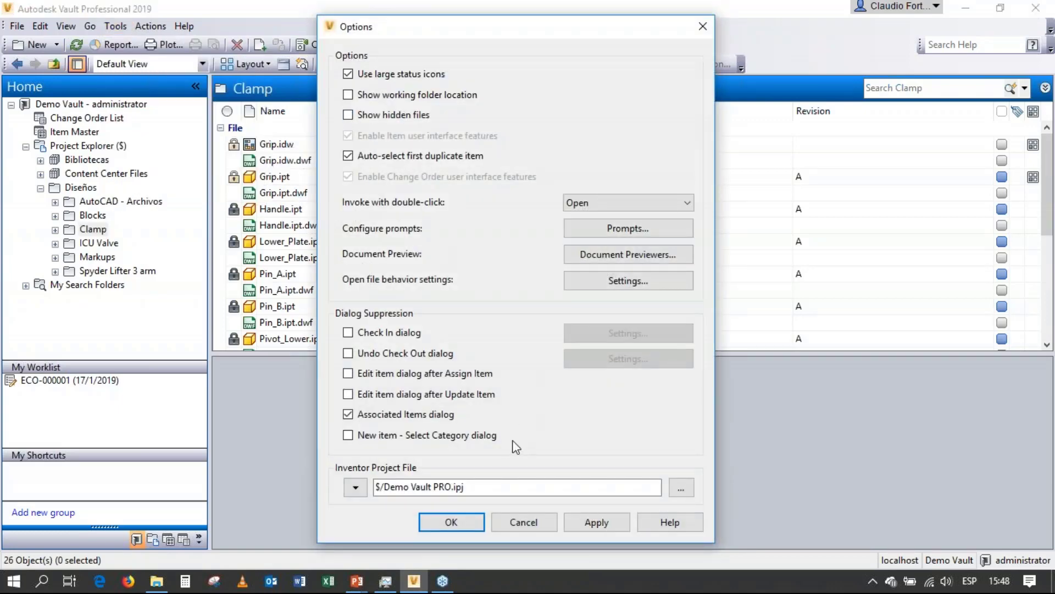
left_click(451, 521)
Check the lifecycle state and revision of Grip.idw and Grip.ipt in the Clamp folder
left_click(299, 145)
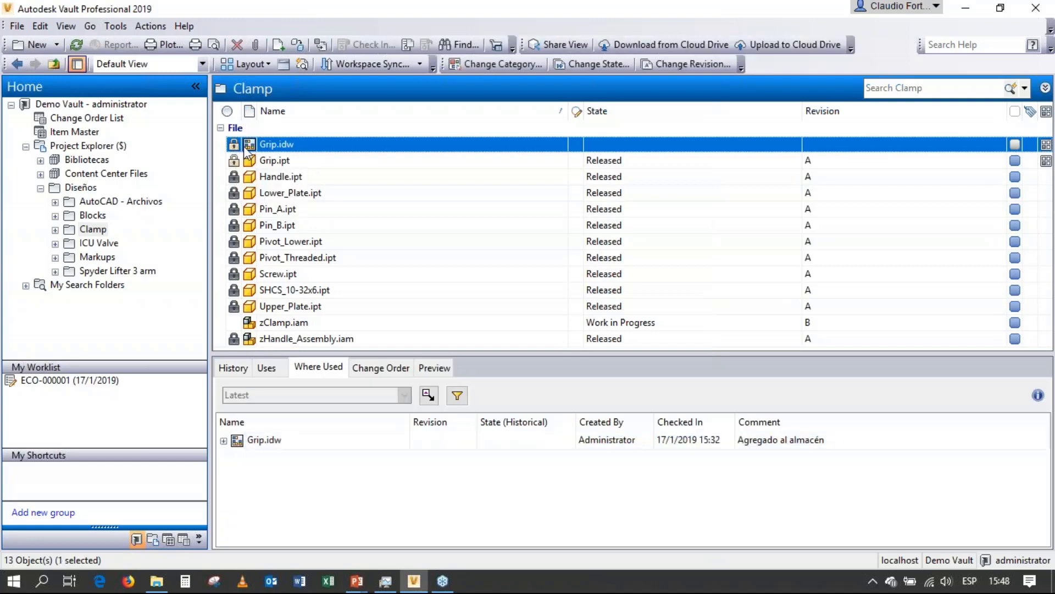
left_click(282, 161)
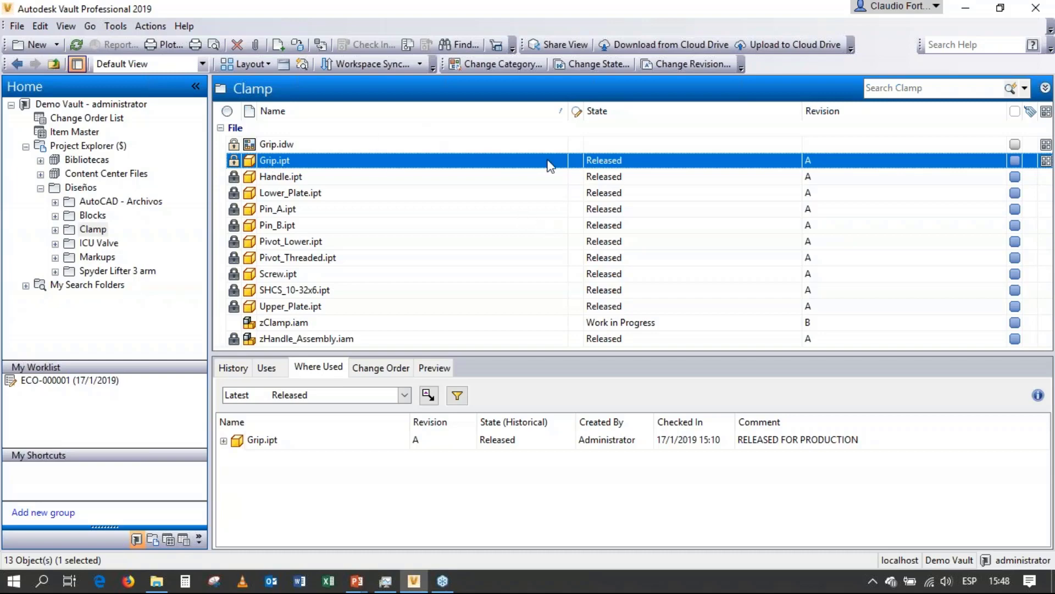
left_click(596, 144)
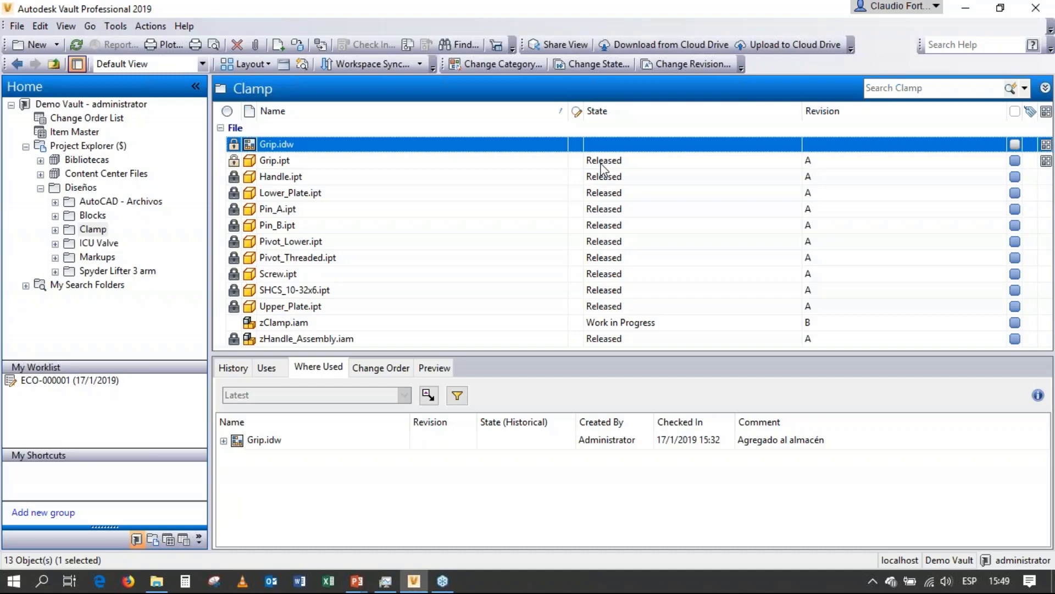
Check the status of change order ECO-000001 in the Change Order List, and switch to the PowerPoint presentation on creating change orders
left_click(107, 119)
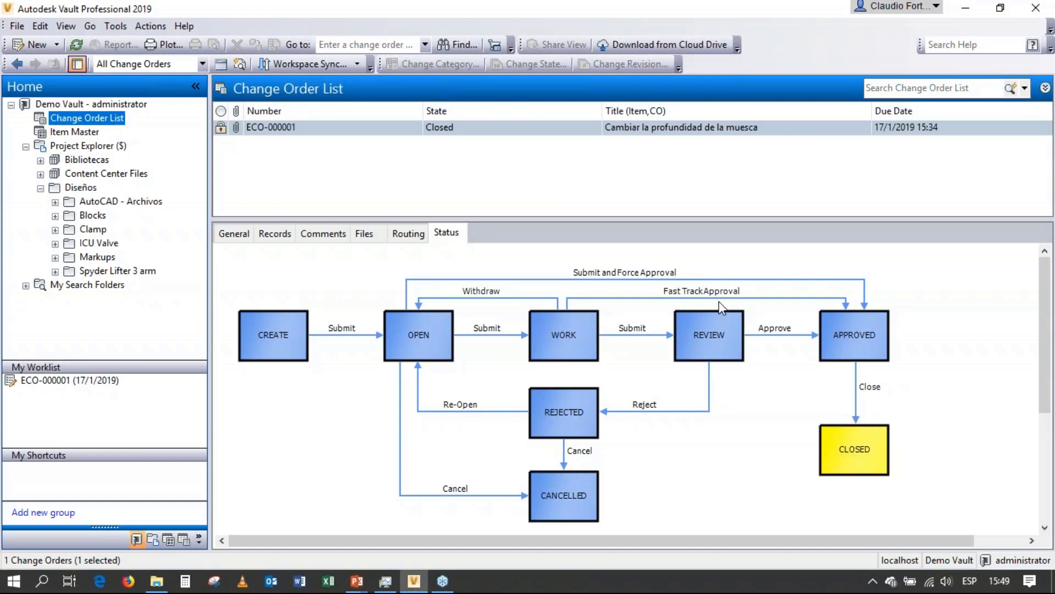
mouse_move(356, 581)
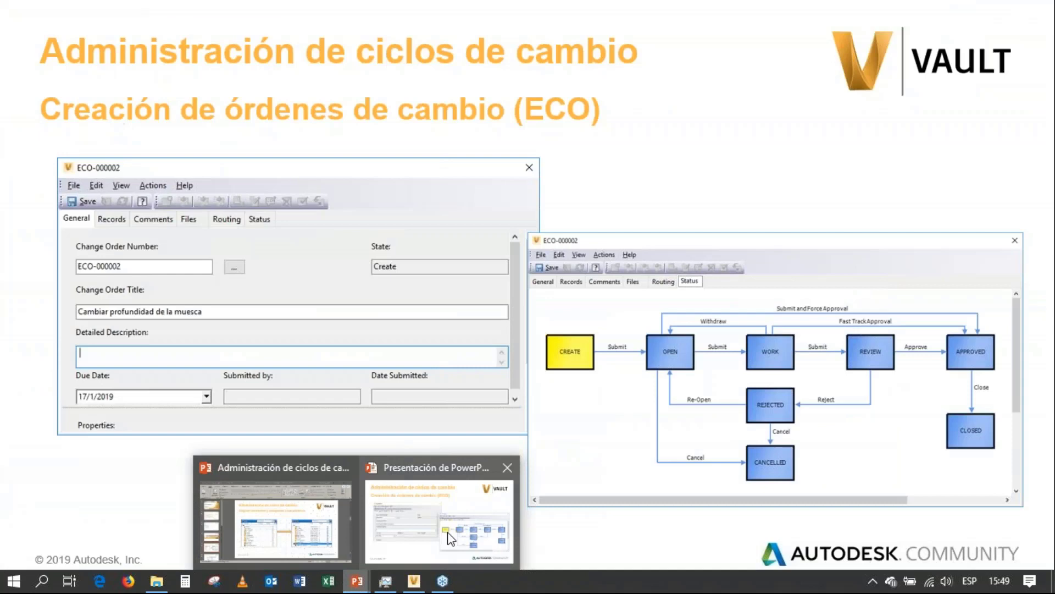
left_click(280, 506)
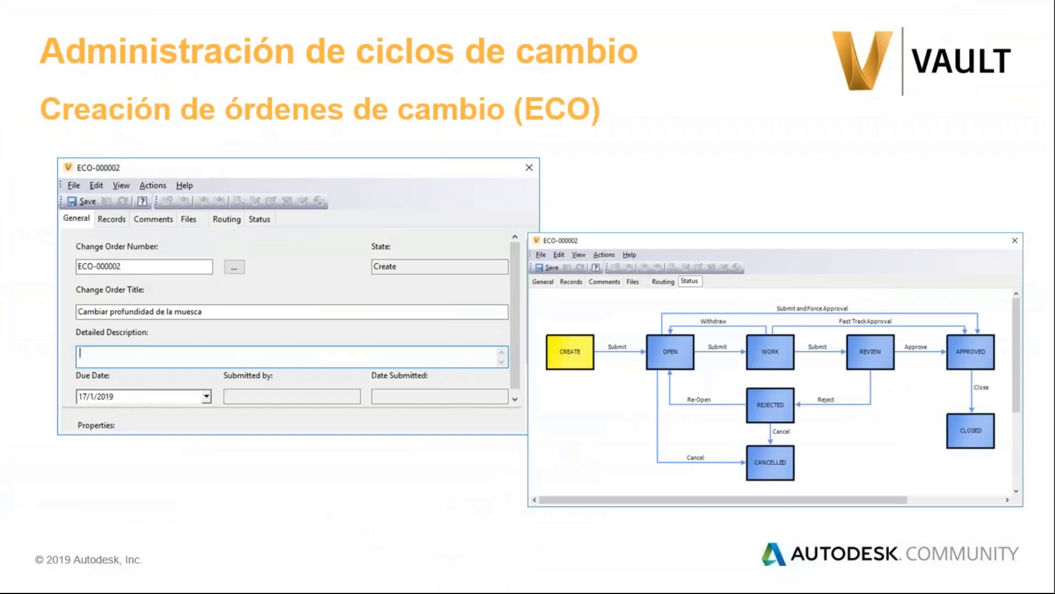